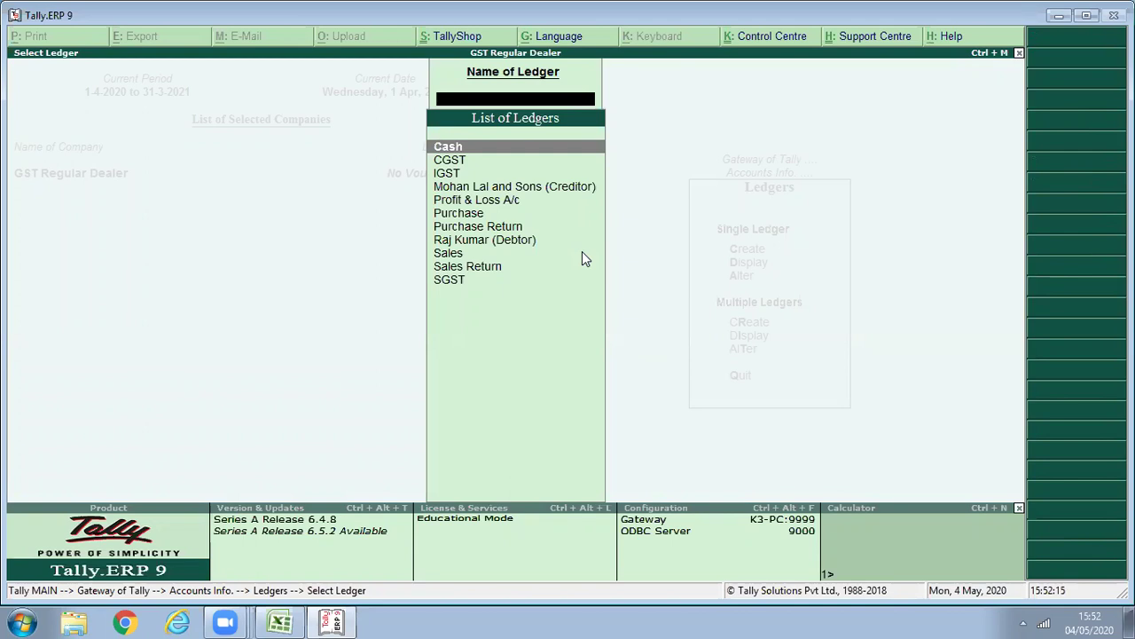
Display the Apple Iphone 10 stock item details from Inventory Info.
{"action": "key", "text": "Escape"}
{"action": "key", "text": "Escape"}
{"action": "key", "text": "Escape"}
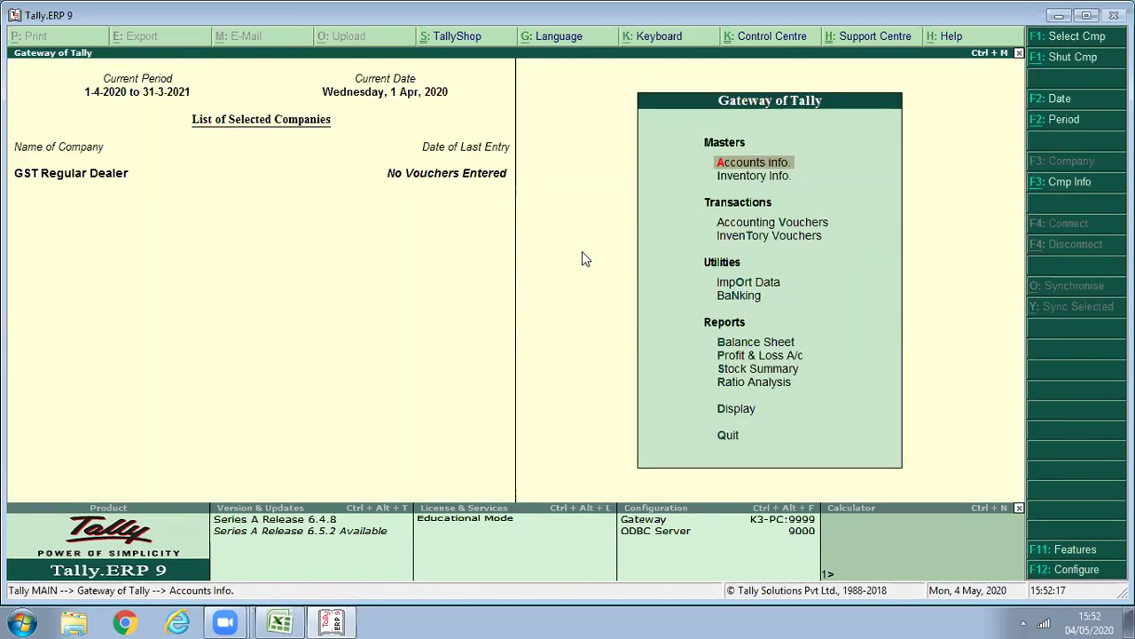
{"action": "key", "text": "i"}
{"action": "key", "text": "i"}
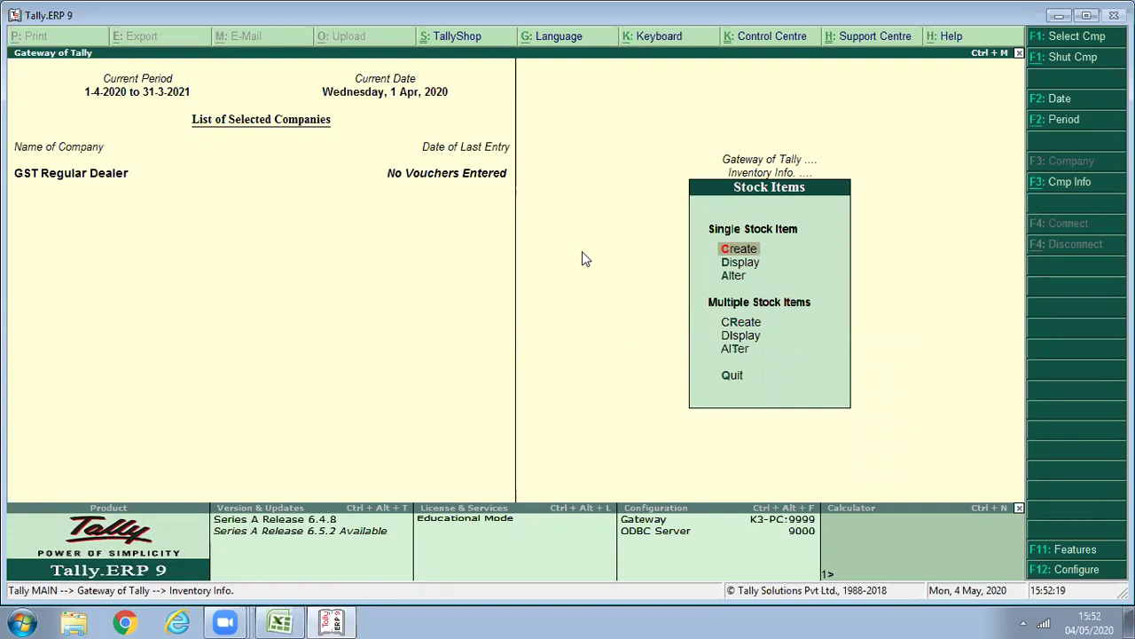
{"action": "key", "text": "d"}
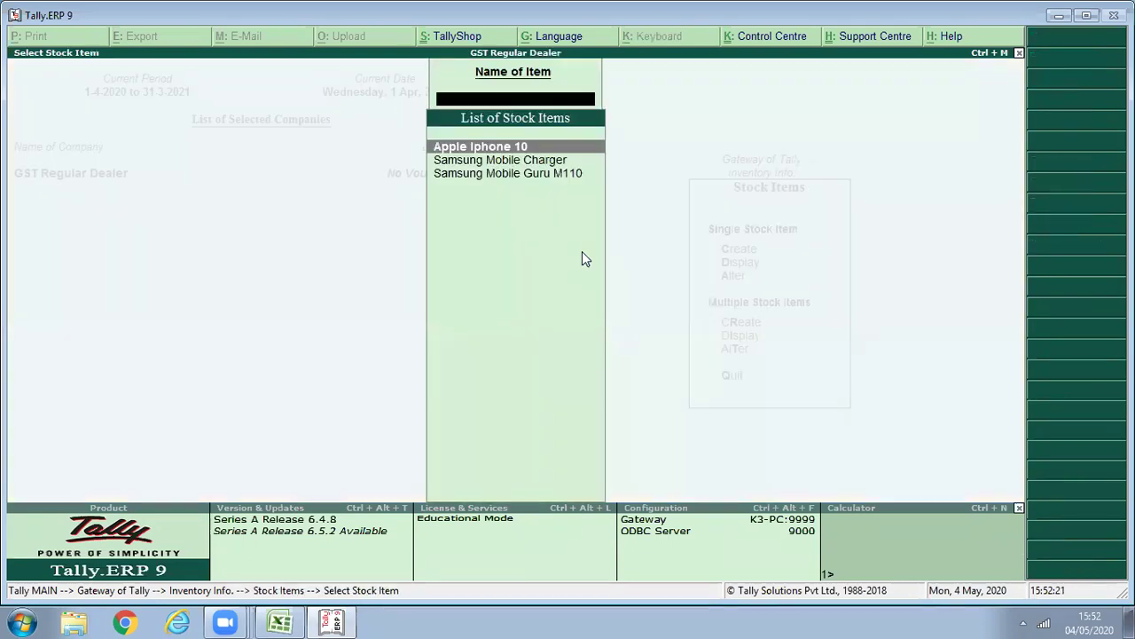
{"action": "key", "text": "Return"}
{"action": "key", "text": "Escape"}
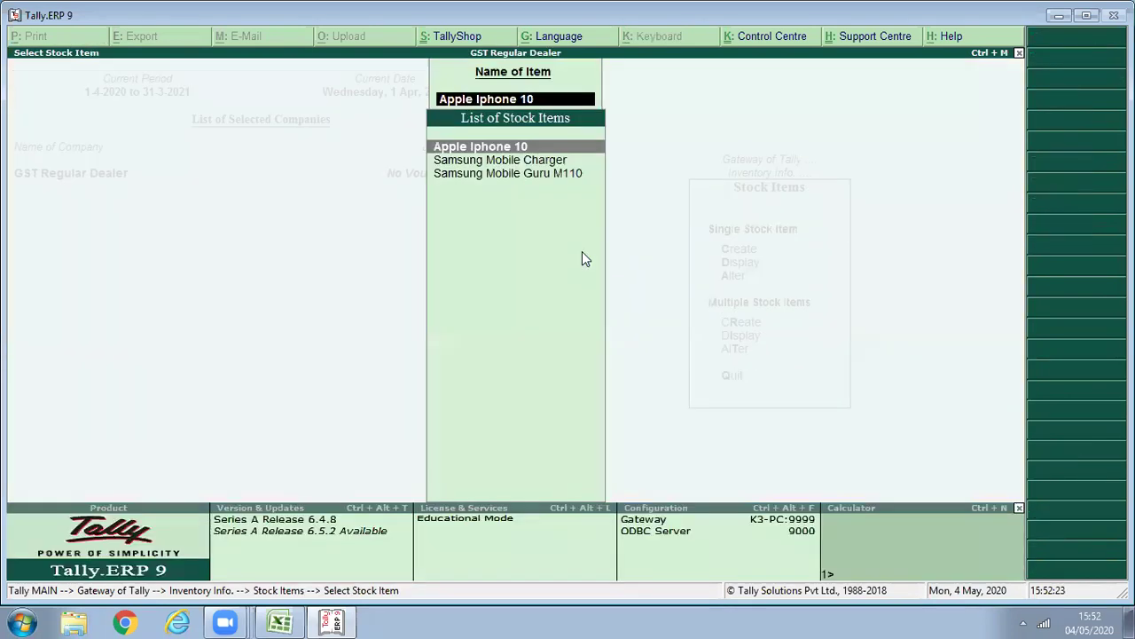
{"action": "key", "text": "Escape"}
{"action": "key", "text": "Escape"}
Browse the full list of three stock items, then go back to the Gateway of Tally.
{"action": "key", "text": "Down"}
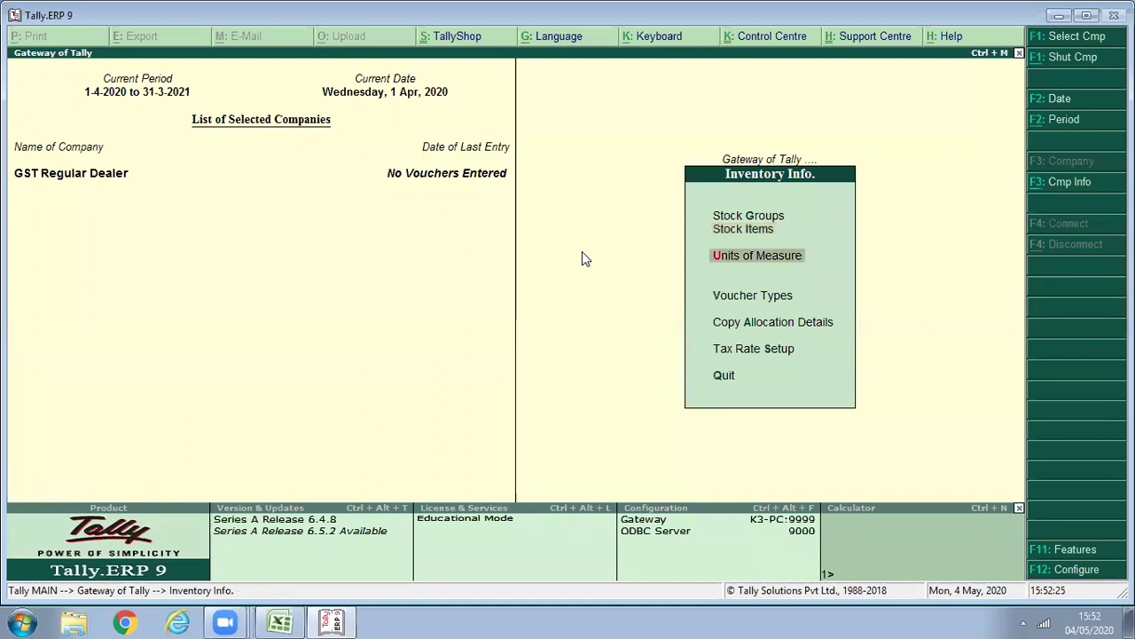
{"action": "key", "text": "i"}
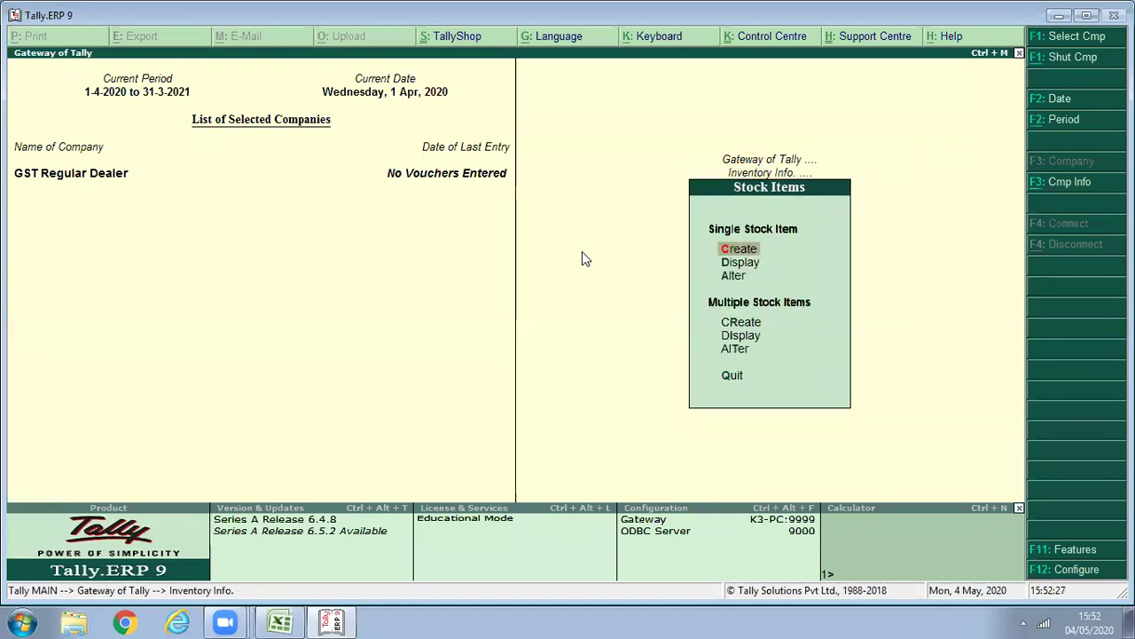
{"action": "key", "text": "d"}
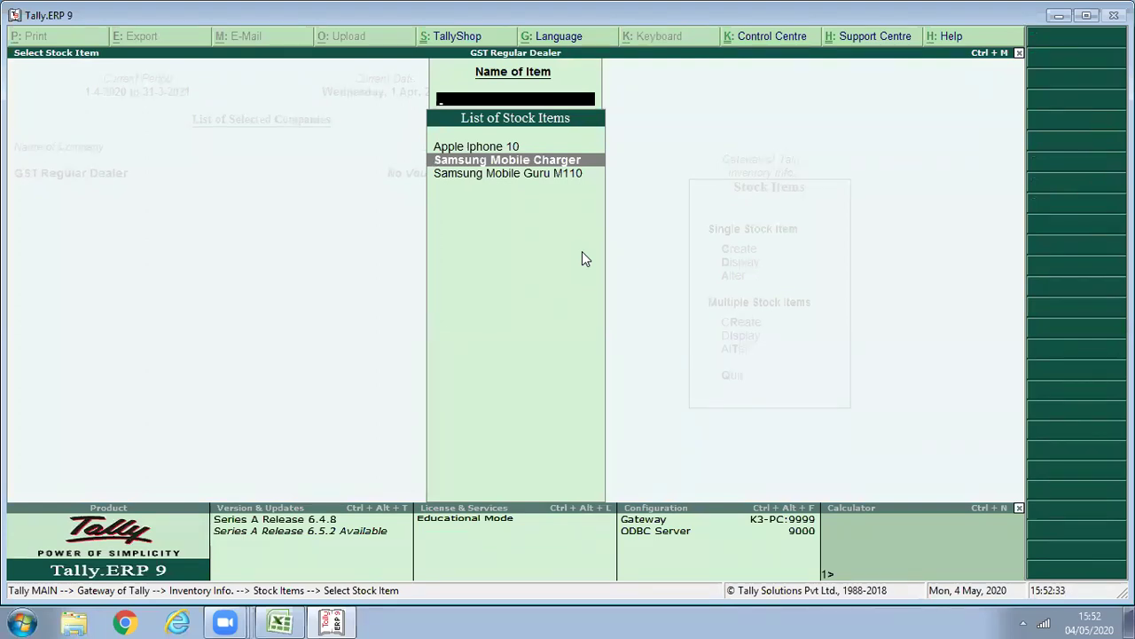
{"action": "key", "text": "Escape"}
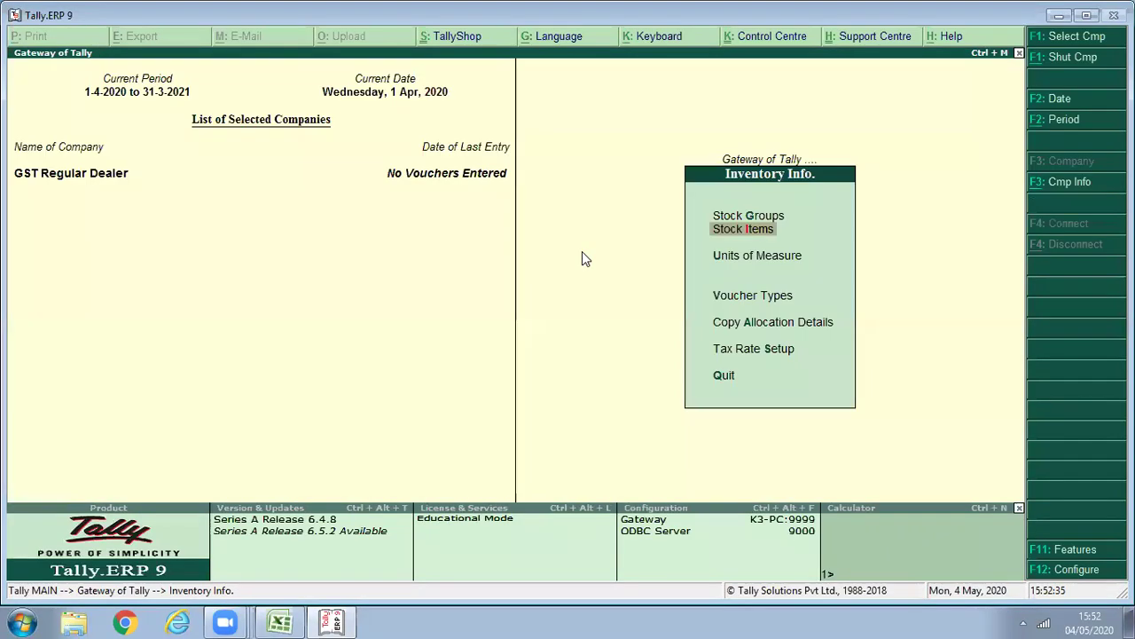
{"action": "key", "text": "Escape"}
{"action": "key", "text": "Down"}
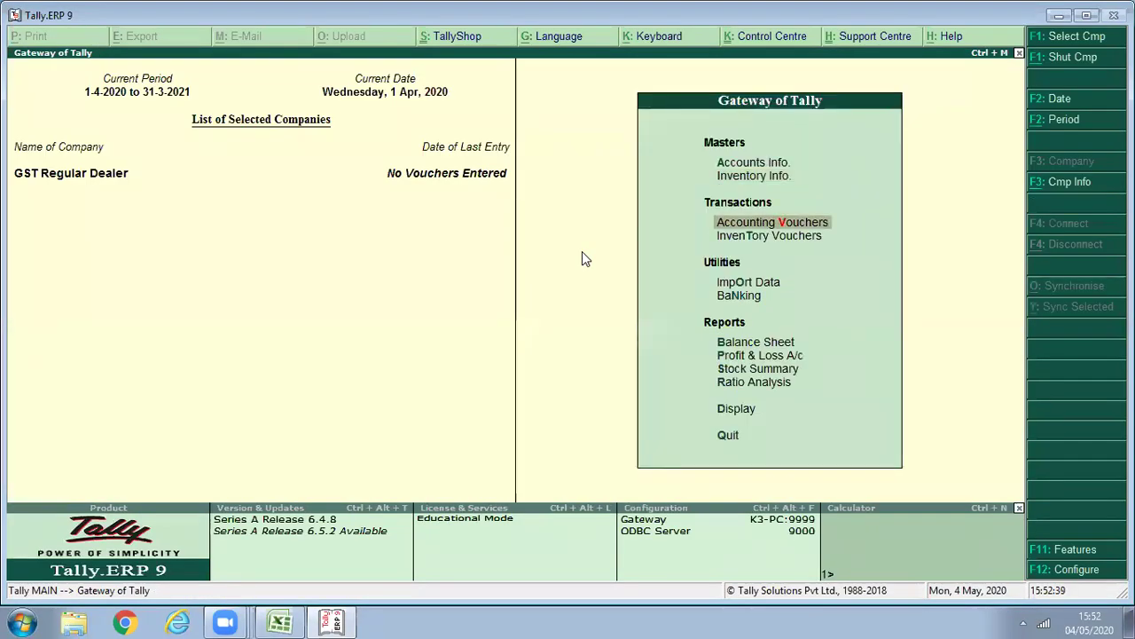
{"action": "key", "text": "Return"}
Start a purchase voucher with invoice 001, date 1-Apr-2020 and the creditor supplier as party.
{"action": "key", "text": "F9"}
{"action": "type", "text": "001"}
{"action": "key", "text": "Return"}
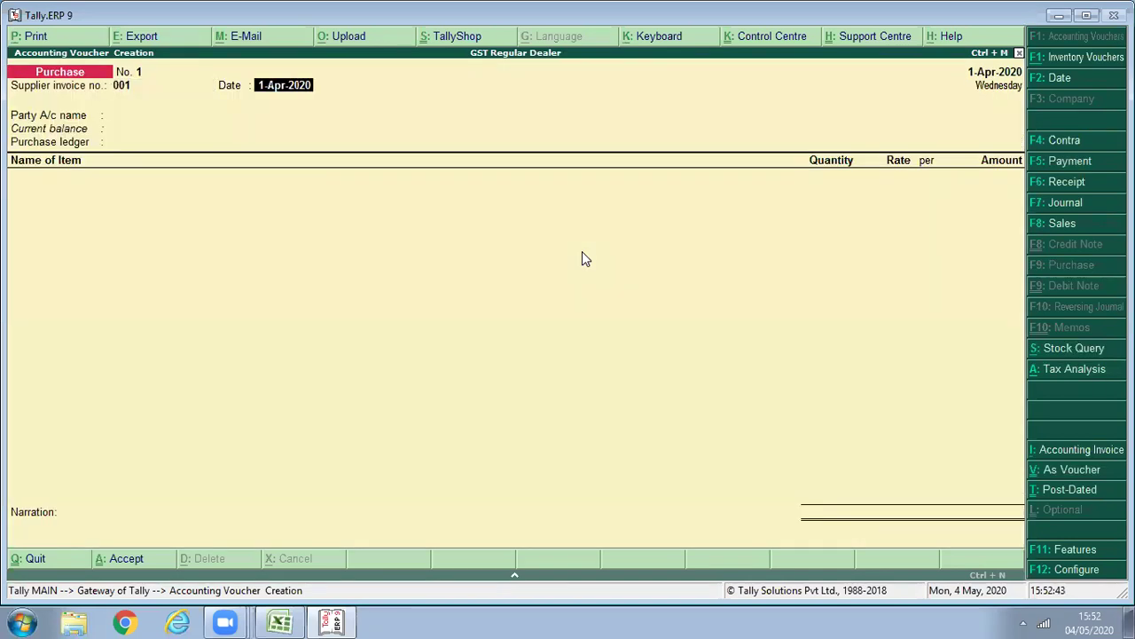
{"action": "key", "text": "Return"}
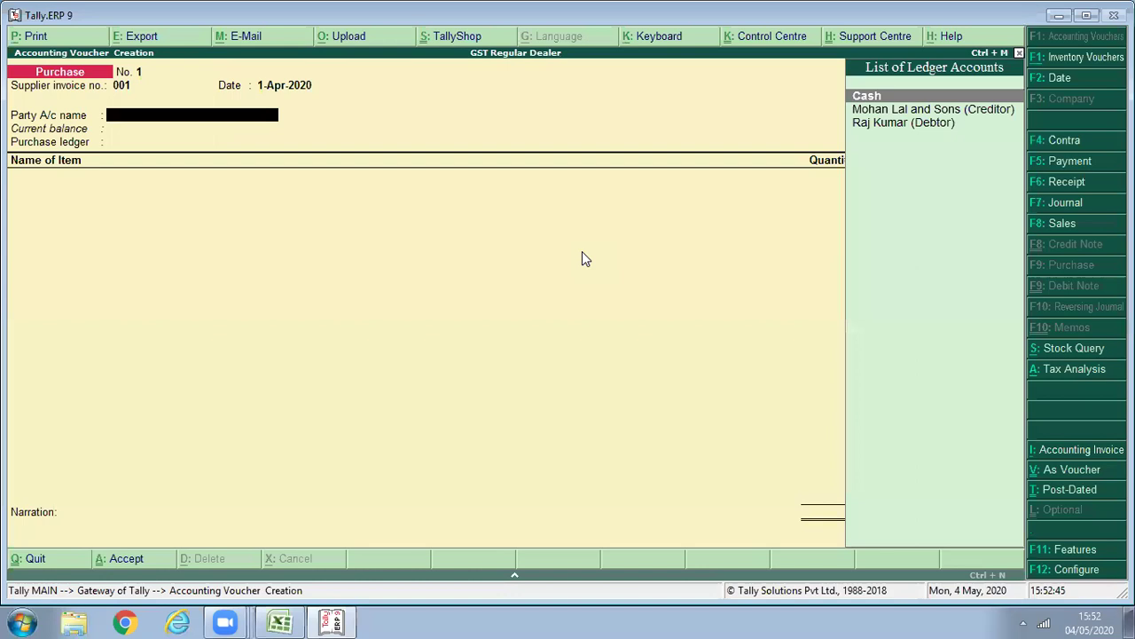
{"action": "key", "text": "Down"}
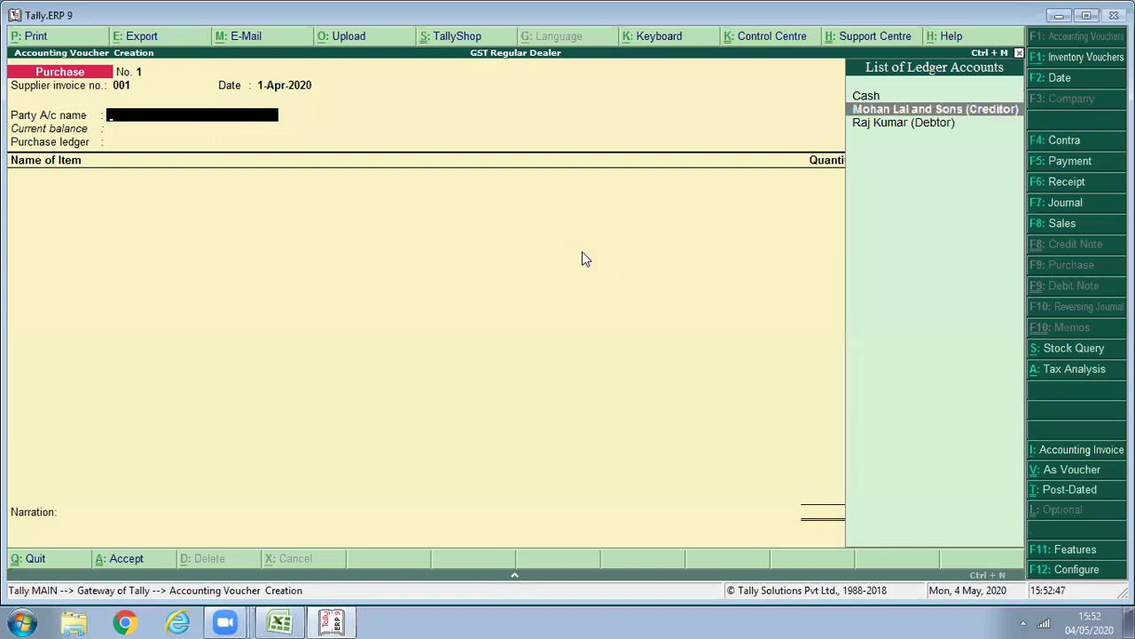
{"action": "key", "text": "Return"}
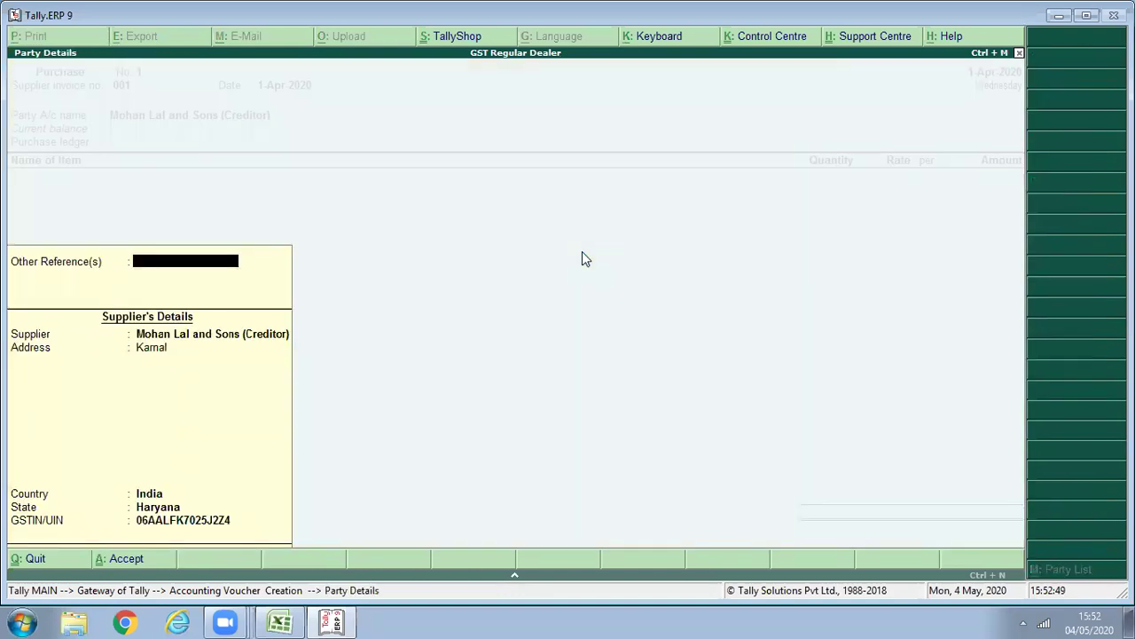
{"action": "key", "text": "Return"}
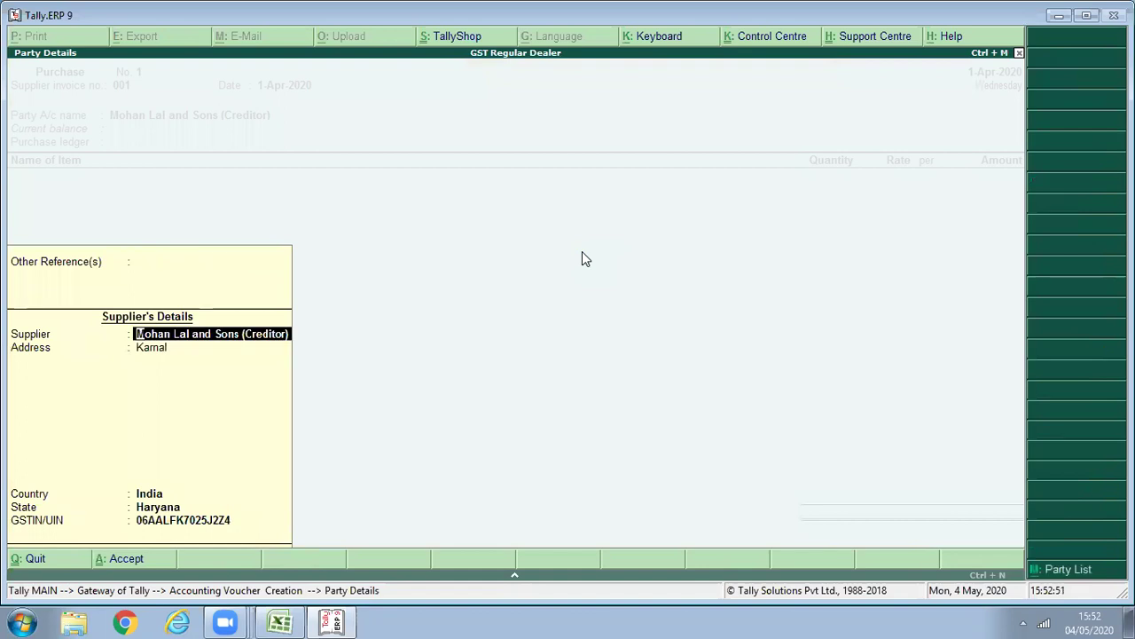
{"action": "key", "text": "Return"}
{"action": "key", "text": "Return"}
{"action": "key", "text": "Return"}
{"action": "key", "text": "Return"}
{"action": "key", "text": "Return"}
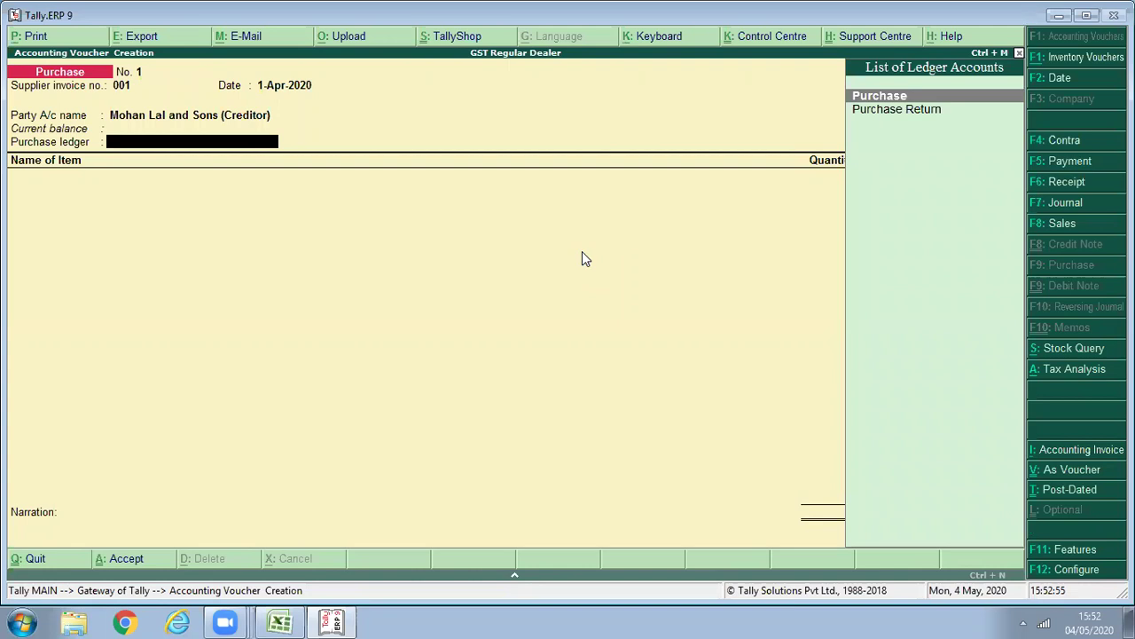
Under the Purchase ledger, add 50 Pcs Samsung Mobile Guru M110 at 800, correcting the 1,000 rate.
{"action": "key", "text": "Return"}
{"action": "key", "text": "Return"}
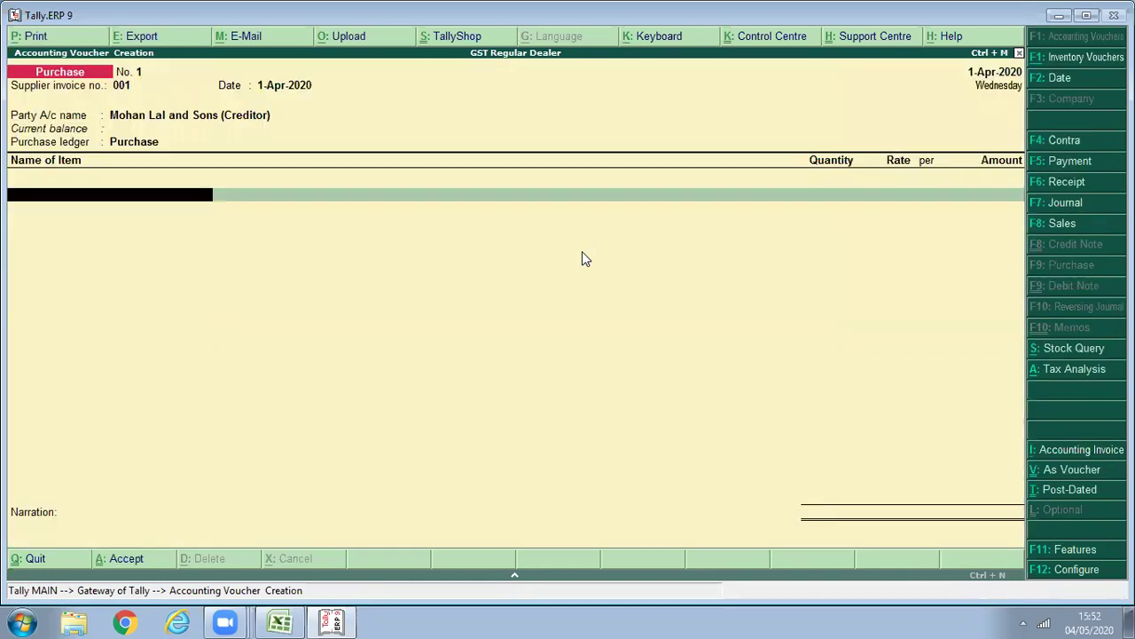
{"action": "type", "text": "Sa"}
{"action": "key", "text": "Down"}
{"action": "key", "text": "Return"}
{"action": "type", "text": "50"}
{"action": "key", "text": "Return"}
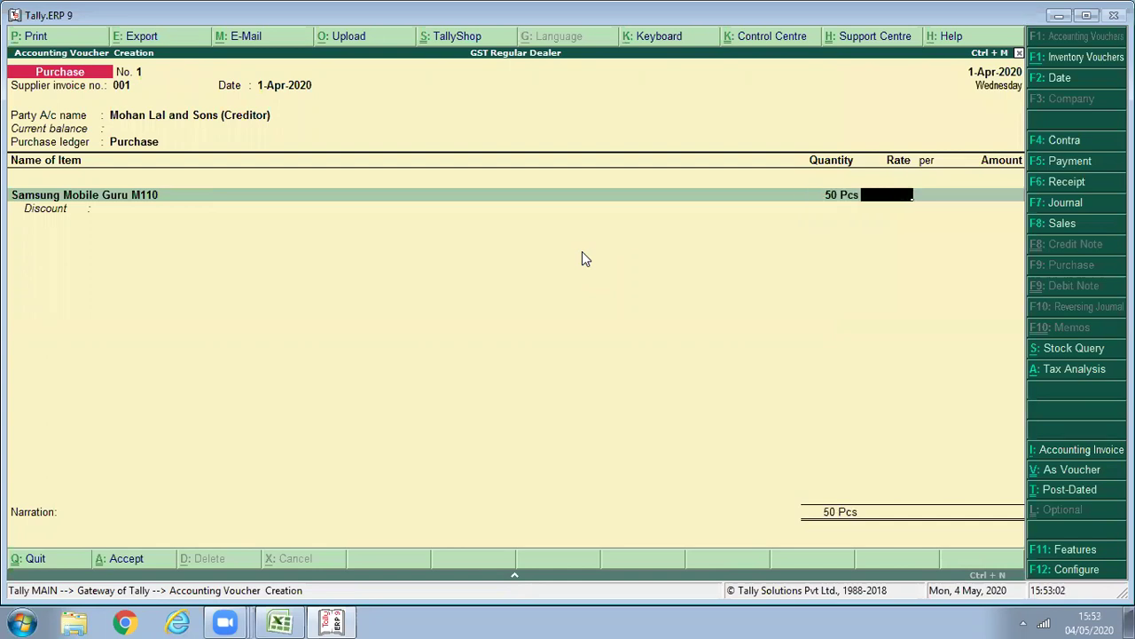
{"action": "type", "text": "1,000"}
{"action": "key", "text": "Return"}
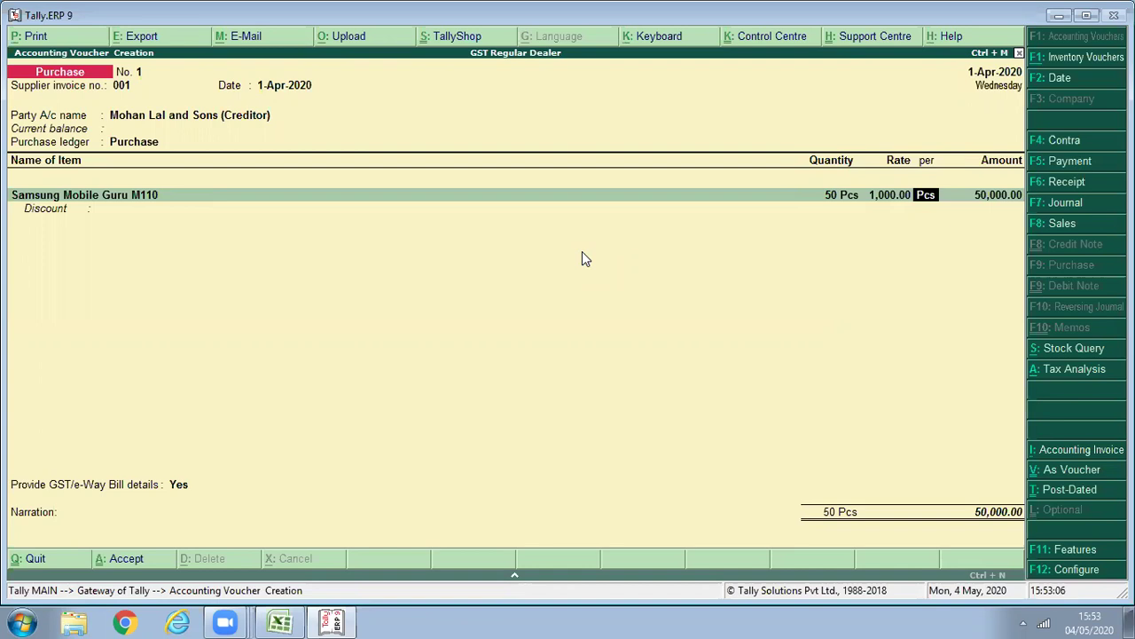
{"action": "key", "text": "BackSpace"}
{"action": "type", "text": "800"}
{"action": "key", "text": "Return"}
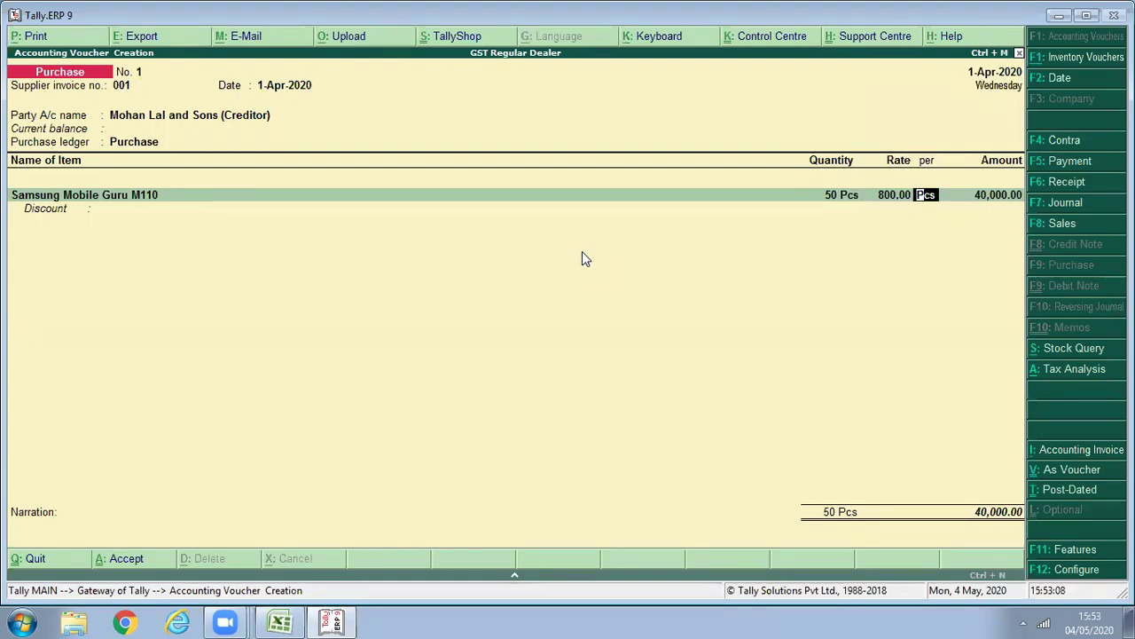
{"action": "key", "text": "Return"}
{"action": "key", "text": "Return"}
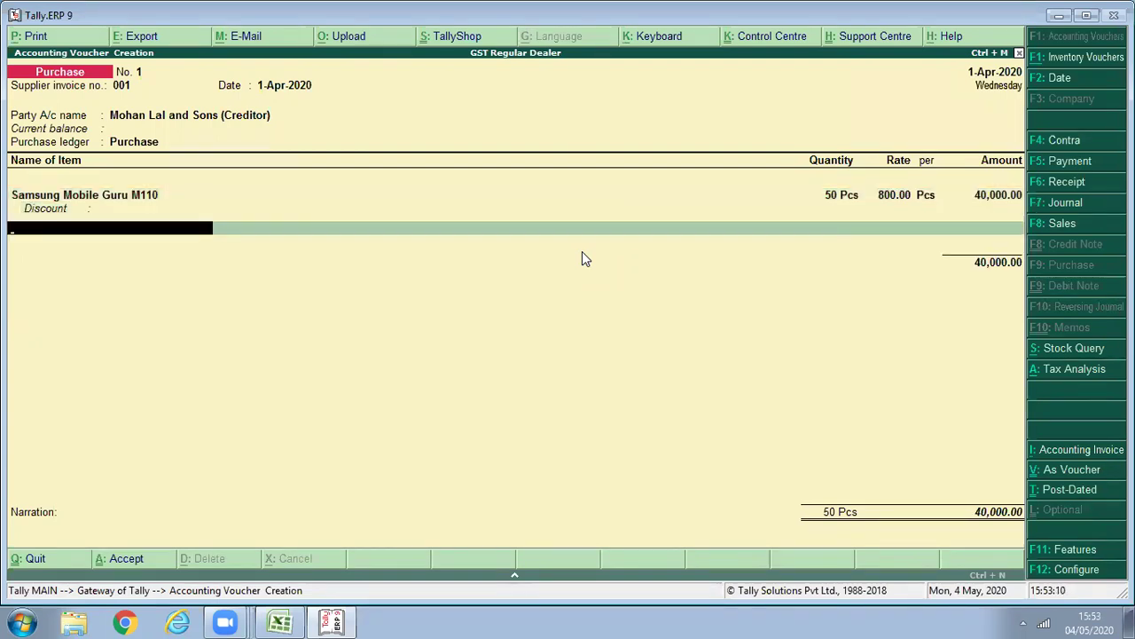
Add CGST and SGST of 3,600 each and save the 47,200 voucher.
{"action": "key", "text": "Return"}
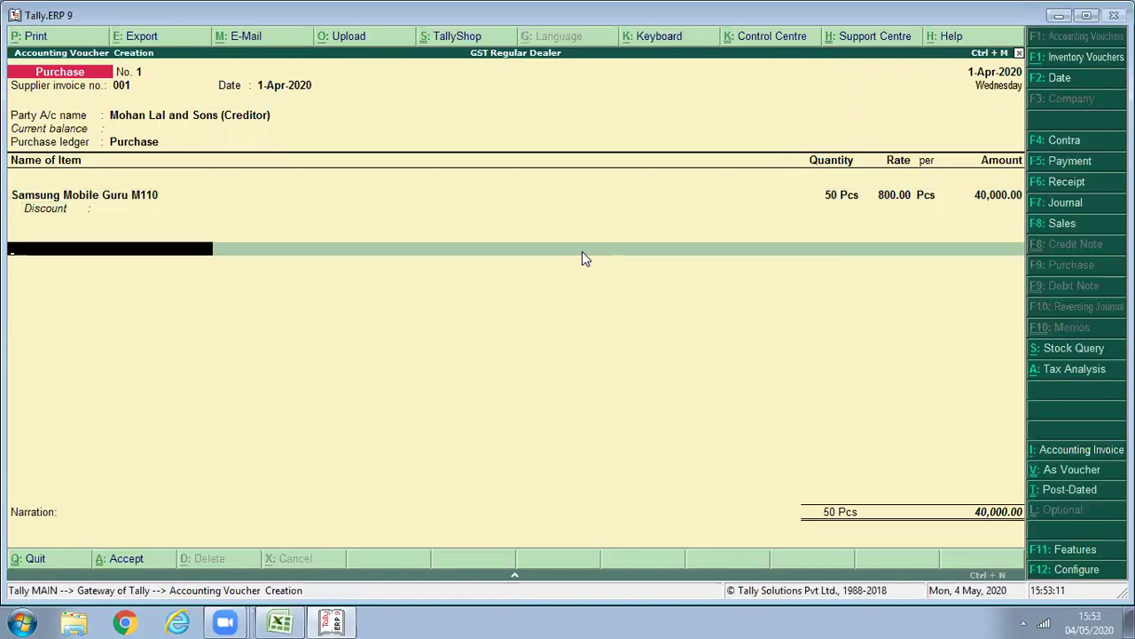
{"action": "type", "text": "c"}
{"action": "key", "text": "Return"}
{"action": "key", "text": "Return"}
{"action": "type", "text": "s"}
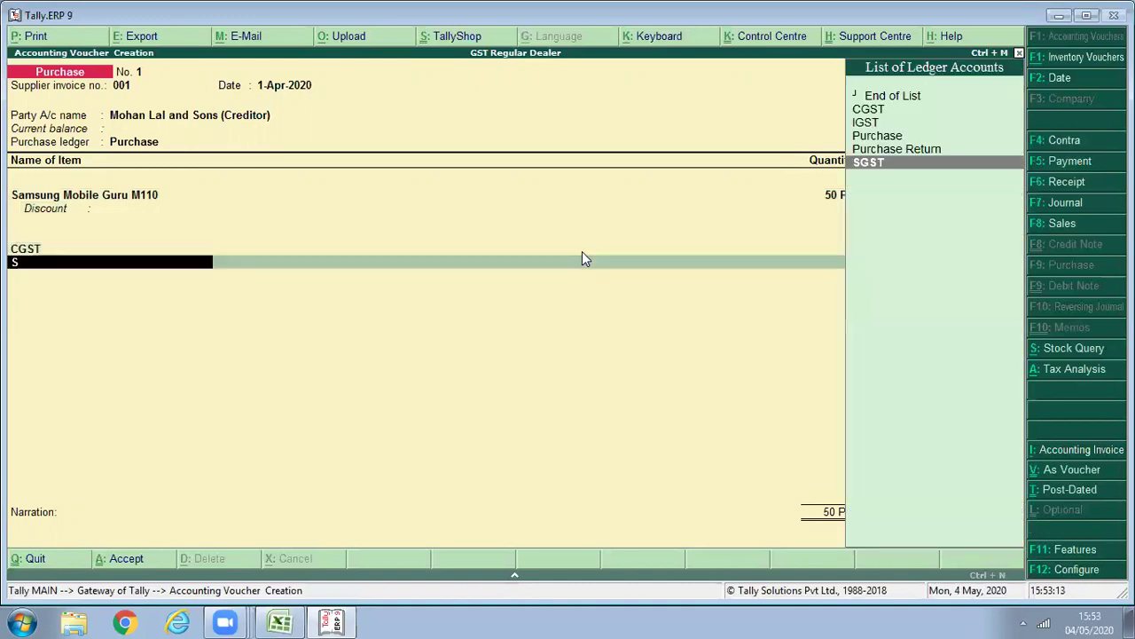
{"action": "key", "text": "Return"}
{"action": "key", "text": "Return"}
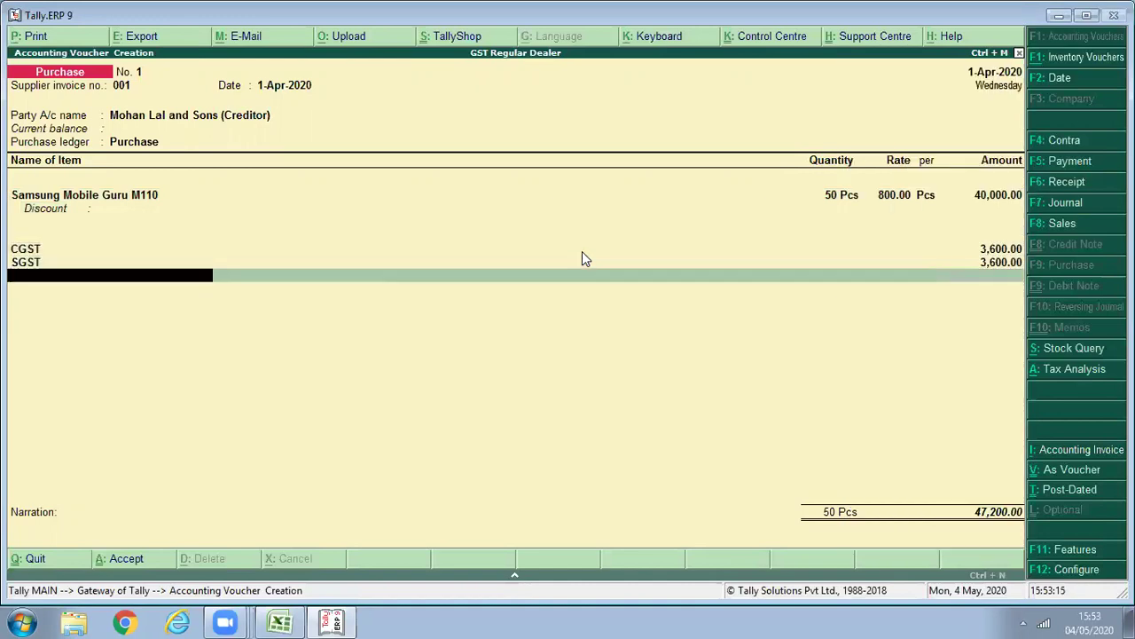
{"action": "key", "text": "Return"}
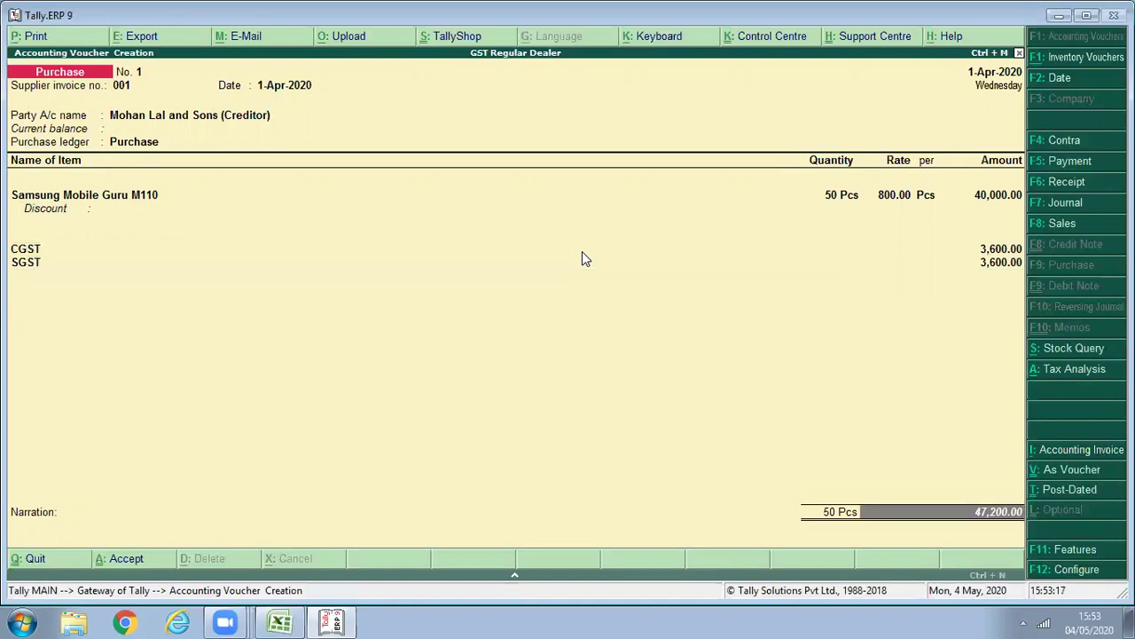
{"action": "key", "text": "Return"}
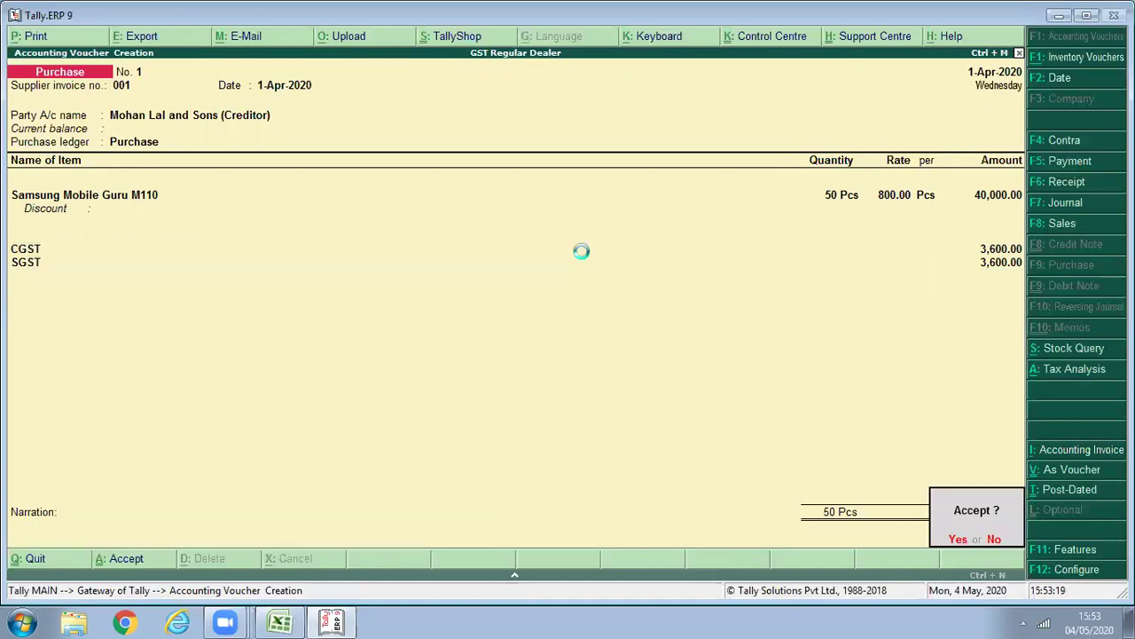
{"action": "key", "text": "y"}
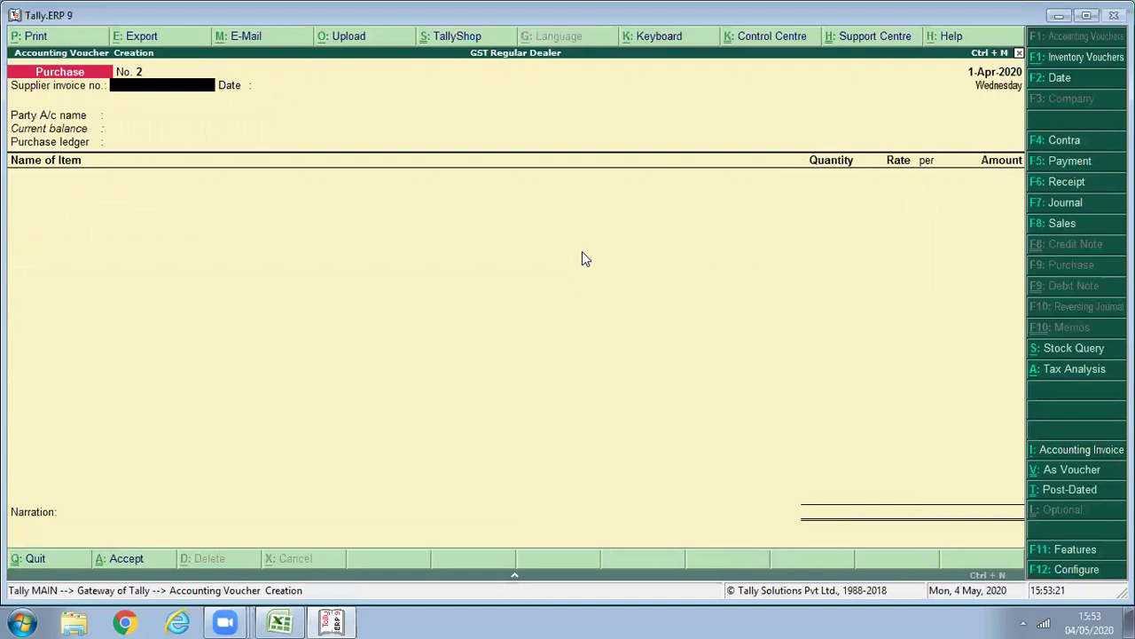
{"action": "key", "text": "Escape"}
Quit voucher entry and go through Display > Statutory Reports > GST Reports to GSTR-2.
{"action": "key", "text": "y"}
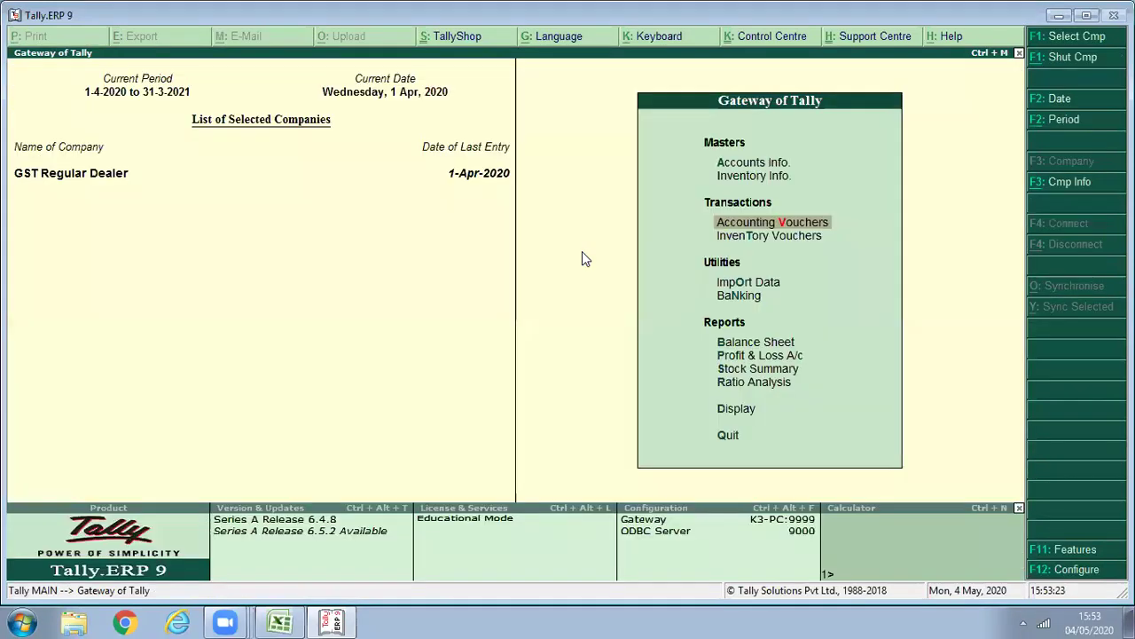
{"action": "key", "text": "Down"}
{"action": "key", "text": "Down"}
{"action": "key", "text": "Down"}
{"action": "key", "text": "Down"}
{"action": "key", "text": "Down"}
{"action": "key", "text": "Down"}
{"action": "key", "text": "Down"}
{"action": "key", "text": "Down"}
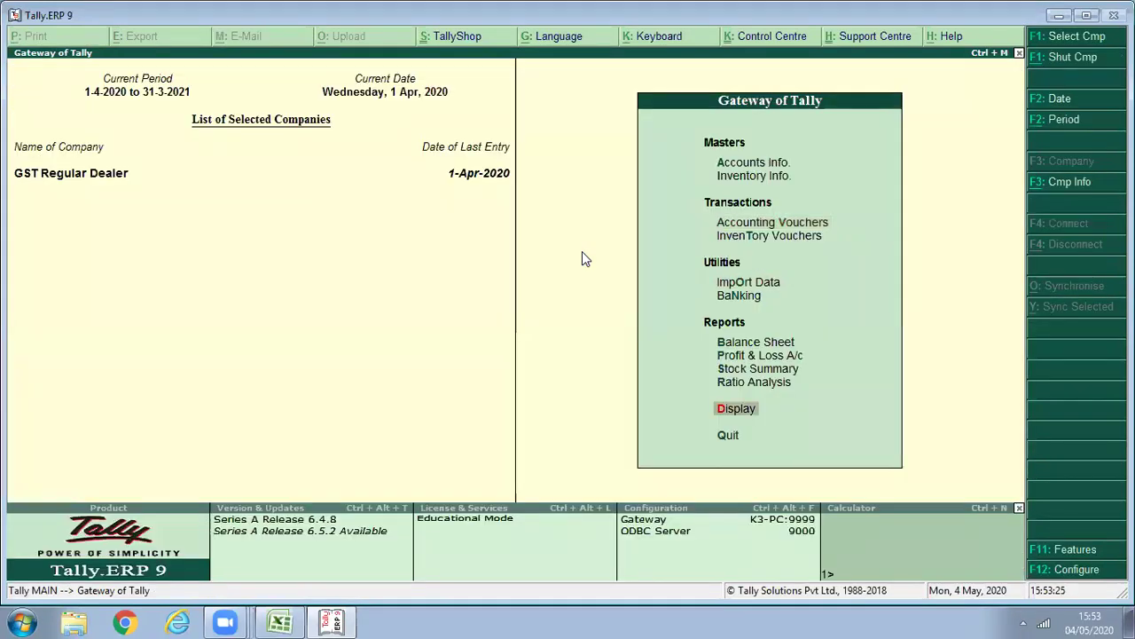
{"action": "key", "text": "Return"}
{"action": "key", "text": "Down"}
{"action": "key", "text": "Down"}
{"action": "key", "text": "Down"}
{"action": "key", "text": "Down"}
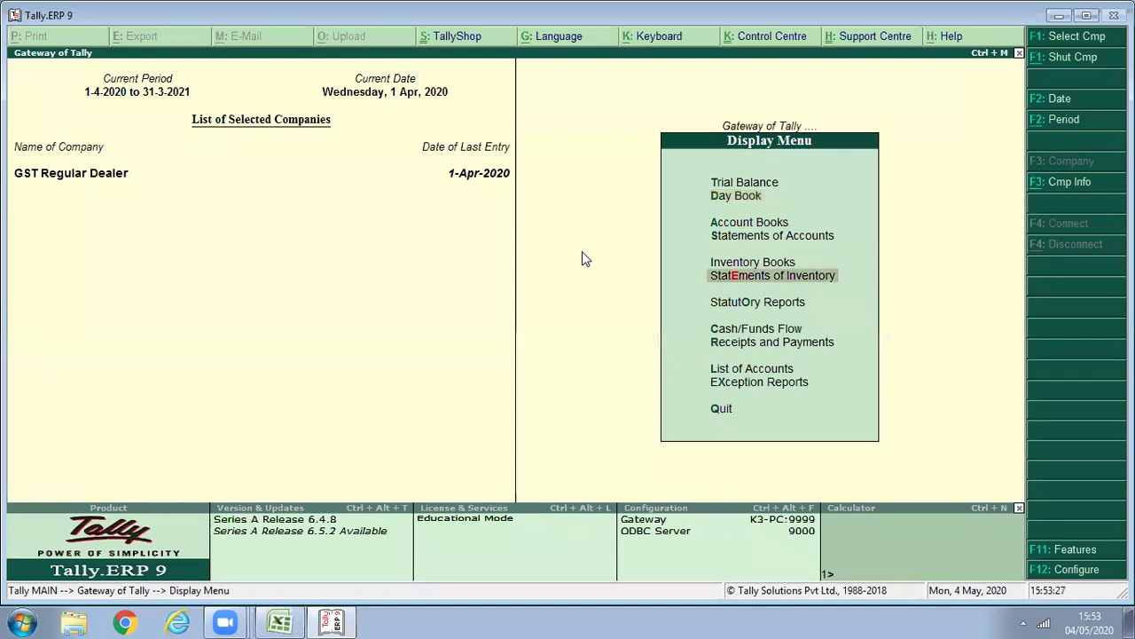
{"action": "key", "text": "Down"}
{"action": "key", "text": "Return"}
{"action": "key", "text": "Return"}
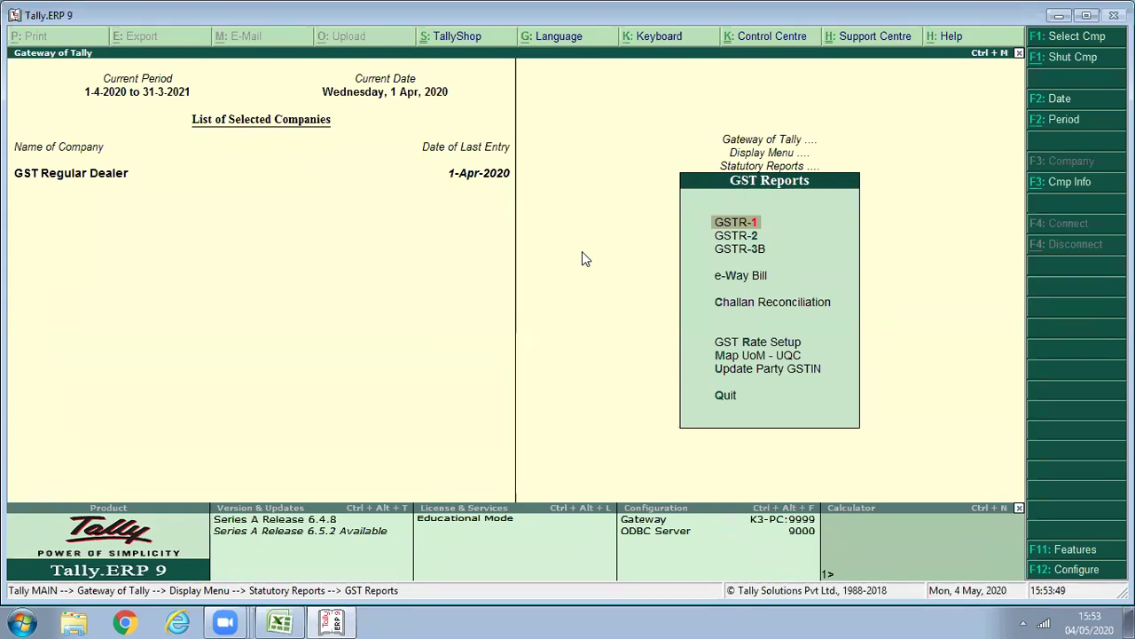
{"action": "key", "text": "Down"}
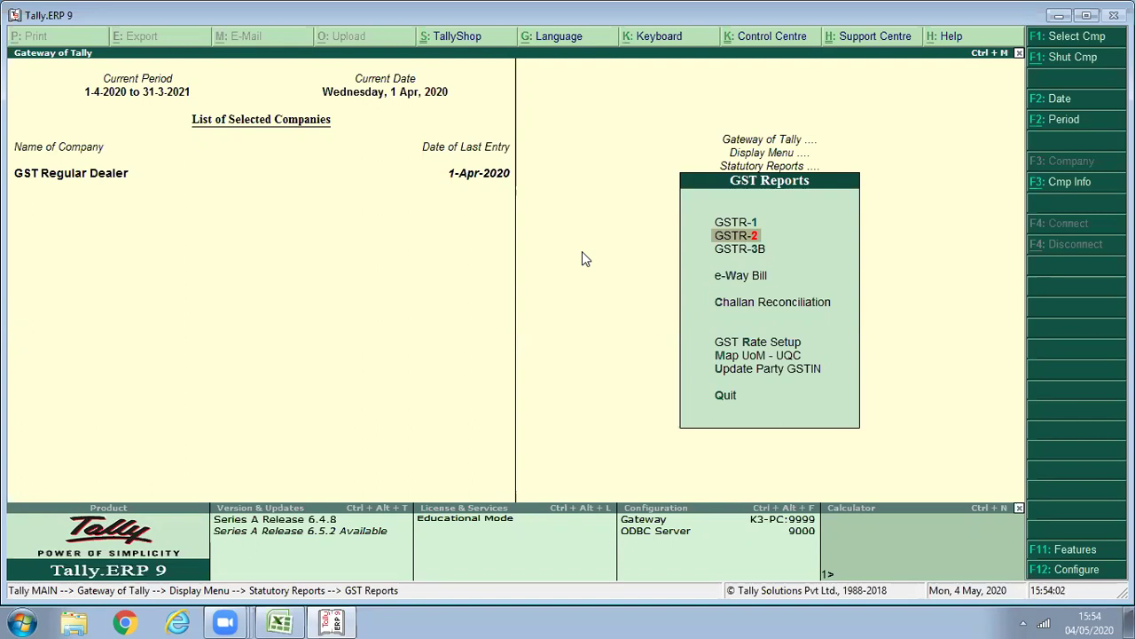
{"action": "key", "text": "Return"}
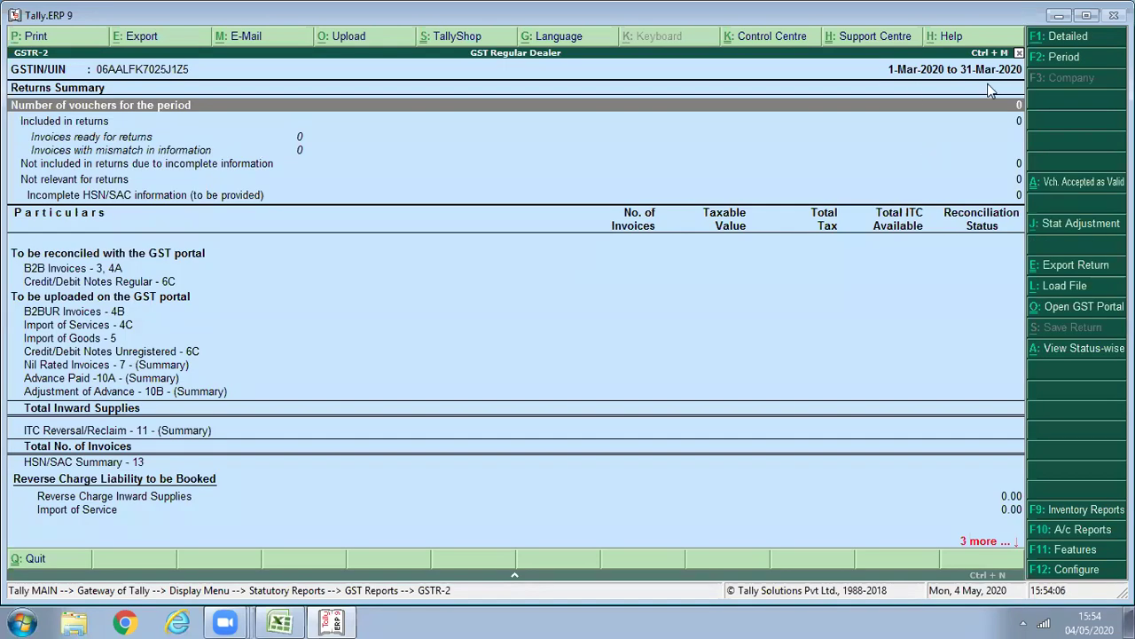
Set the GSTR-2 period to 1-Apr-2020 through 1-May-2020.
{"action": "key", "text": "F2"}
{"action": "type", "text": "1"}
{"action": "key", "text": "Return"}
{"action": "type", "text": "30/4"}
{"action": "key", "text": "BackSpace"}
{"action": "key", "text": "BackSpace"}
{"action": "key", "text": "BackSpace"}
{"action": "key", "text": "BackSpace"}
{"action": "type", "text": "1"}
{"action": "key", "text": "Return"}
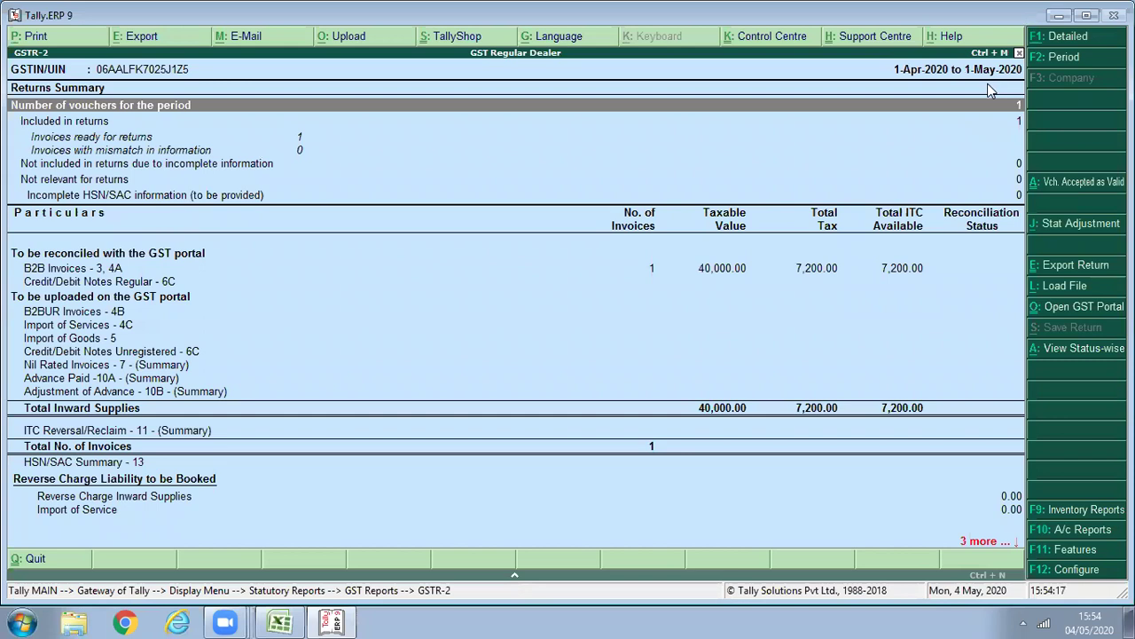
Drill into B2B Invoices to see 40,000 taxable and 7,200 tax, then back to GST reports.
{"action": "key", "text": "Down"}
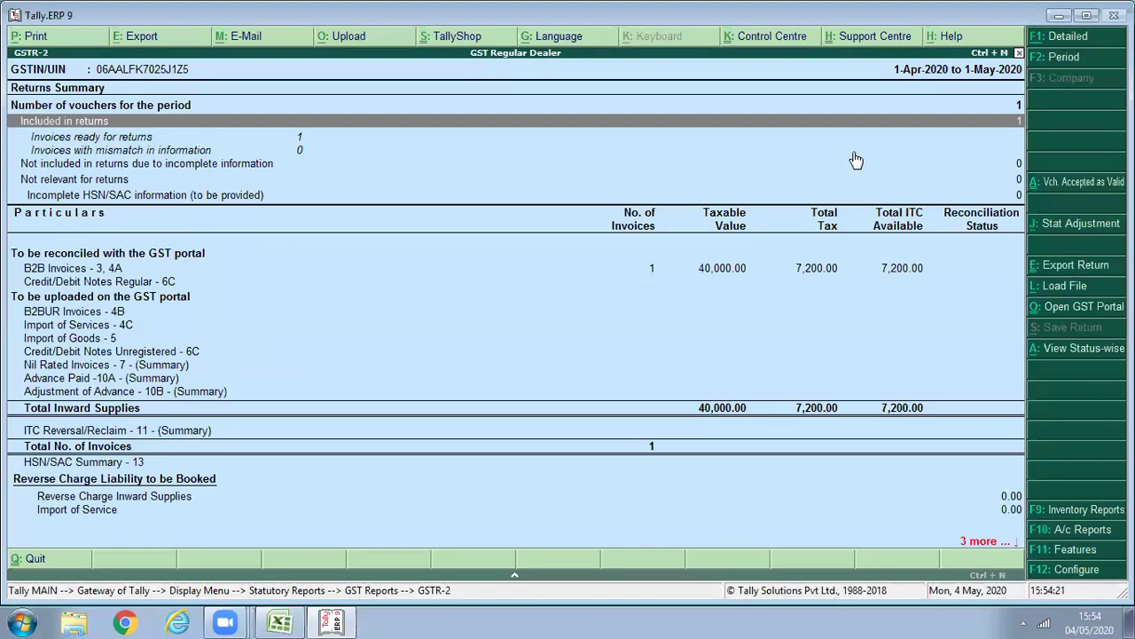
{"action": "key", "text": "Down"}
{"action": "key", "text": "Down"}
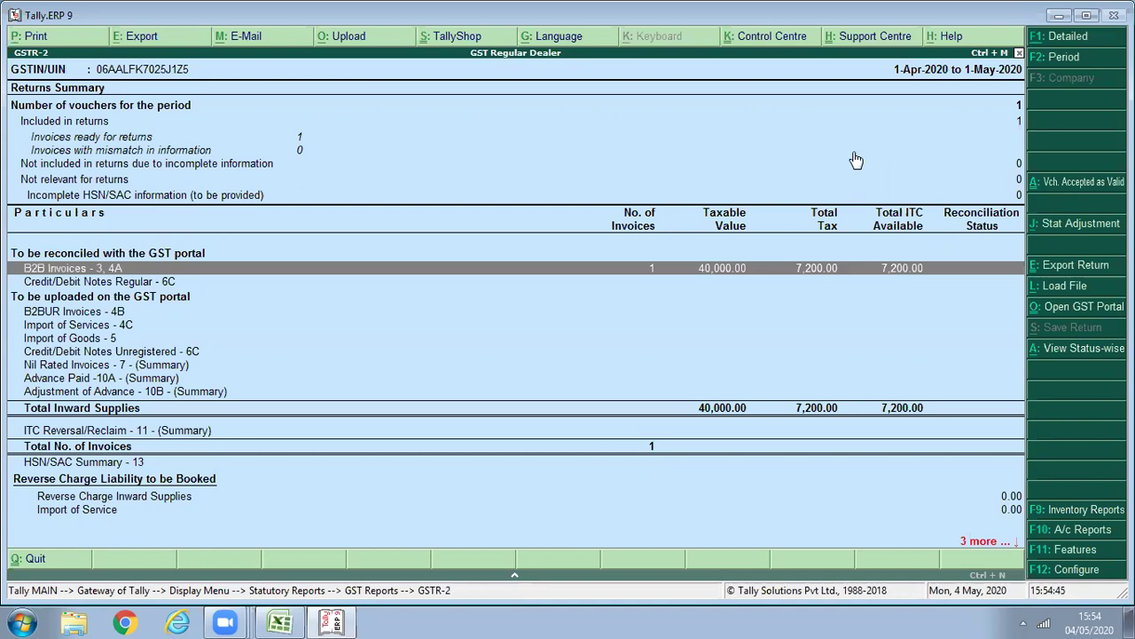
{"action": "key", "text": "Return"}
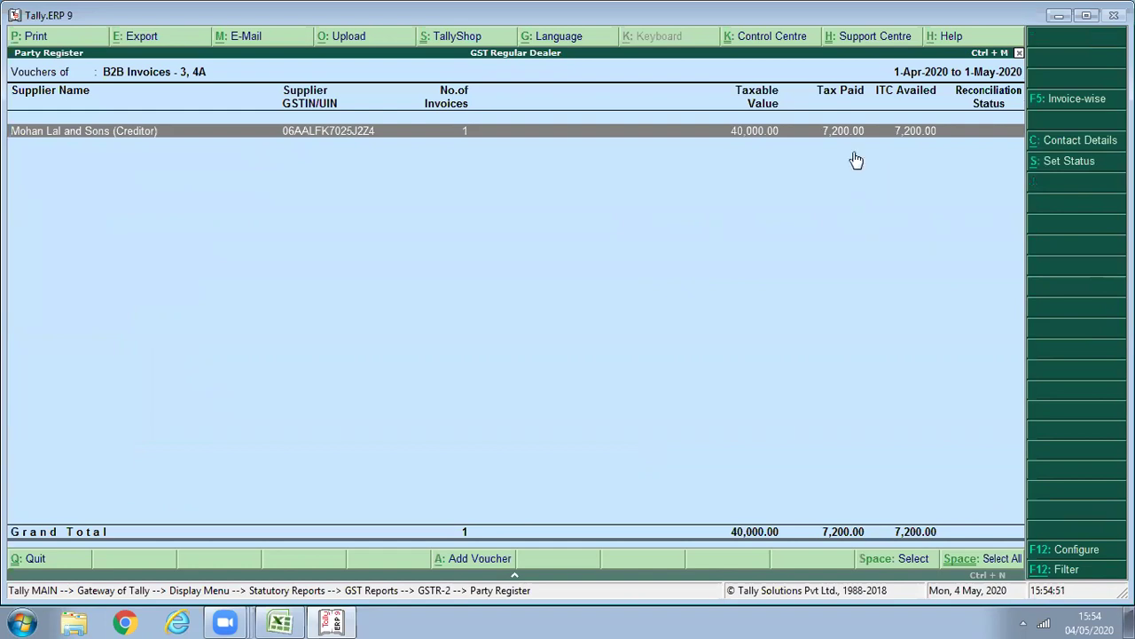
{"action": "key", "text": "Escape"}
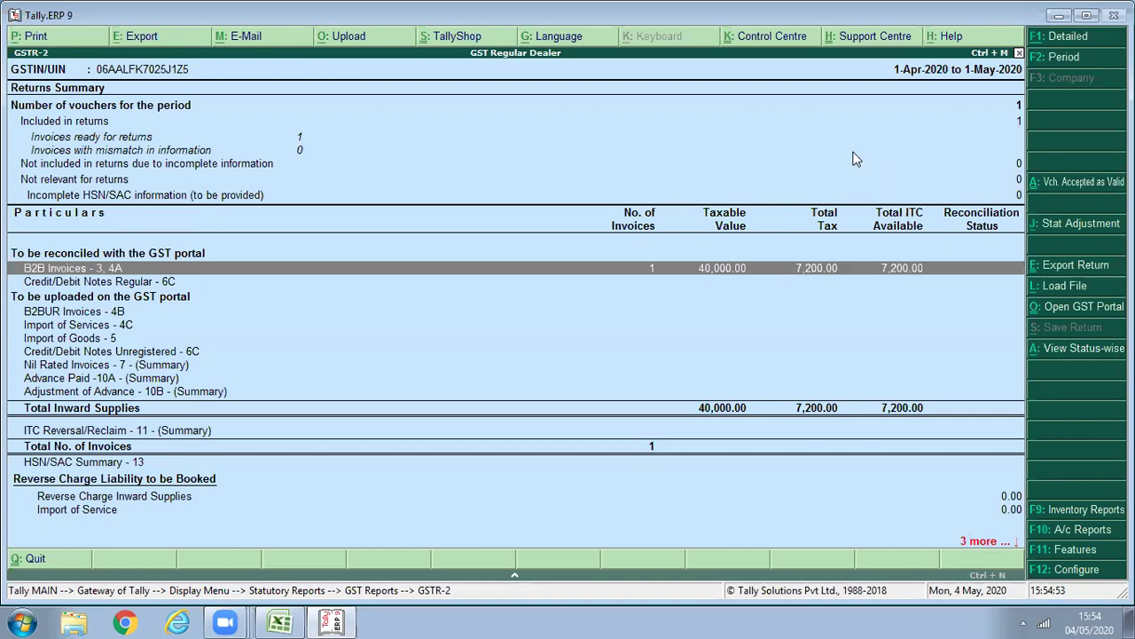
{"action": "key", "text": "Escape"}
{"action": "key", "text": "Down"}
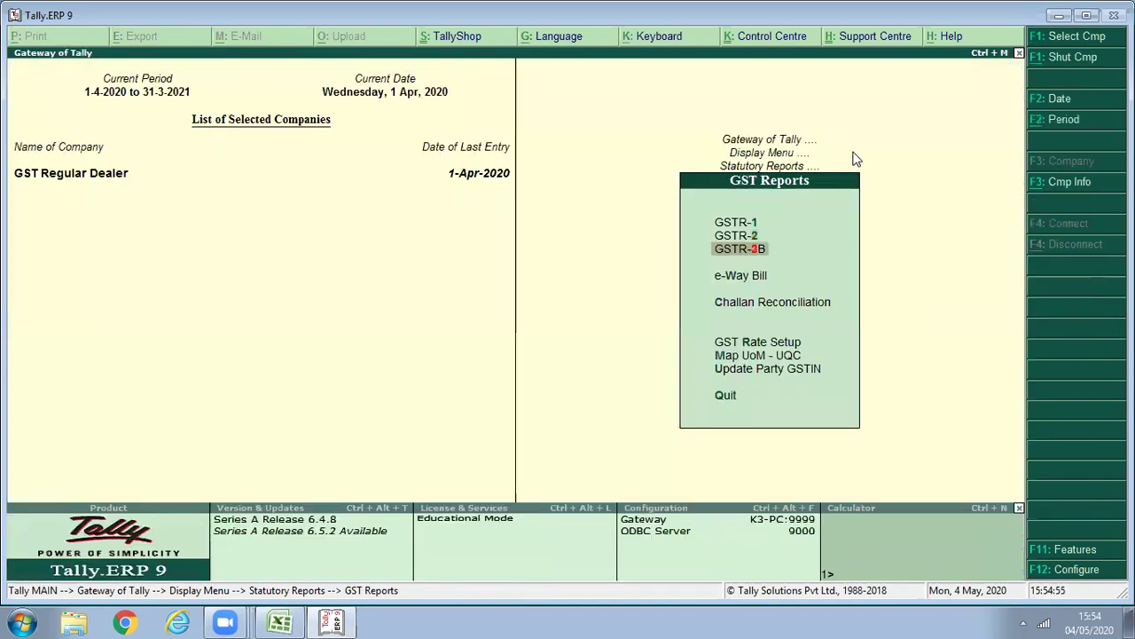
{"action": "key", "text": "Return"}
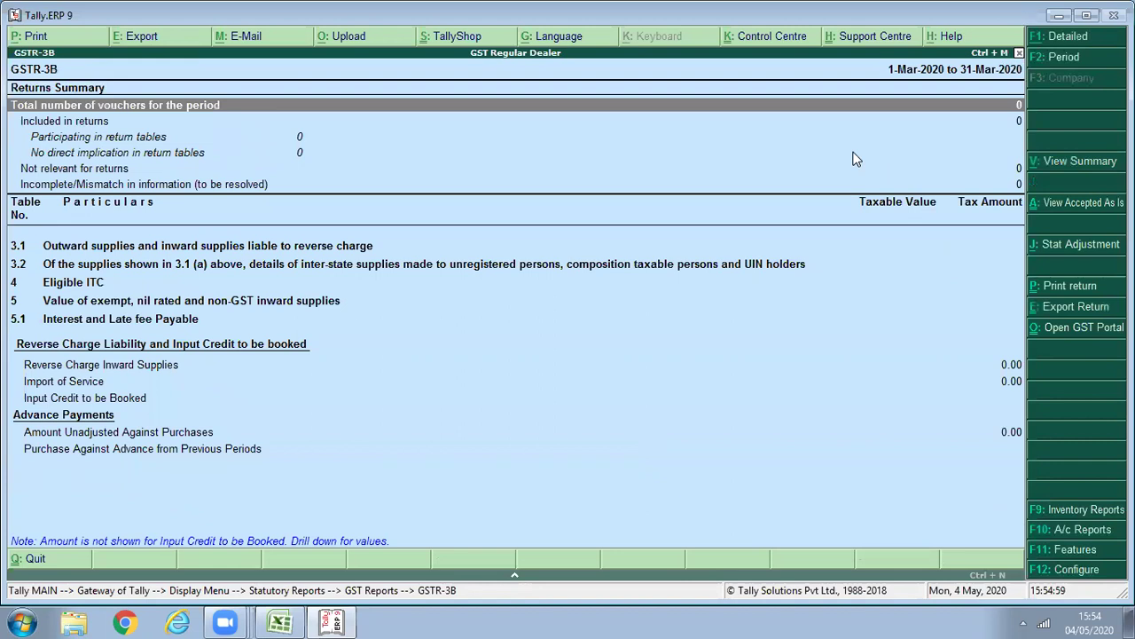
{"action": "key", "text": "F2"}
{"action": "type", "text": "14"}
{"action": "key", "text": "BackSpace"}
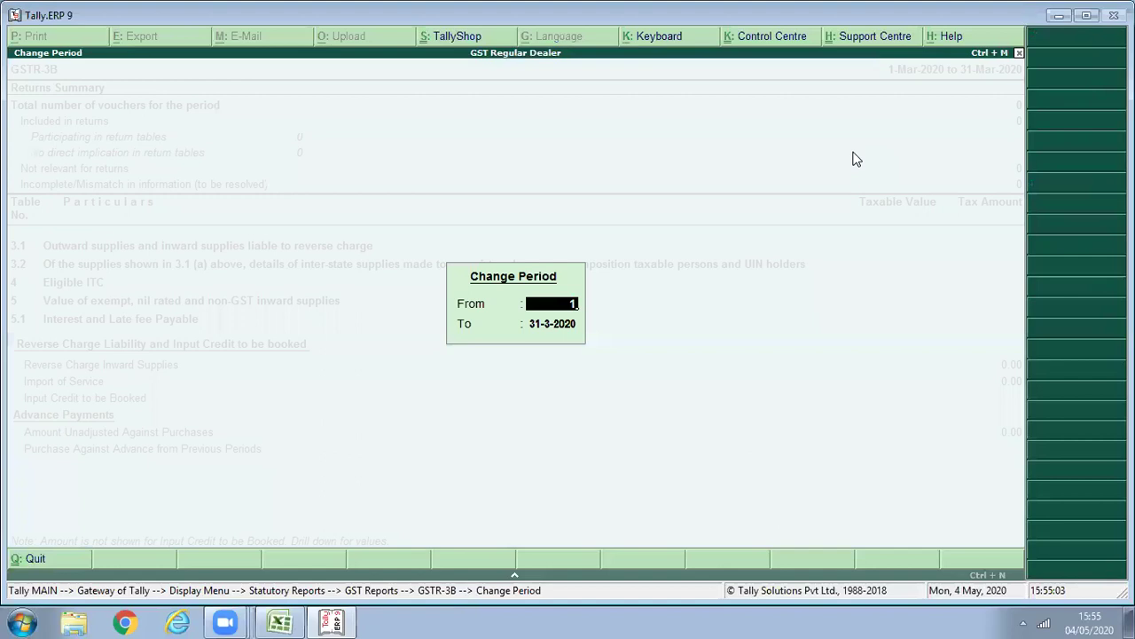
{"action": "key", "text": "Return"}
{"action": "type", "text": "1/"}
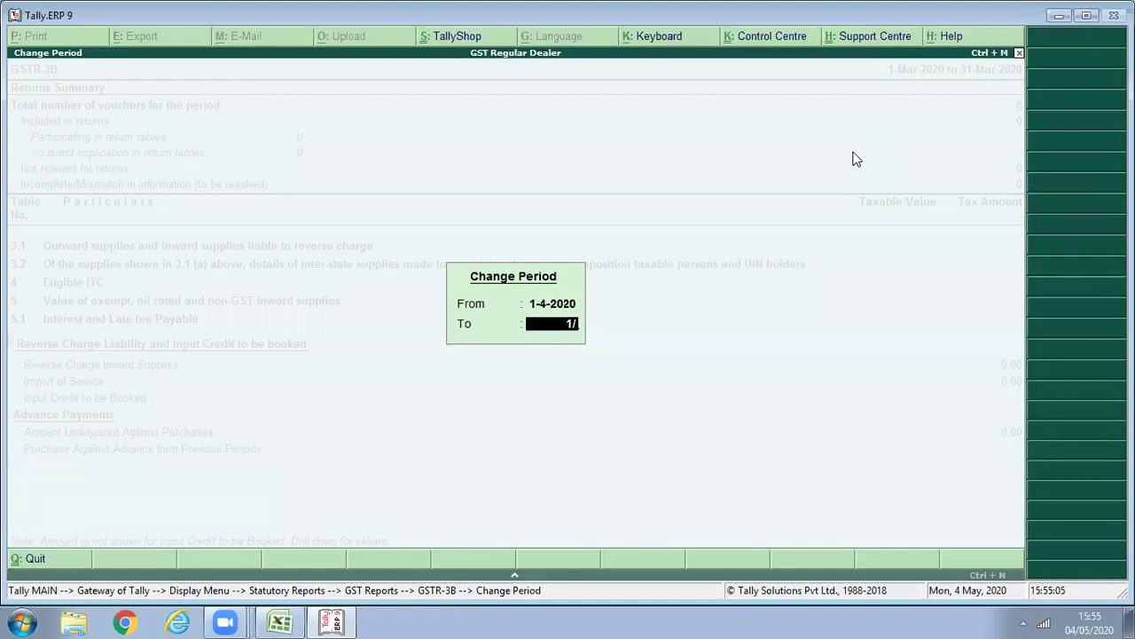
{"action": "type", "text": "5"}
{"action": "key", "text": "Return"}
{"action": "left_click", "coordinate": [854, 160]}
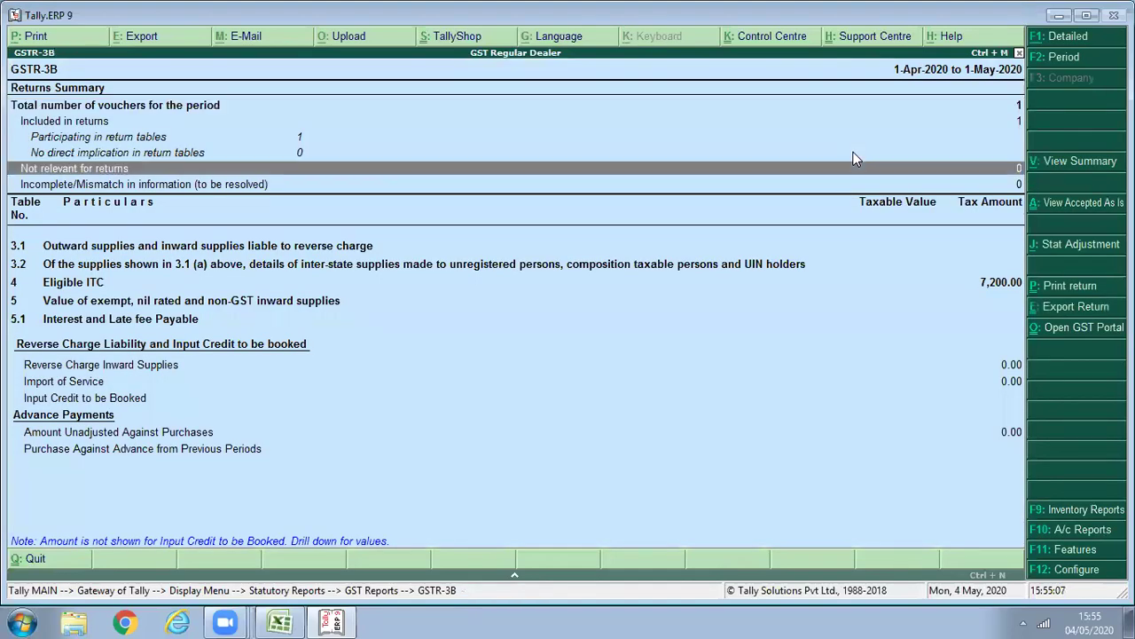
{"action": "key", "text": "Down"}
{"action": "key", "text": "Down"}
{"action": "key", "text": "Down"}
{"action": "key", "text": "Down"}
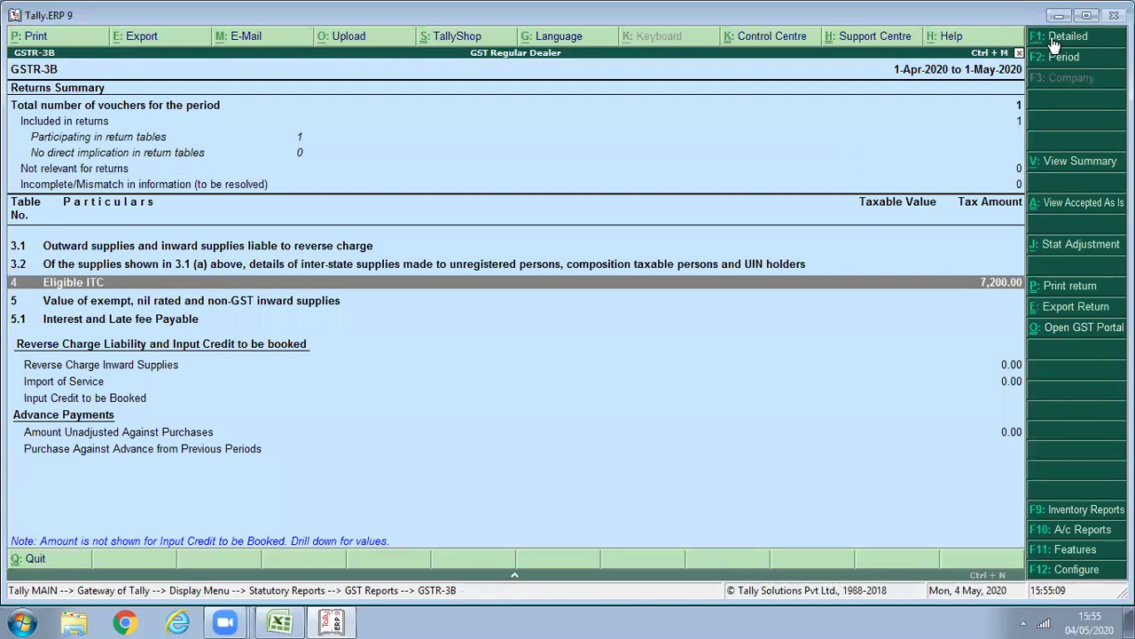
{"action": "left_click", "coordinate": [1050, 37]}
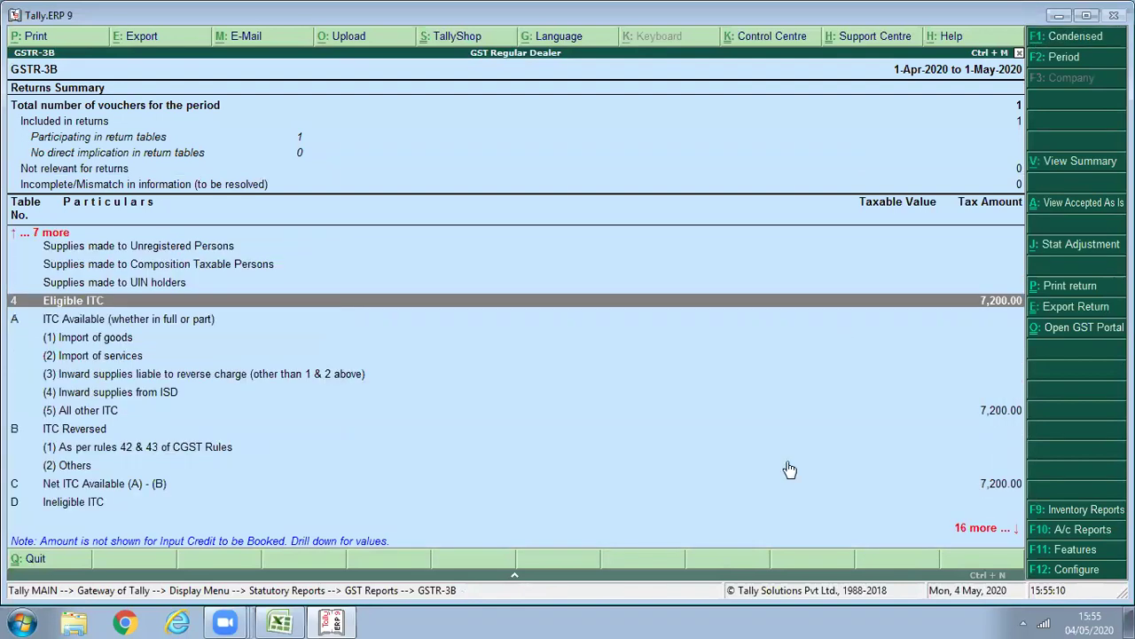
{"action": "key", "text": "Down"}
{"action": "key", "text": "Down"}
{"action": "key", "text": "Down"}
{"action": "key", "text": "Down"}
{"action": "key", "text": "Down"}
{"action": "key", "text": "Down"}
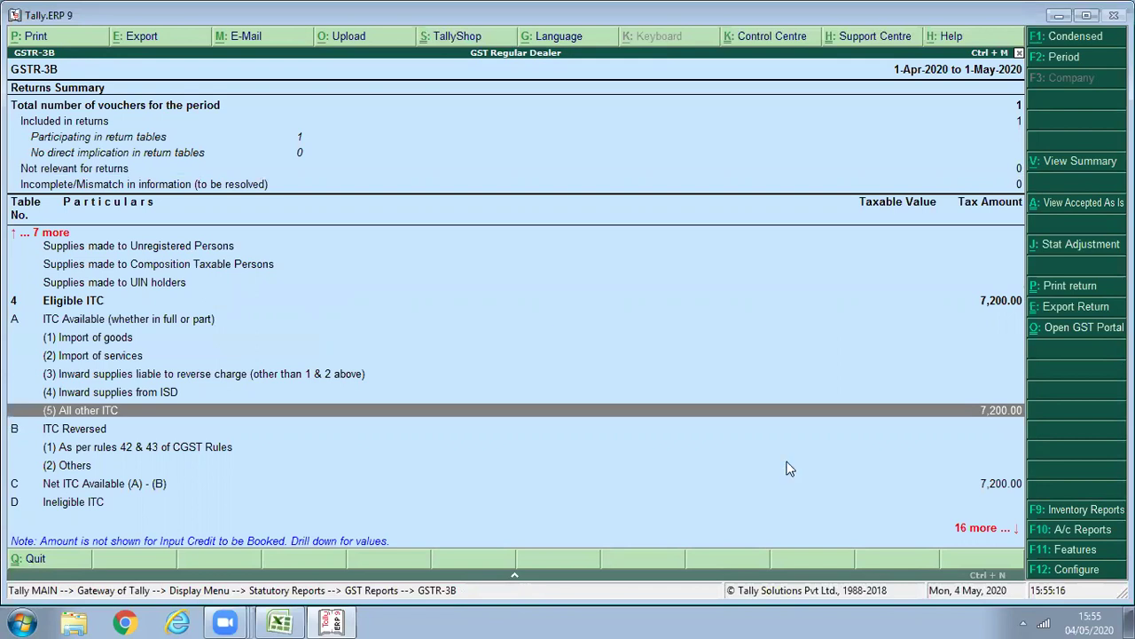
{"action": "key", "text": "Return"}
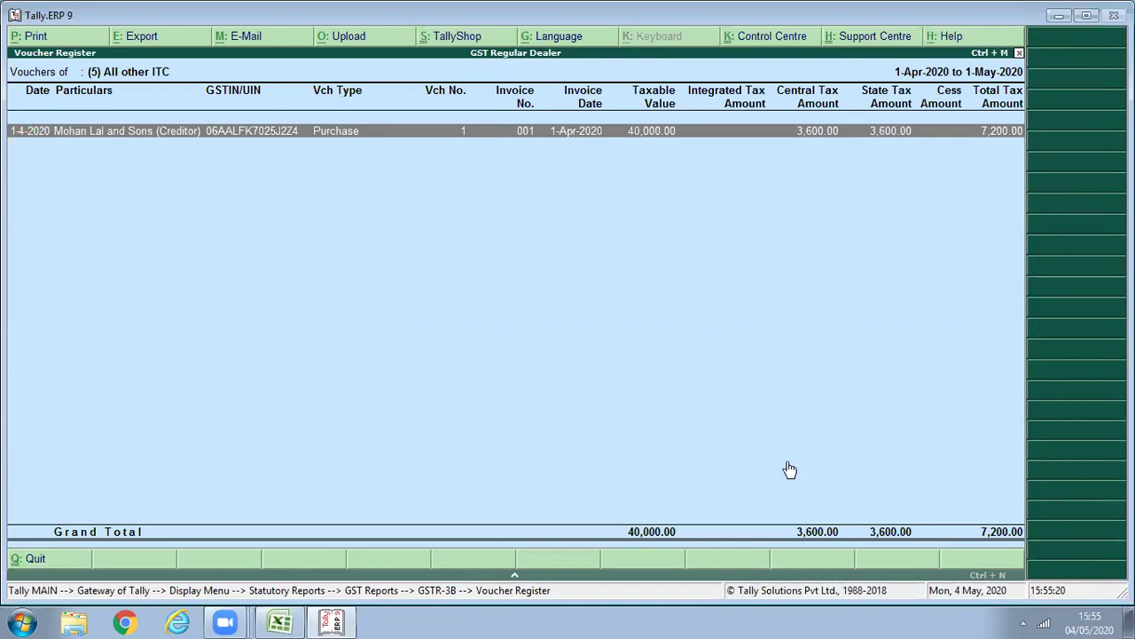
{"action": "key", "text": "Escape"}
{"action": "key", "text": "Escape"}
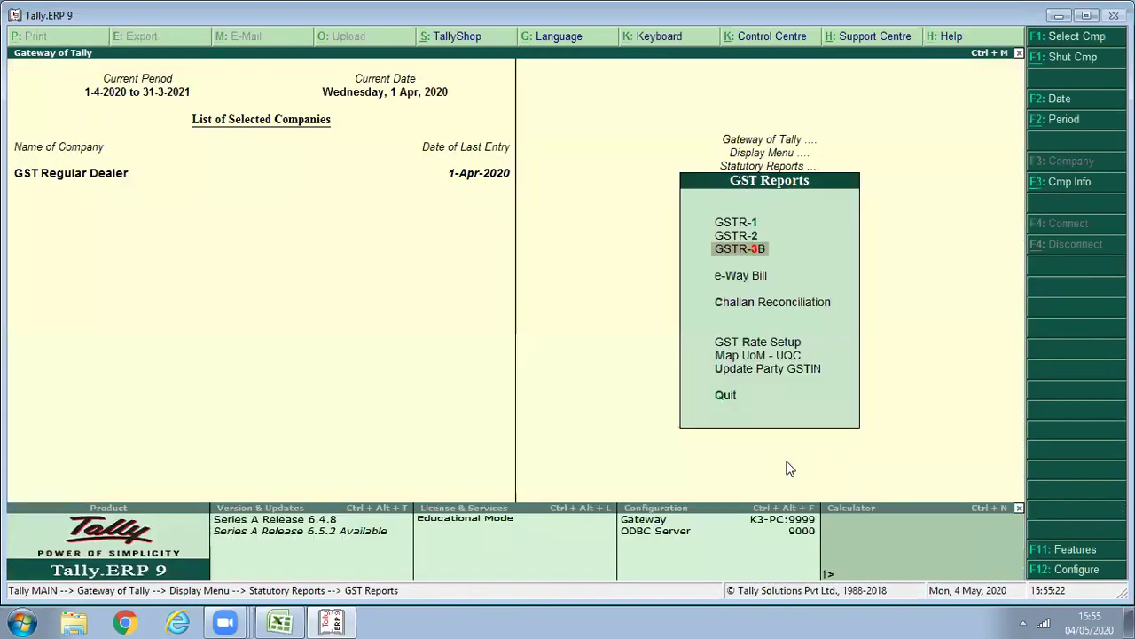
{"action": "key", "text": "Escape"}
{"action": "key", "text": "Escape"}
{"action": "key", "text": "Escape"}
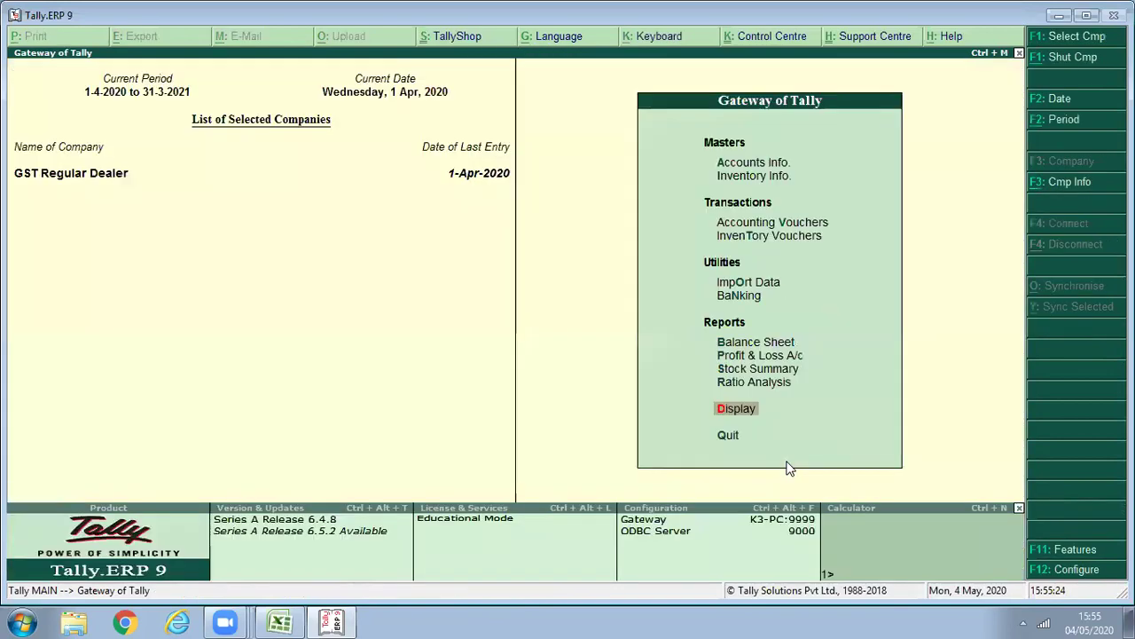
Start a new purchase voucher with supplier invoice number 002.
{"action": "key", "text": "n"}
{"action": "key", "text": "v"}
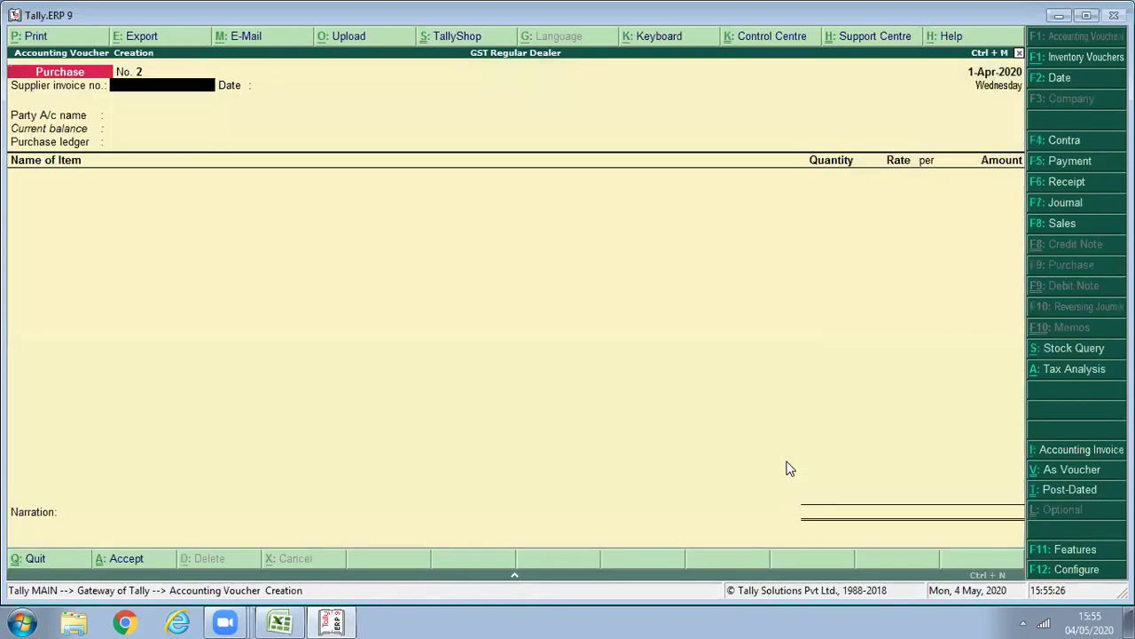
{"action": "type", "text": "002"}
{"action": "key", "text": "Return"}
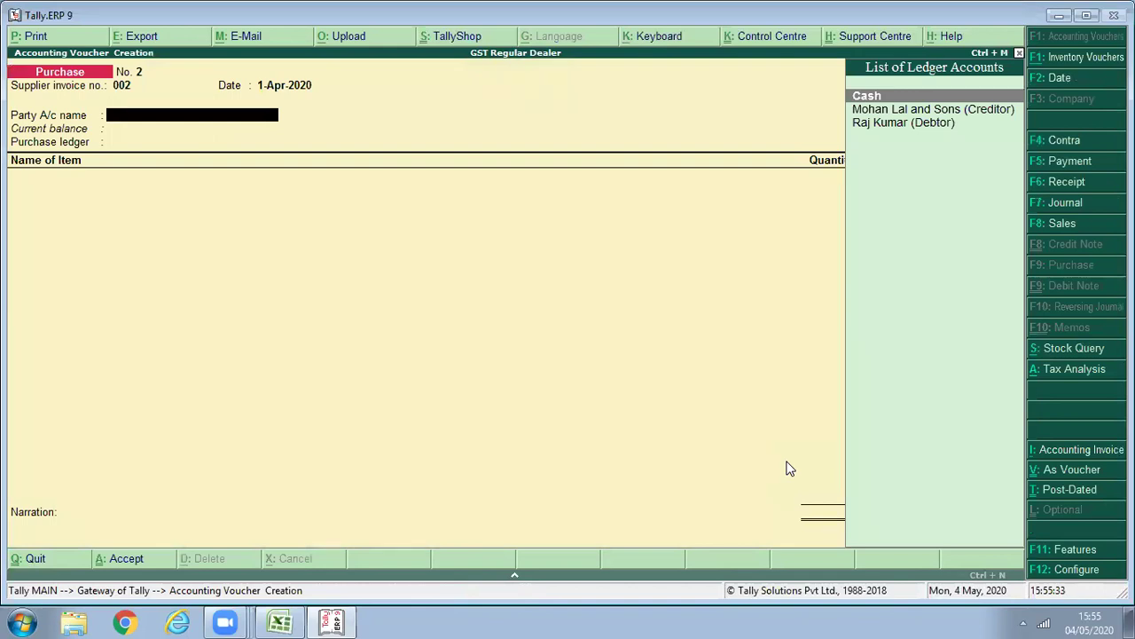
Create the new URD creditor ledger: Sundry Creditors group, state Haryana, registration type Unregistered.
{"action": "key", "text": "alt+c"}
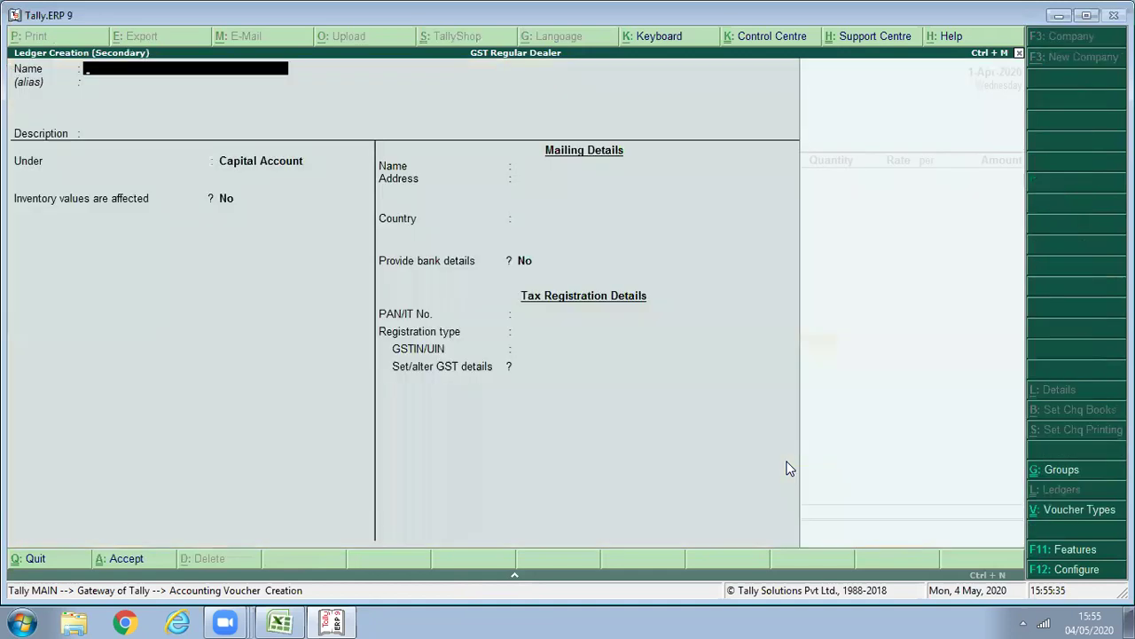
{"action": "type", "text": "Ram (URD Creditor)"}
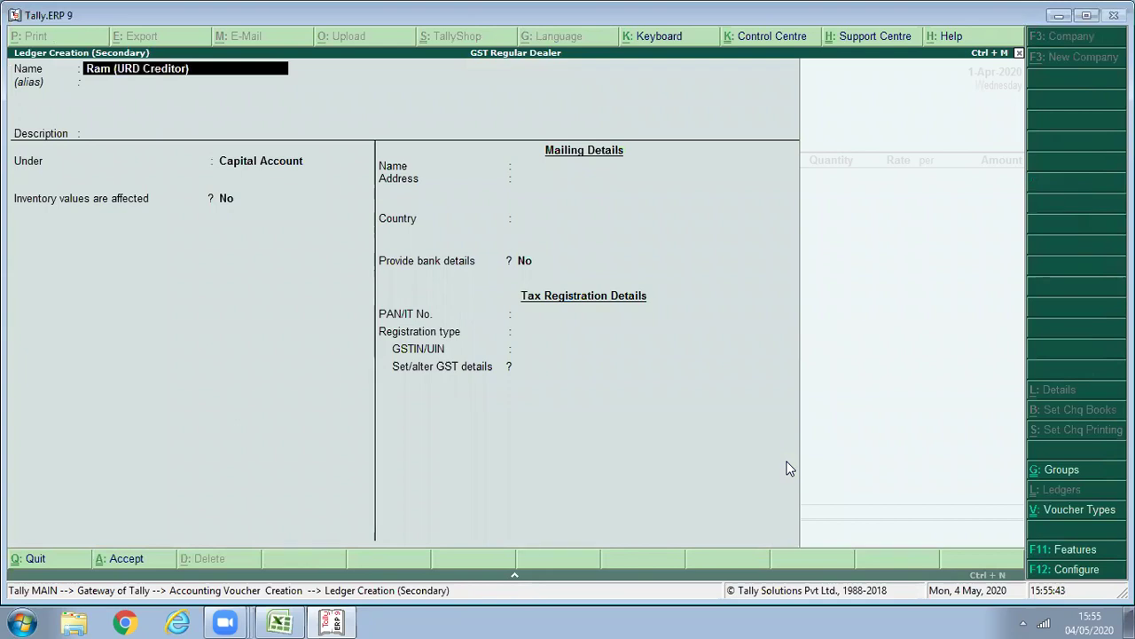
{"action": "key", "text": "Return"}
{"action": "key", "text": "Return"}
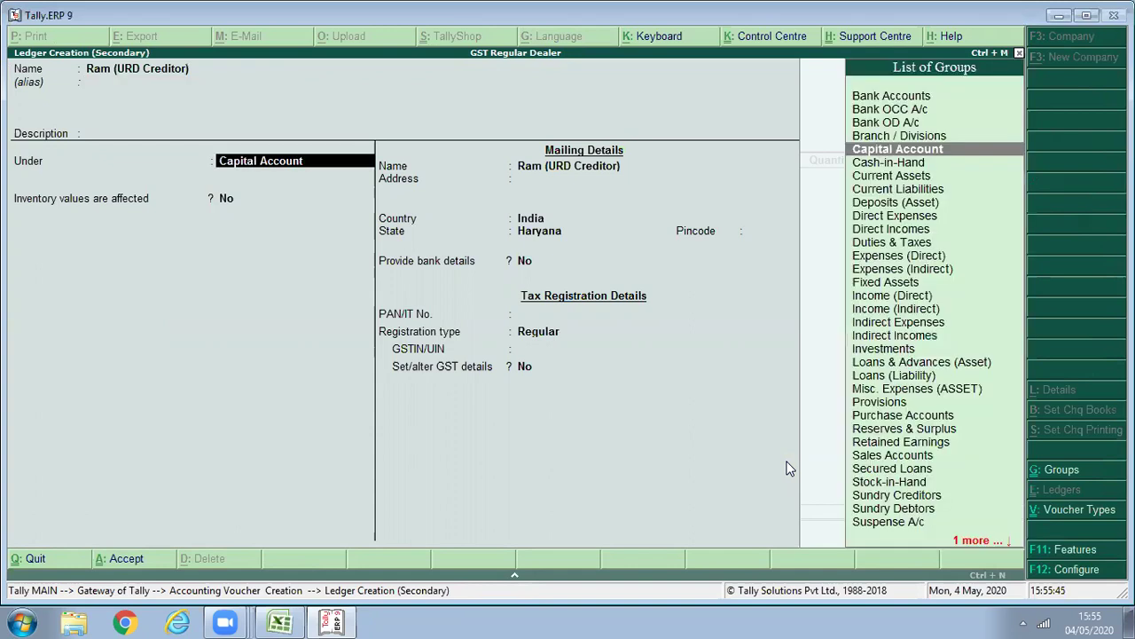
{"action": "type", "text": "Cr"}
{"action": "key", "text": "Return"}
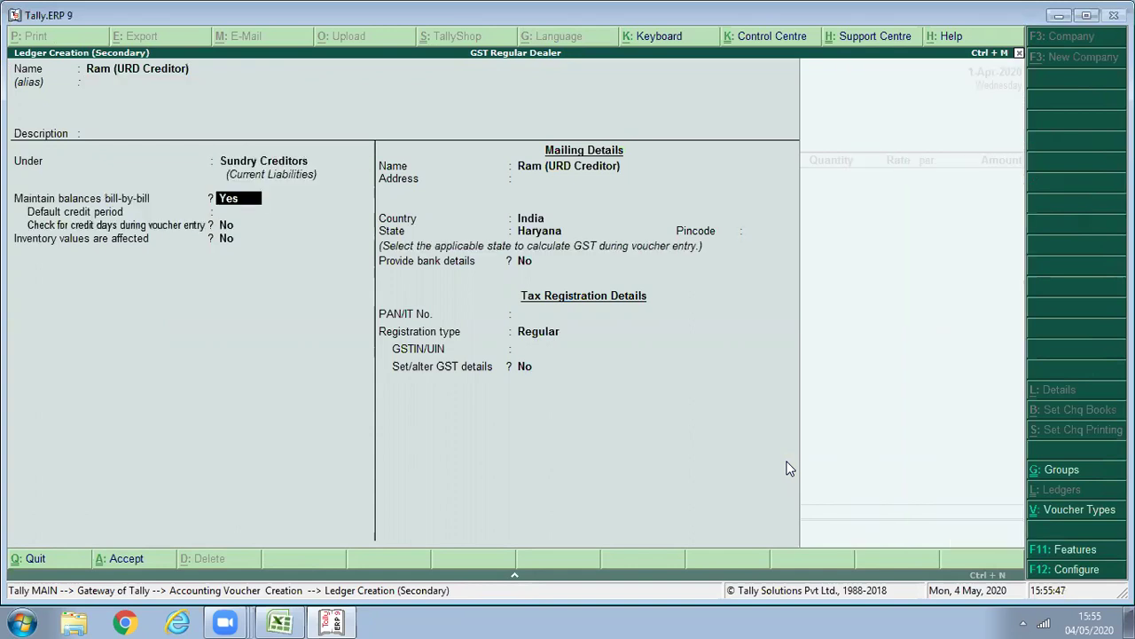
{"action": "key", "text": "Return"}
{"action": "key", "text": "Return"}
{"action": "key", "text": "Return"}
{"action": "key", "text": "Return"}
{"action": "key", "text": "Return"}
{"action": "key", "text": "Return"}
{"action": "key", "text": "Return"}
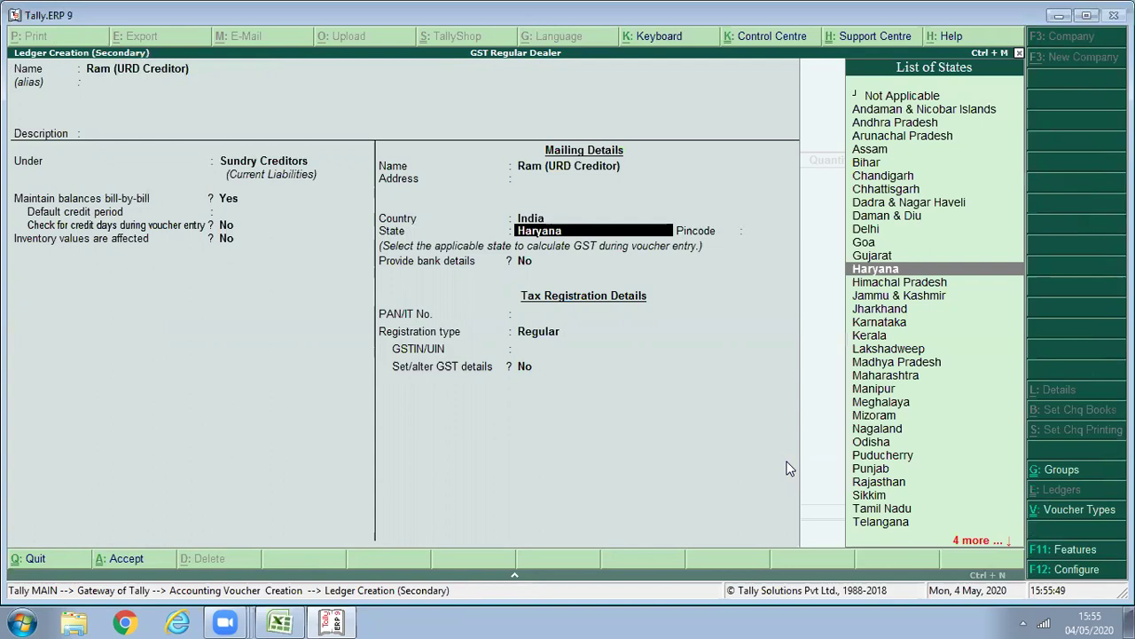
{"action": "key", "text": "Return"}
{"action": "key", "text": "Return"}
{"action": "key", "text": "Return"}
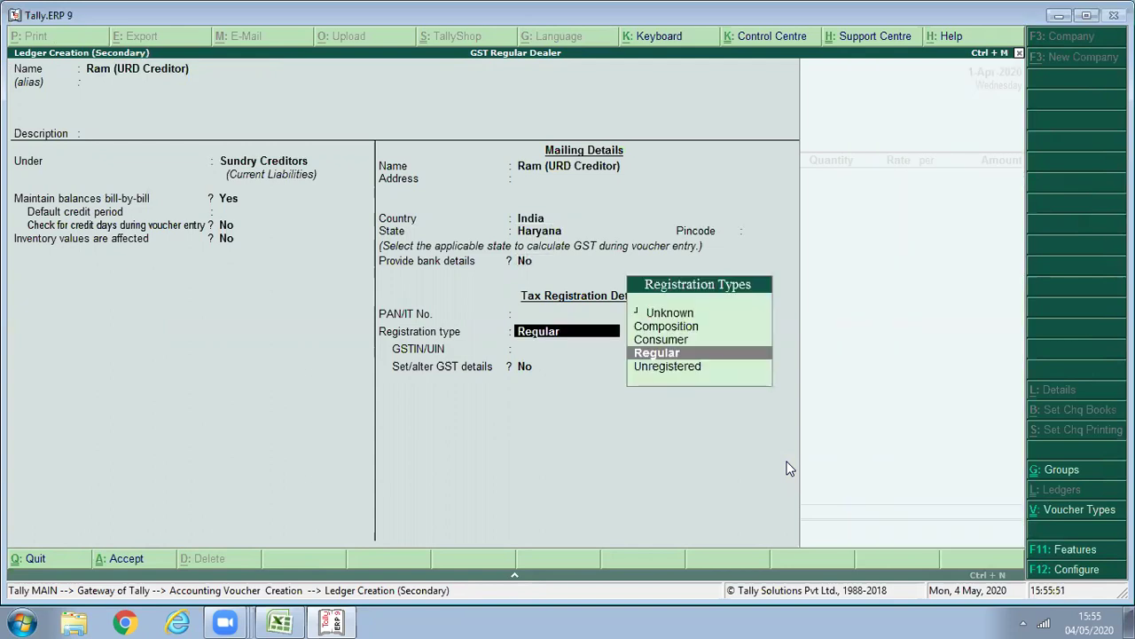
{"action": "key", "text": "Down"}
{"action": "key", "text": "Return"}
{"action": "key", "text": "Return"}
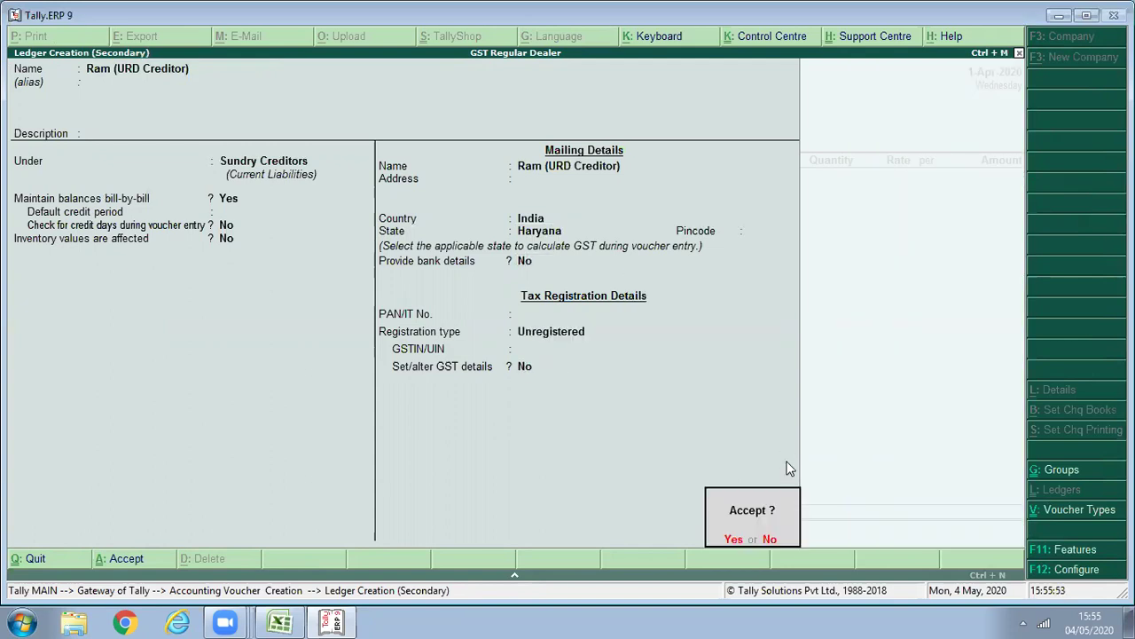
{"action": "key", "text": "Return"}
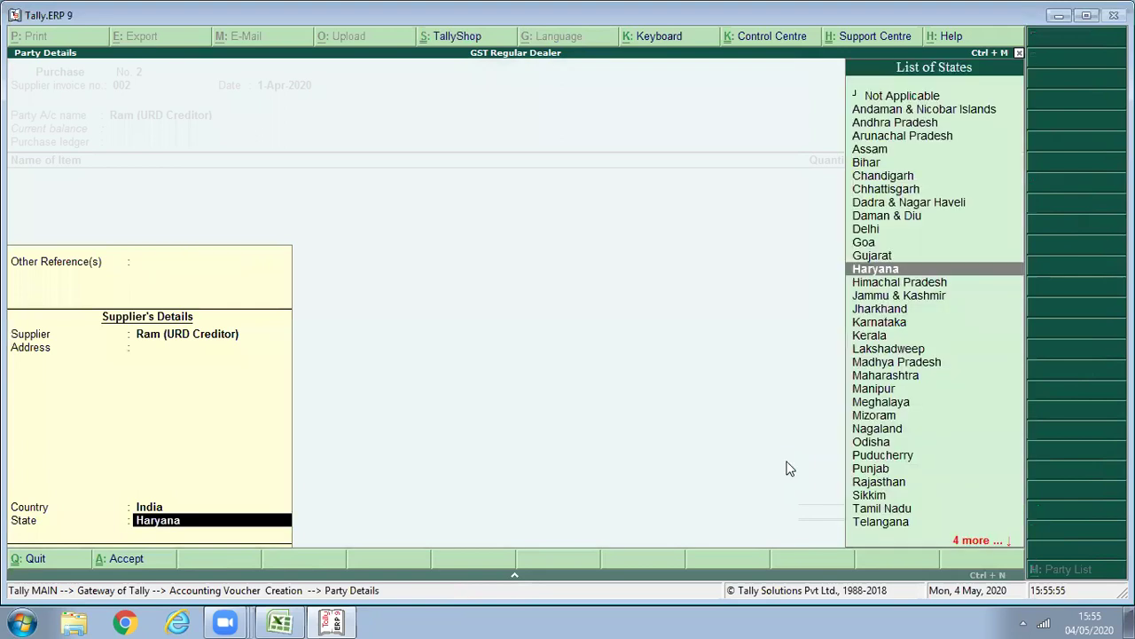
Add 100 Pcs Samsung Mobile Charger at 200 each, amounting to 20,000.
{"action": "key", "text": "Return"}
{"action": "key", "text": "Return"}
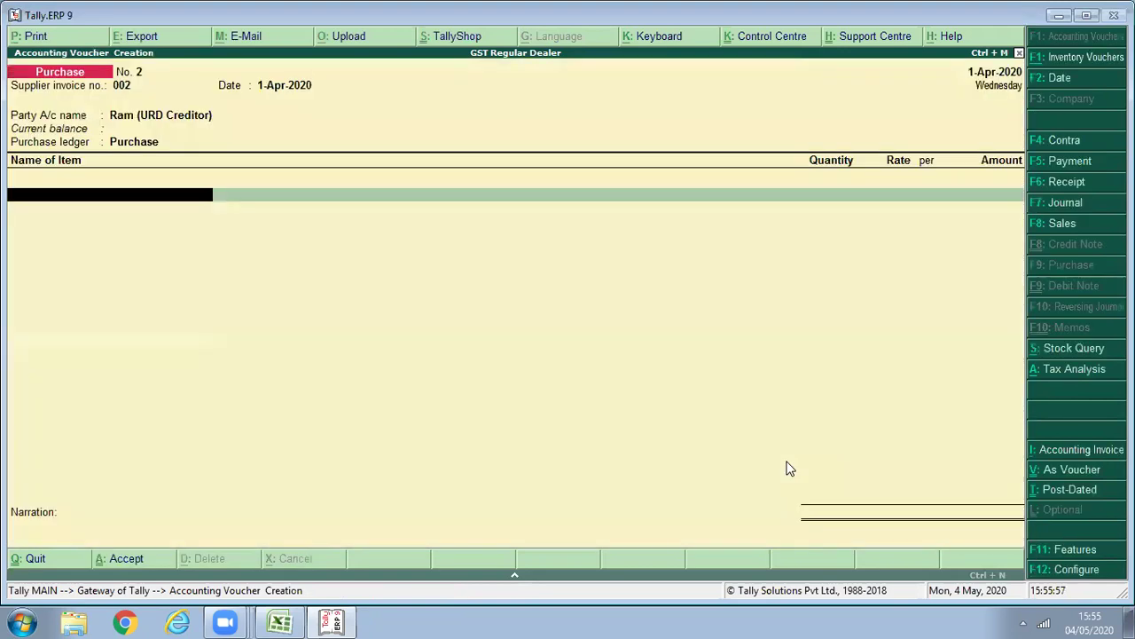
{"action": "type", "text": "Sa"}
{"action": "key", "text": "Return"}
{"action": "type", "text": "100"}
{"action": "key", "text": "Return"}
{"action": "type", "text": "200"}
{"action": "key", "text": "Return"}
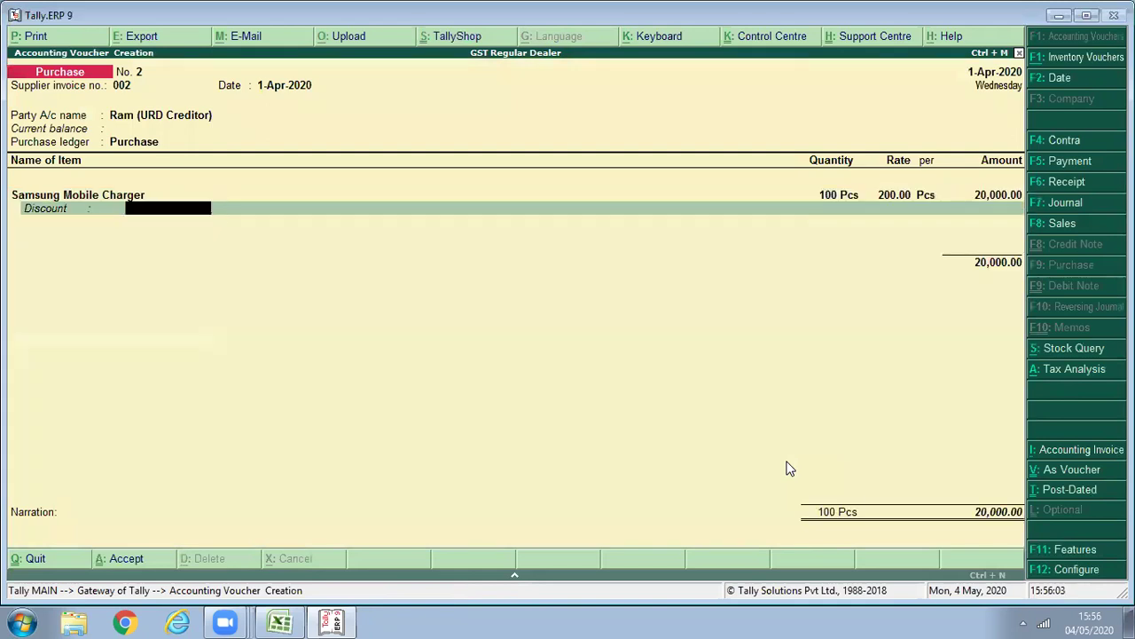
{"action": "key", "text": "Return"}
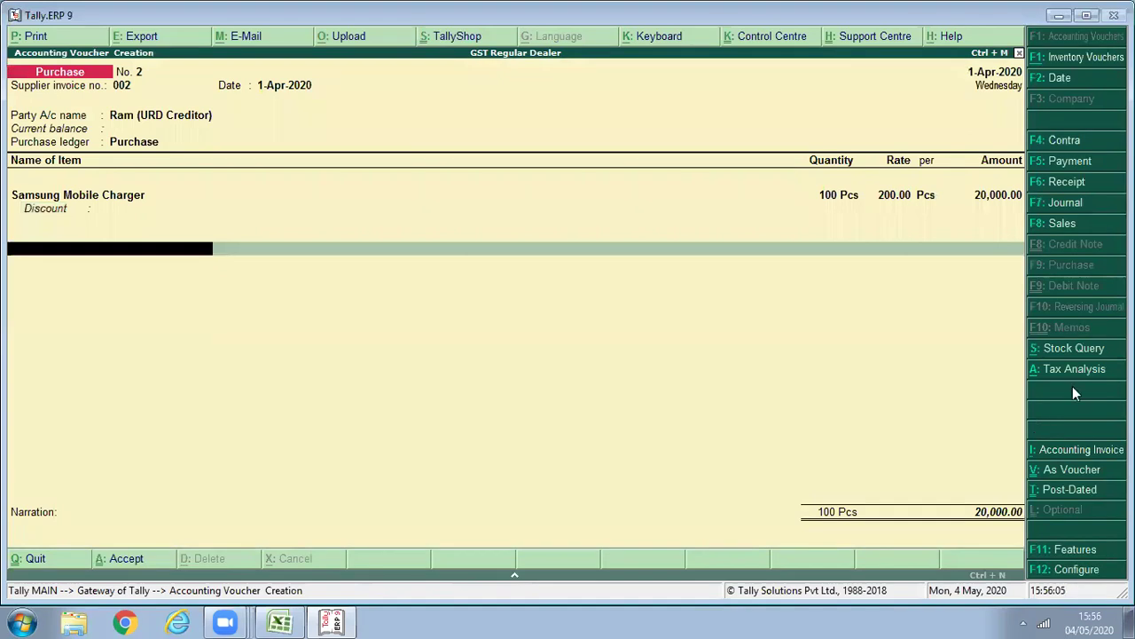
Review the GST tax analysis, then finish and save purchase voucher 2.
{"action": "left_click", "coordinate": [1071, 372]}
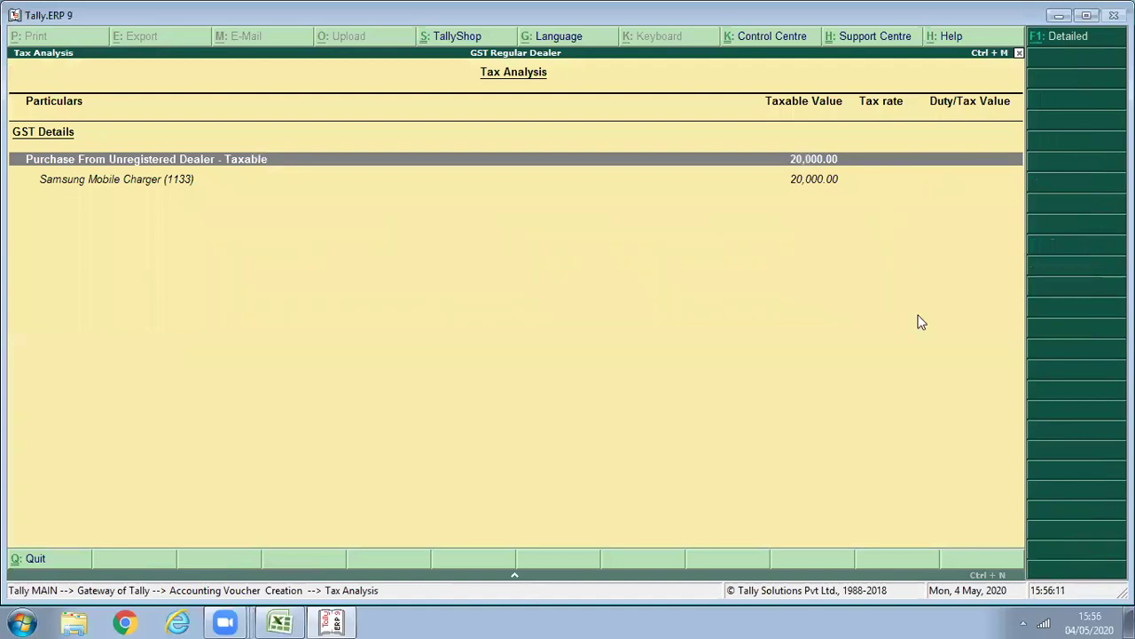
{"action": "key", "text": "Escape"}
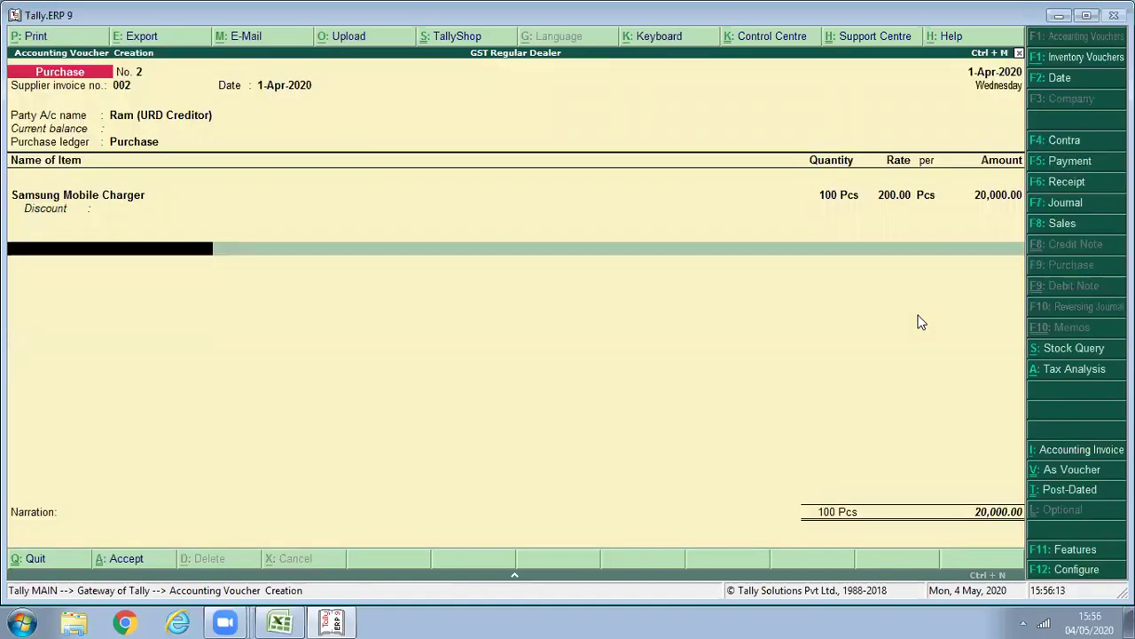
{"action": "key", "text": "Return"}
{"action": "key", "text": "Return"}
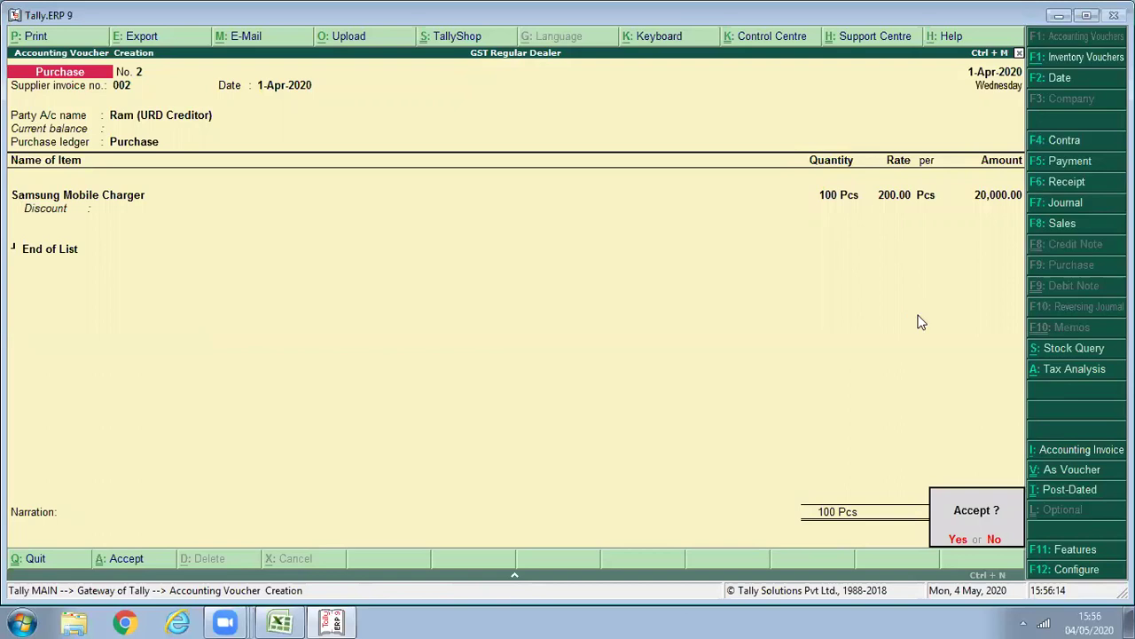
{"action": "key", "text": "Return"}
{"action": "key", "text": "Escape"}
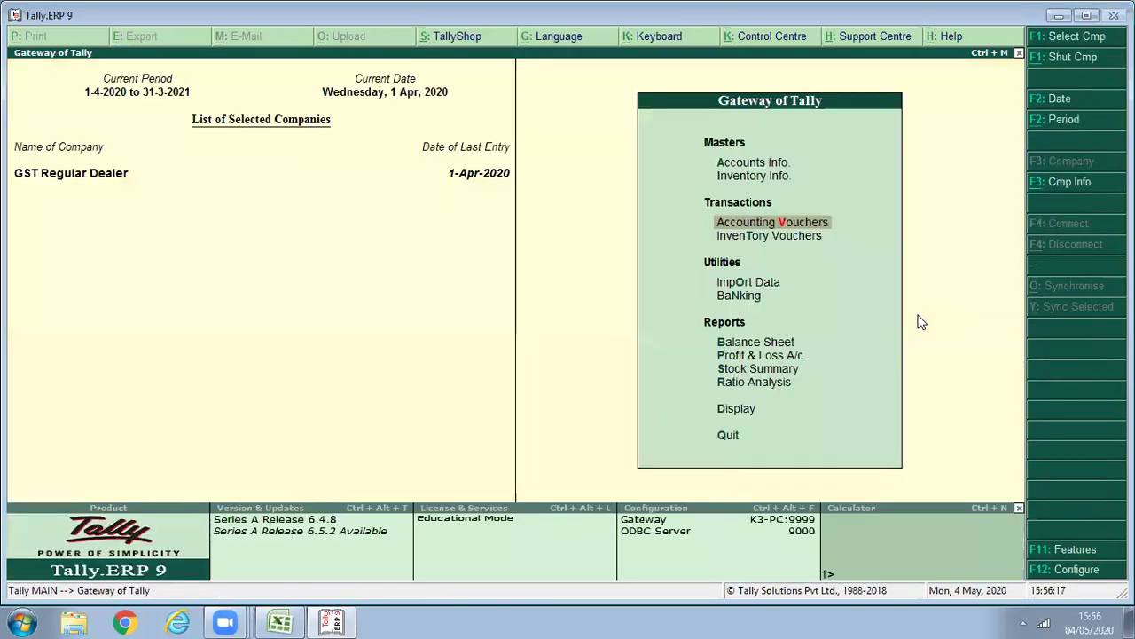
Open GSTR-2 via Display > Statutory Reports > GST Reports.
{"action": "key", "text": "Down"}
{"action": "key", "text": "Down"}
{"action": "key", "text": "Down"}
{"action": "key", "text": "Down"}
{"action": "key", "text": "Down"}
{"action": "key", "text": "Down"}
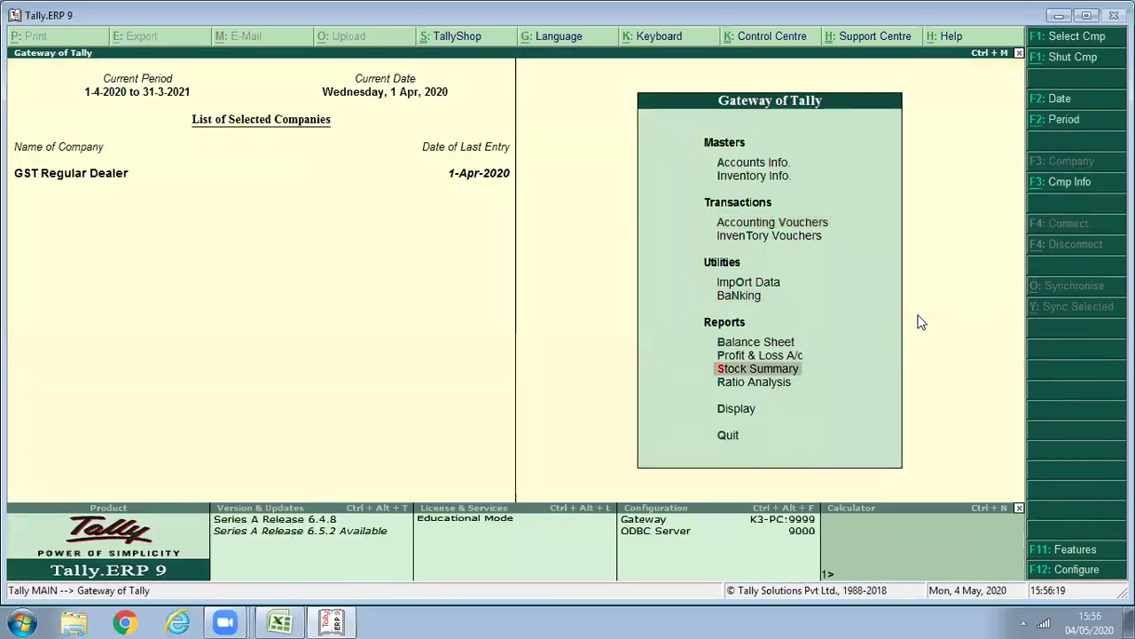
{"action": "key", "text": "d"}
{"action": "key", "text": "Down"}
{"action": "key", "text": "Down"}
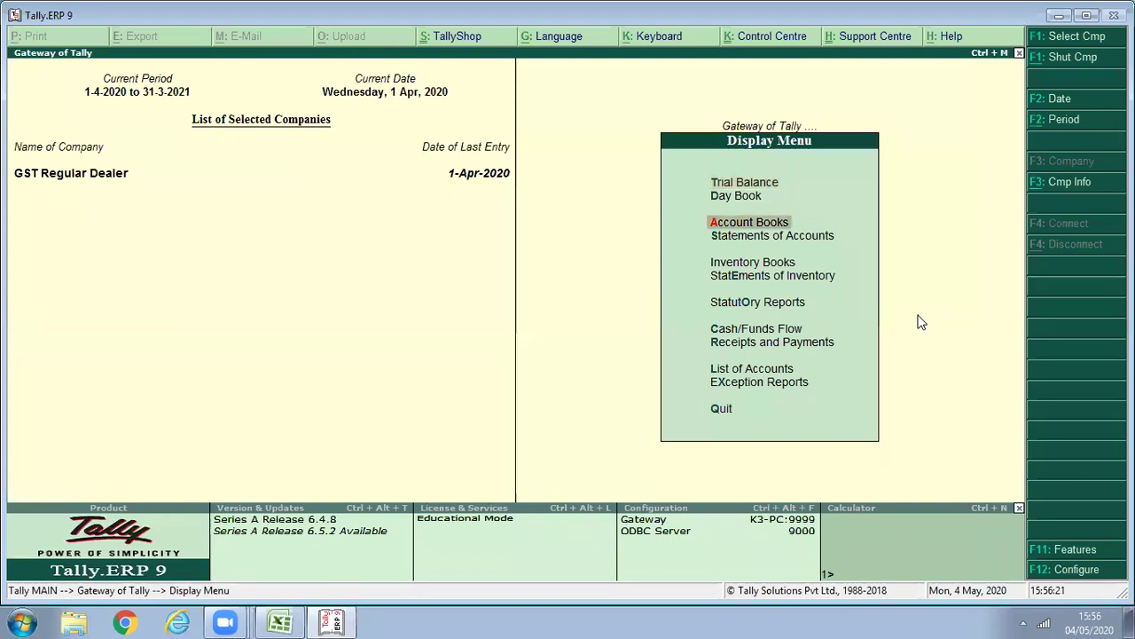
{"action": "key", "text": "Down"}
{"action": "key", "text": "Down"}
{"action": "key", "text": "Down"}
{"action": "key", "text": "Down"}
{"action": "key", "text": "Return"}
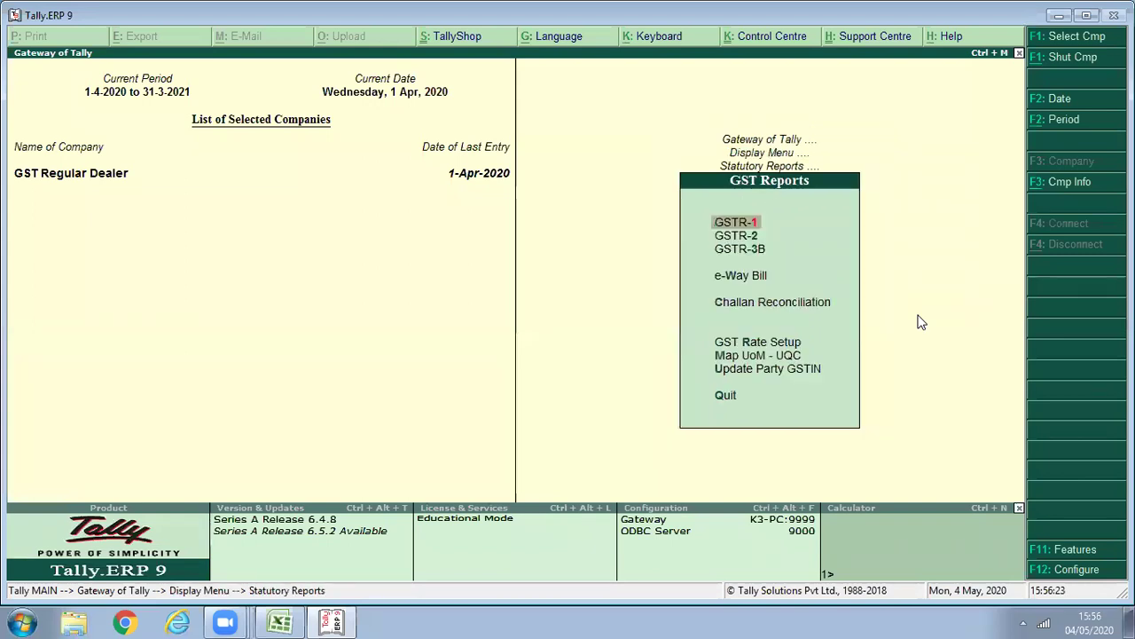
{"action": "key", "text": "Down"}
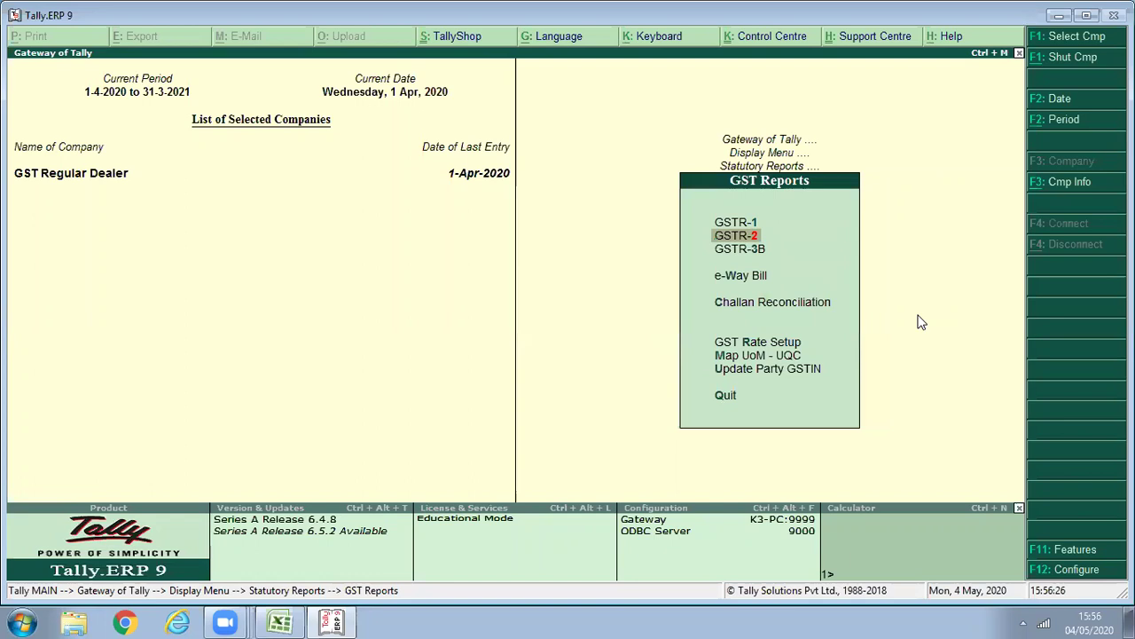
{"action": "key", "text": "Return"}
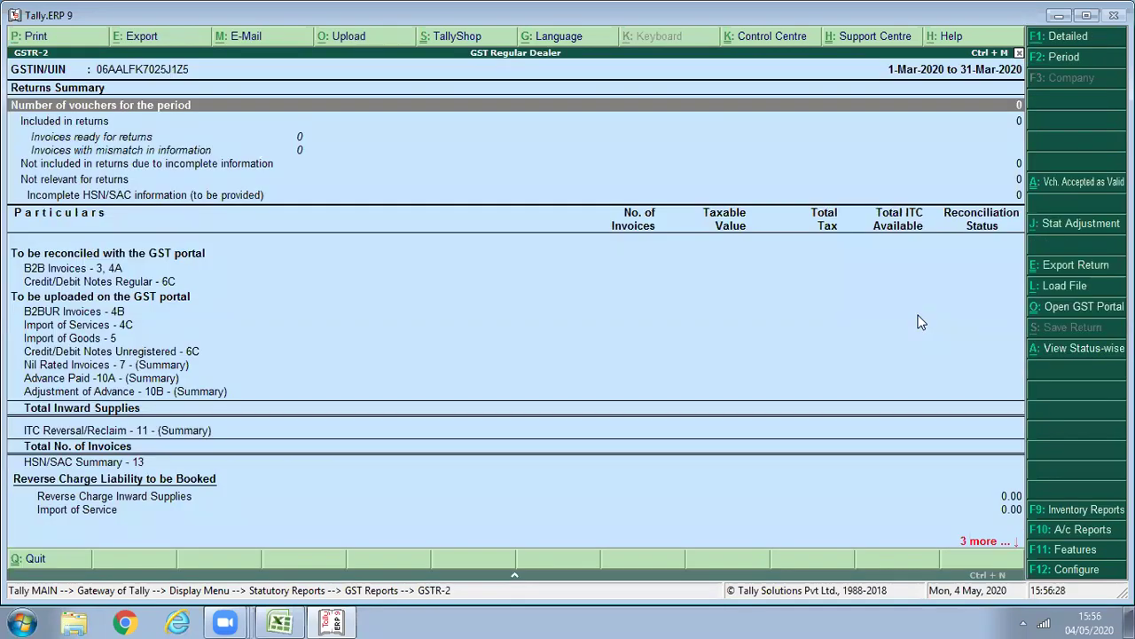
Set the report period to 1-4-2020 through 1-5-2020.
{"action": "key", "text": "F2"}
{"action": "type", "text": "1-4-2020"}
{"action": "key", "text": "Return"}
{"action": "type", "text": "1/5"}
{"action": "key", "text": "Return"}
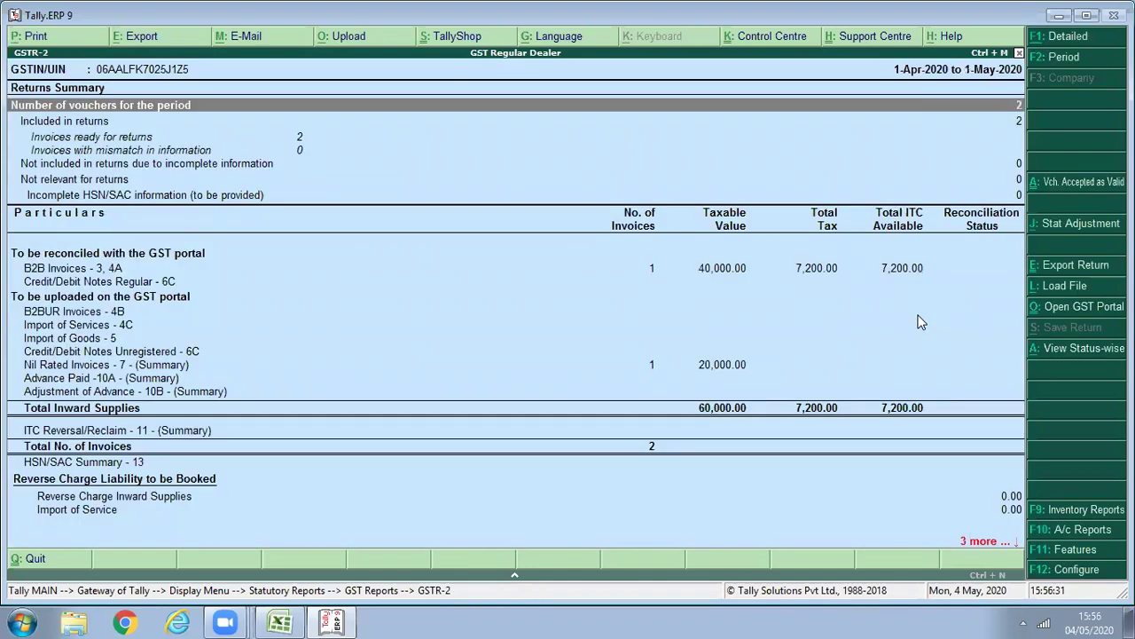
Drill into Nil Rated Invoices and the intrastate 20,000 voucher, then back to GST reports.
{"action": "key", "text": "Down"}
{"action": "key", "text": "Down"}
{"action": "key", "text": "Down"}
{"action": "key", "text": "Down"}
{"action": "key", "text": "Down"}
{"action": "key", "text": "Down"}
{"action": "key", "text": "Down"}
{"action": "key", "text": "Down"}
{"action": "key", "text": "Down"}
{"action": "key", "text": "Down"}
{"action": "key", "text": "Down"}
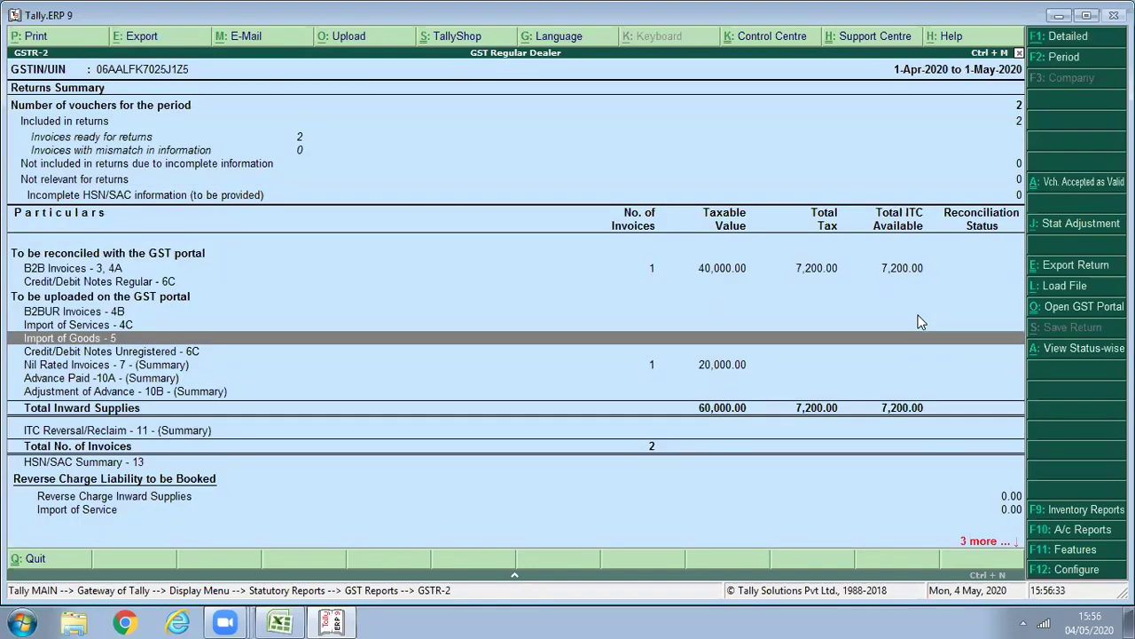
{"action": "key", "text": "Down"}
{"action": "key", "text": "Down"}
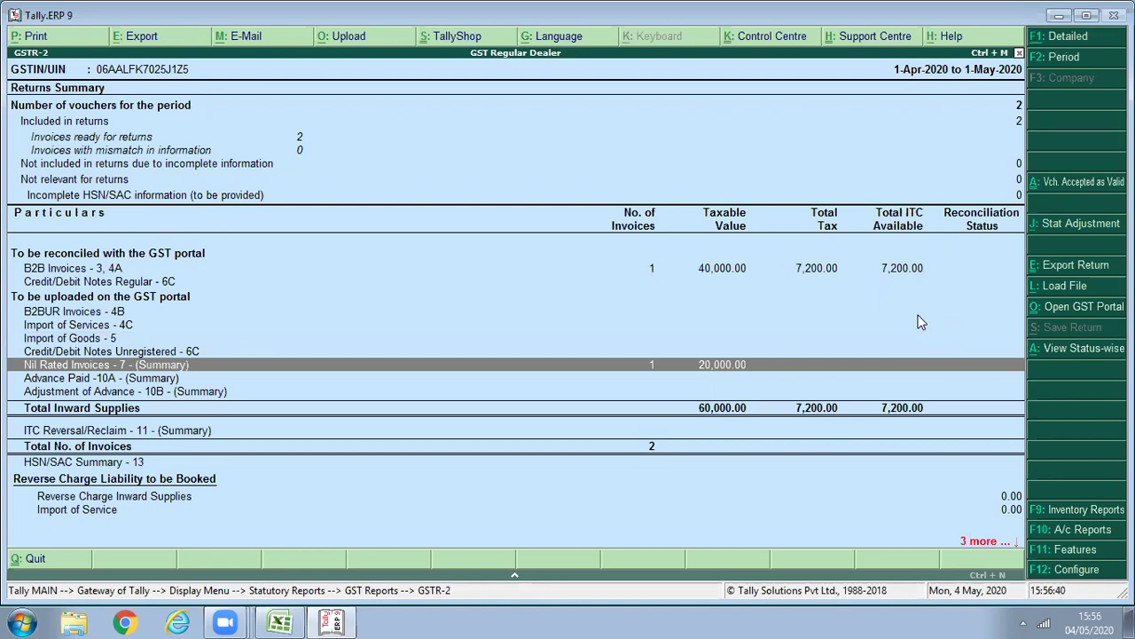
{"action": "key", "text": "Return"}
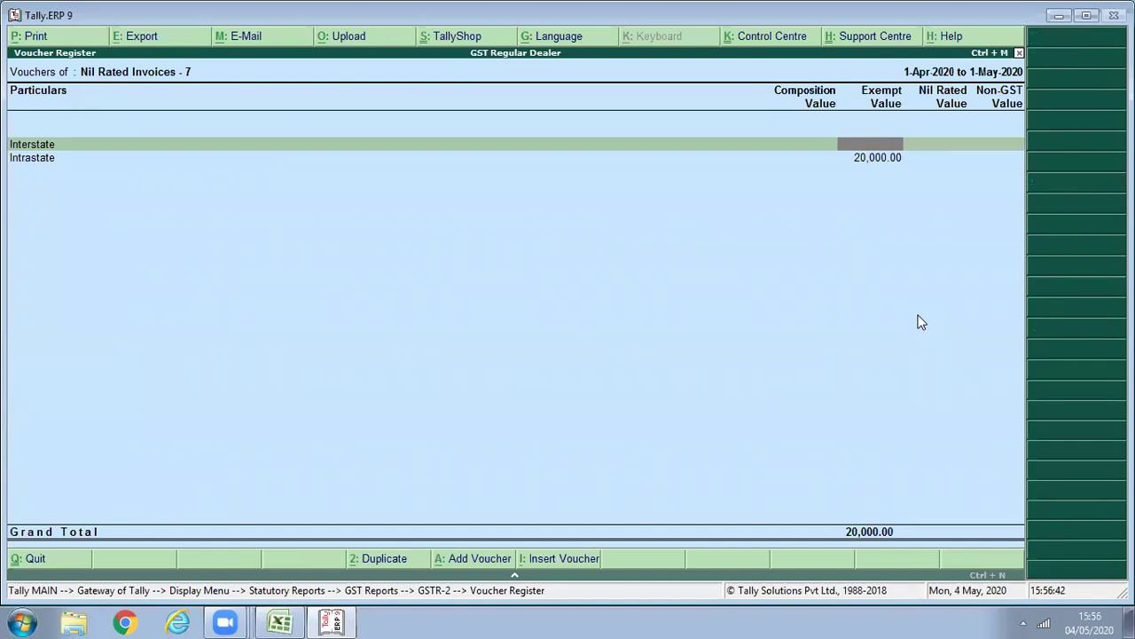
{"action": "key", "text": "Down"}
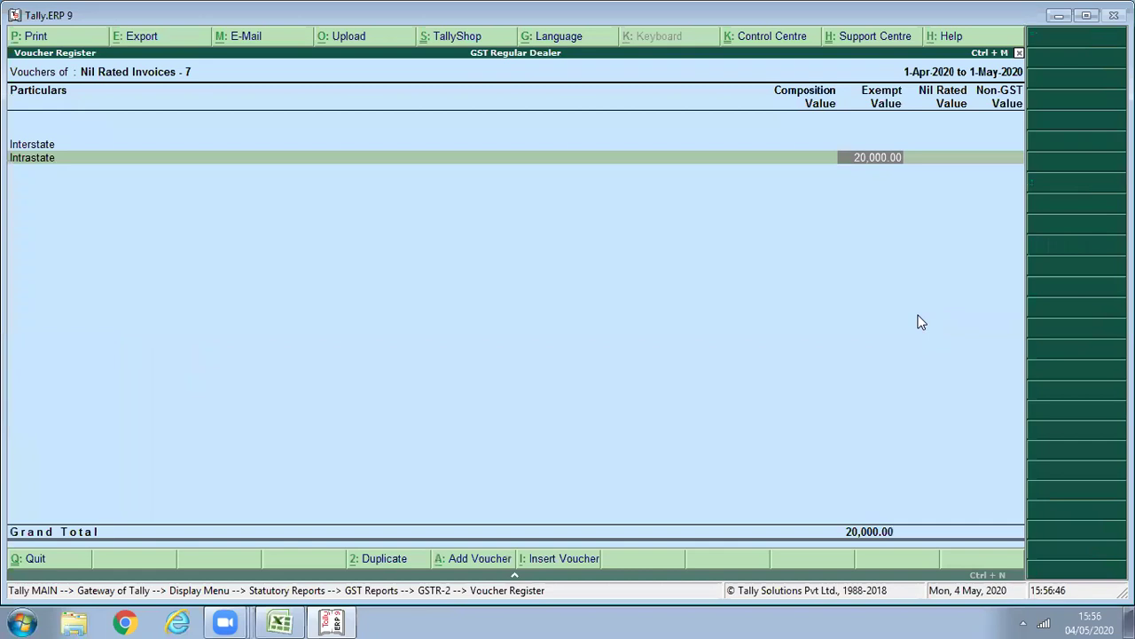
{"action": "key", "text": "Return"}
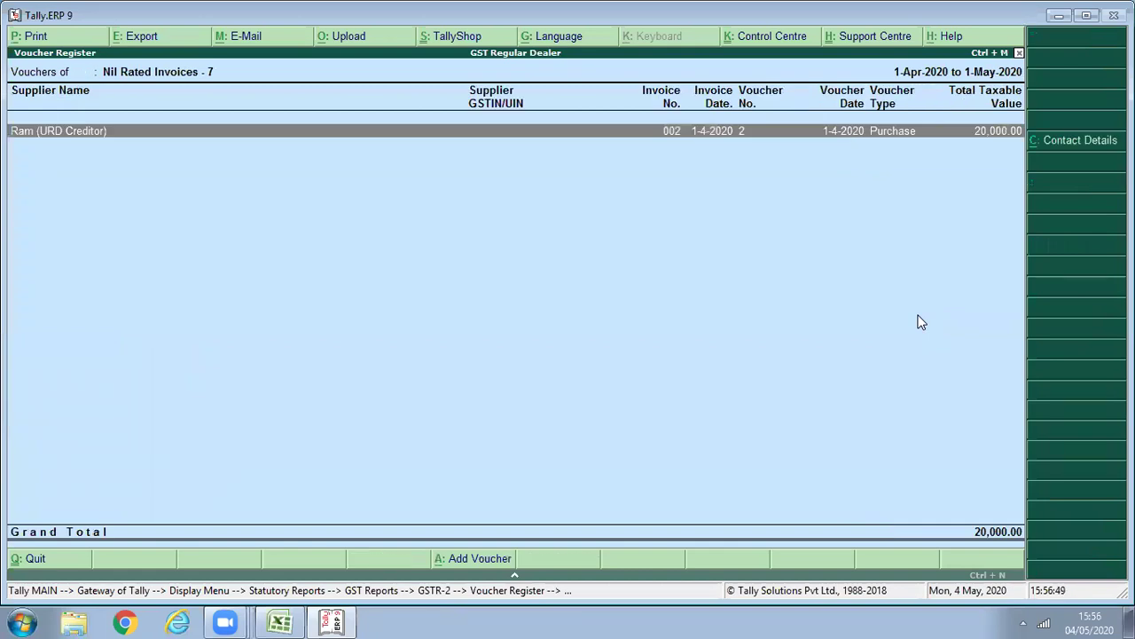
{"action": "key", "text": "Escape"}
{"action": "key", "text": "Escape"}
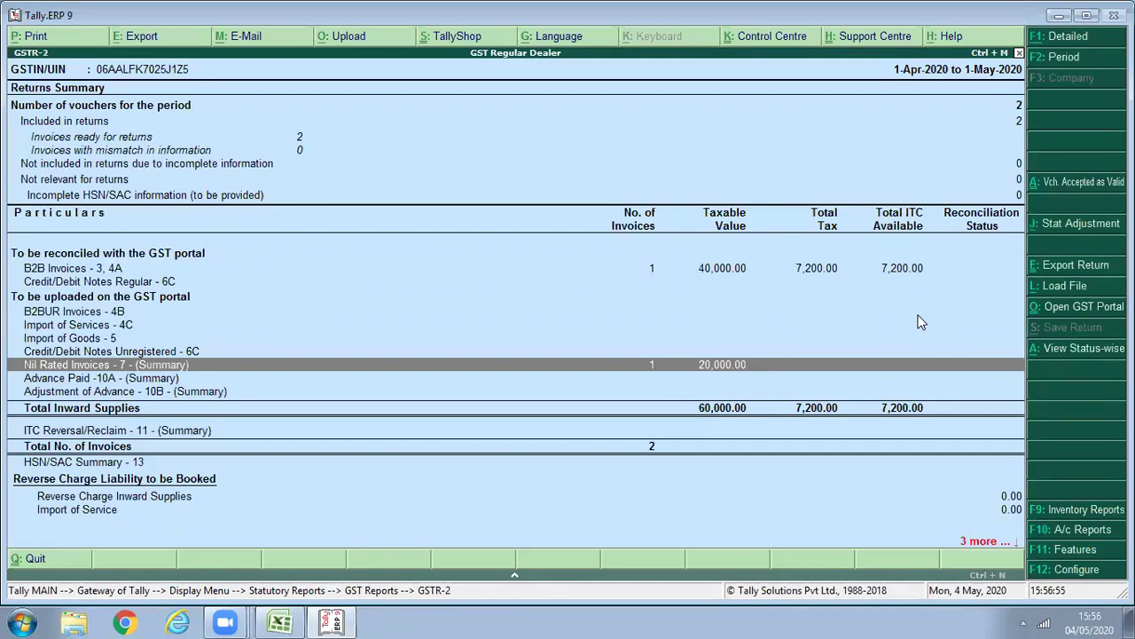
{"action": "key", "text": "Escape"}
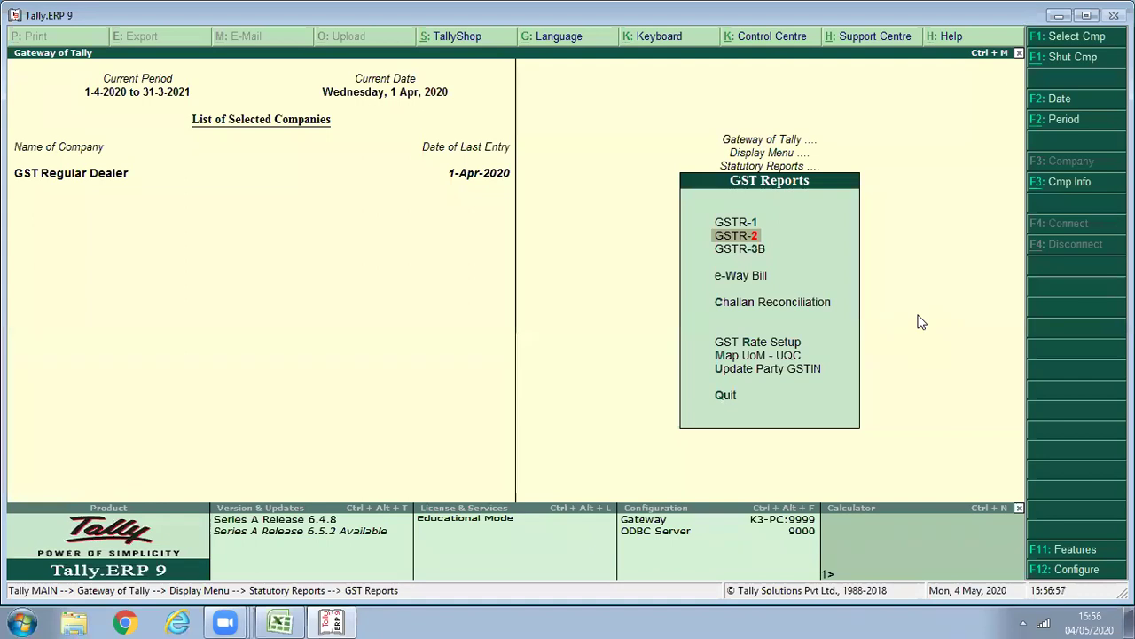
Open GSTR-3B for the period 1-4-2020 to 1-5-2020.
{"action": "key", "text": "Down"}
{"action": "key", "text": "Return"}
{"action": "key", "text": "F2"}
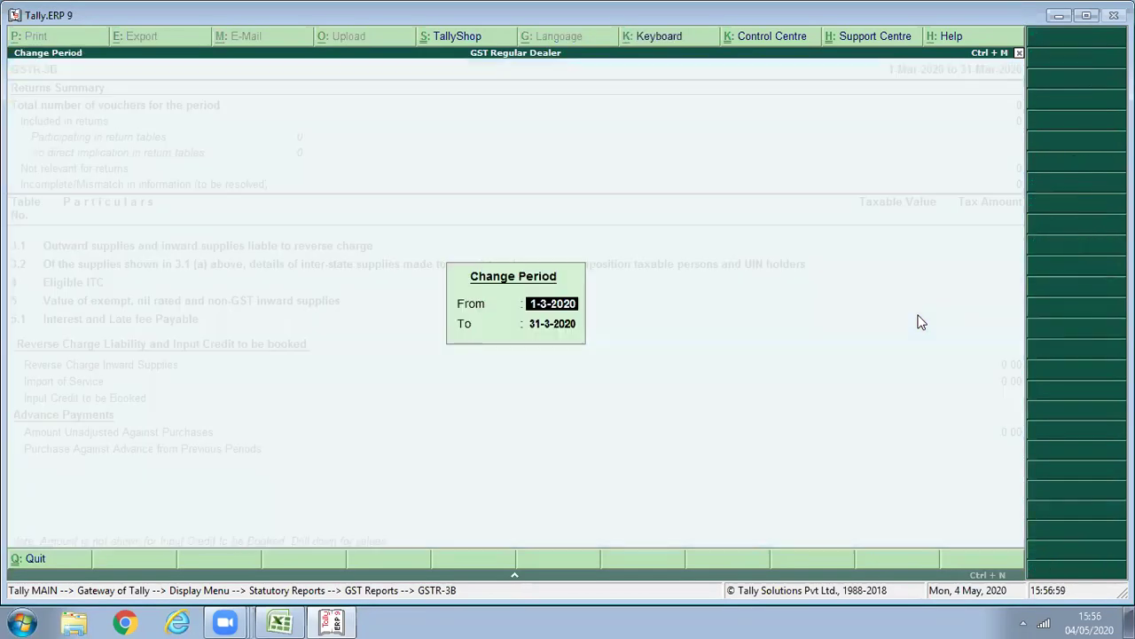
{"action": "type", "text": "1"}
{"action": "key", "text": "Return"}
{"action": "type", "text": "1/5"}
{"action": "key", "text": "Return"}
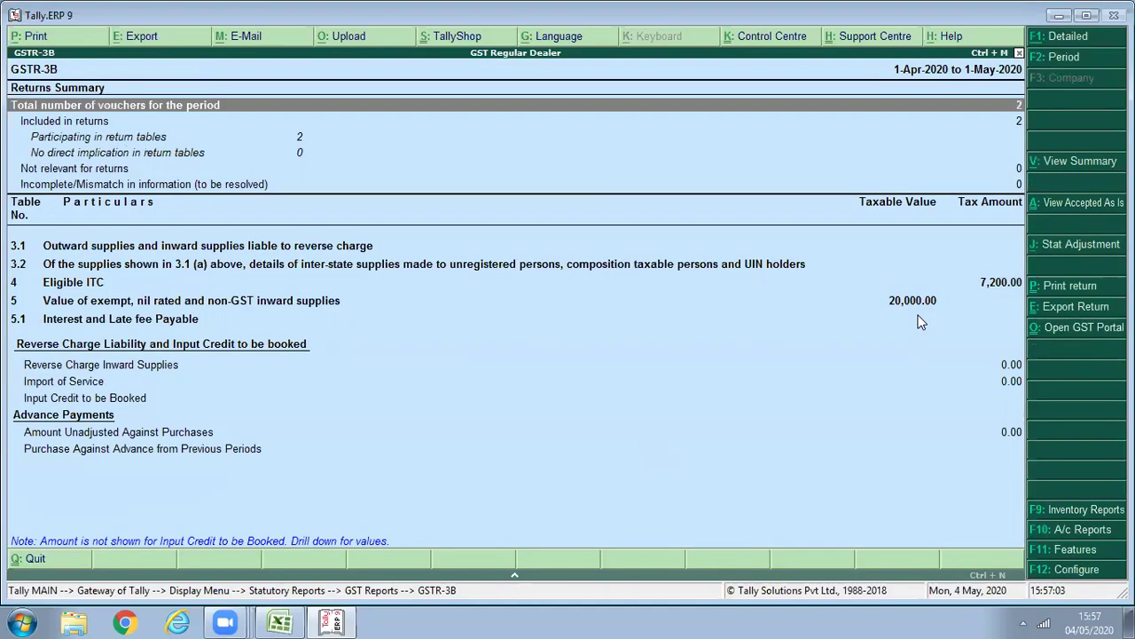
Expand row 5 to confirm 7,200 eligible ITC and 20,000 exempt supplies, then exit to Gateway.
{"action": "key", "text": "Down"}
{"action": "key", "text": "Down"}
{"action": "key", "text": "Down"}
{"action": "key", "text": "Down"}
{"action": "key", "text": "Down"}
{"action": "key", "text": "Down"}
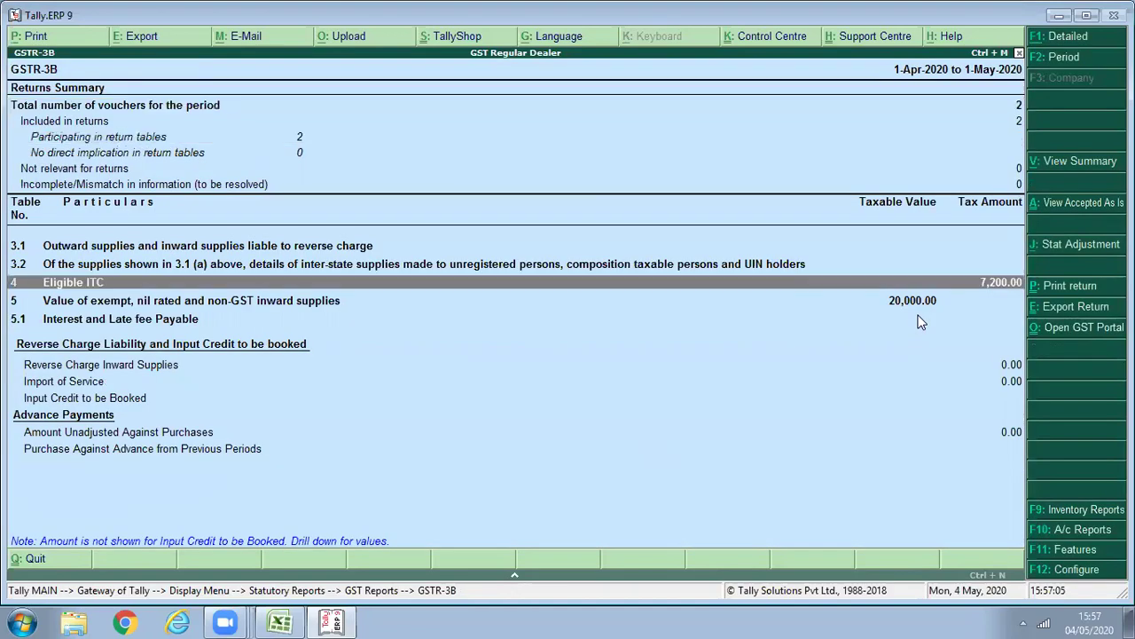
{"action": "key", "text": "Down"}
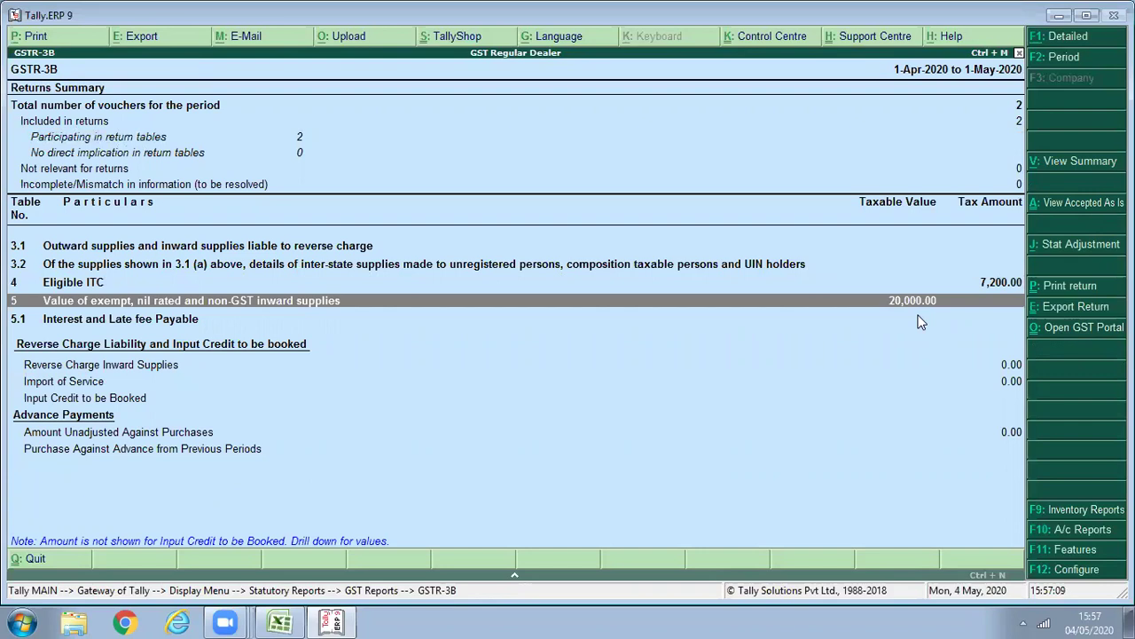
{"action": "key", "text": "shift+Return"}
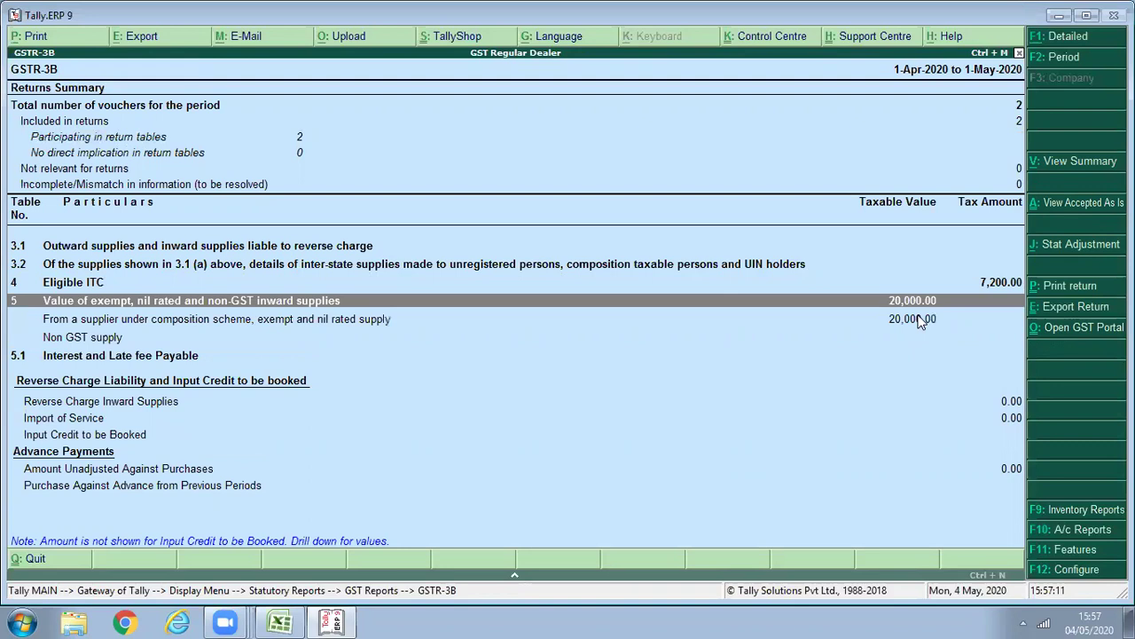
{"action": "key", "text": "Down"}
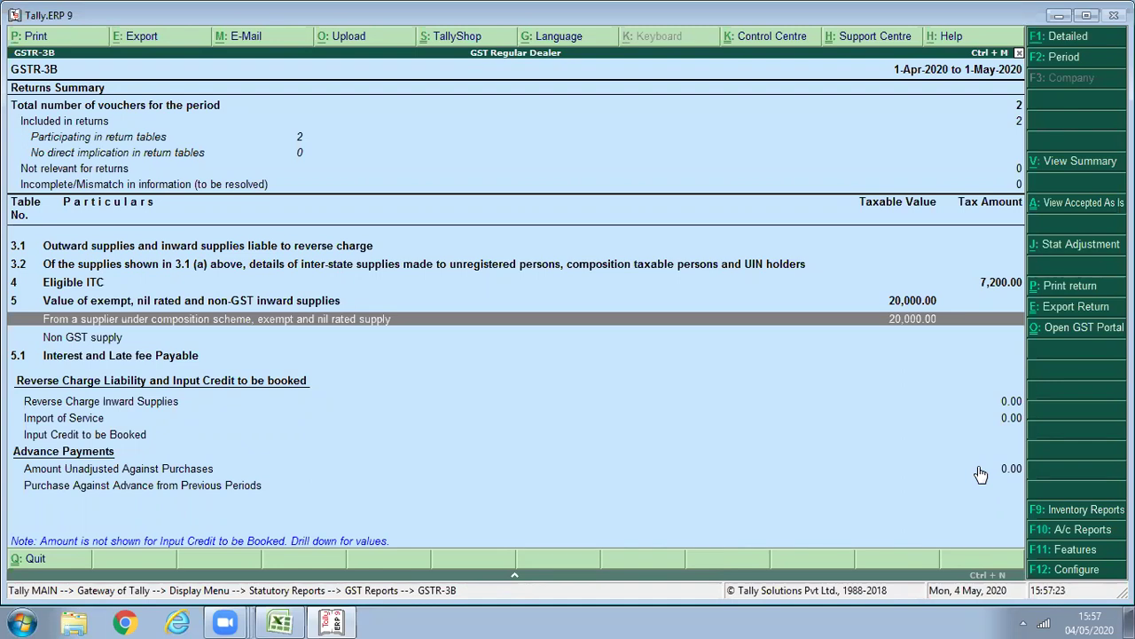
{"action": "key", "text": "Escape"}
{"action": "key", "text": "Escape"}
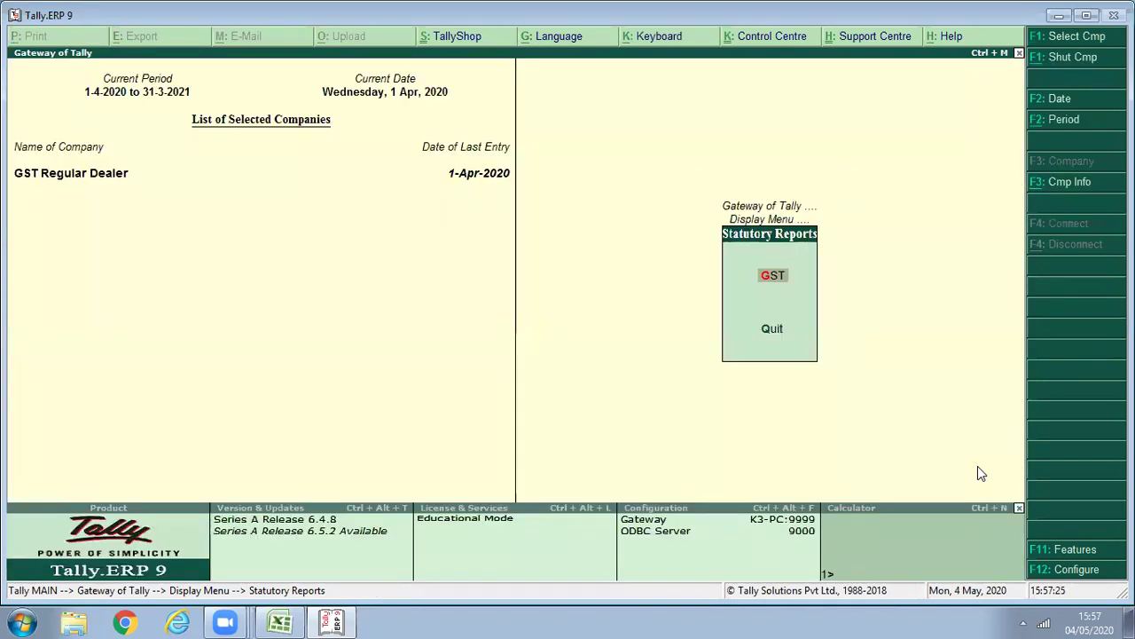
{"action": "key", "text": "Escape"}
{"action": "key", "text": "Escape"}
{"action": "key", "text": "Up"}
{"action": "key", "text": "Up"}
{"action": "key", "text": "Up"}
{"action": "key", "text": "Up"}
{"action": "key", "text": "Up"}
{"action": "key", "text": "Up"}
{"action": "key", "text": "Up"}
{"action": "key", "text": "Up"}
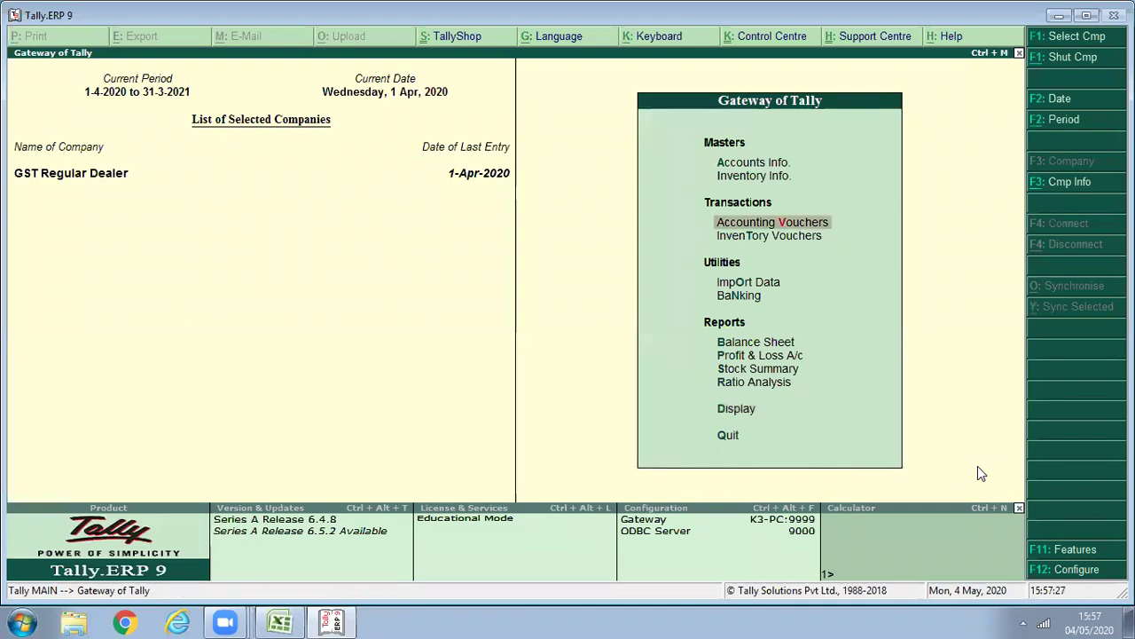
Start purchase voucher 3 with supplier invoice number 003.
{"action": "key", "text": "Return"}
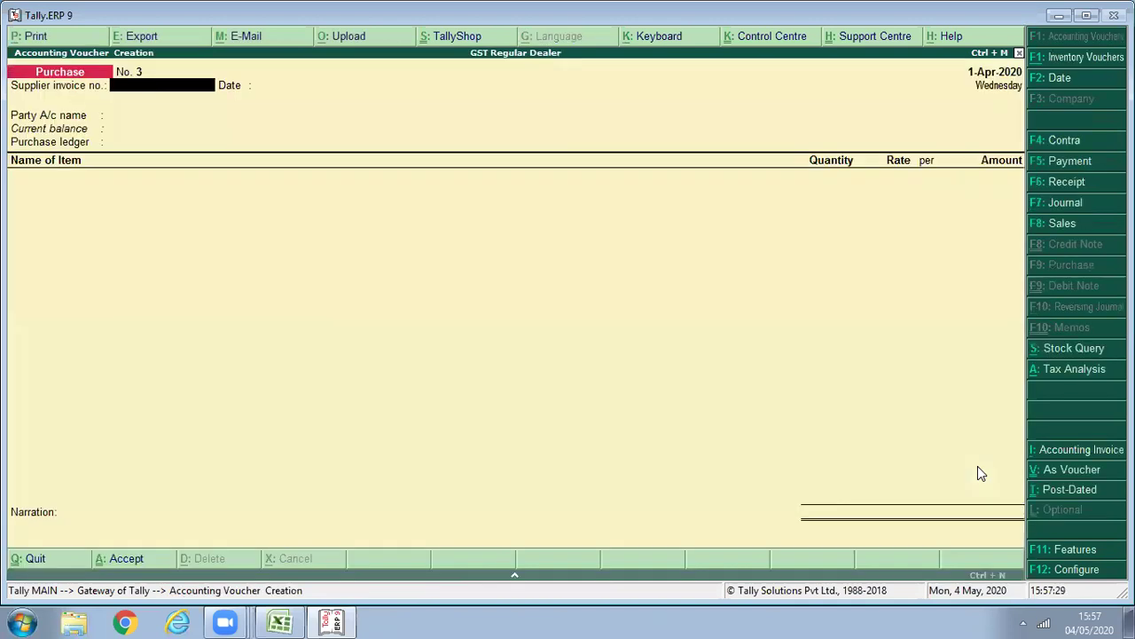
{"action": "type", "text": "003"}
{"action": "key", "text": "Return"}
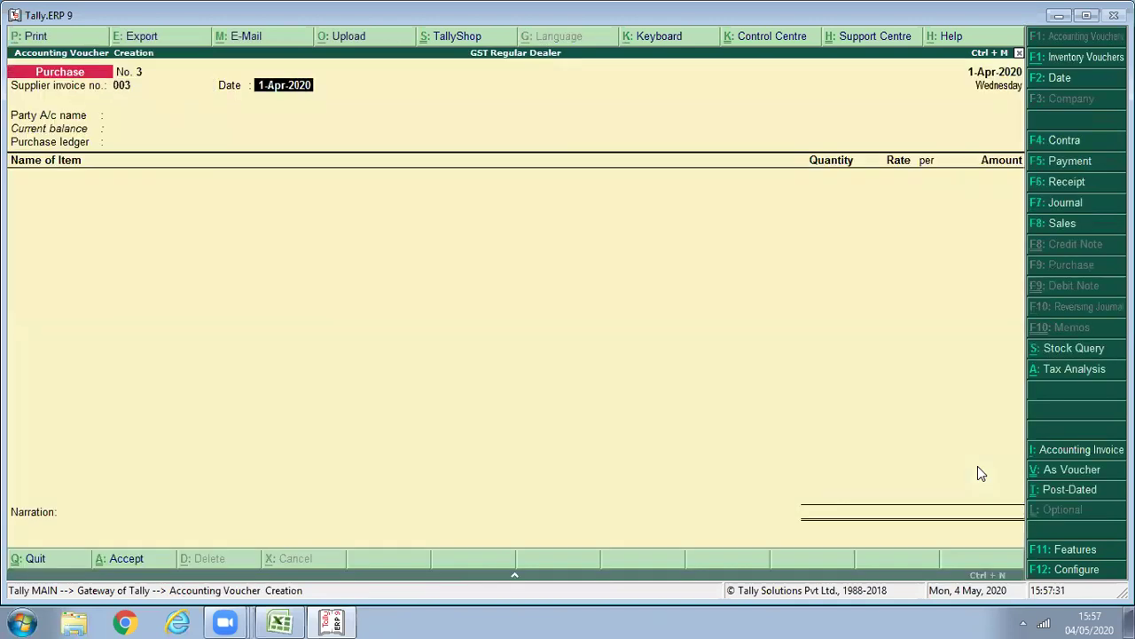
{"action": "key", "text": "Return"}
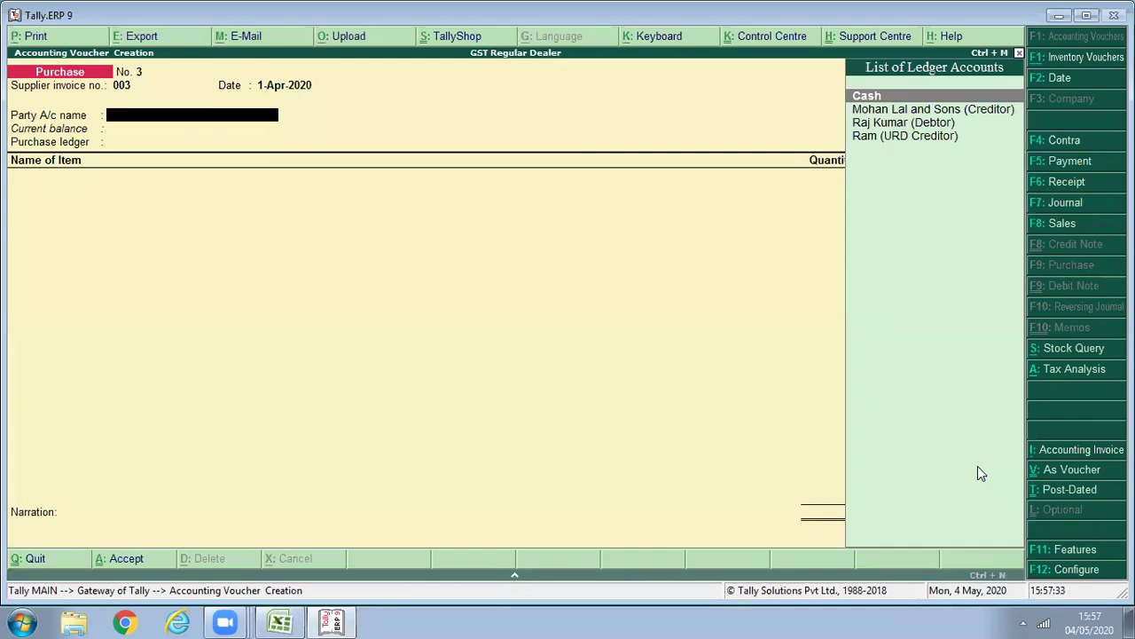
Create the composition creditor ledger under Sundry Creditors in Haryana with its GSTIN and Composition registration.
{"action": "key", "text": "alt+c"}
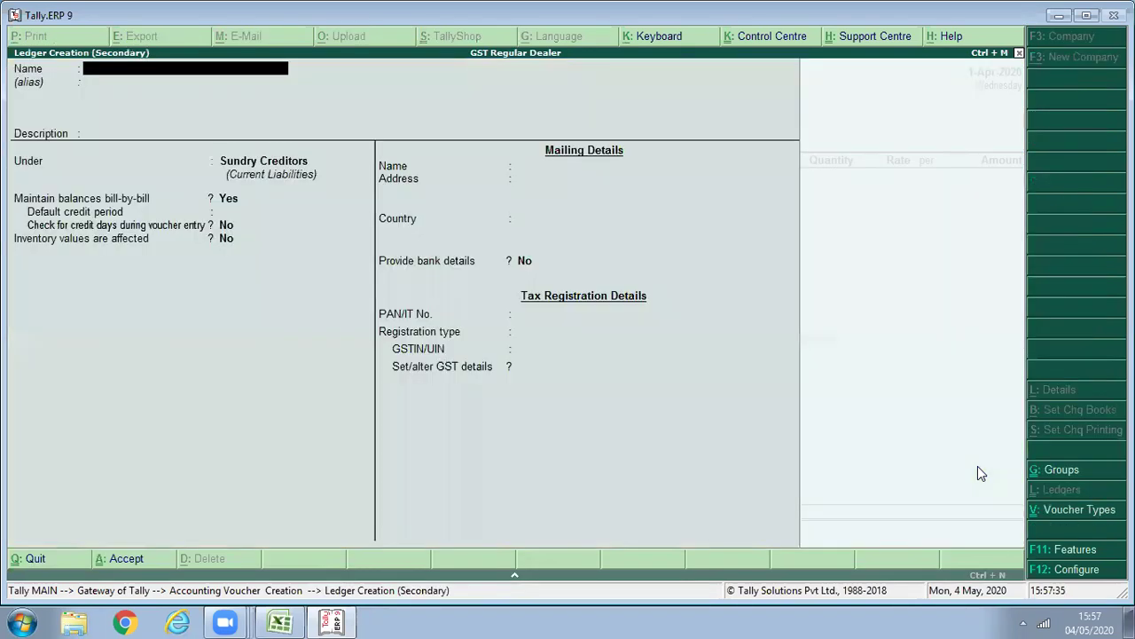
{"action": "type", "text": "Mohan Composit (Creditor)"}
{"action": "key", "text": "Return"}
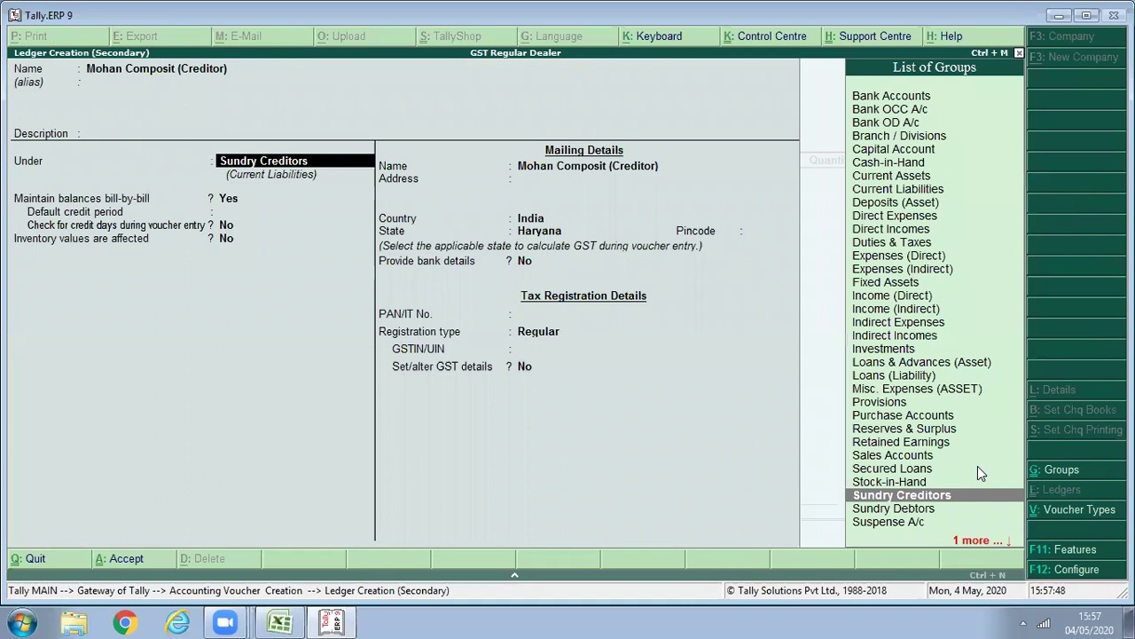
{"action": "key", "text": "Return"}
{"action": "key", "text": "Return"}
{"action": "key", "text": "Return"}
{"action": "key", "text": "Return"}
{"action": "key", "text": "Return"}
{"action": "key", "text": "Return"}
{"action": "key", "text": "Return"}
{"action": "key", "text": "Return"}
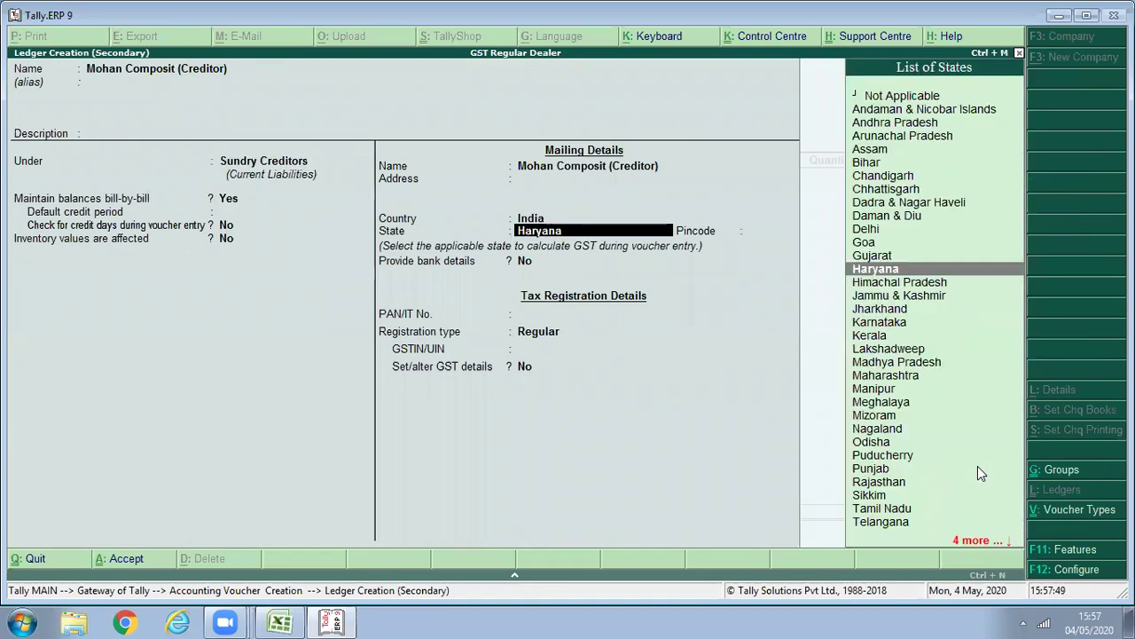
{"action": "key", "text": "Return"}
{"action": "key", "text": "Return"}
{"action": "key", "text": "Return"}
{"action": "key", "text": "Return"}
{"action": "key", "text": "Return"}
{"action": "key", "text": "Return"}
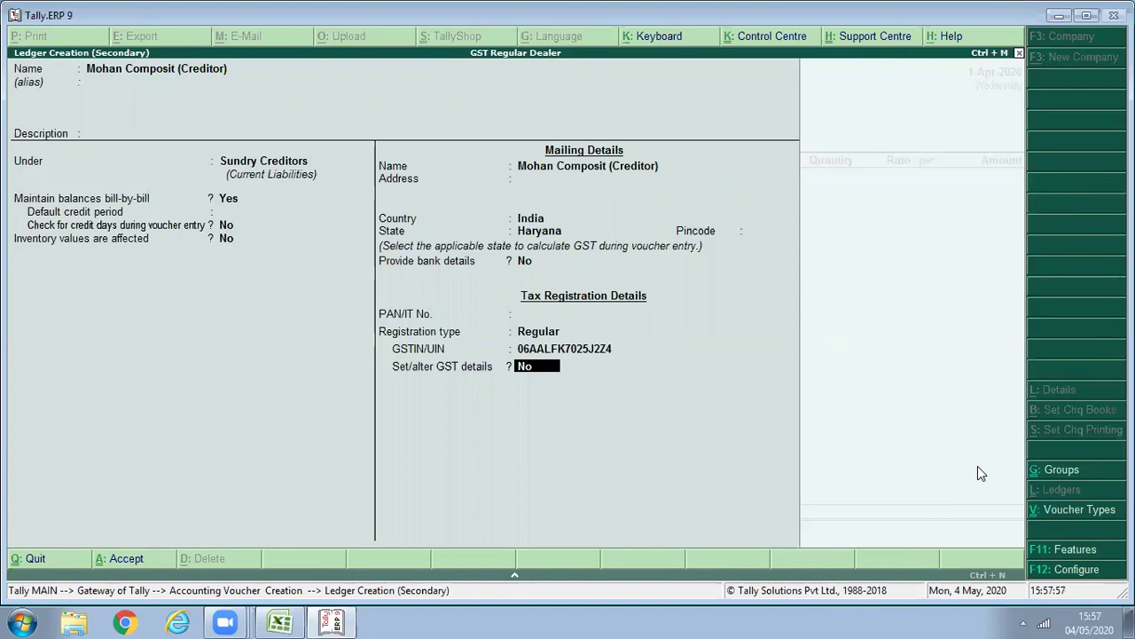
{"action": "key", "text": "BackSpace"}
{"action": "key", "text": "BackSpace"}
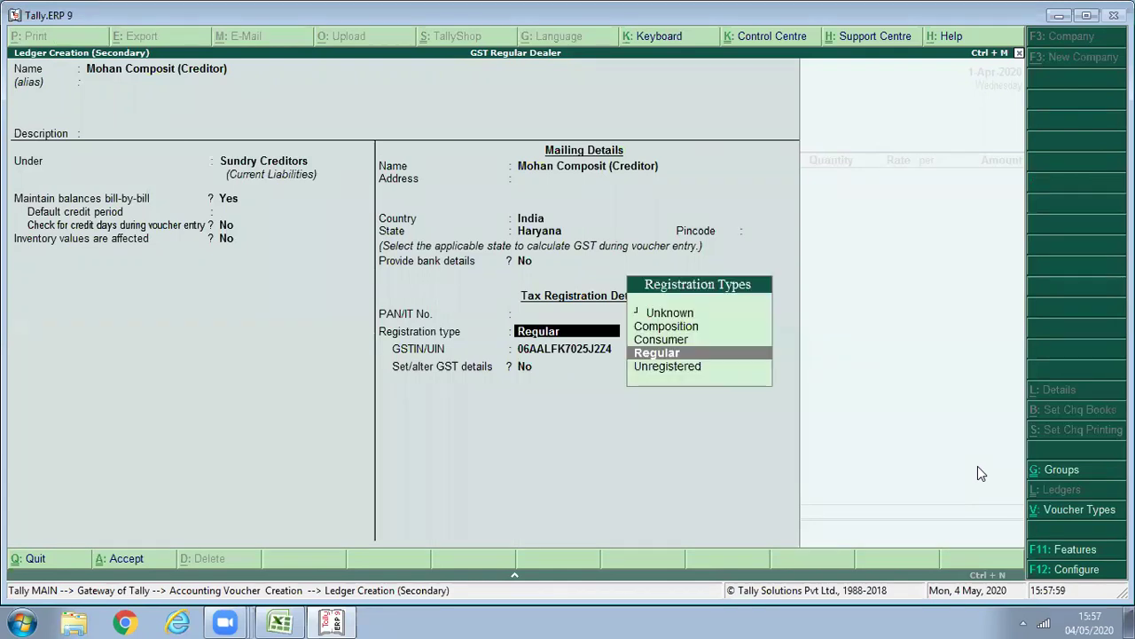
{"action": "key", "text": "Up"}
{"action": "key", "text": "Up"}
{"action": "key", "text": "Return"}
{"action": "key", "text": "Return"}
{"action": "key", "text": "Return"}
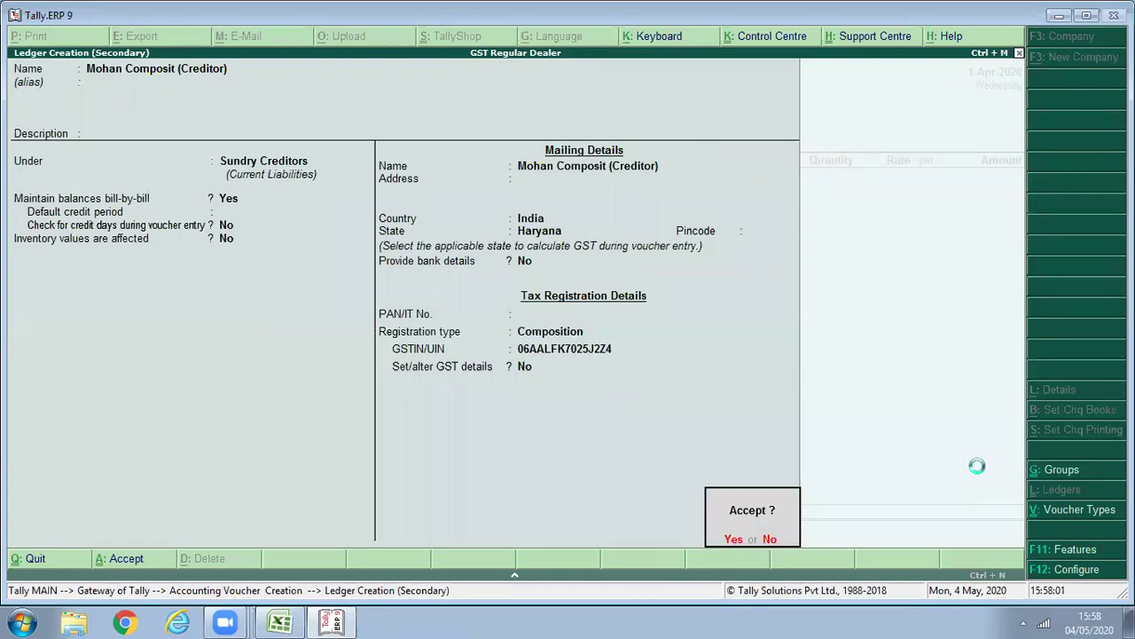
Enter 1 Pcs of Apple Iphone 10 at 30,000 against the Purchase ledger for the composition supplier.
{"action": "key", "text": "y"}
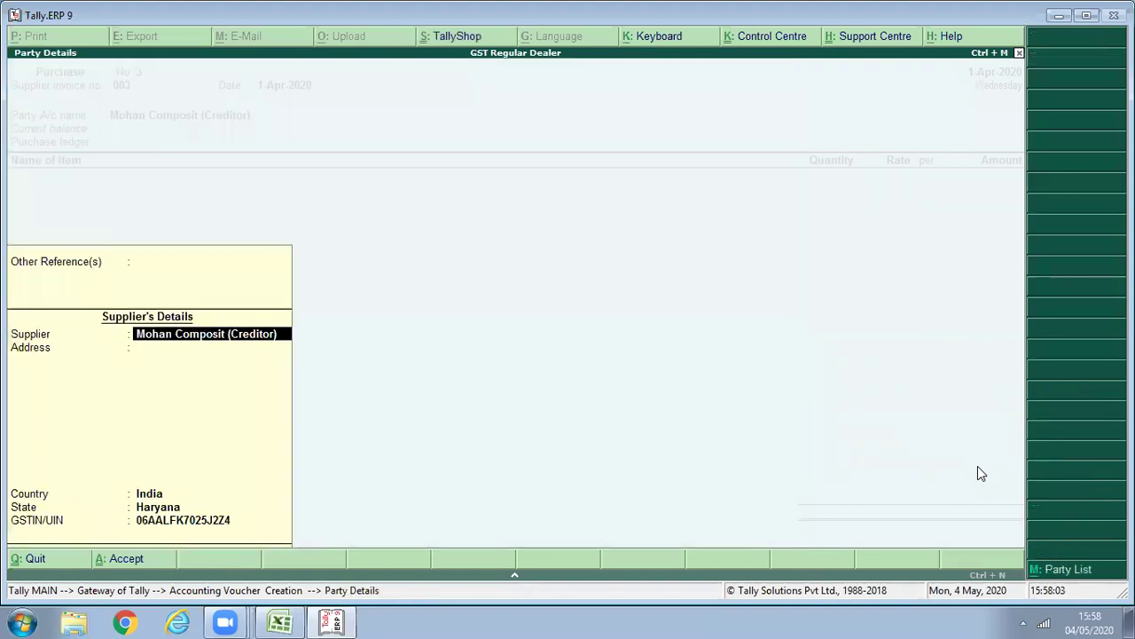
{"action": "key", "text": "ctrl+a"}
{"action": "key", "text": "Return"}
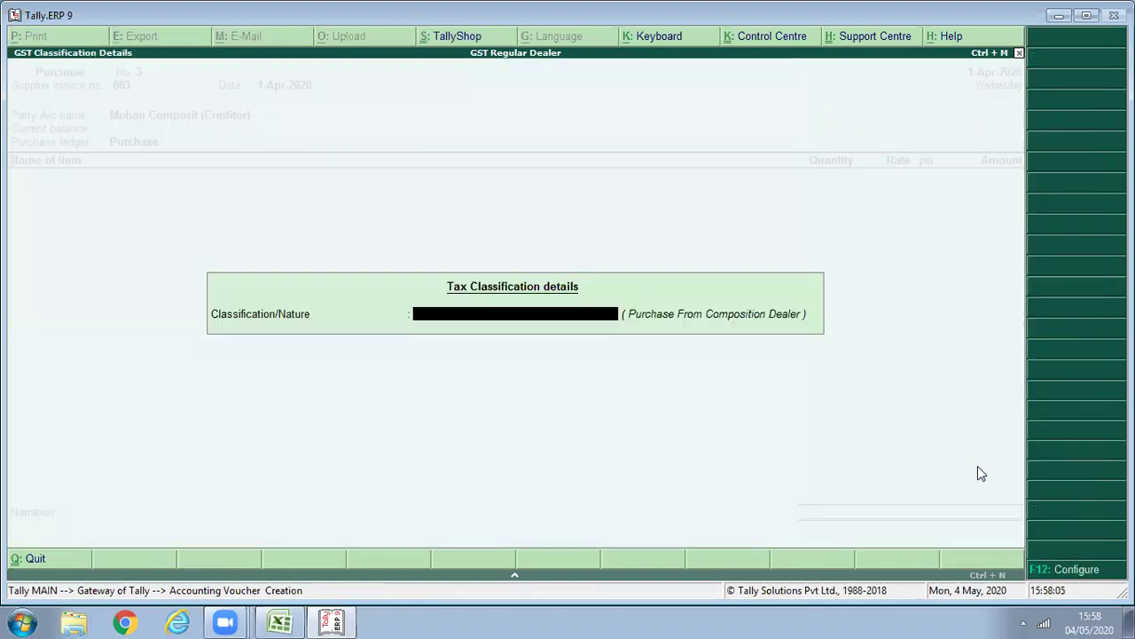
{"action": "key", "text": "Return"}
{"action": "type", "text": "A"}
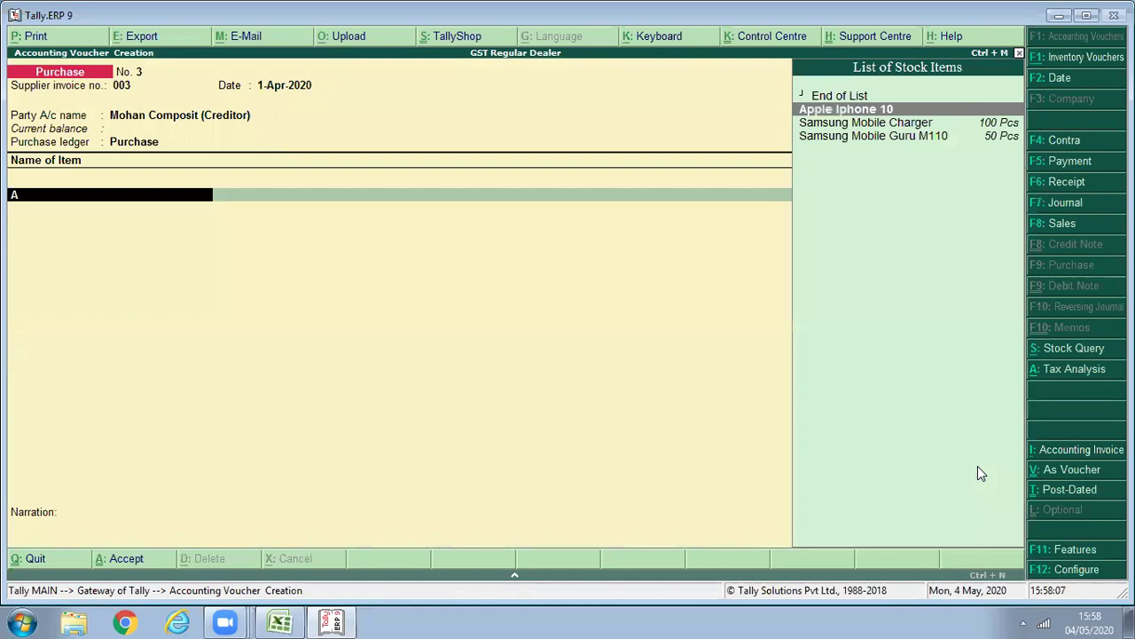
{"action": "key", "text": "Return"}
{"action": "type", "text": "1"}
{"action": "key", "text": "Return"}
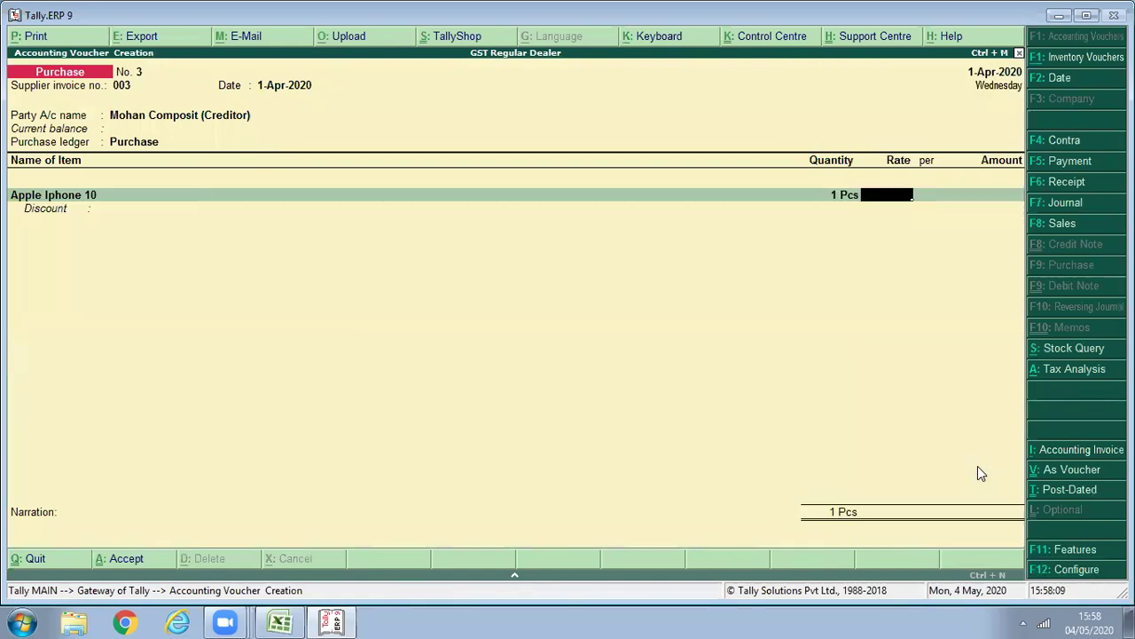
{"action": "type", "text": "30,000"}
{"action": "key", "text": "Return"}
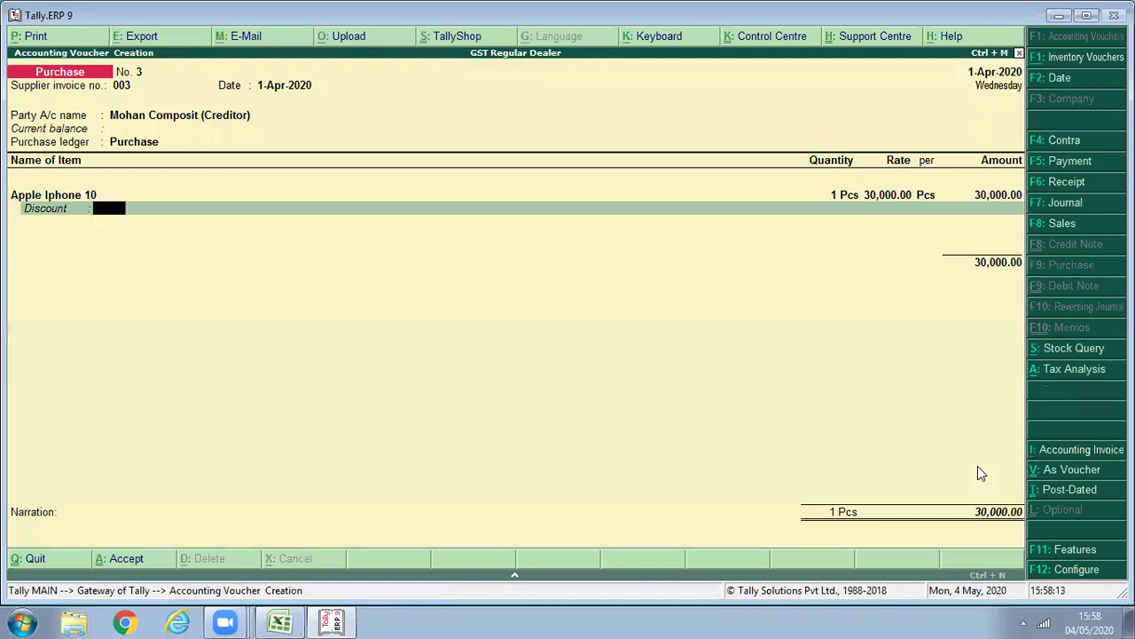
{"action": "key", "text": "Return"}
{"action": "key", "text": "Return"}
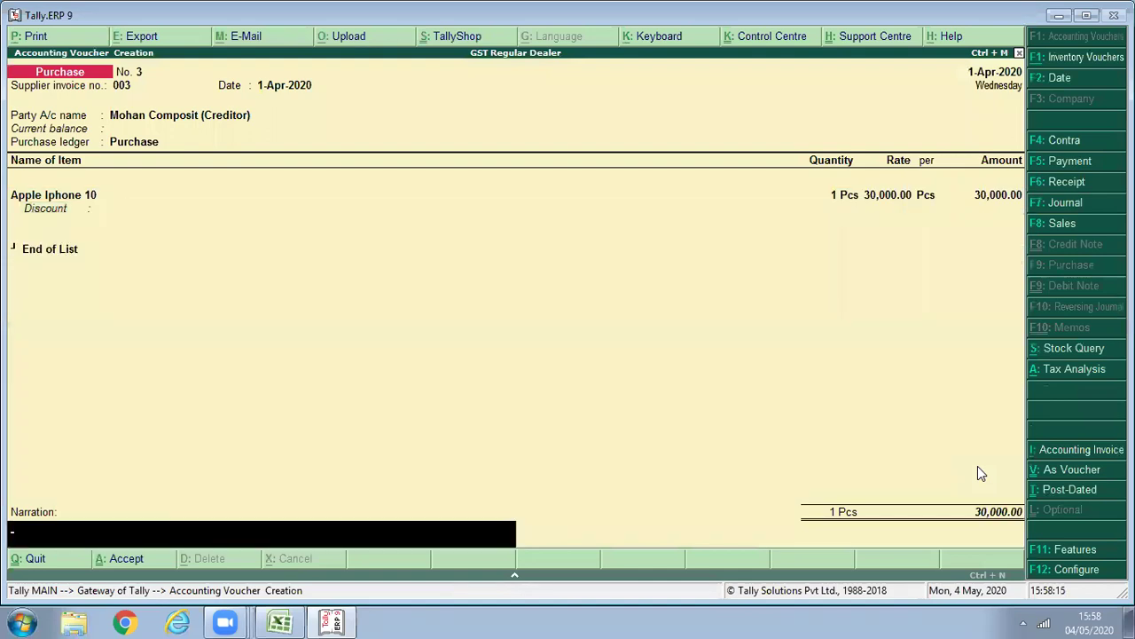
{"action": "key", "text": "Return"}
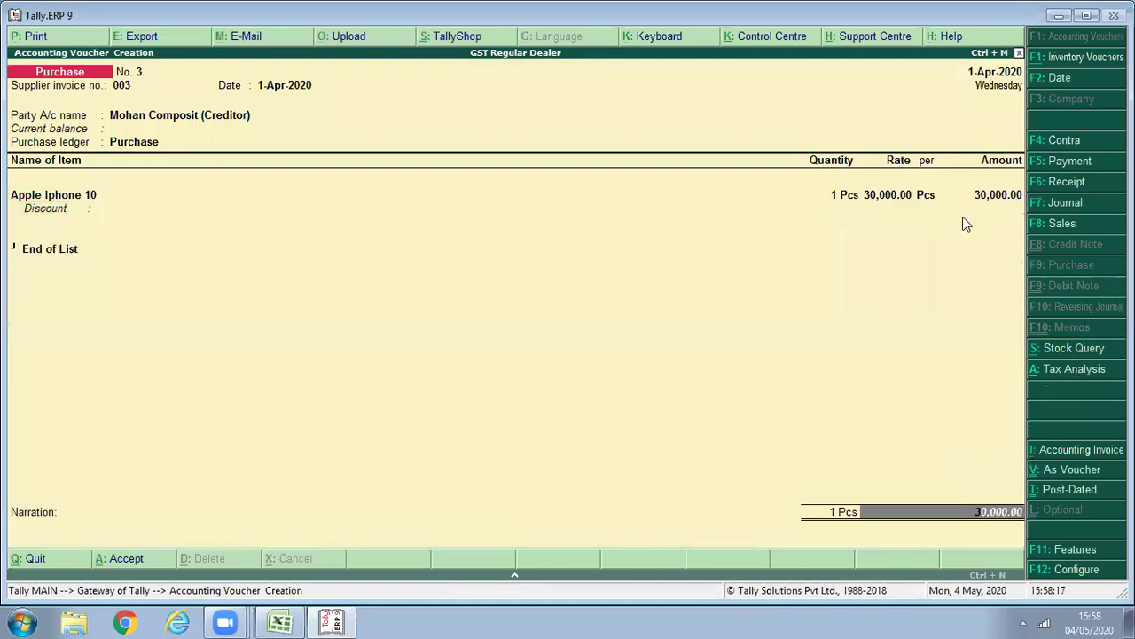
Check the Alt+A tax analysis, then save purchase voucher No. 3 and return to Gateway.
{"action": "key", "text": "alt+a"}
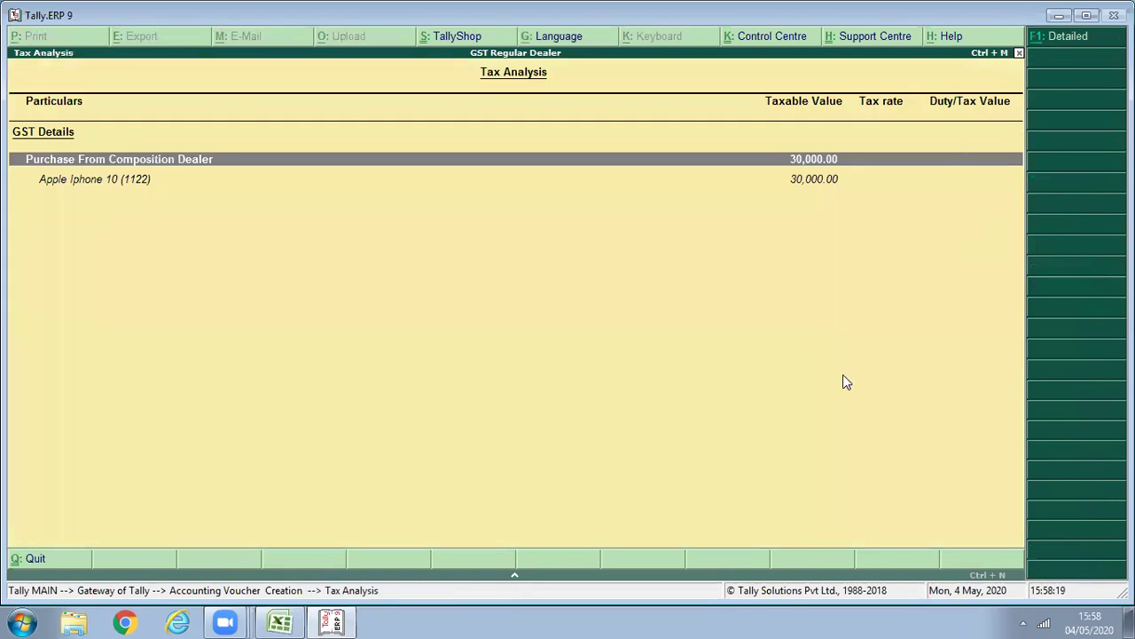
{"action": "key", "text": "Escape"}
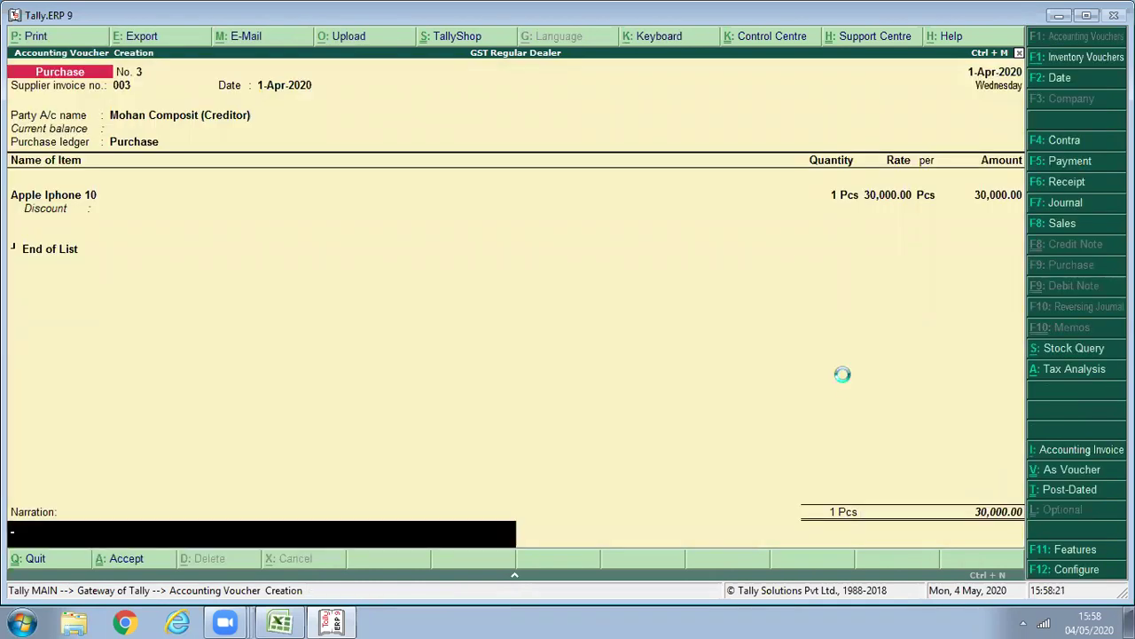
{"action": "key", "text": "Return"}
{"action": "key", "text": "Return"}
{"action": "key", "text": "Escape"}
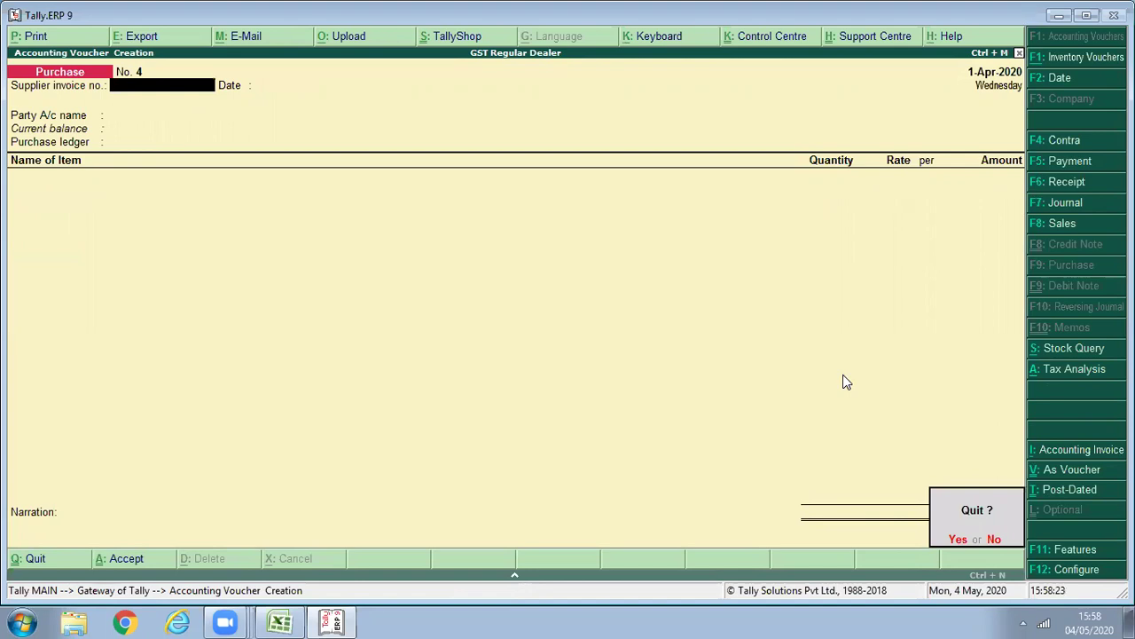
{"action": "key", "text": "Return"}
Open the GSTR-2 report for the period 1-4-2020 to 1-5-2020.
{"action": "key", "text": "d"}
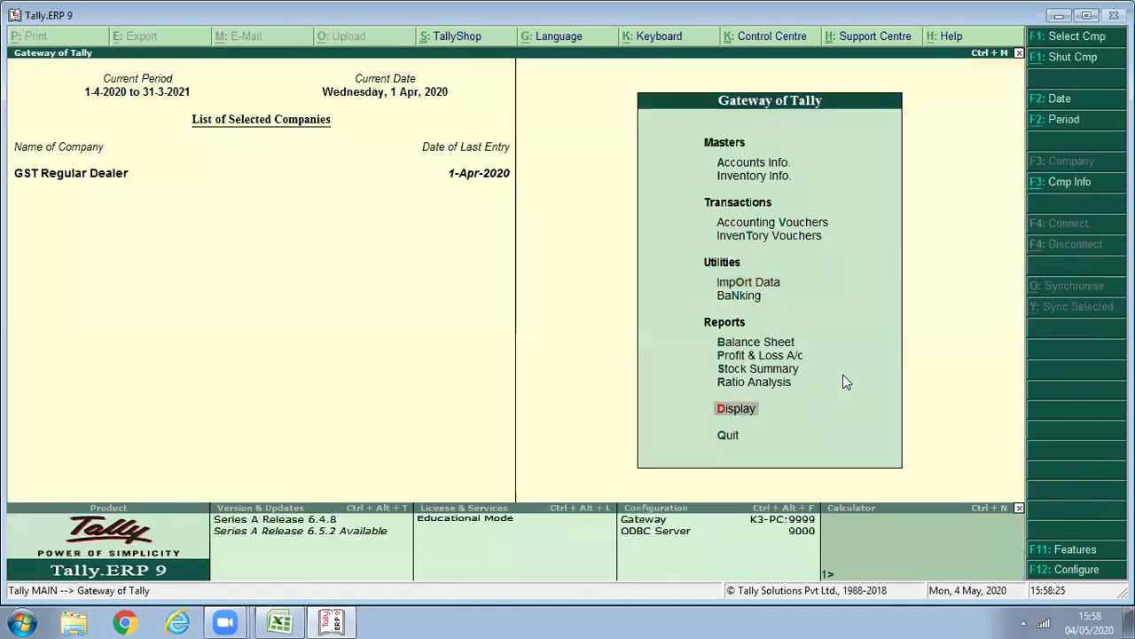
{"action": "key", "text": "Return"}
{"action": "key", "text": "e"}
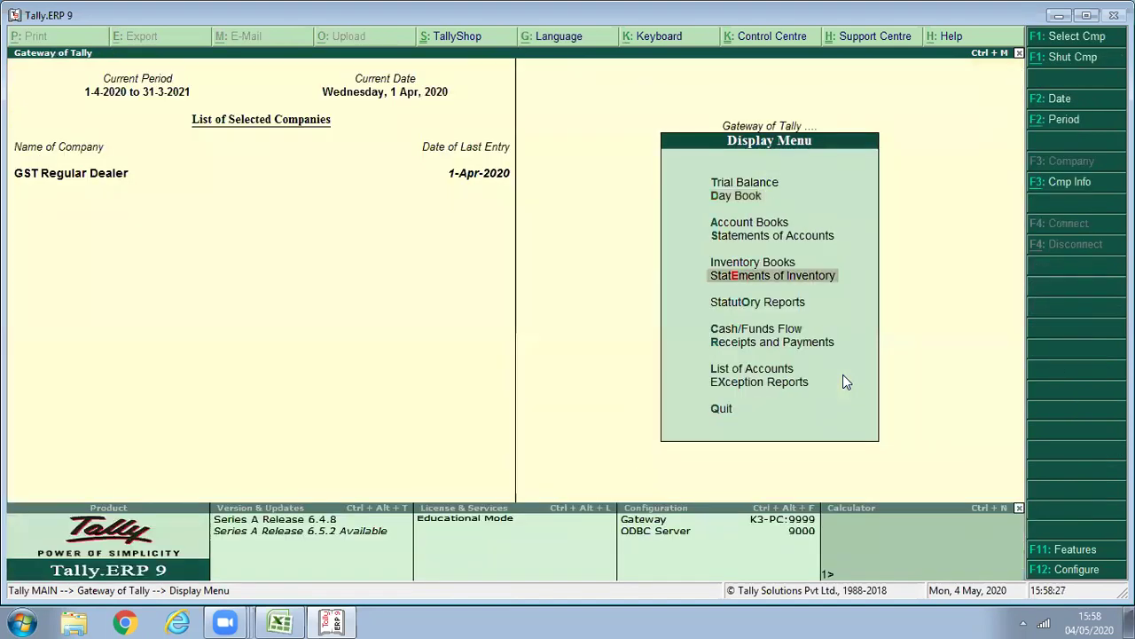
{"action": "key", "text": "o"}
{"action": "key", "text": "Return"}
{"action": "key", "text": "Return"}
{"action": "key", "text": "Down"}
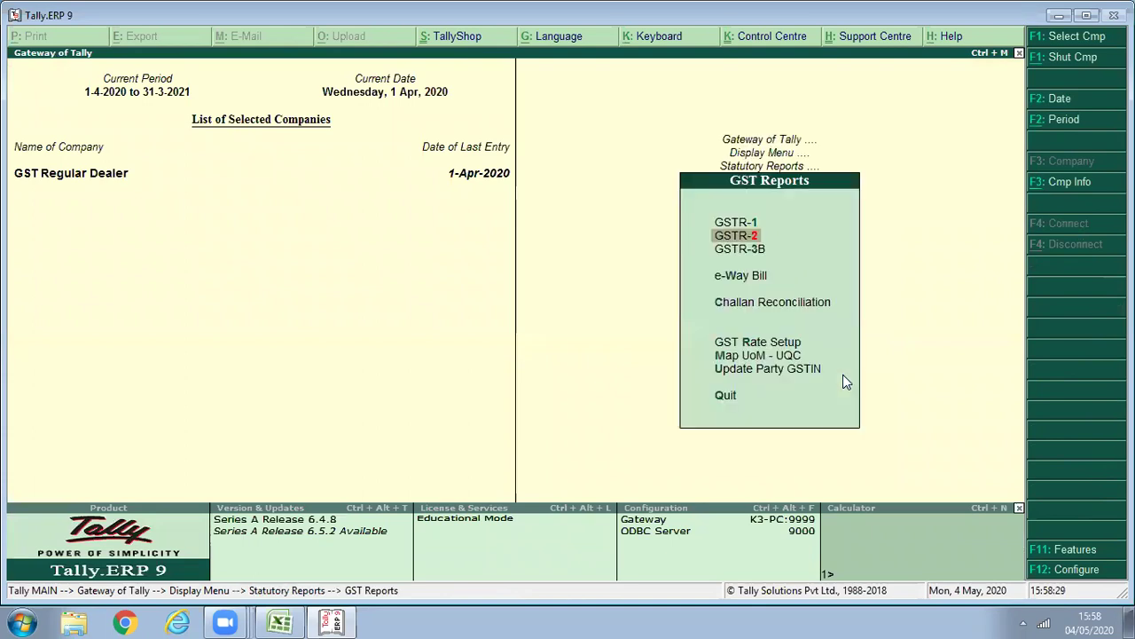
{"action": "key", "text": "Return"}
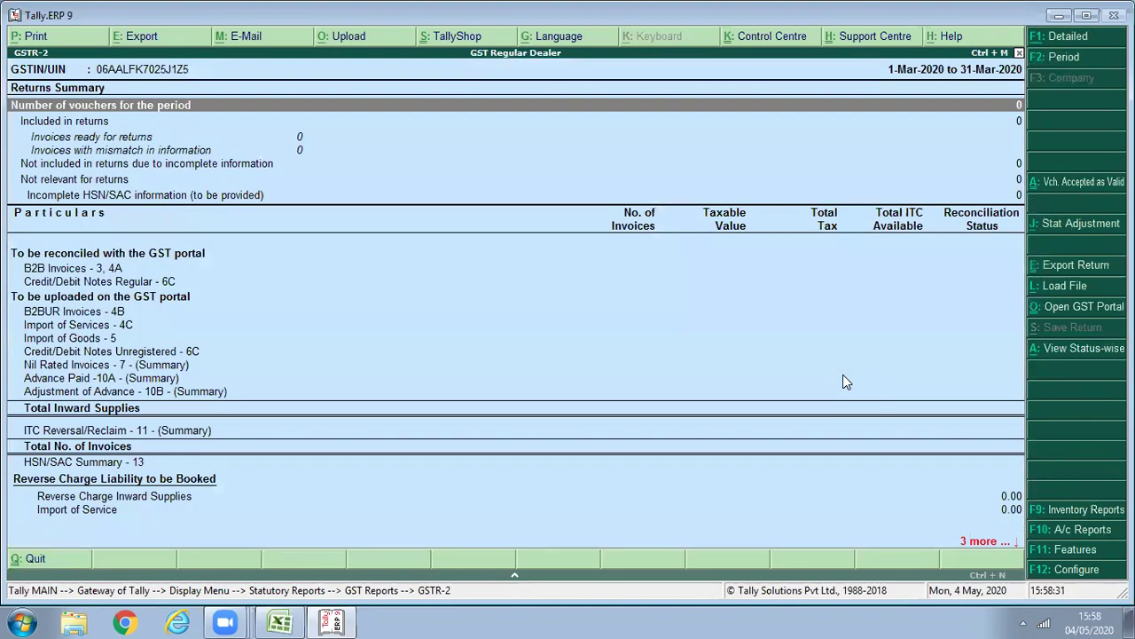
{"action": "key", "text": "F2"}
{"action": "type", "text": "1"}
{"action": "key", "text": "Return"}
{"action": "type", "text": "1/5"}
{"action": "key", "text": "Return"}
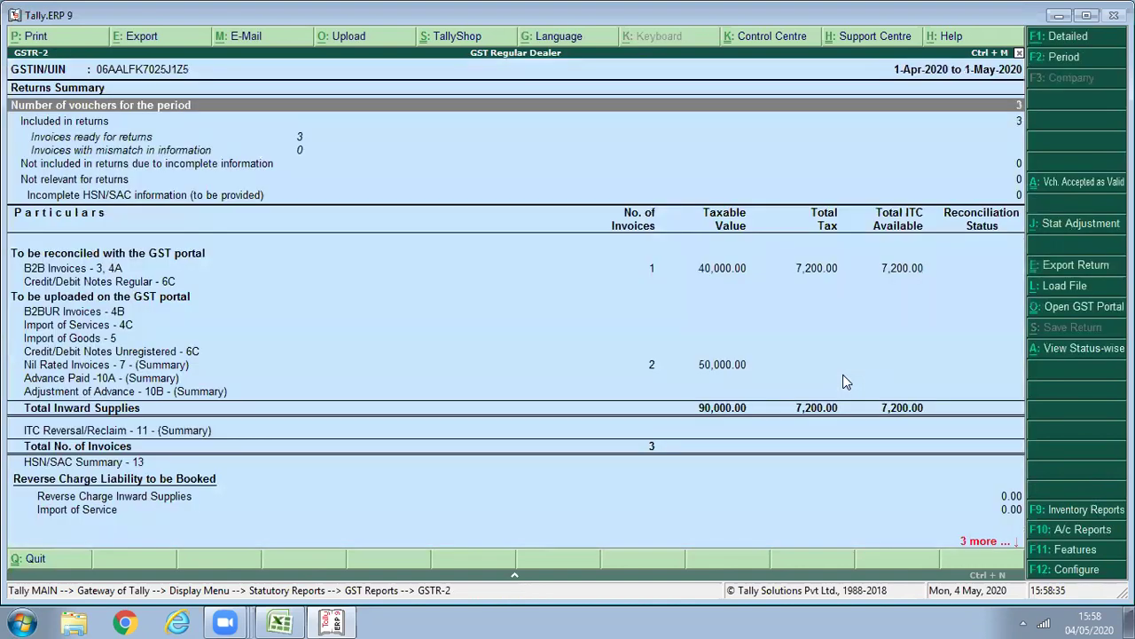
Inspect the Nil Rated invoices (30,000 composition, 20,000 exempt), then back out to the Display menu.
{"action": "key", "text": "Return"}
{"action": "key", "text": "Escape"}
{"action": "key", "text": "Down"}
{"action": "key", "text": "Down"}
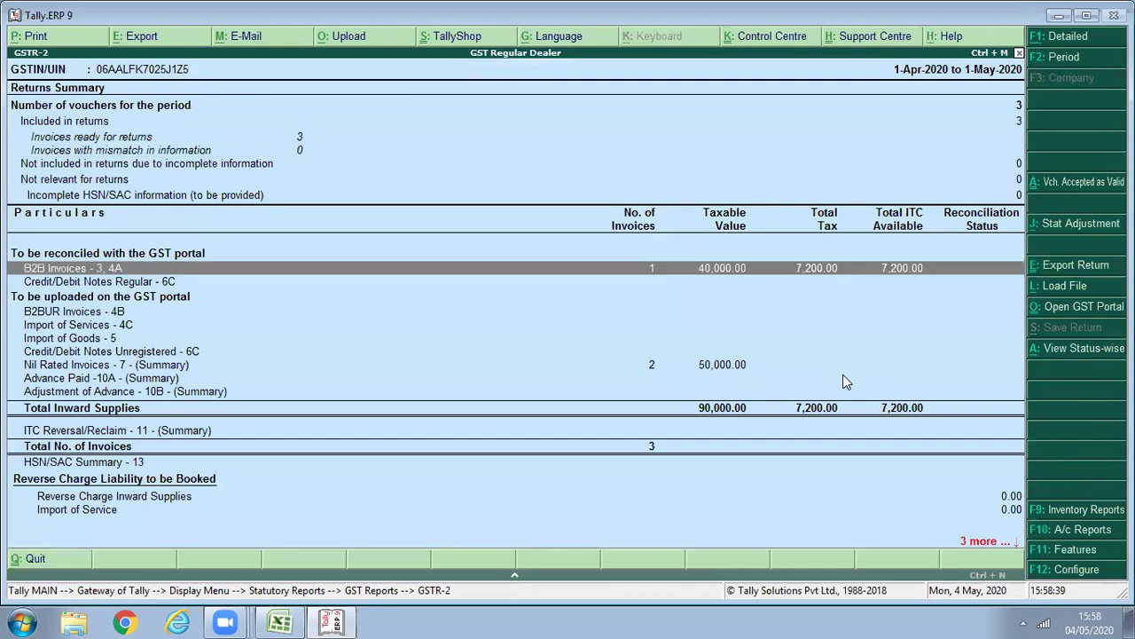
{"action": "key", "text": "Down"}
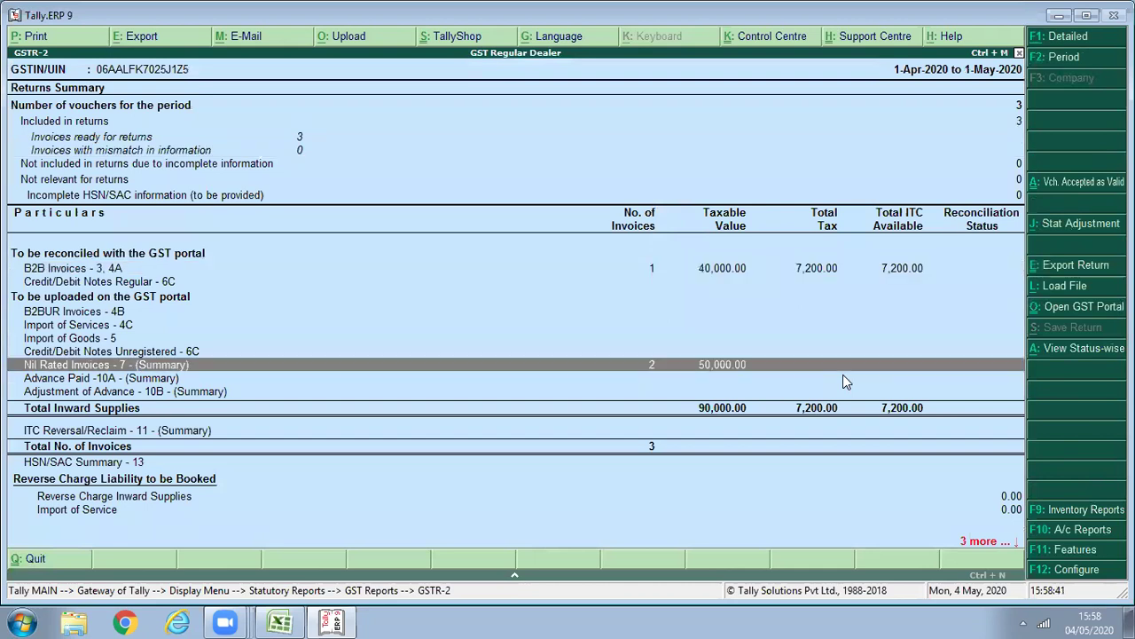
{"action": "key", "text": "Return"}
{"action": "key", "text": "Down"}
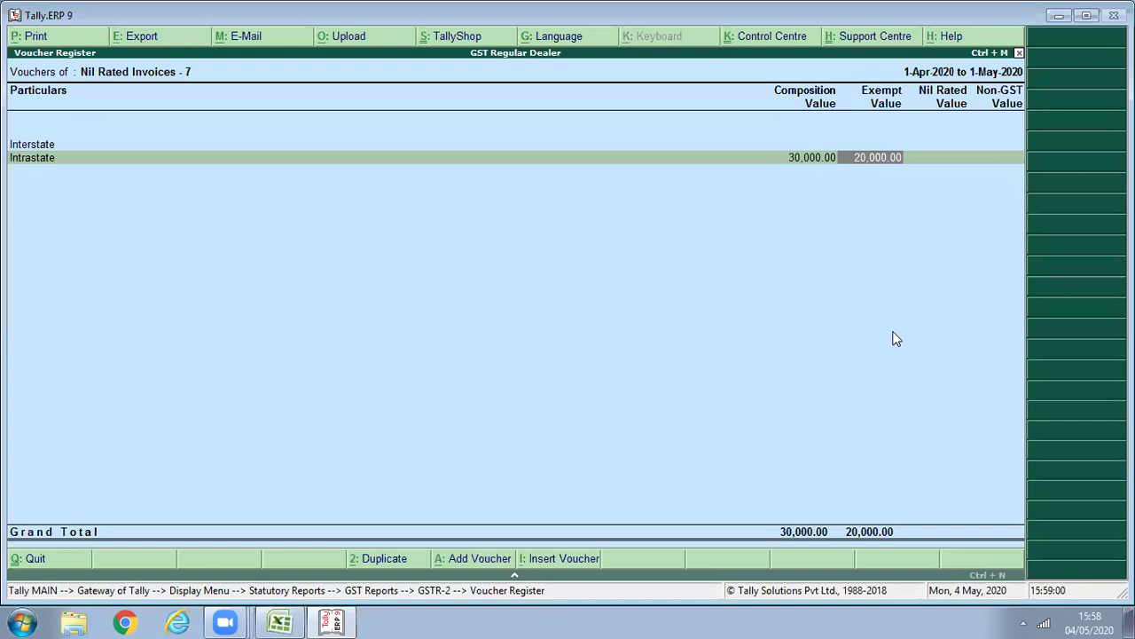
{"action": "key", "text": "Escape"}
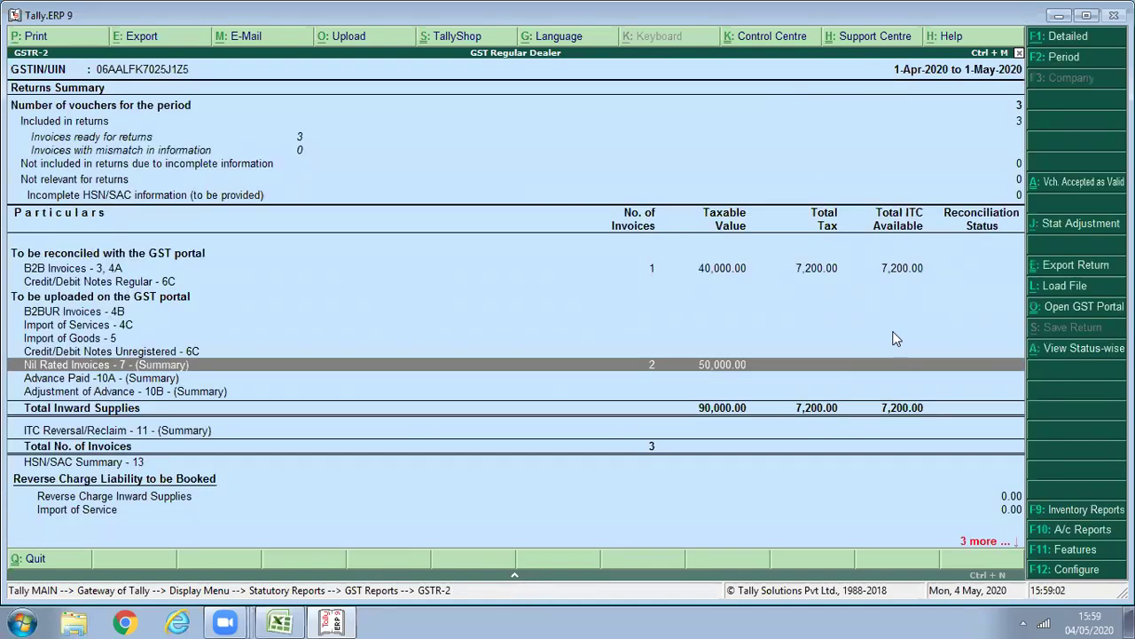
{"action": "key", "text": "Escape"}
{"action": "key", "text": "Escape"}
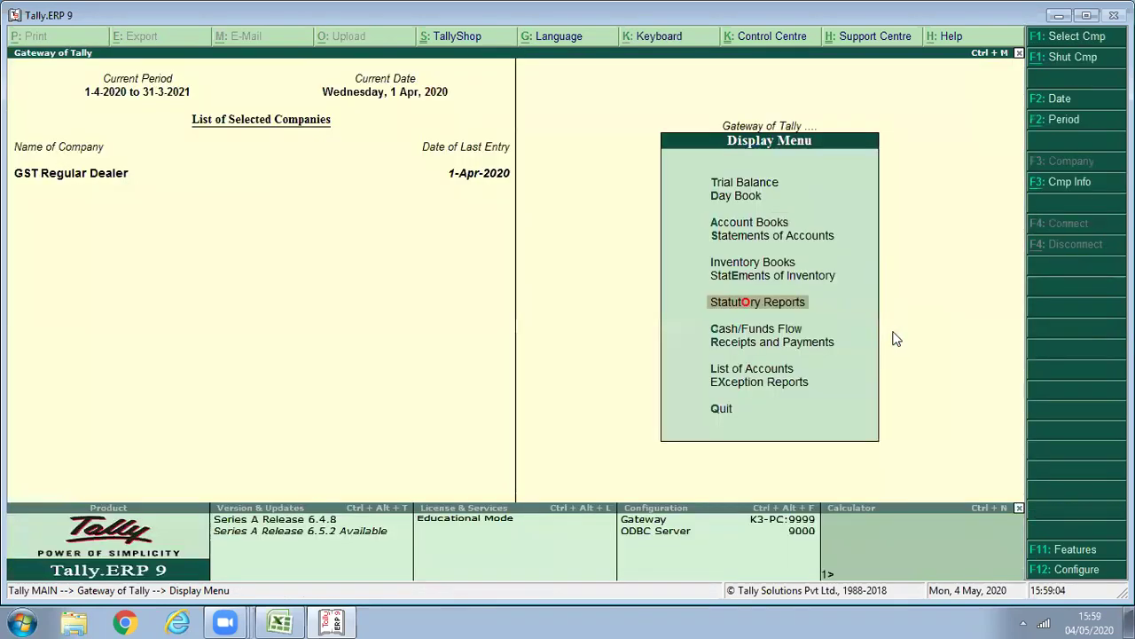
{"action": "key", "text": "Escape"}
Start a purchase voucher with supplier invoice 004, choosing the supplier party and Purchase ledger.
{"action": "key", "text": "v"}
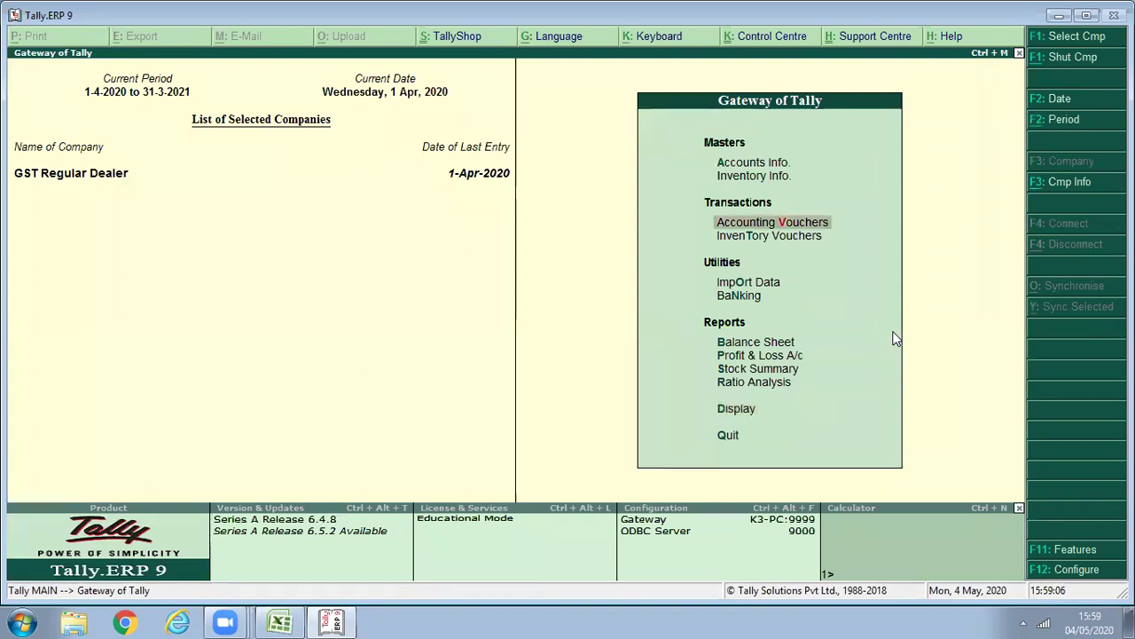
{"action": "key", "text": "Return"}
{"action": "type", "text": "0"}
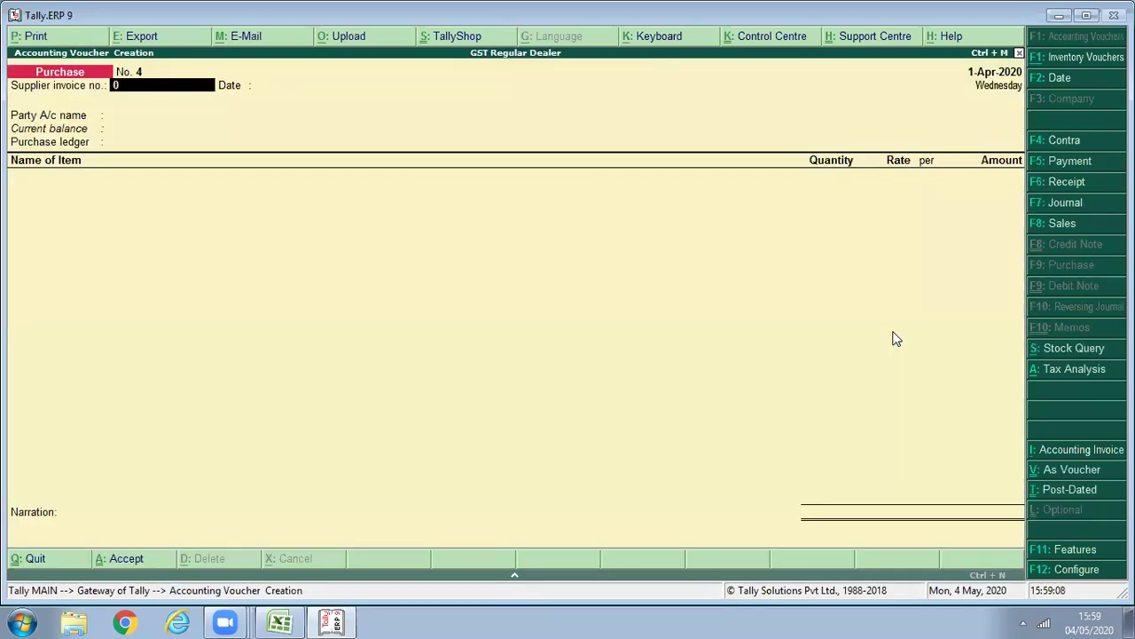
{"action": "type", "text": "04"}
{"action": "key", "text": "Return"}
{"action": "key", "text": "Return"}
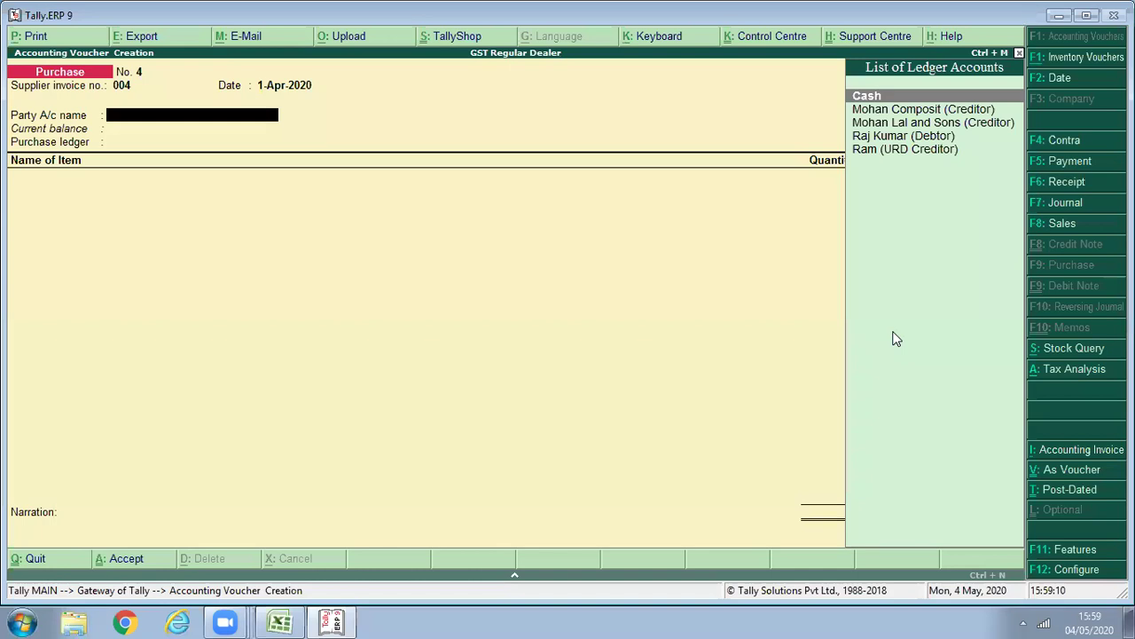
{"action": "key", "text": "Down"}
{"action": "key", "text": "Down"}
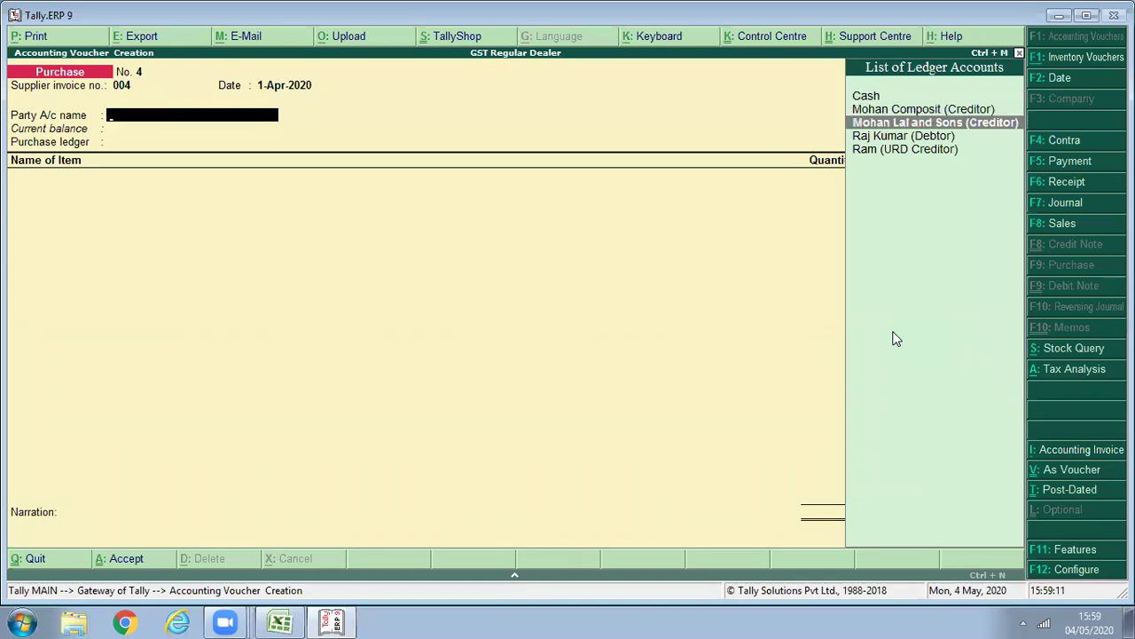
{"action": "key", "text": "Return"}
{"action": "key", "text": "ctrl+a"}
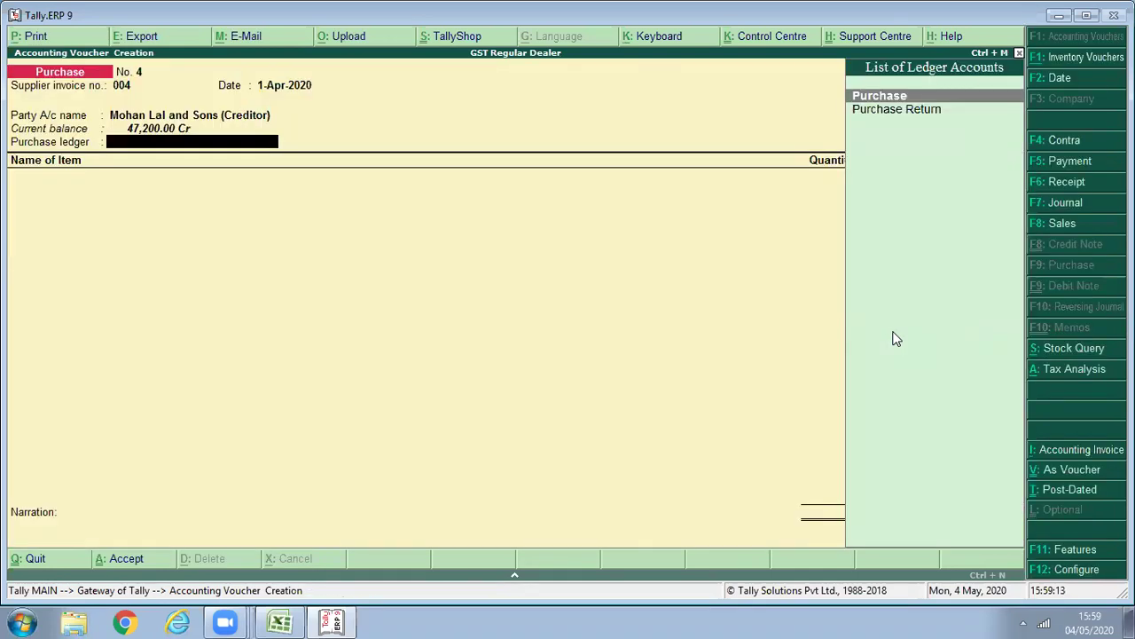
{"action": "key", "text": "Return"}
{"action": "key", "text": "Return"}
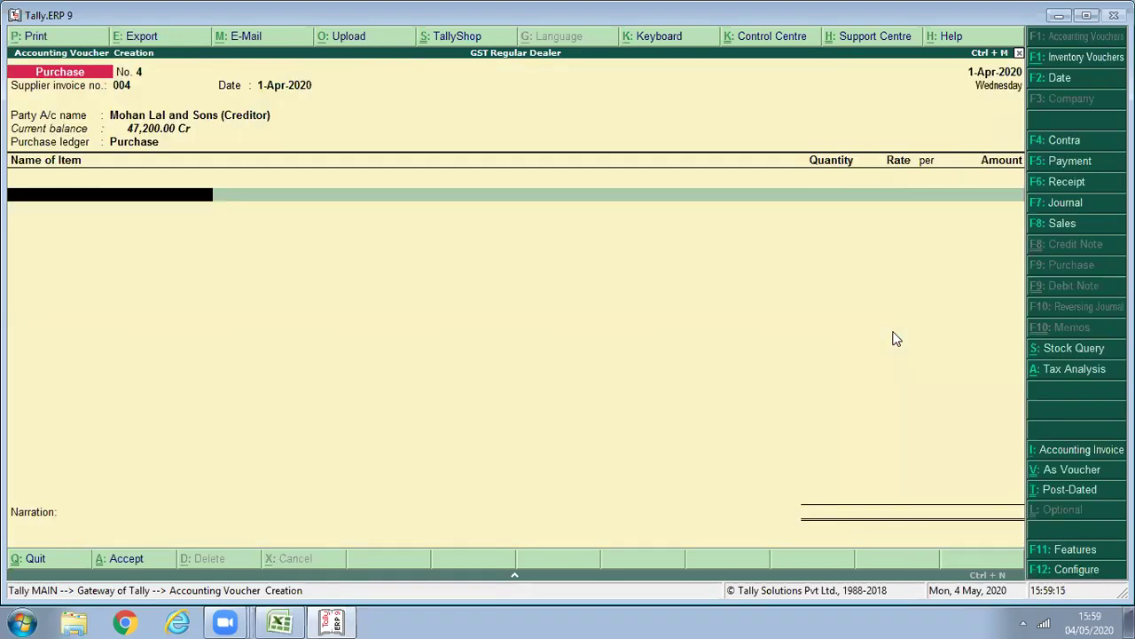
Create the stock item Goods Nil Rated in Pcs with GST details and HSN code 1155.
{"action": "type", "text": "F"}
{"action": "key", "text": "BackSpace"}
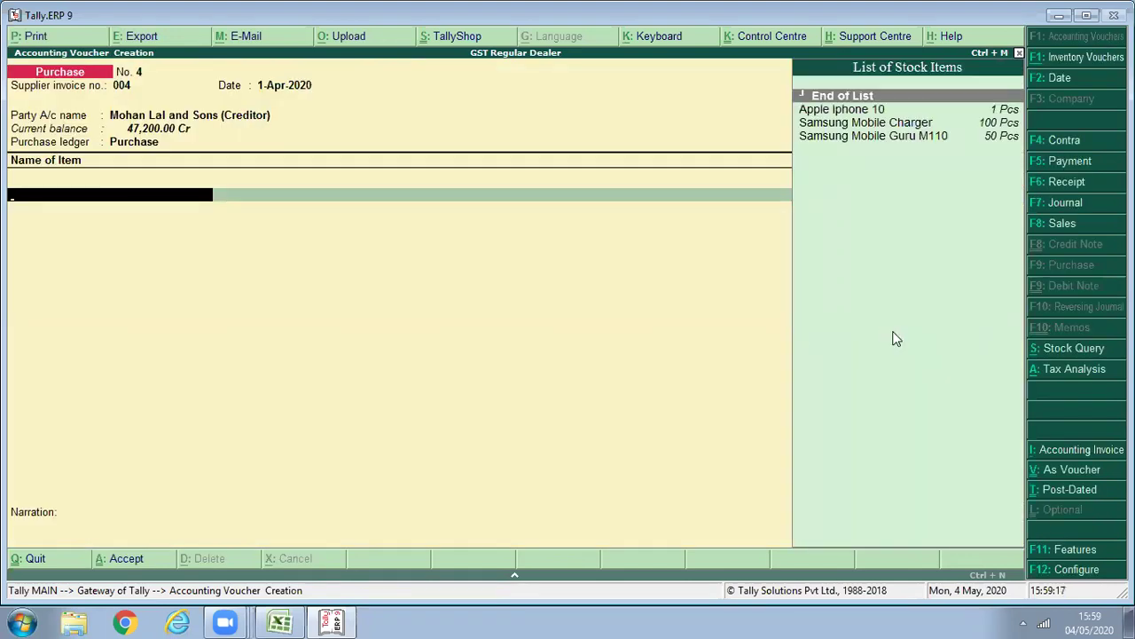
{"action": "key", "text": "alt+c"}
{"action": "type", "text": "Goods Nil Rated\\"}
{"action": "key", "text": "BackSpace"}
{"action": "key", "text": "Return"}
{"action": "key", "text": "Return"}
{"action": "key", "text": "Return"}
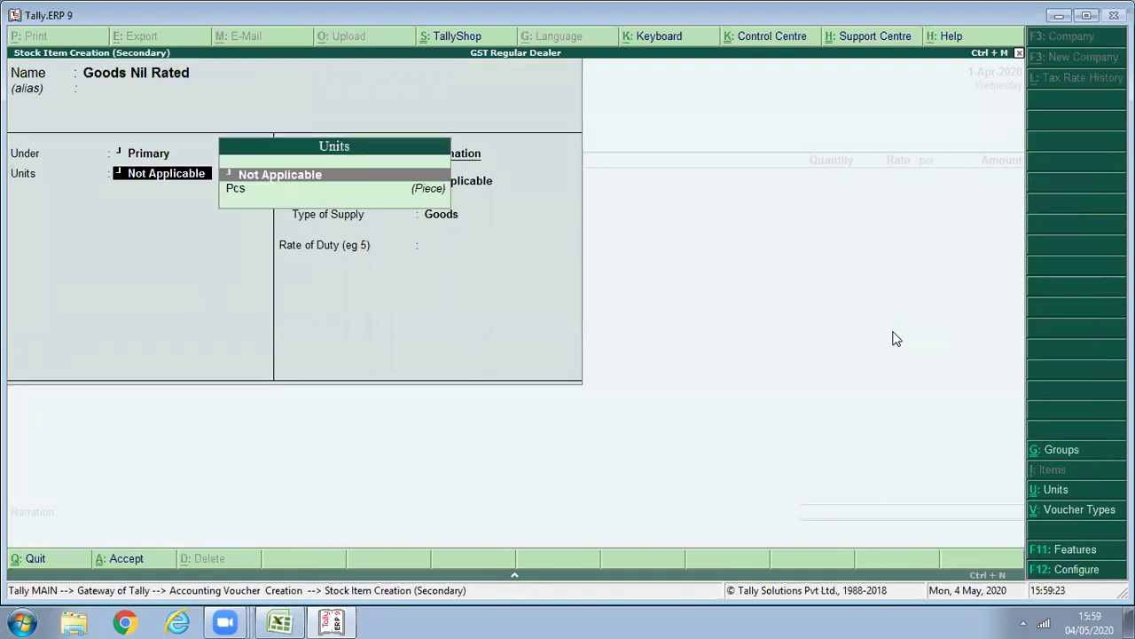
{"action": "key", "text": "Down"}
{"action": "key", "text": "Return"}
{"action": "key", "text": "Return"}
{"action": "key", "text": "Return"}
{"action": "key", "text": "y"}
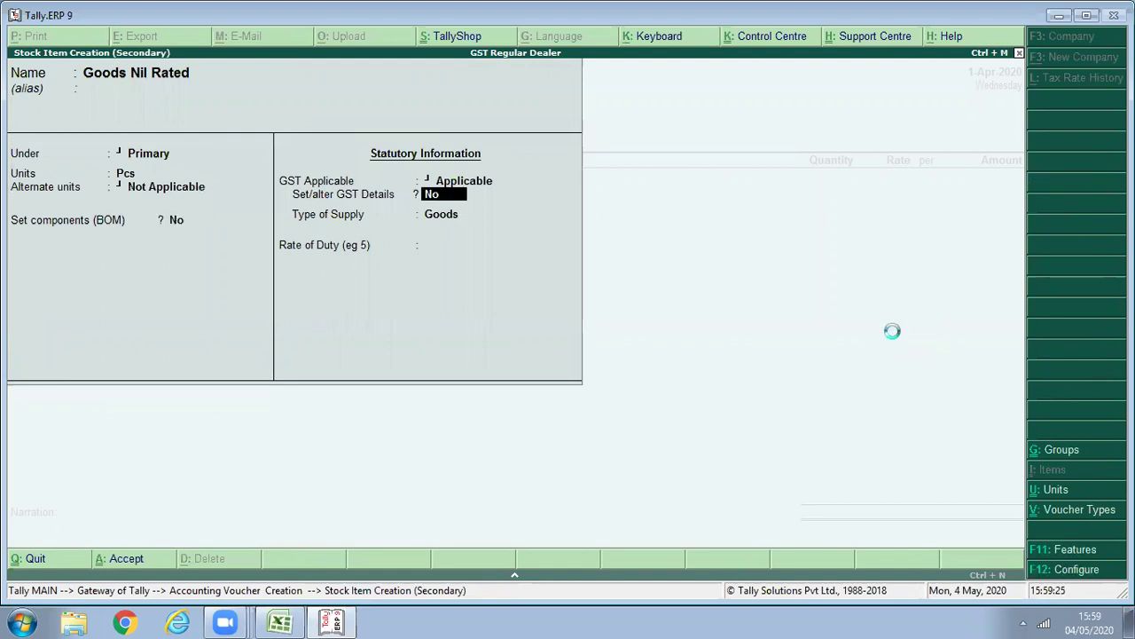
{"action": "key", "text": "Return"}
{"action": "type", "text": "1155"}
{"action": "key", "text": "Return"}
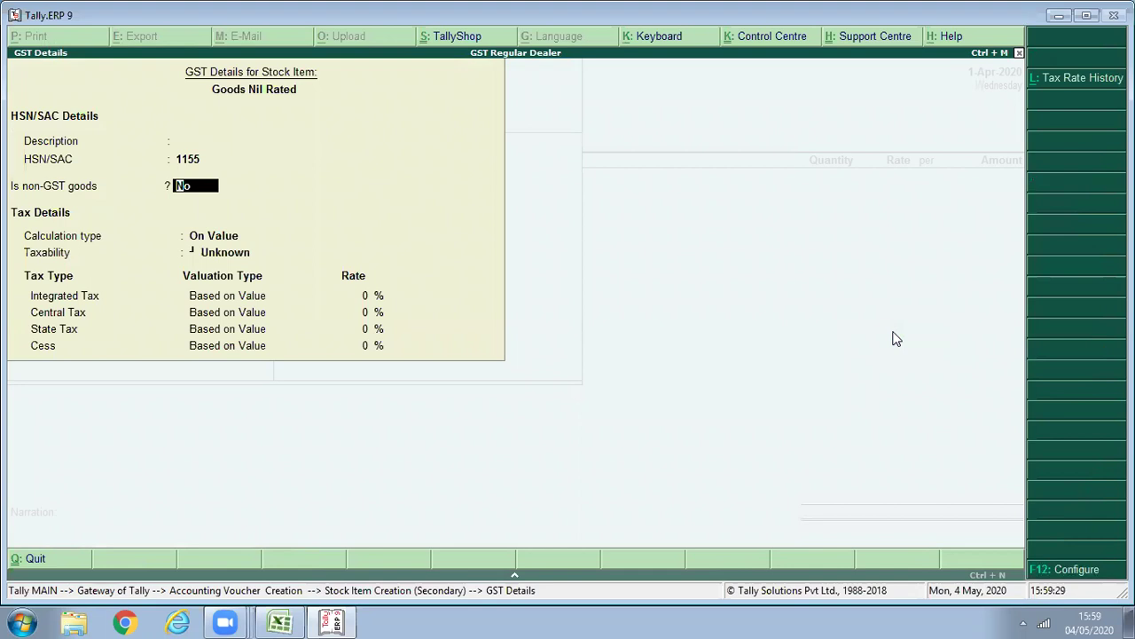
{"action": "key", "text": "Return"}
{"action": "key", "text": "Return"}
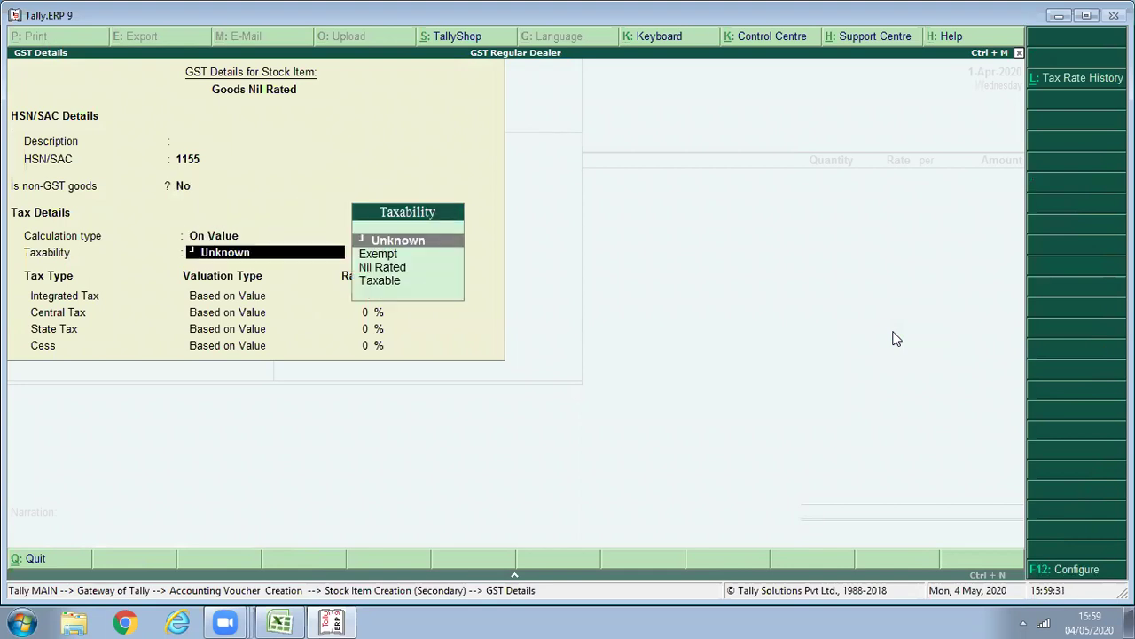
{"action": "key", "text": "Return"}
{"action": "key", "text": "Return"}
{"action": "key", "text": "Return"}
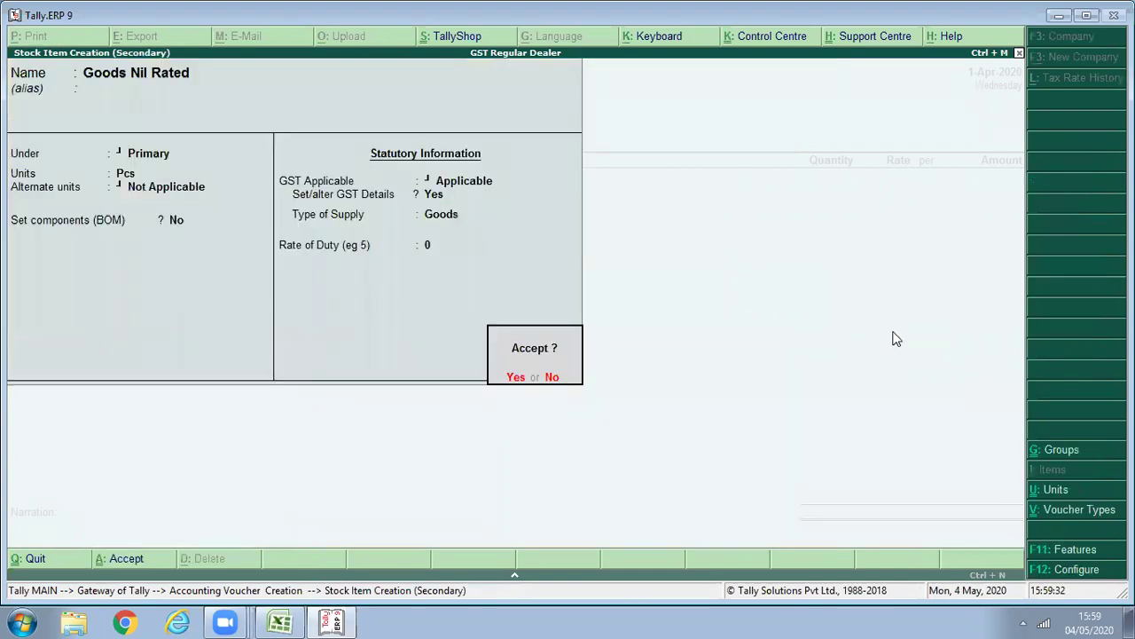
Enter 100 Pcs of Goods Nil Rated at 25.00 (2,500.00) and save purchase voucher No. 4.
{"action": "key", "text": "Return"}
{"action": "type", "text": "100"}
{"action": "key", "text": "Return"}
{"action": "type", "text": "25"}
{"action": "key", "text": "Return"}
{"action": "key", "text": "Return"}
{"action": "key", "text": "Return"}
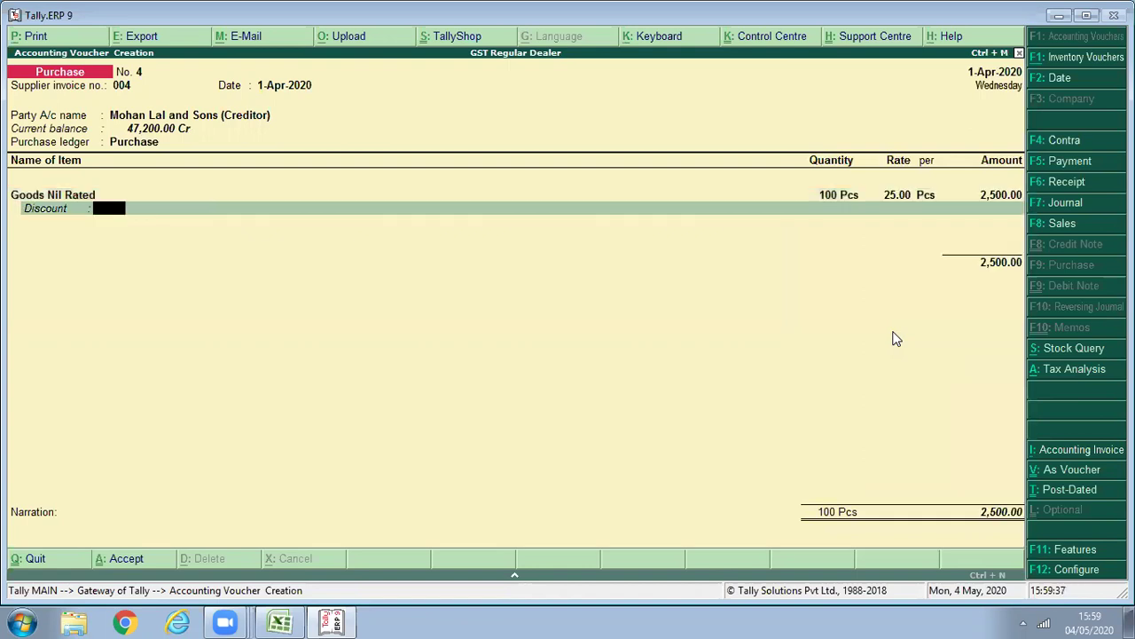
{"action": "key", "text": "Return"}
{"action": "key", "text": "Return"}
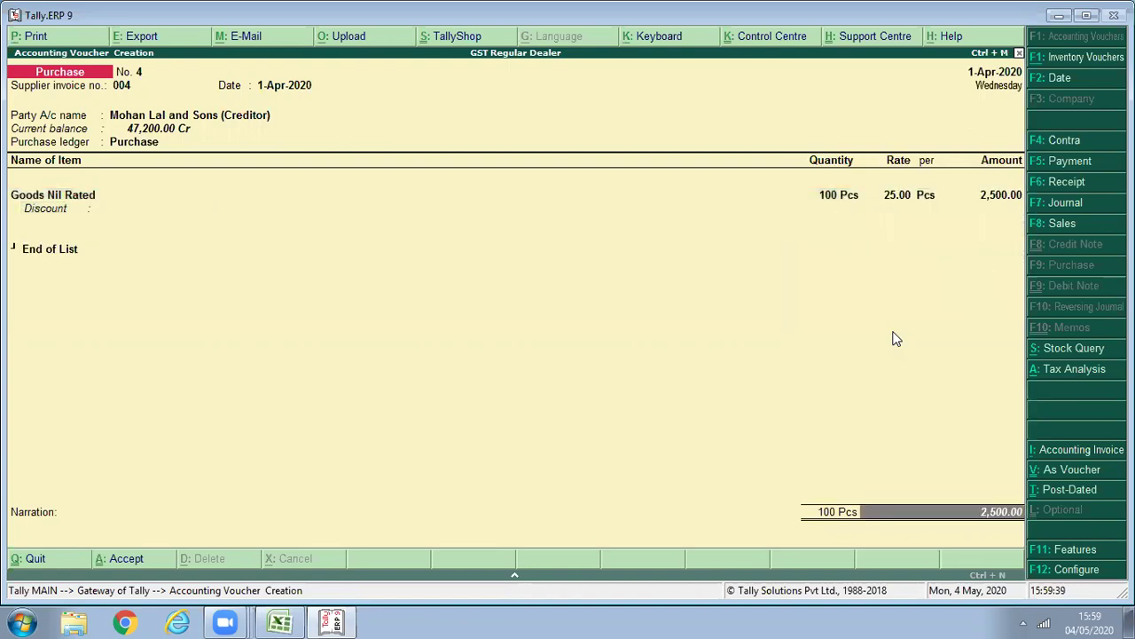
{"action": "key", "text": "Return"}
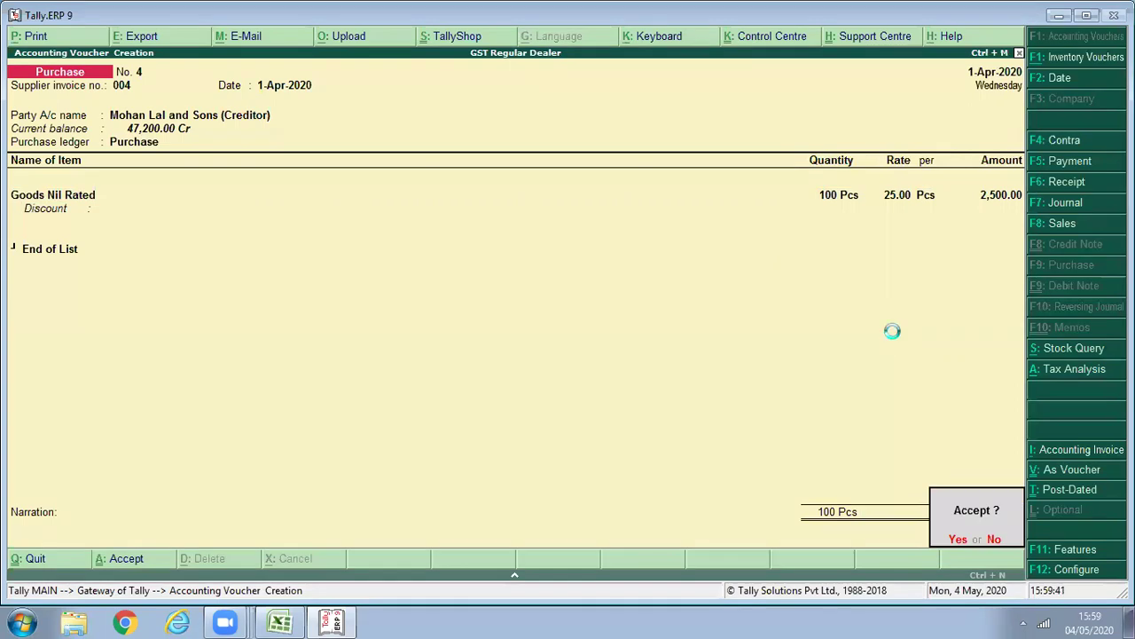
{"action": "key", "text": "Return"}
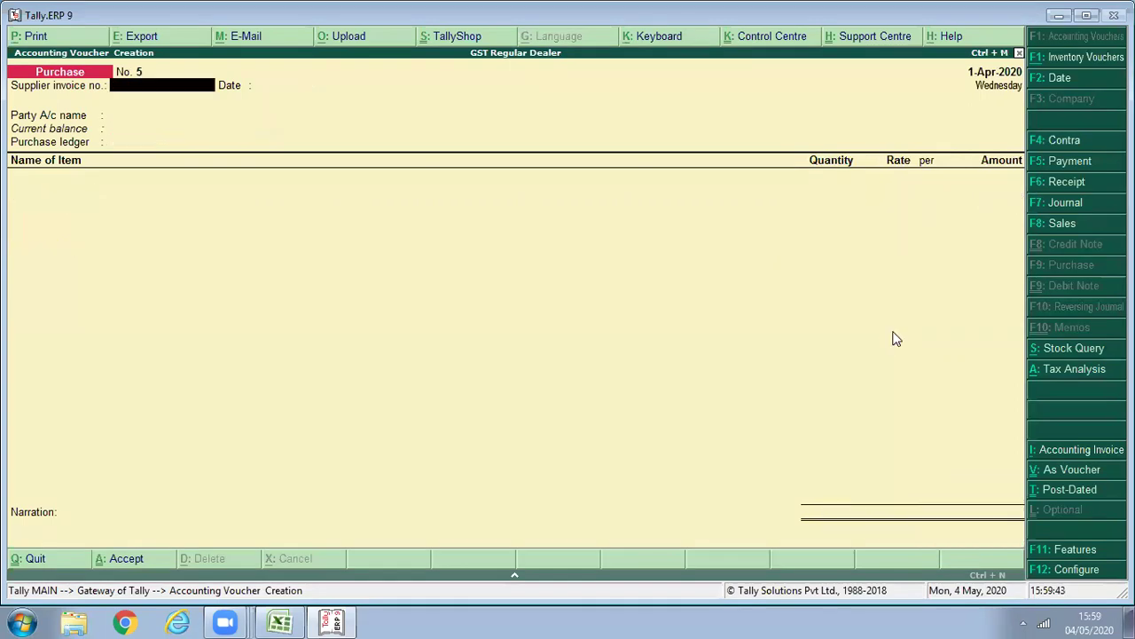
{"action": "key", "text": "Escape"}
Open GSTR-2 for the period 1-4-2020 to 1-5-2020.
{"action": "key", "text": "s"}
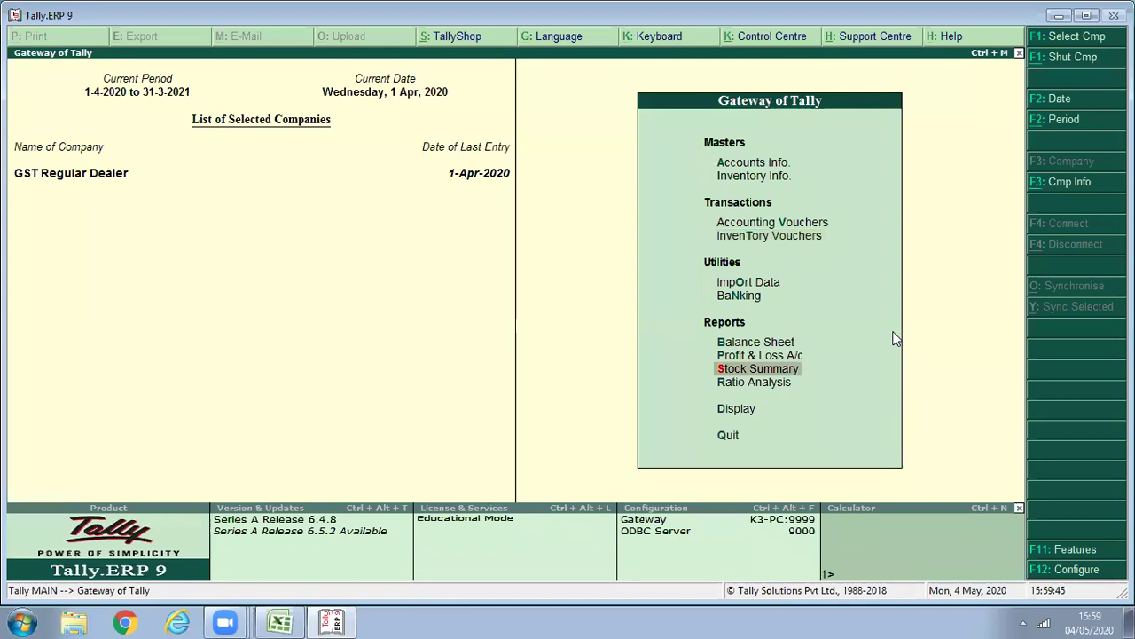
{"action": "key", "text": "d"}
{"action": "key", "text": "s"}
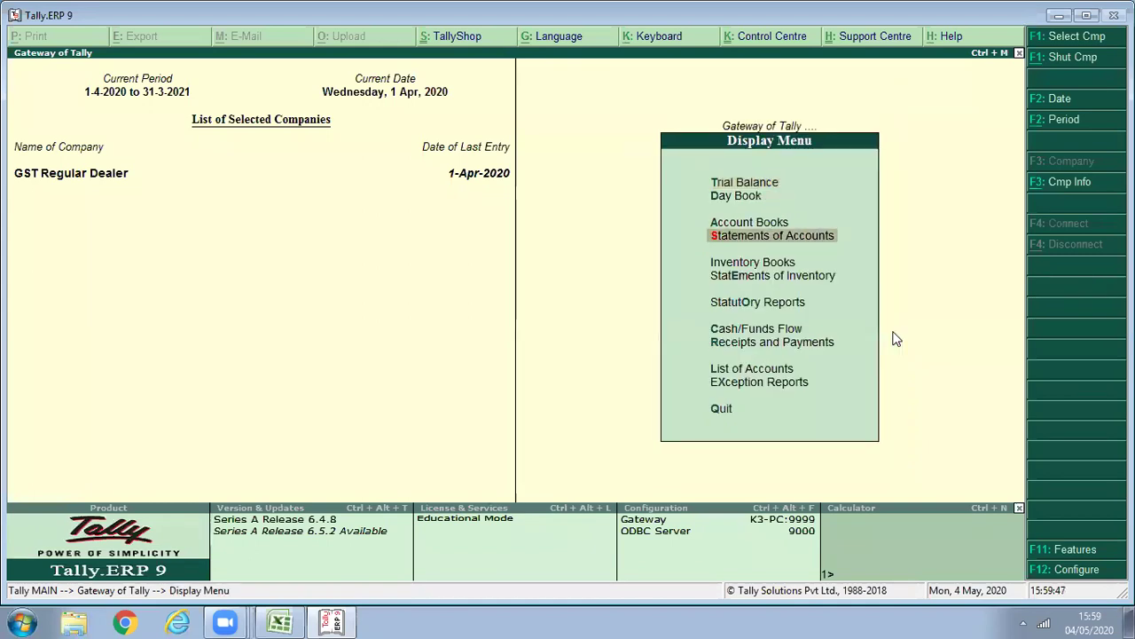
{"action": "key", "text": "o"}
{"action": "key", "text": "g"}
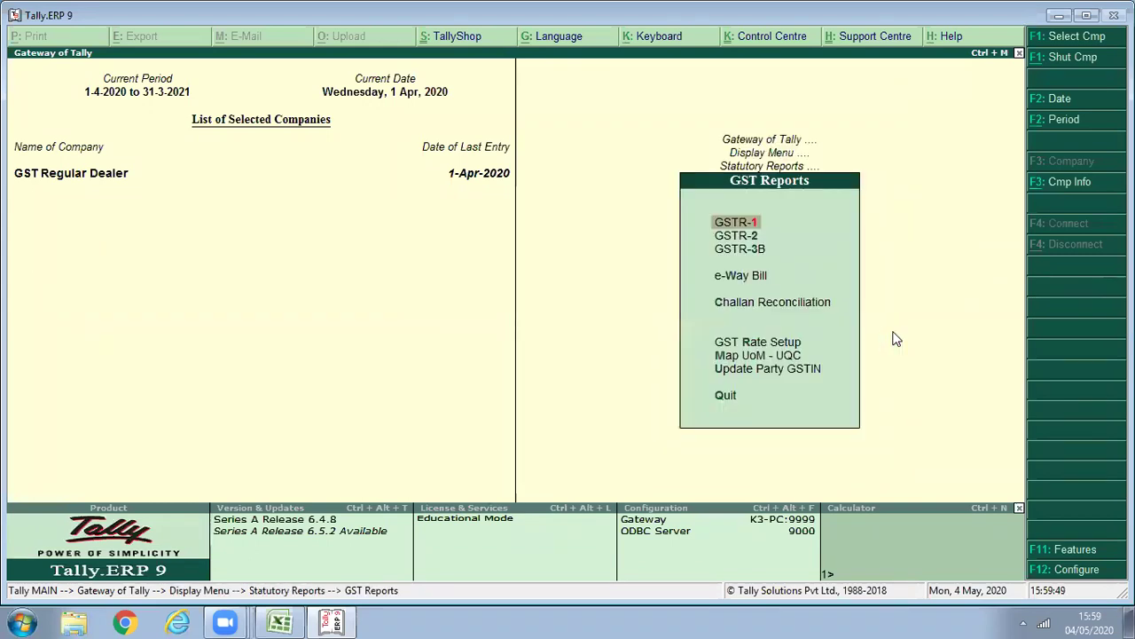
{"action": "key", "text": "2"}
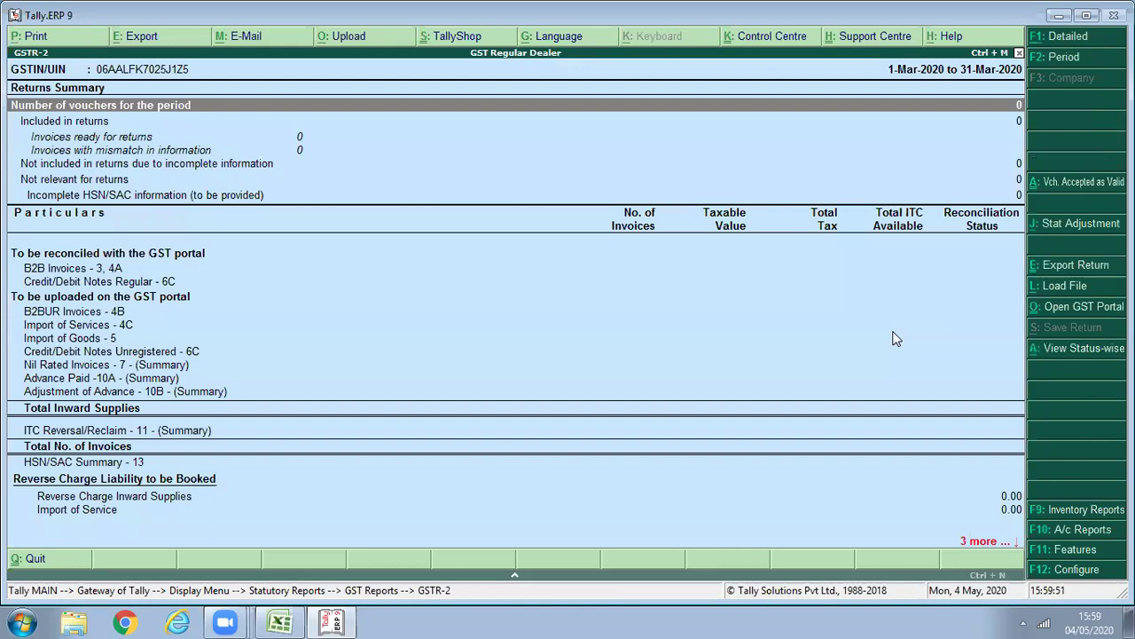
{"action": "key", "text": "F2"}
{"action": "type", "text": "1/4"}
{"action": "key", "text": "Return"}
{"action": "type", "text": "1/"}
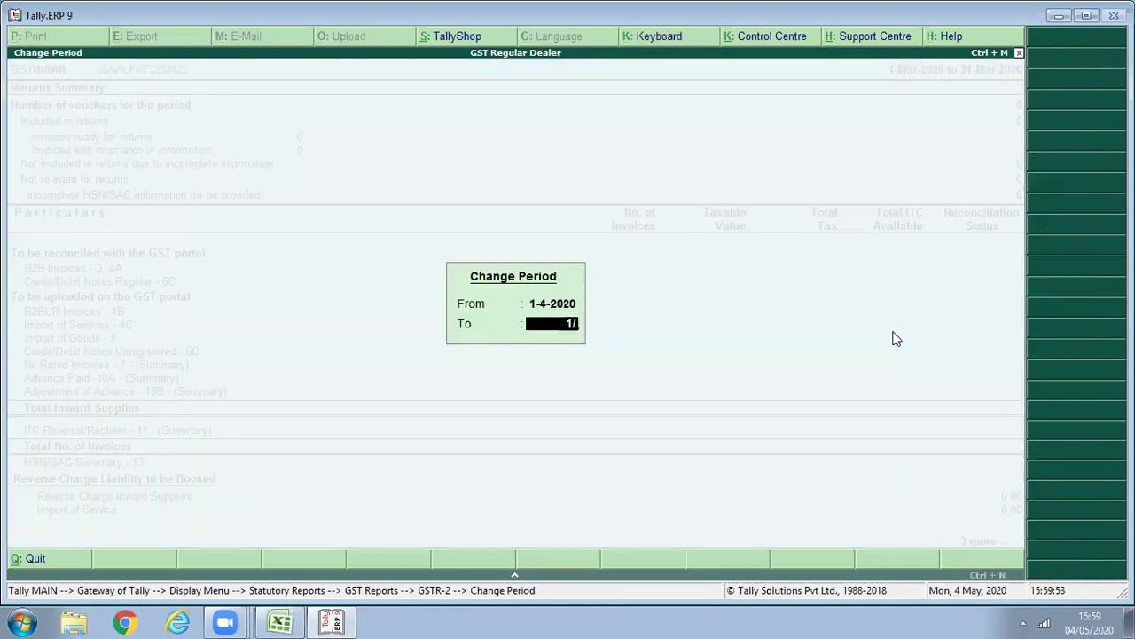
{"action": "type", "text": "5"}
{"action": "key", "text": "Return"}
Check the Nil Rated Invoices now total 52,500 including 2,500 nil-rated, then return to Display menu.
{"action": "key", "text": "Down"}
{"action": "key", "text": "Down"}
{"action": "key", "text": "Down"}
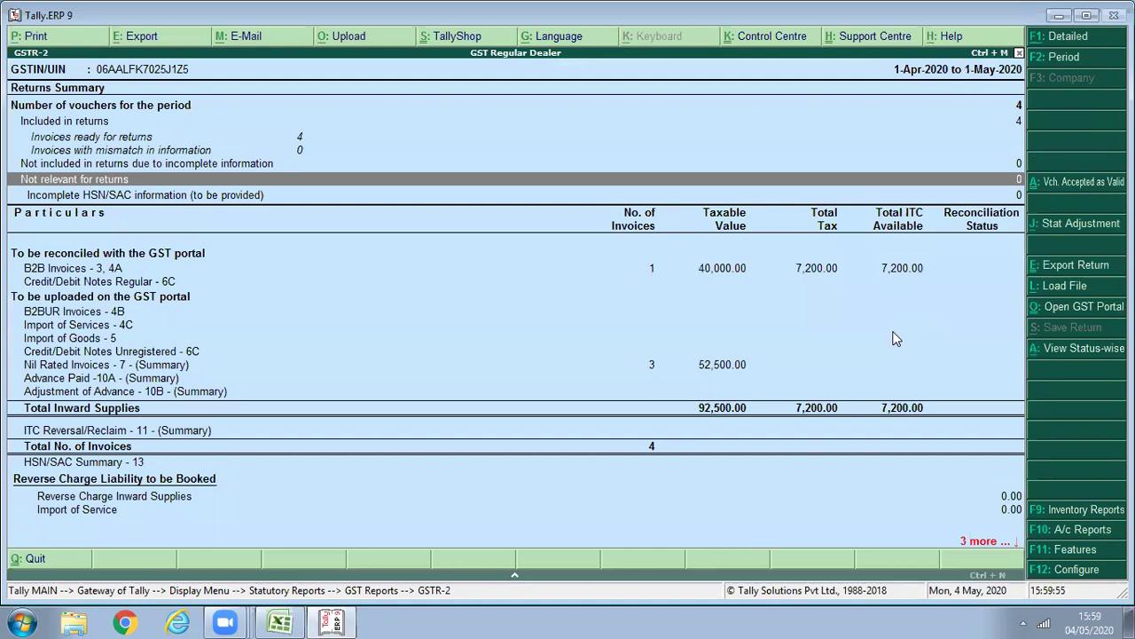
{"action": "key", "text": "Down"}
{"action": "key", "text": "Down"}
{"action": "key", "text": "Down"}
{"action": "key", "text": "Down"}
{"action": "key", "text": "Down"}
{"action": "key", "text": "Down"}
{"action": "key", "text": "Down"}
{"action": "key", "text": "Down"}
{"action": "key", "text": "Return"}
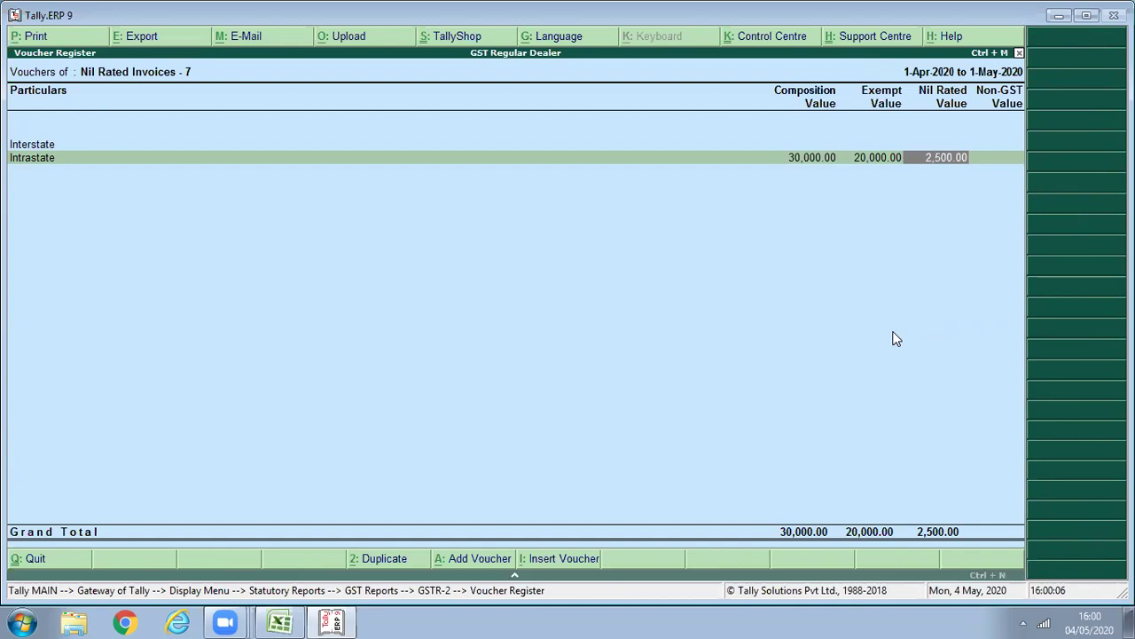
{"action": "key", "text": "Escape"}
{"action": "key", "text": "Escape"}
{"action": "key", "text": "Escape"}
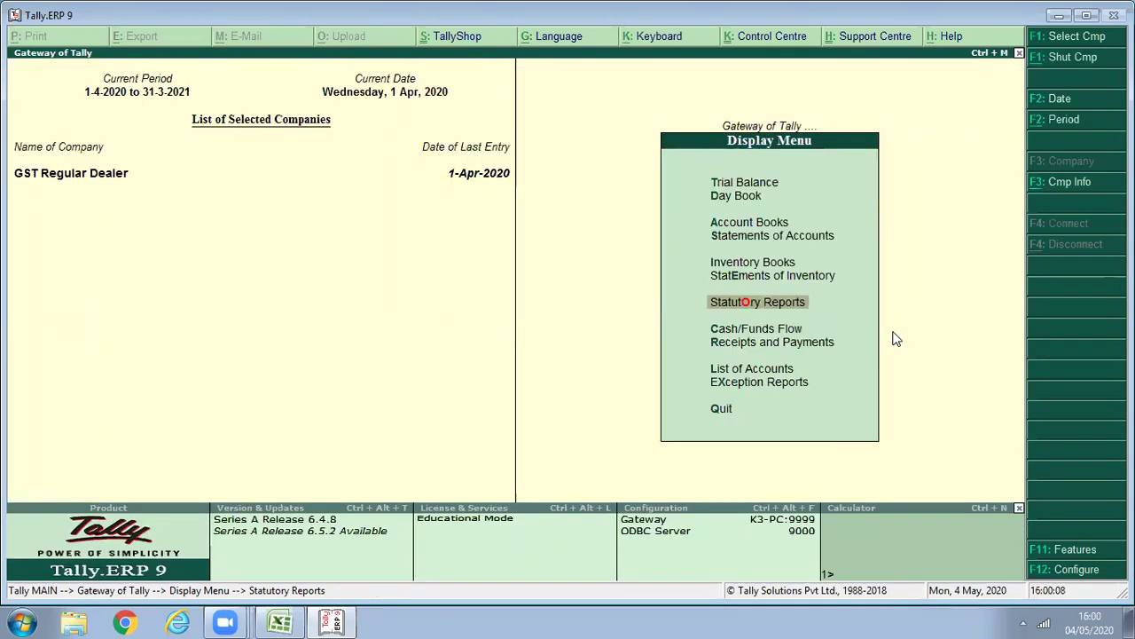
Start purchase voucher with supplier invoice 005 dated 1-Apr-2020 from the creditor supplier.
{"action": "key", "text": "Down"}
{"action": "key", "text": "Down"}
{"action": "key", "text": "Escape"}
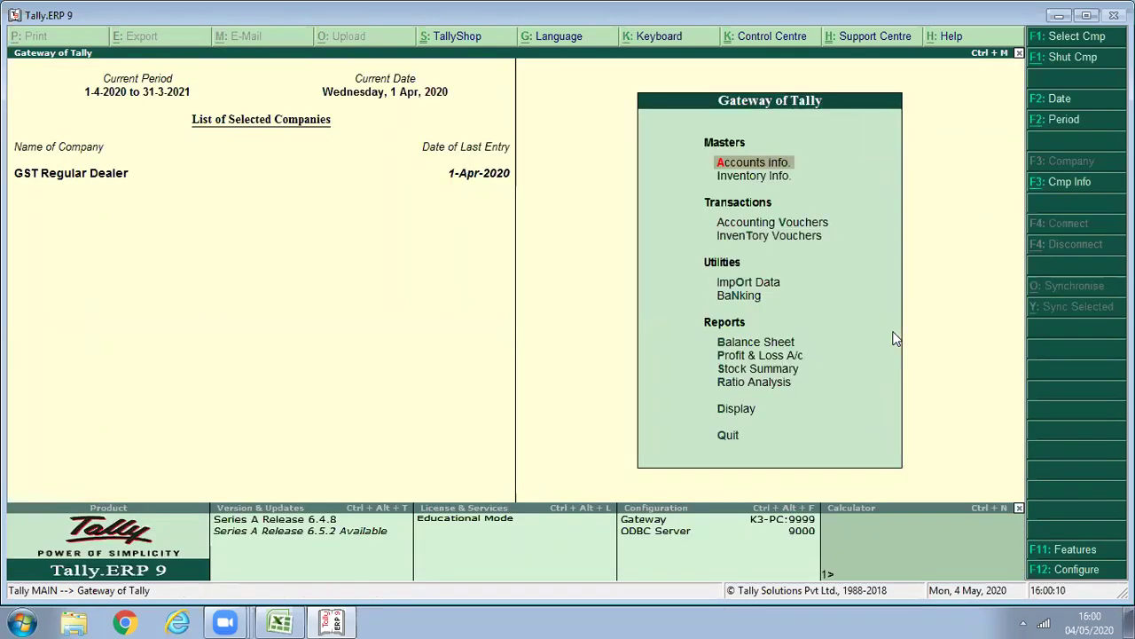
{"action": "type", "text": "v"}
{"action": "type", "text": "00"}
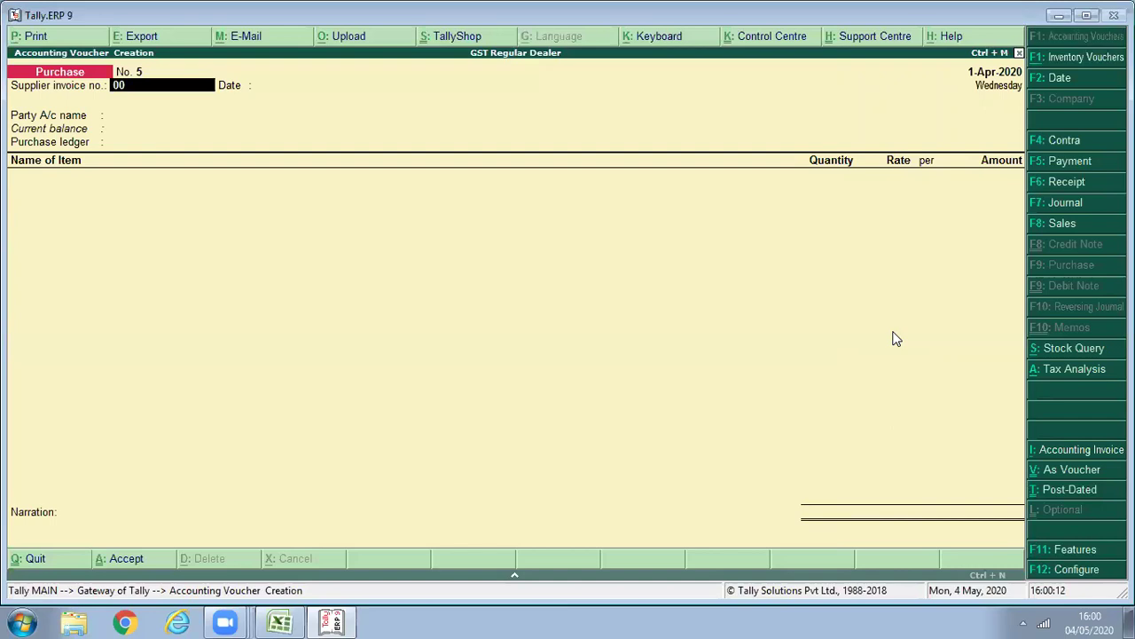
{"action": "type", "text": "5"}
{"action": "key", "text": "Return"}
{"action": "key", "text": "Return"}
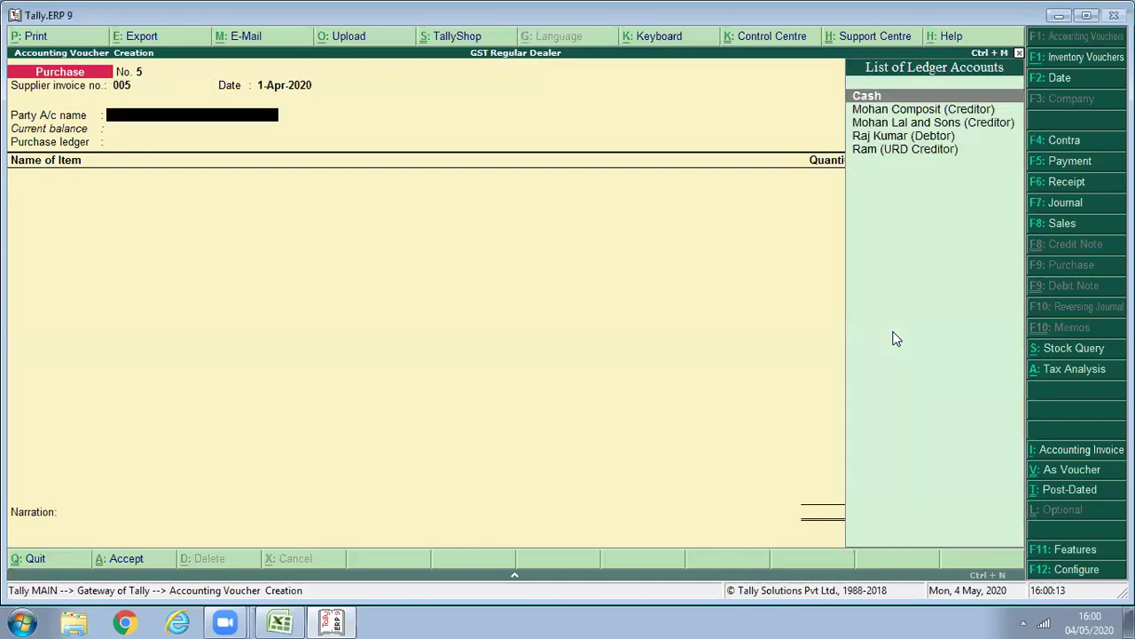
{"action": "key", "text": "Down"}
{"action": "key", "text": "Down"}
{"action": "key", "text": "Return"}
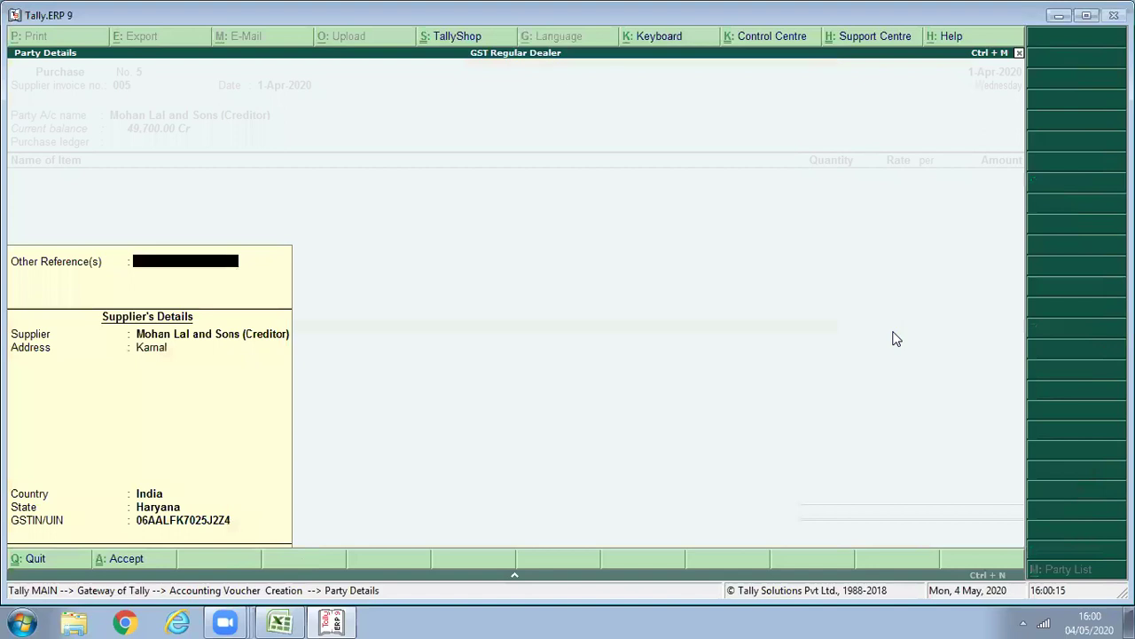
{"action": "key", "text": "Return"}
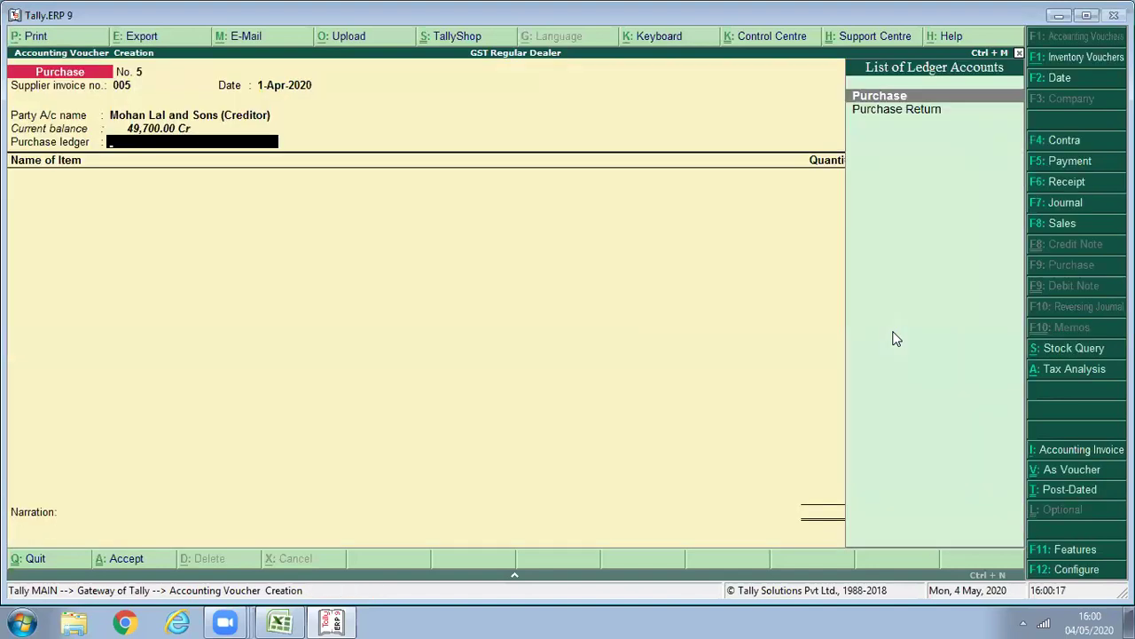
{"action": "key", "text": "Return"}
{"action": "key", "text": "Return"}
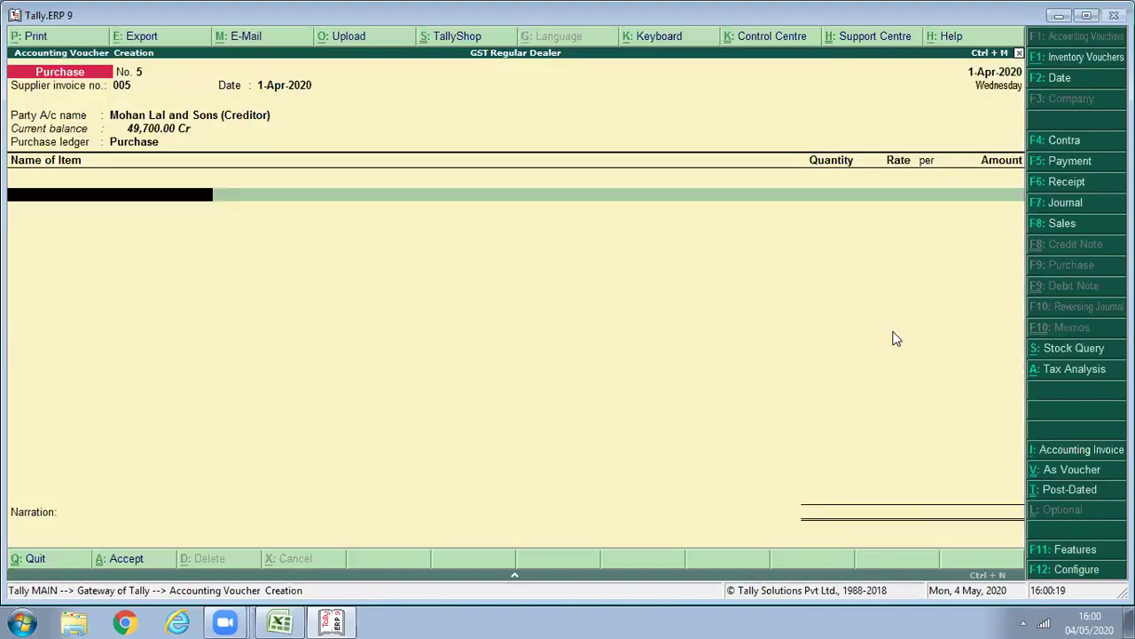
Create stock item Goods Non GST in Pcs with HSN 1166, marked as non-GST goods.
{"action": "key", "text": "alt+c"}
{"action": "type", "text": "Goods Non GST"}
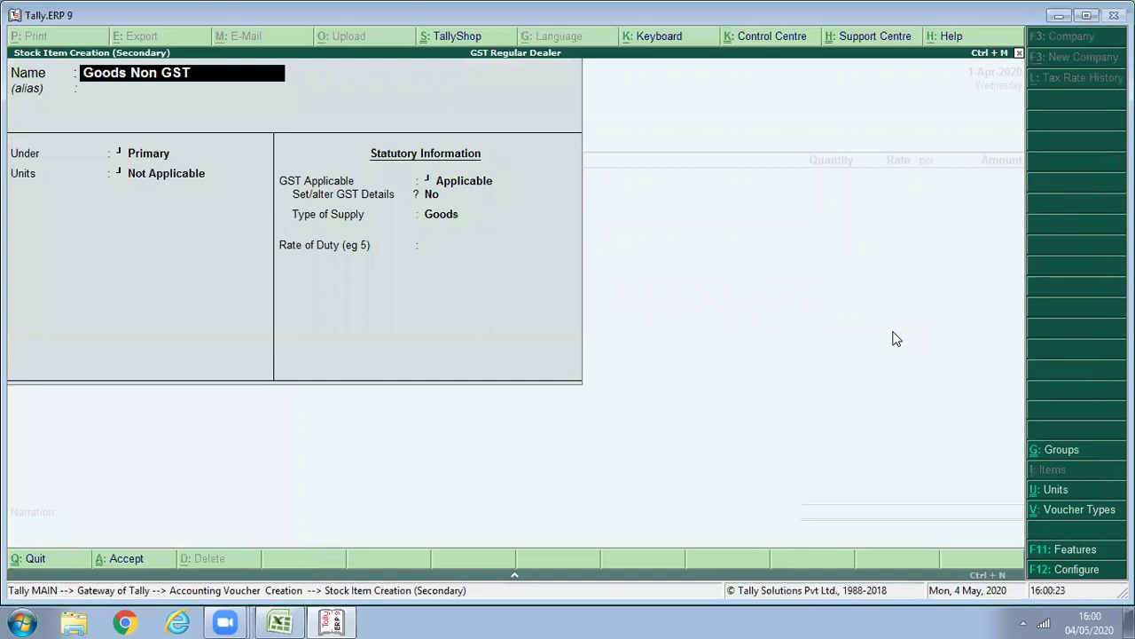
{"action": "key", "text": "Return"}
{"action": "key", "text": "Return"}
{"action": "key", "text": "Return"}
{"action": "key", "text": "Down"}
{"action": "key", "text": "Return"}
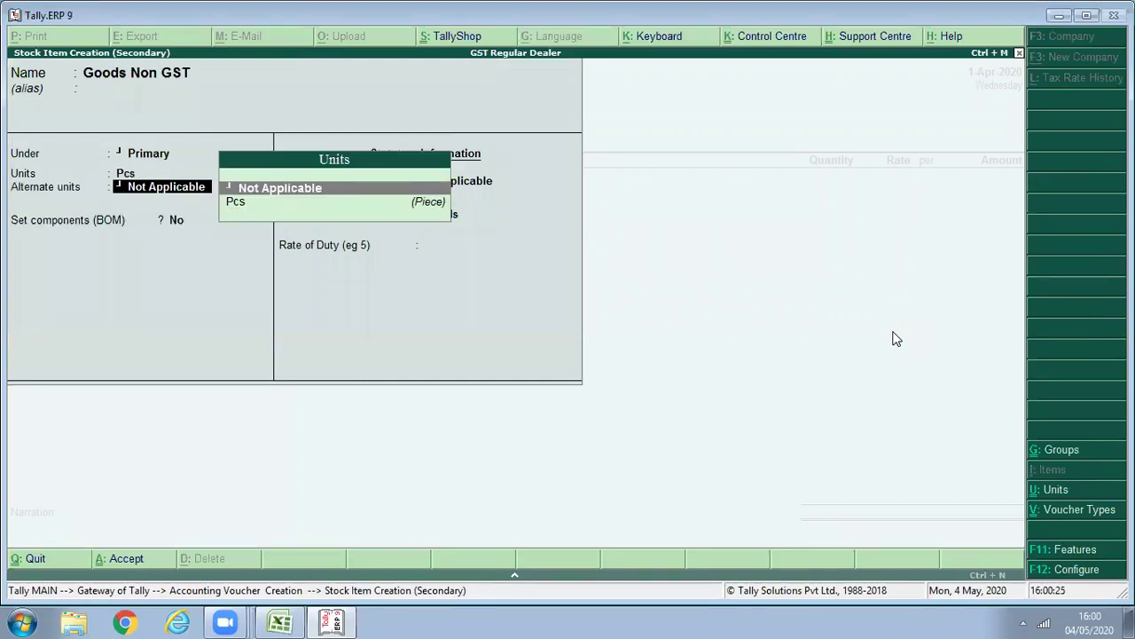
{"action": "key", "text": "Return"}
{"action": "key", "text": "y"}
{"action": "key", "text": "Return"}
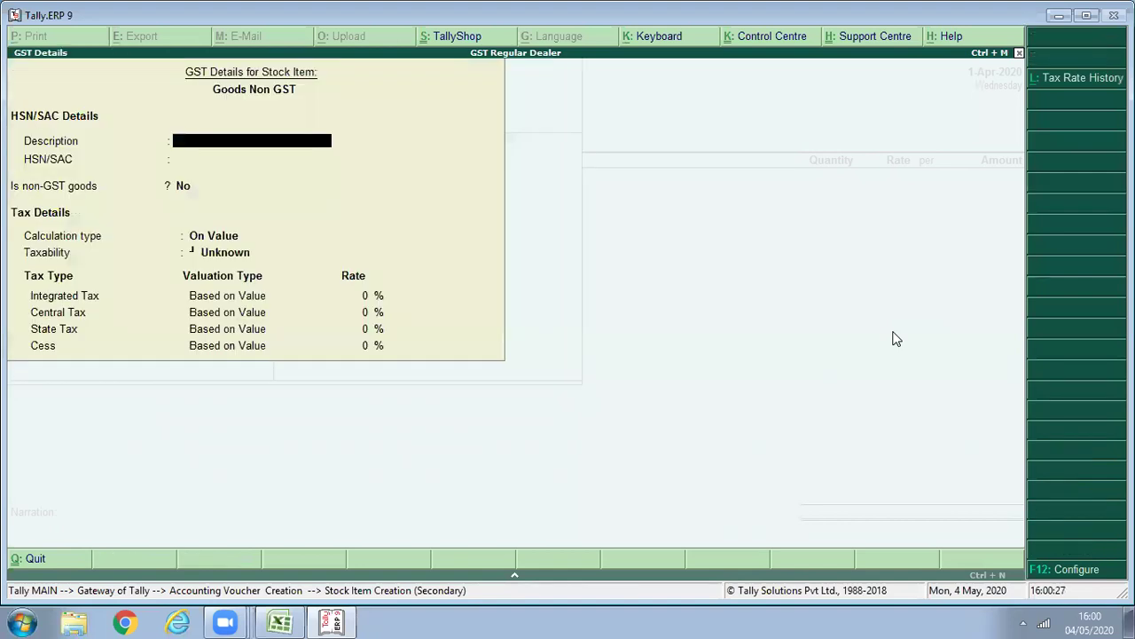
{"action": "key", "text": "Return"}
{"action": "type", "text": "1166"}
{"action": "key", "text": "Return"}
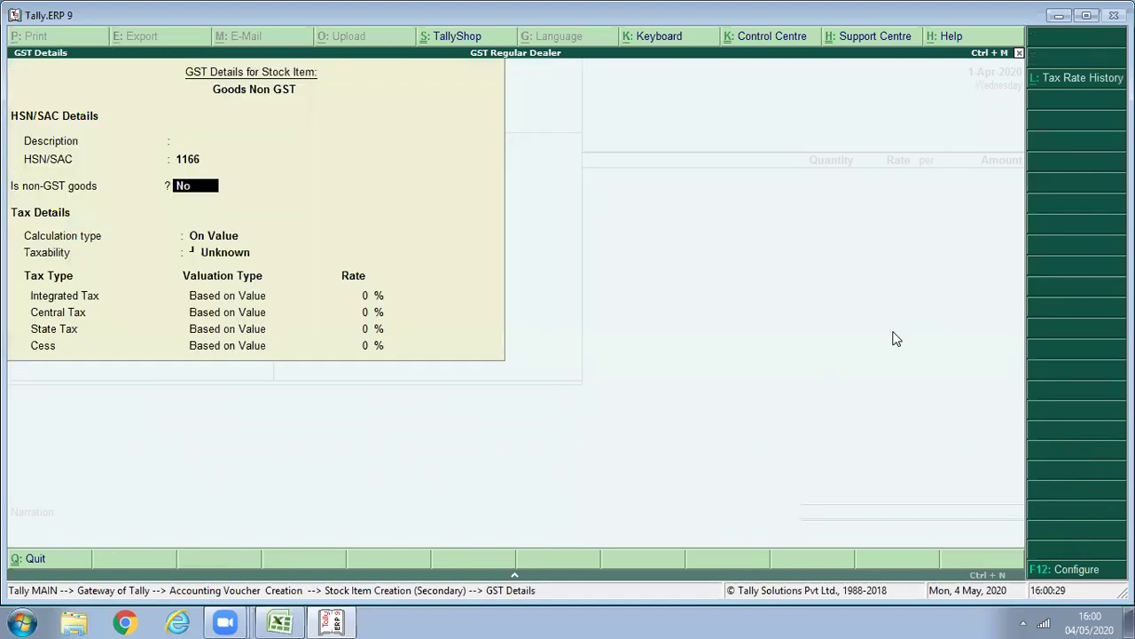
{"action": "key", "text": "Return"}
{"action": "key", "text": "BackSpace"}
{"action": "type", "text": "y"}
{"action": "key", "text": "Return"}
{"action": "key", "text": "Return"}
{"action": "key", "text": "Return"}
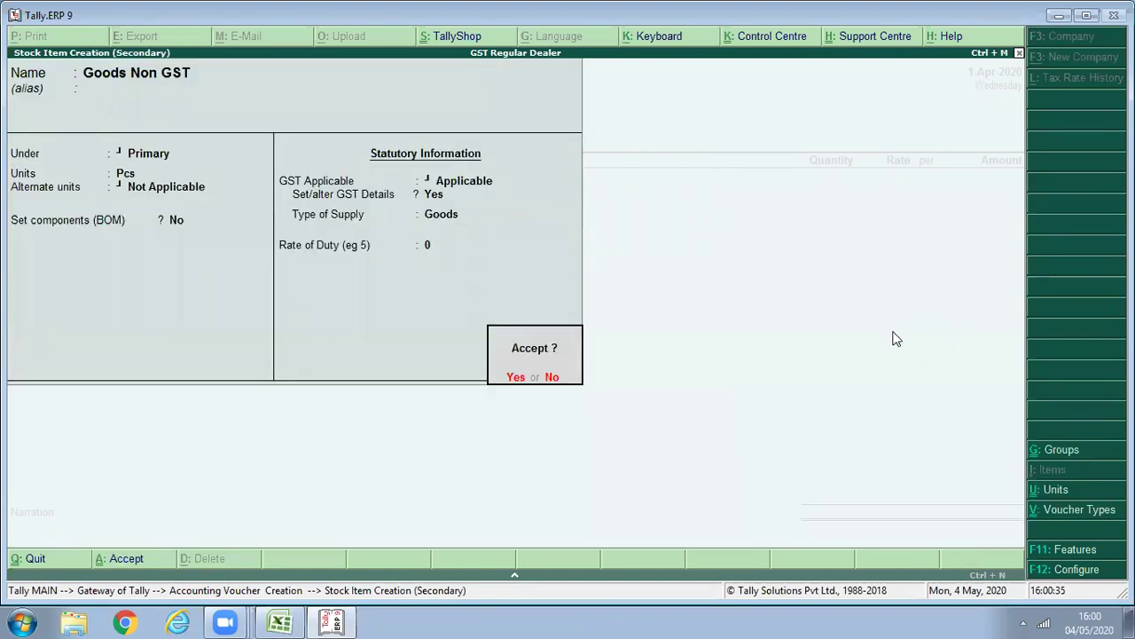
{"action": "key", "text": "Return"}
Enter 200 Pcs at 30.00 (6,000.00), save voucher 5 and return to the main menu.
{"action": "type", "text": "20"}
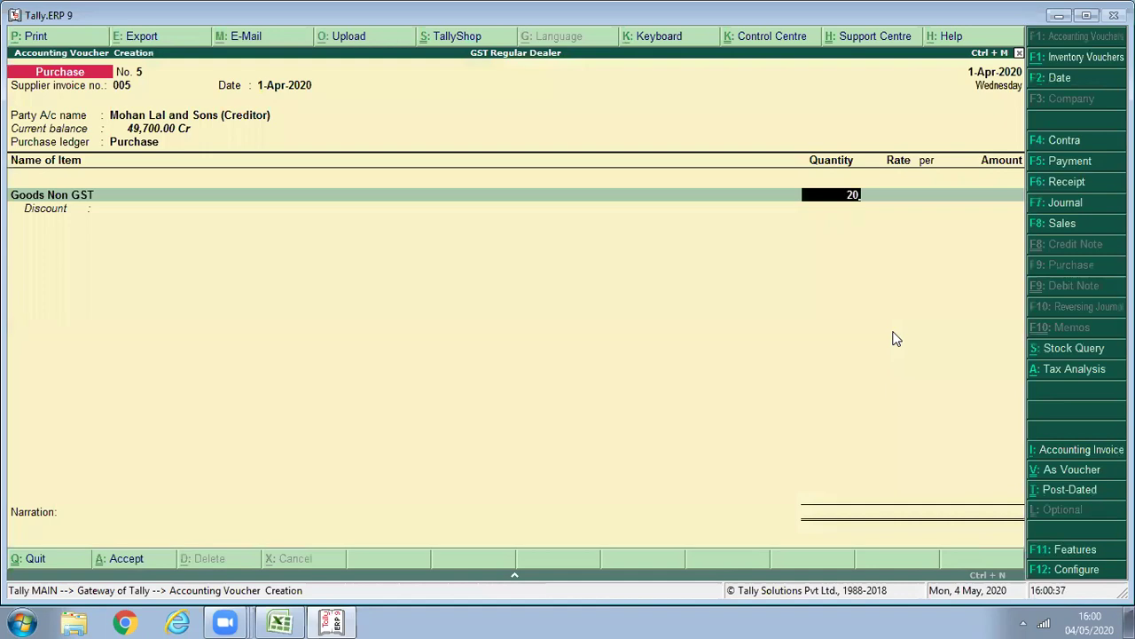
{"action": "type", "text": "0"}
{"action": "key", "text": "Return"}
{"action": "type", "text": "30"}
{"action": "key", "text": "Return"}
{"action": "key", "text": "Return"}
{"action": "key", "text": "Return"}
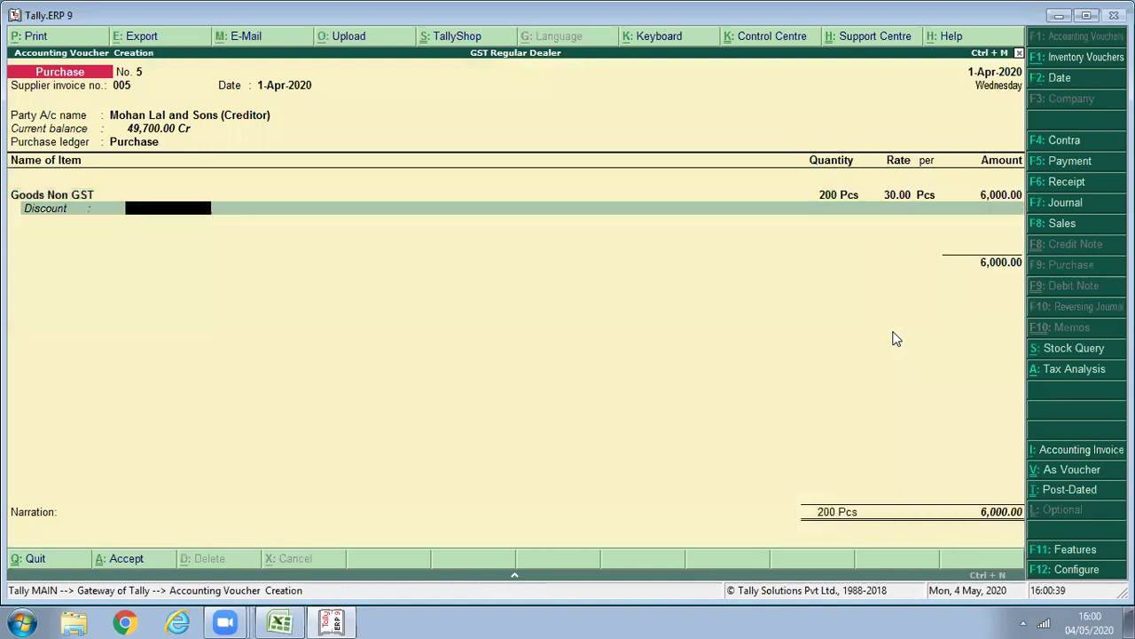
{"action": "key", "text": "Return"}
{"action": "key", "text": "Return"}
{"action": "key", "text": "Return"}
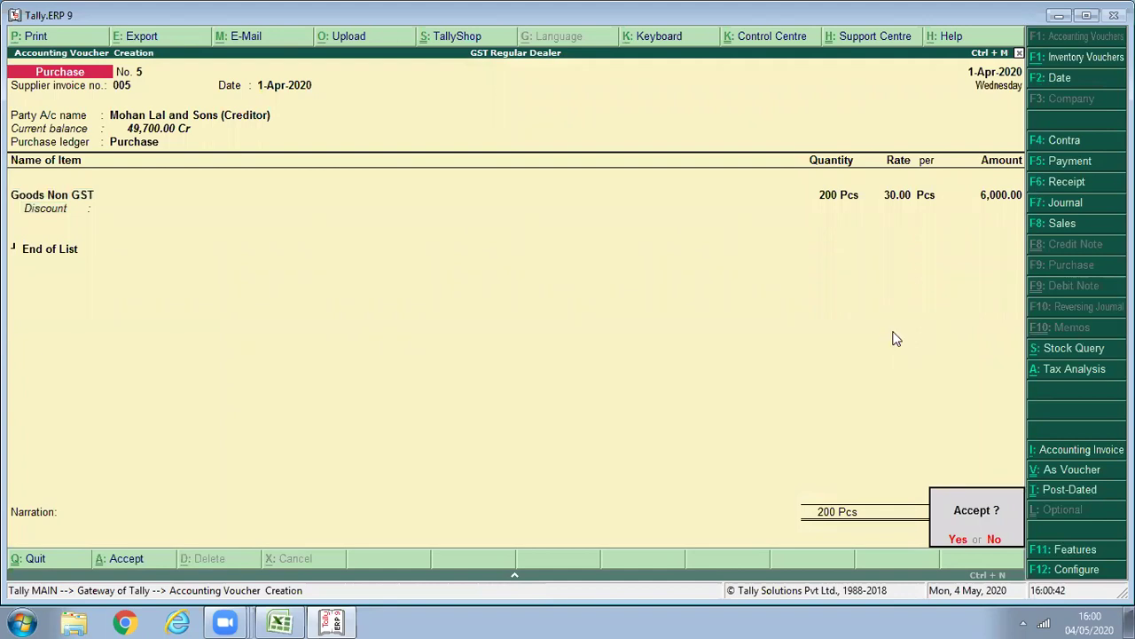
{"action": "key", "text": "ctrl+q"}
Open GSTR-2 and set its period to 1-4-2020 through 1-5-2020.
{"action": "key", "text": "p"}
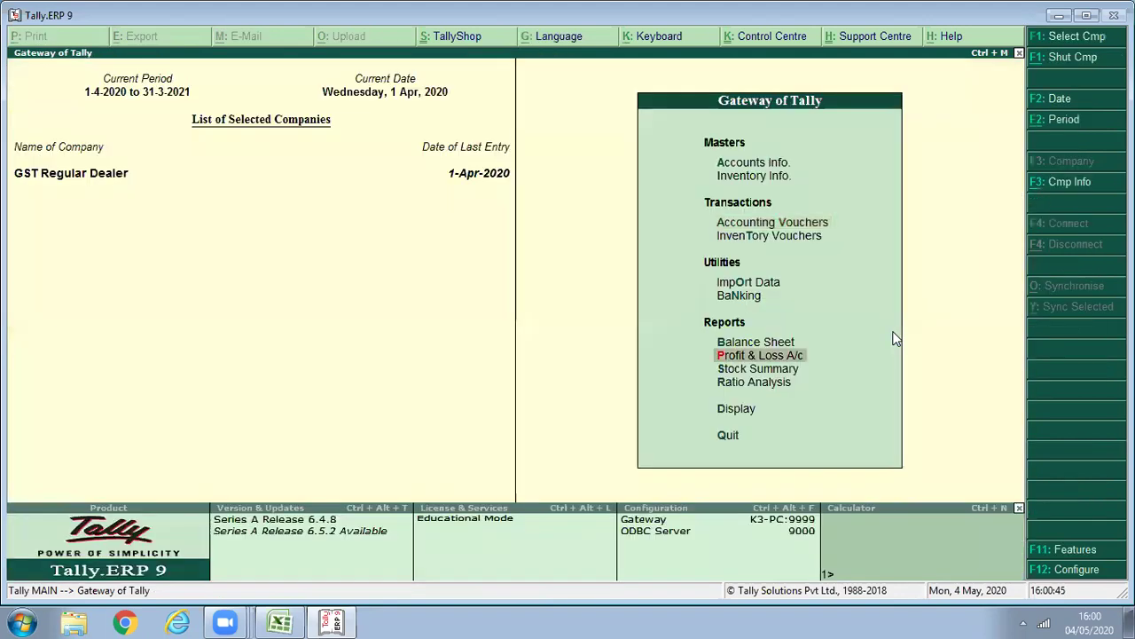
{"action": "key", "text": "Down"}
{"action": "key", "text": "Down"}
{"action": "key", "text": "Down"}
{"action": "key", "text": "Return"}
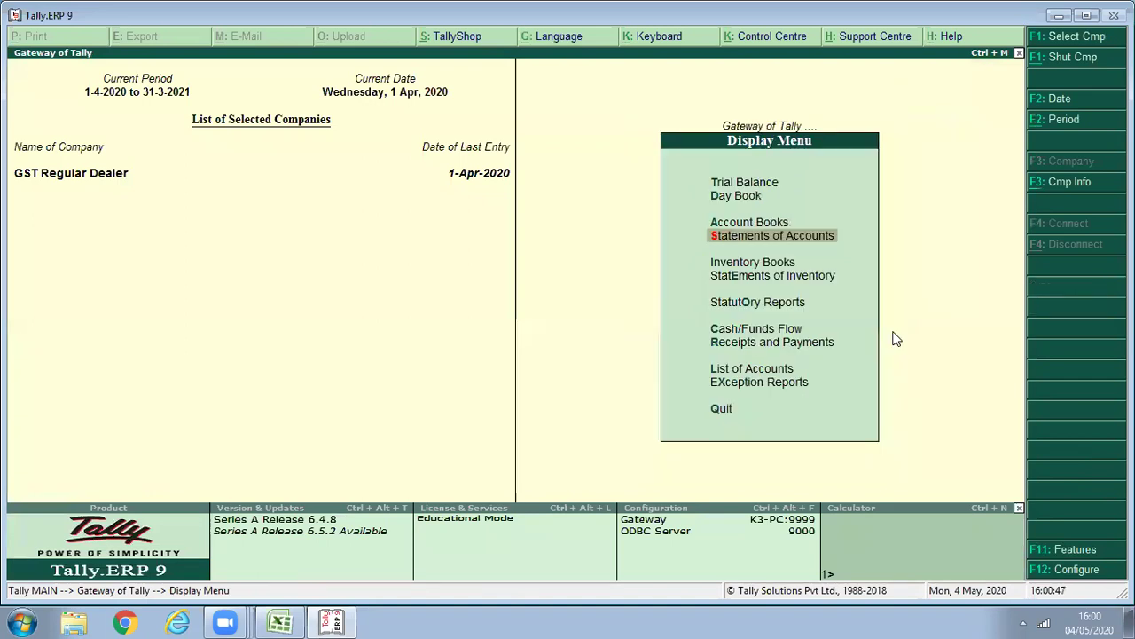
{"action": "key", "text": "o"}
{"action": "key", "text": "Return"}
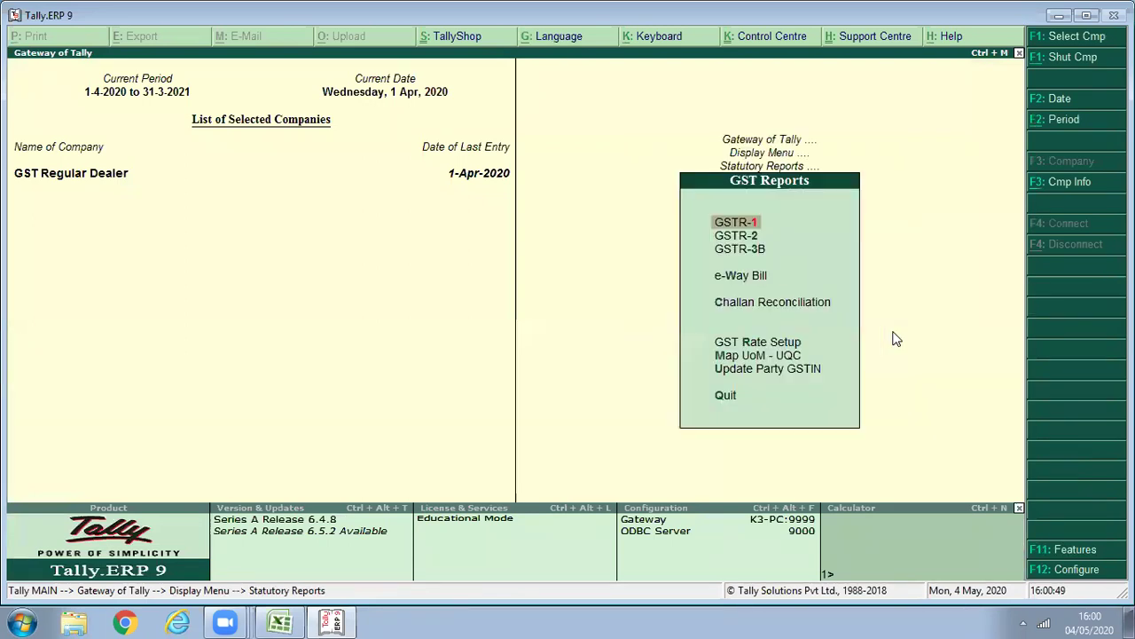
{"action": "key", "text": "2"}
{"action": "key", "text": "F2"}
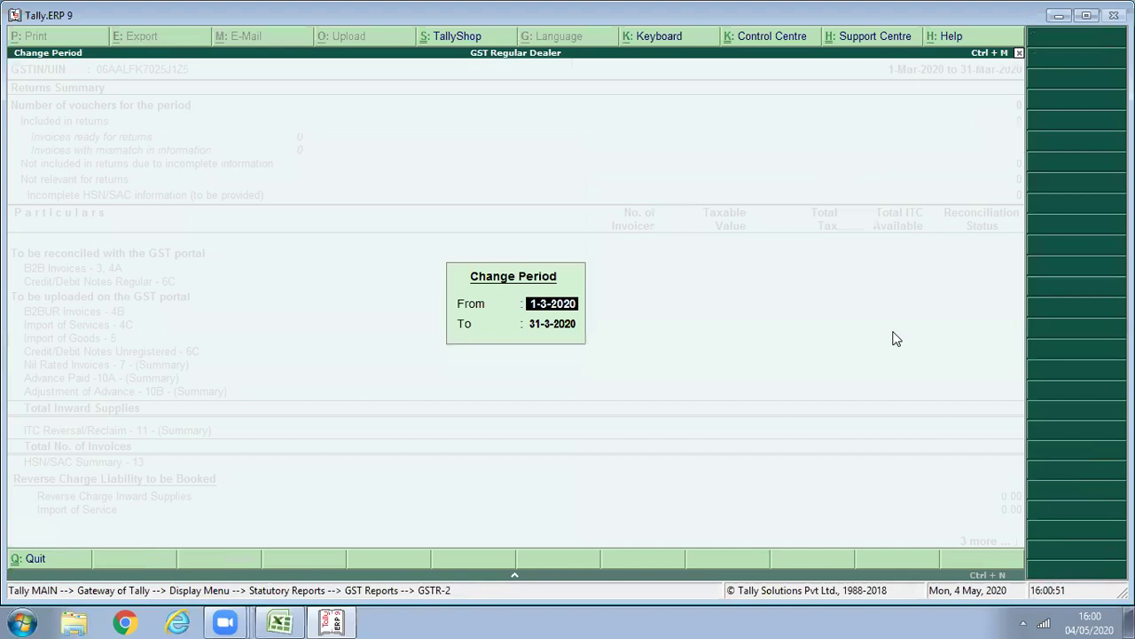
{"action": "type", "text": "1/4"}
{"action": "key", "text": "Return"}
{"action": "type", "text": "1/5"}
{"action": "key", "text": "Return"}
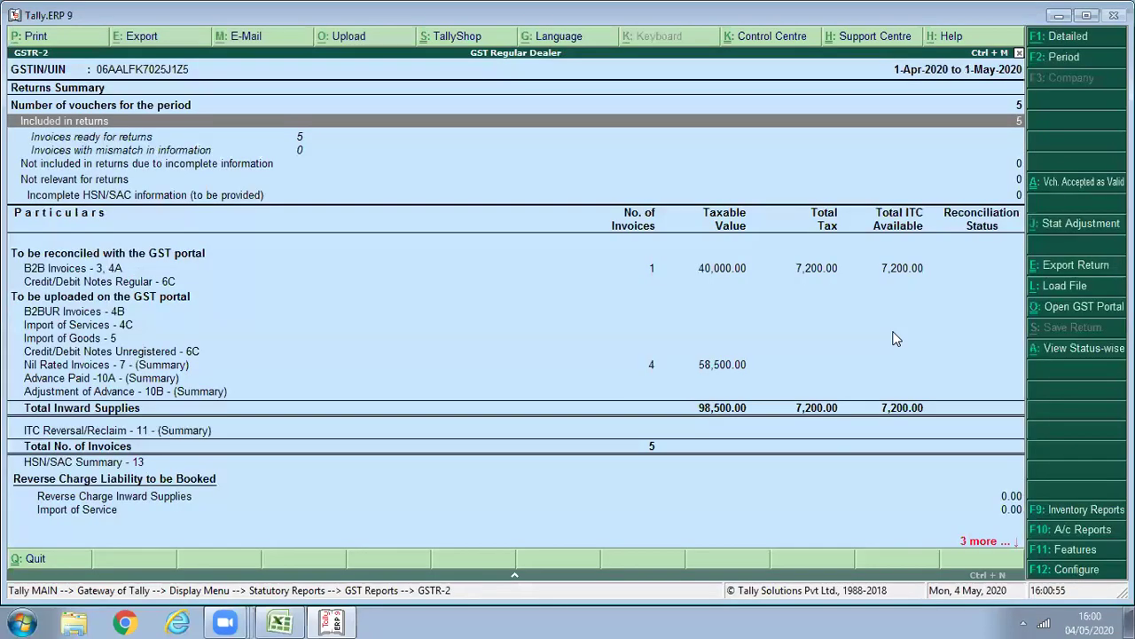
Review the Nil Rated Invoices register, now showing 6,000 Non-GST value, then close GSTR-2.
{"action": "key", "text": "Down"}
{"action": "key", "text": "Down"}
{"action": "key", "text": "Down"}
{"action": "key", "text": "Down"}
{"action": "key", "text": "Down"}
{"action": "key", "text": "Down"}
{"action": "key", "text": "Down"}
{"action": "key", "text": "Down"}
{"action": "key", "text": "Down"}
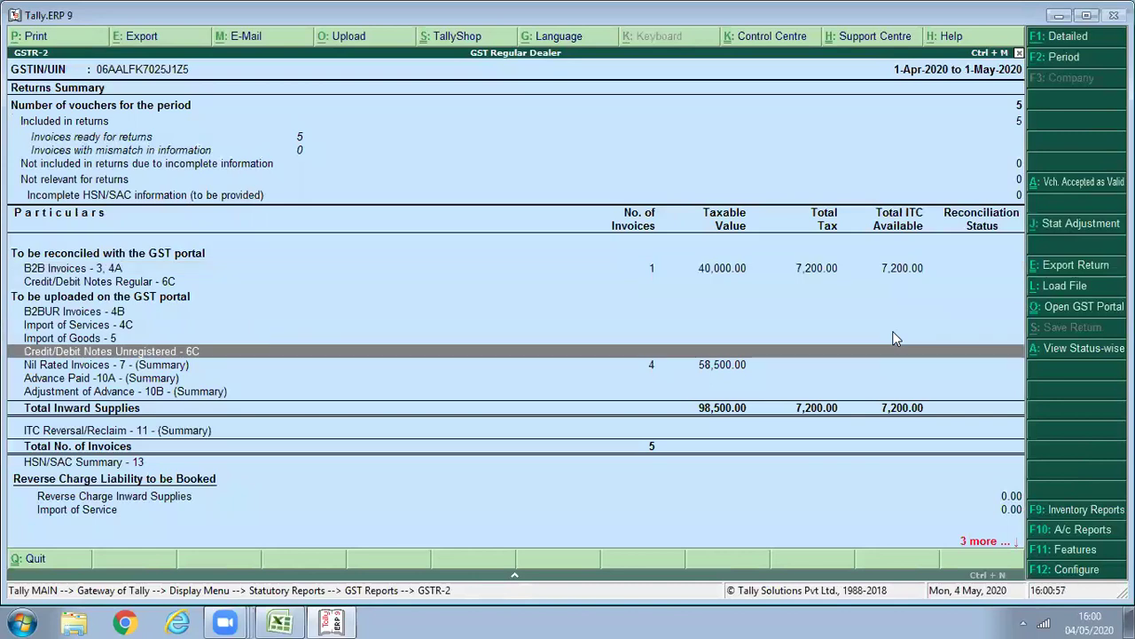
{"action": "key", "text": "Down"}
{"action": "key", "text": "Return"}
{"action": "key", "text": "Right"}
{"action": "key", "text": "Right"}
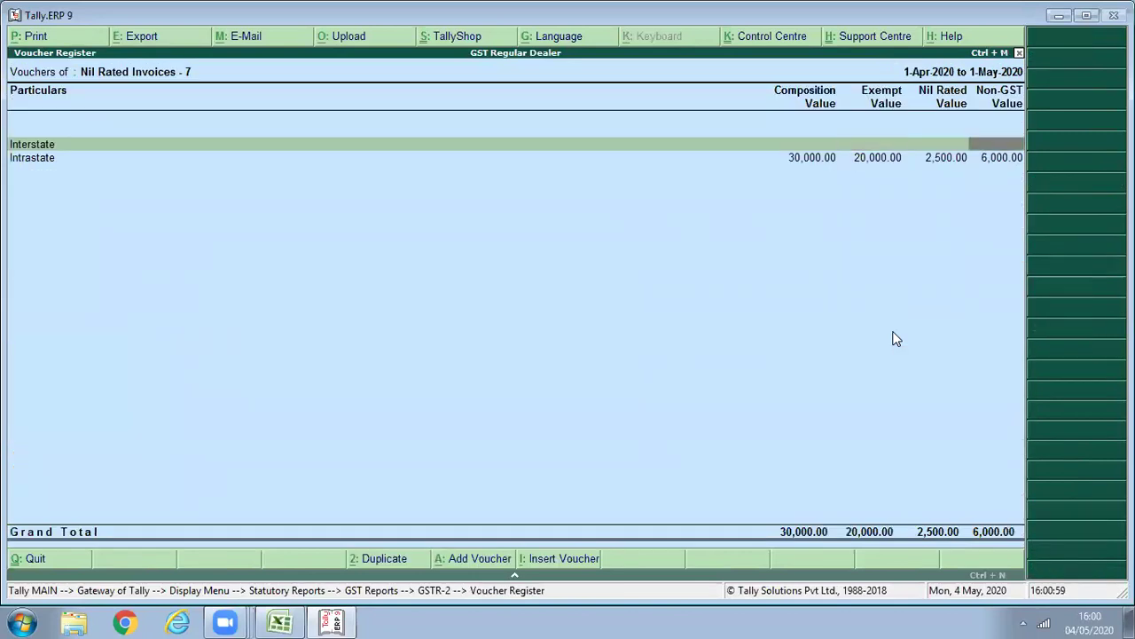
{"action": "key", "text": "Down"}
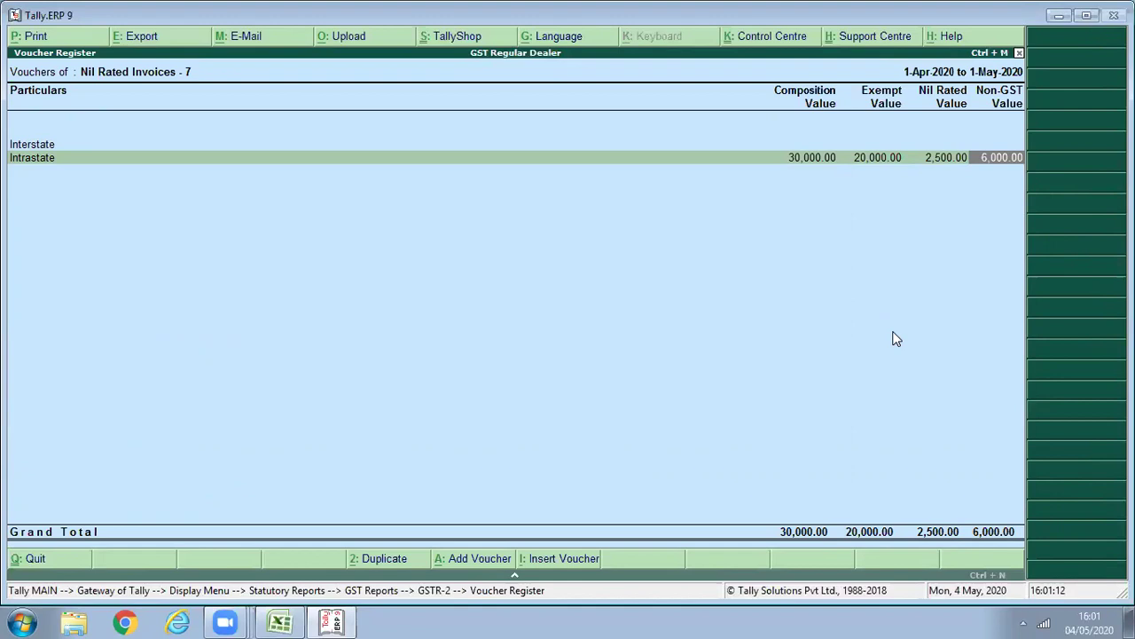
{"action": "key", "text": "Escape"}
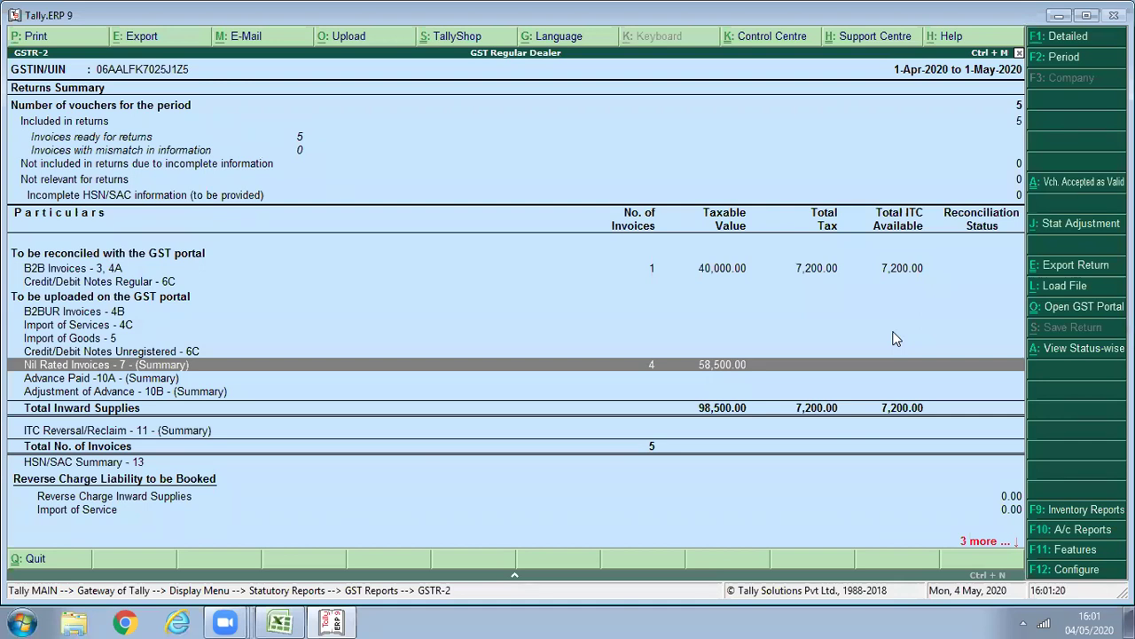
{"action": "key", "text": "Escape"}
Return to the Gateway, briefly opening and then discarding a new purchase voucher.
{"action": "key", "text": "Escape"}
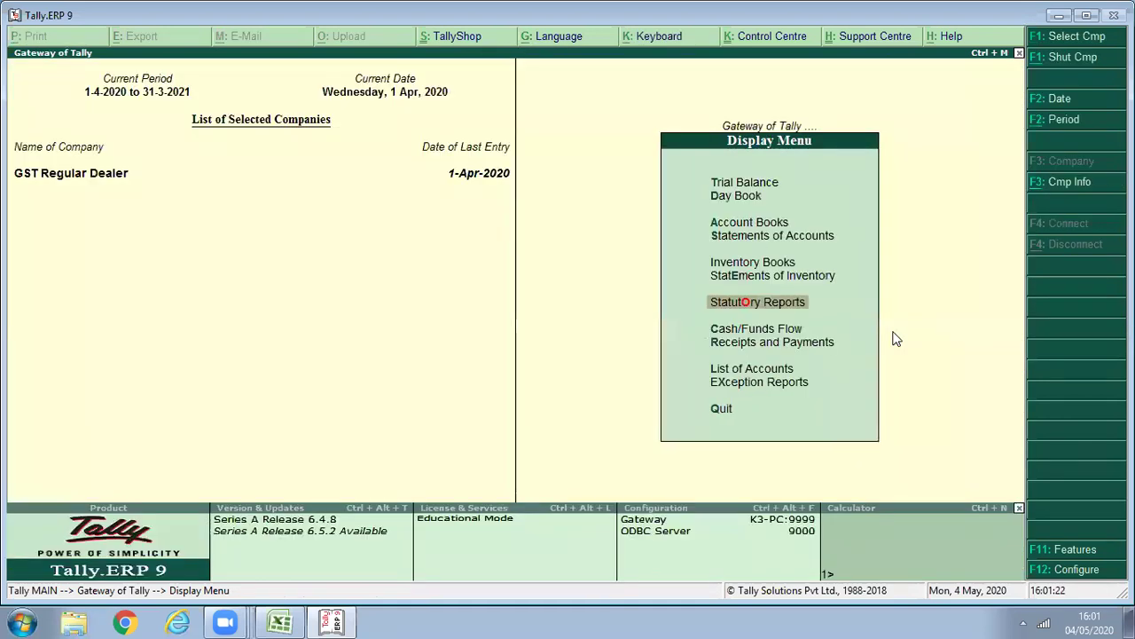
{"action": "key", "text": "Escape"}
{"action": "key", "text": "v"}
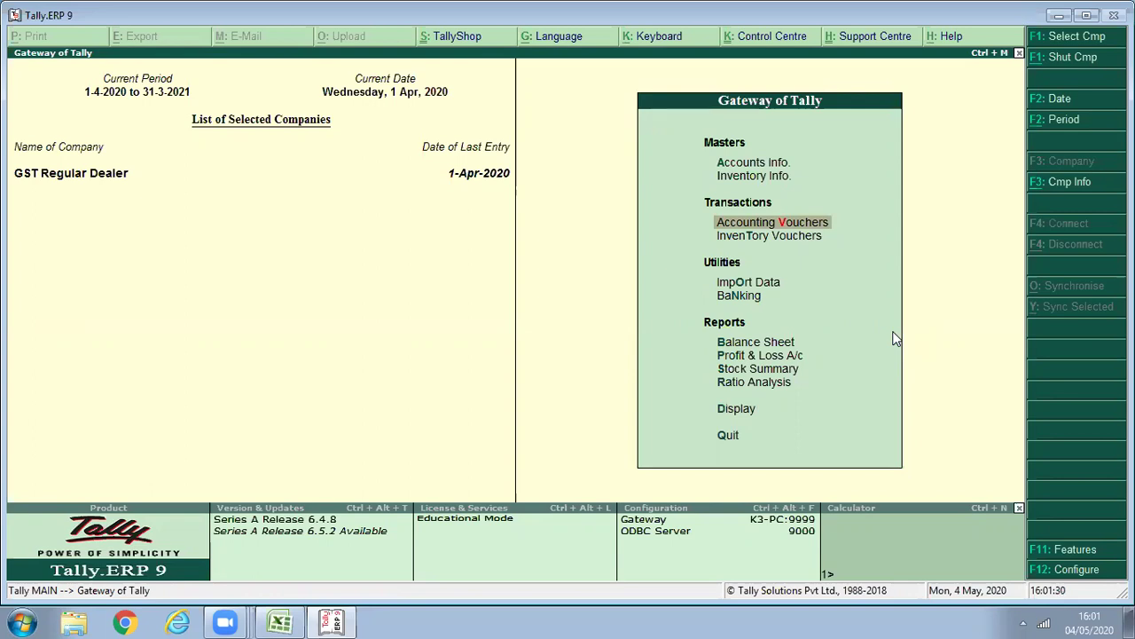
{"action": "key", "text": "Return"}
{"action": "key", "text": "Escape"}
Open the GSTR-3B report and set its period start date to 1-4-2020.
{"action": "key", "text": "p"}
{"action": "key", "text": "d"}
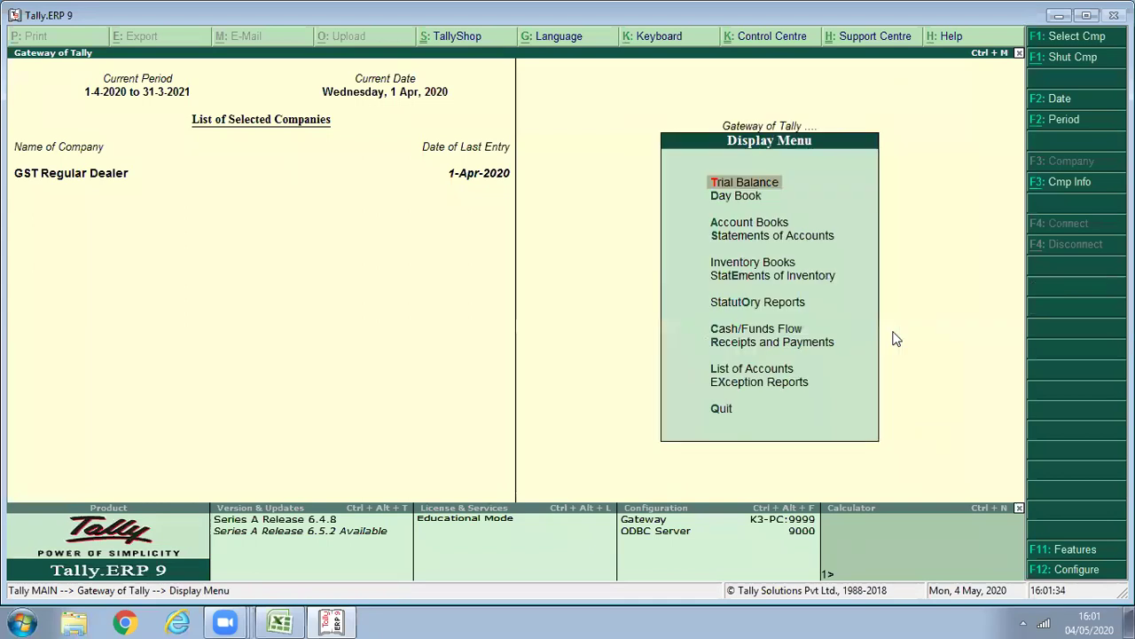
{"action": "key", "text": "s"}
{"action": "key", "text": "o"}
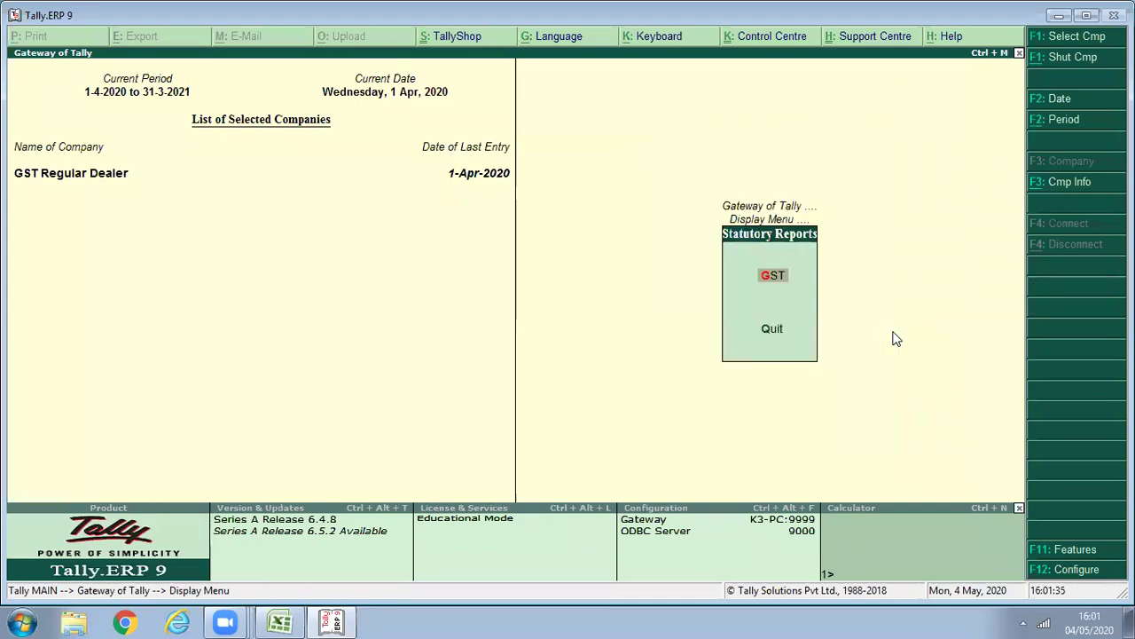
{"action": "key", "text": "g"}
{"action": "key", "text": "3"}
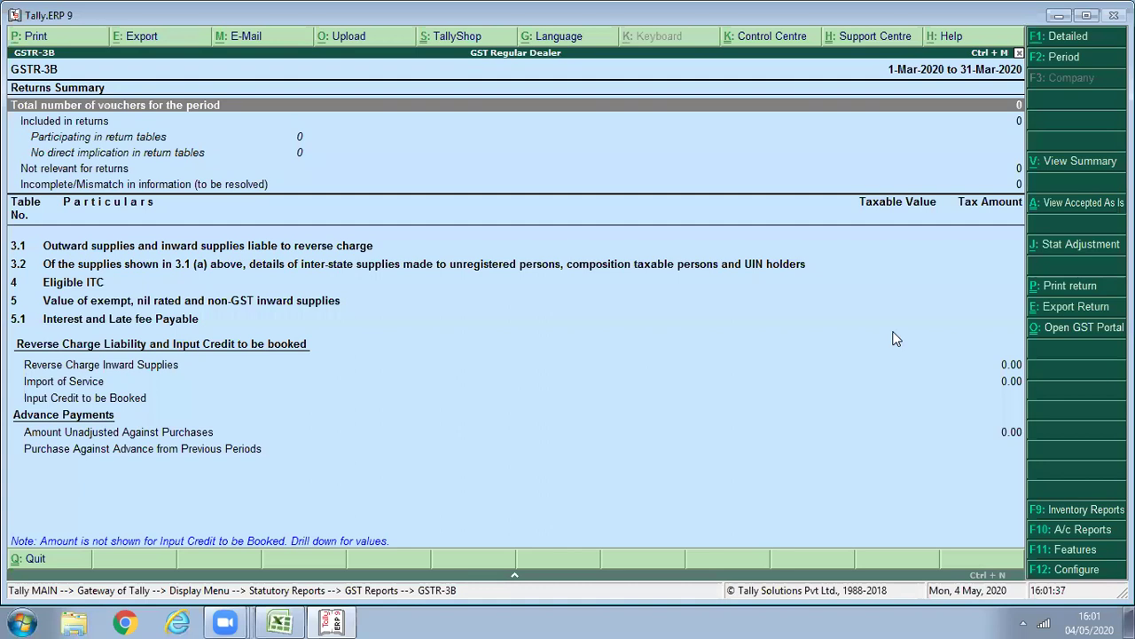
{"action": "key", "text": "F2"}
{"action": "type", "text": "1-4-2020"}
{"action": "key", "text": "Return"}
Set the GSTR-3B end date to 1-5-2020 and review the rows from Eligible ITC to Non GST supply.
{"action": "type", "text": "1/5"}
{"action": "key", "text": "Return"}
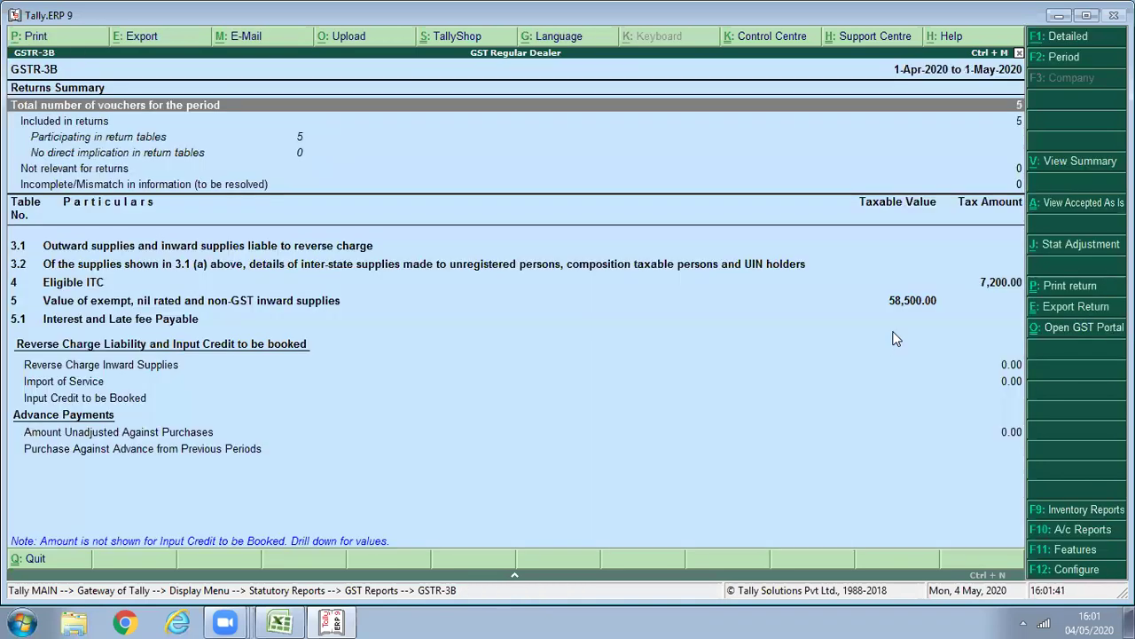
{"action": "key", "text": "Down"}
{"action": "key", "text": "Down"}
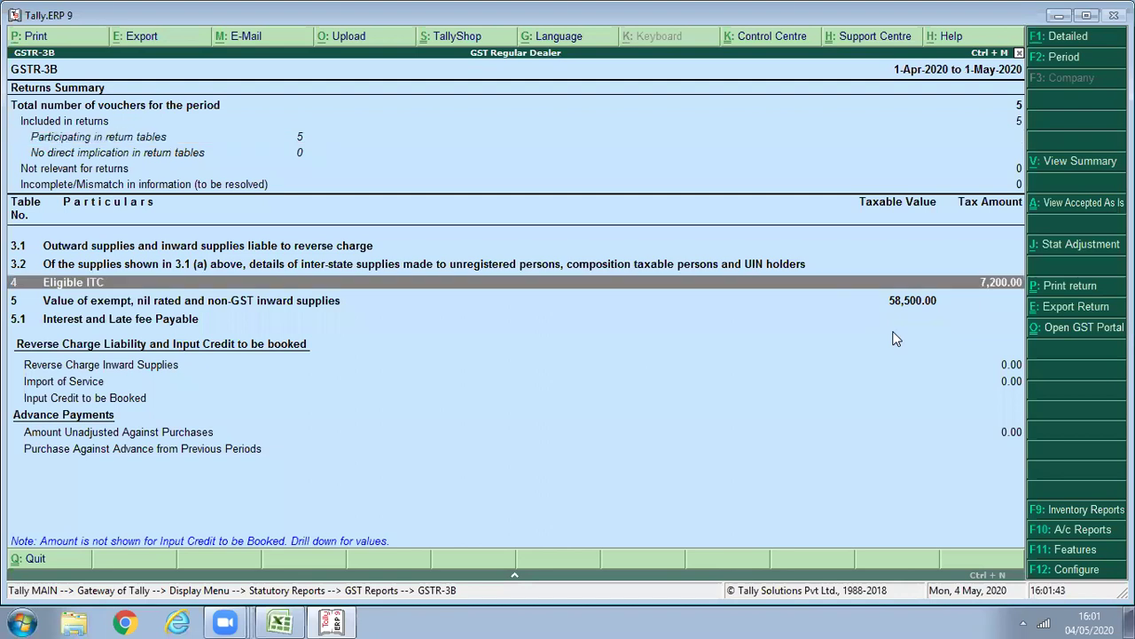
{"action": "key", "text": "Down"}
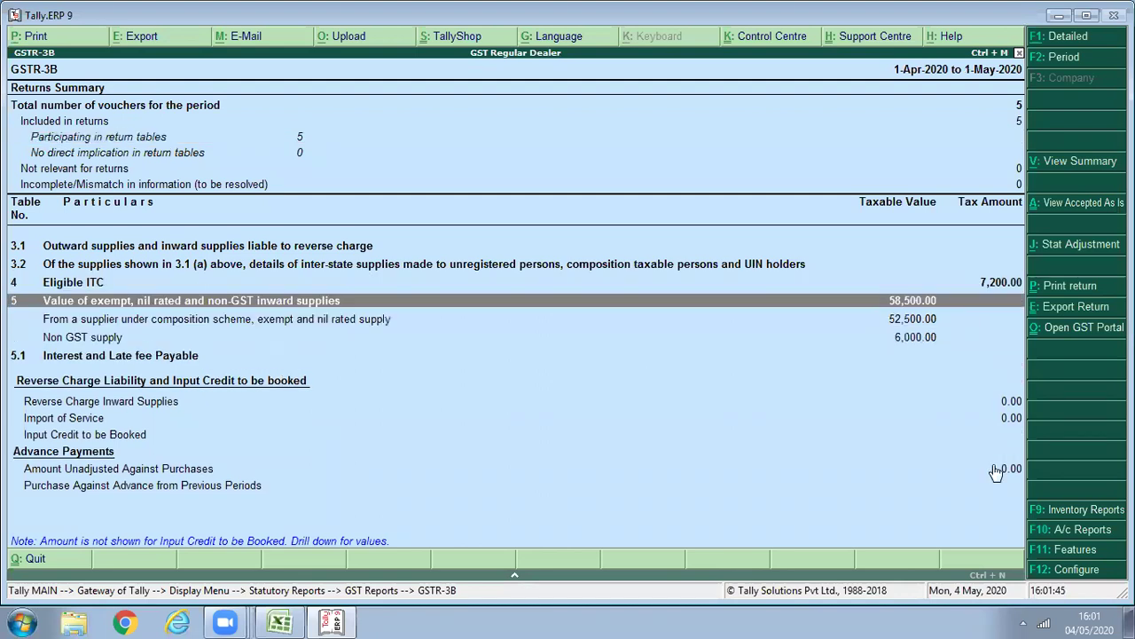
{"action": "key", "text": "Down"}
{"action": "key", "text": "Down"}
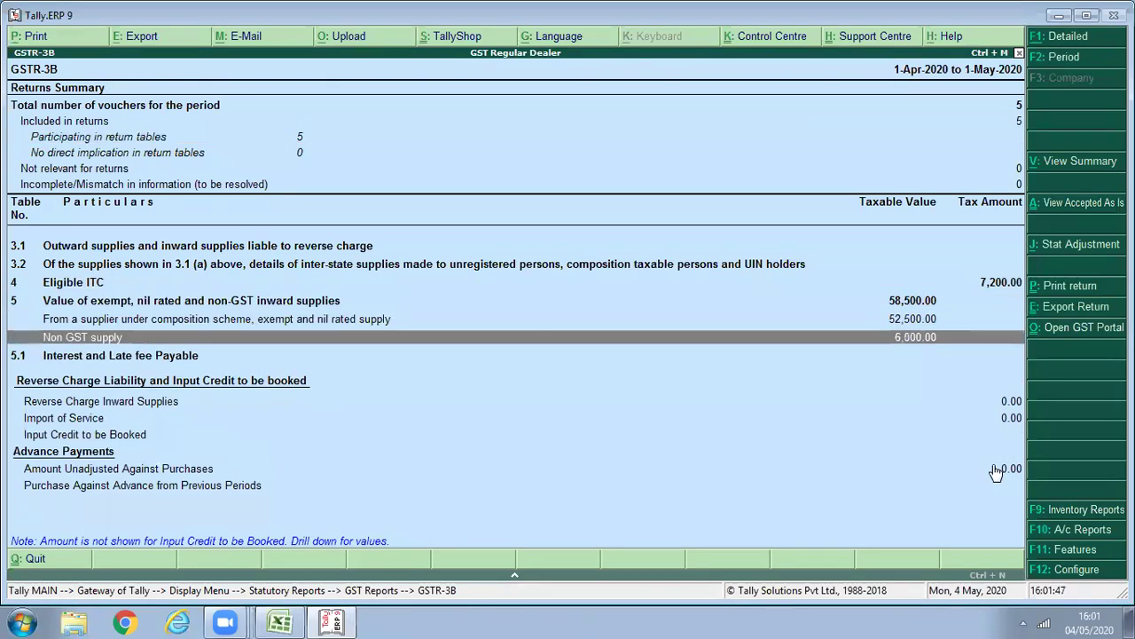
{"action": "key", "text": "Up"}
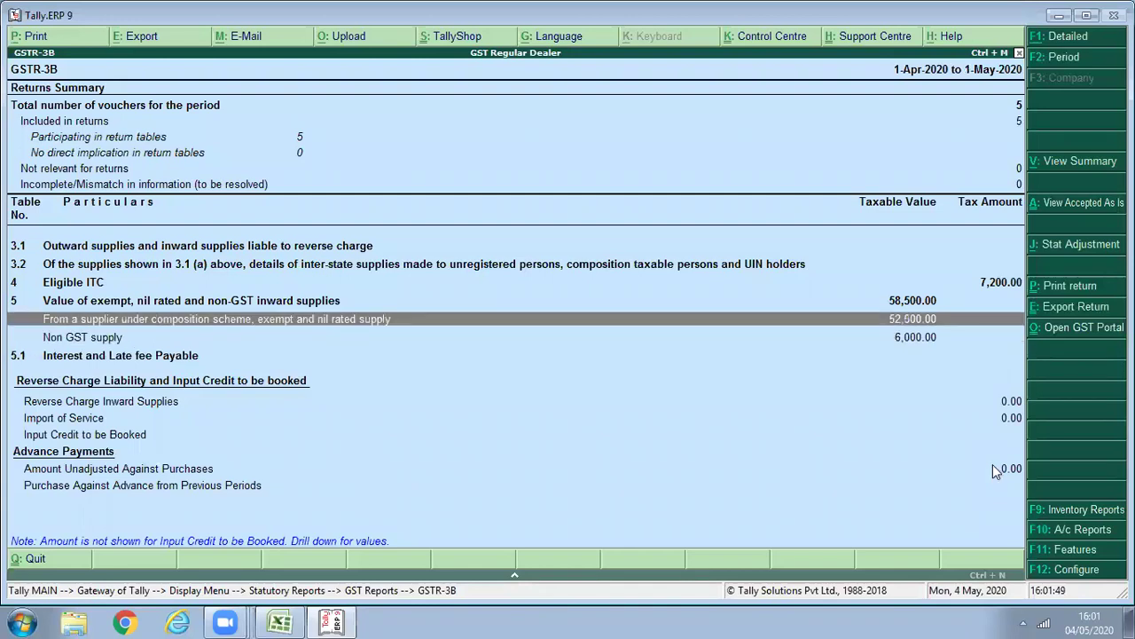
Drill into the 52,500 composition/exempt/nil-rated row to check its breakdown, then close GSTR-3B.
{"action": "key", "text": "Return"}
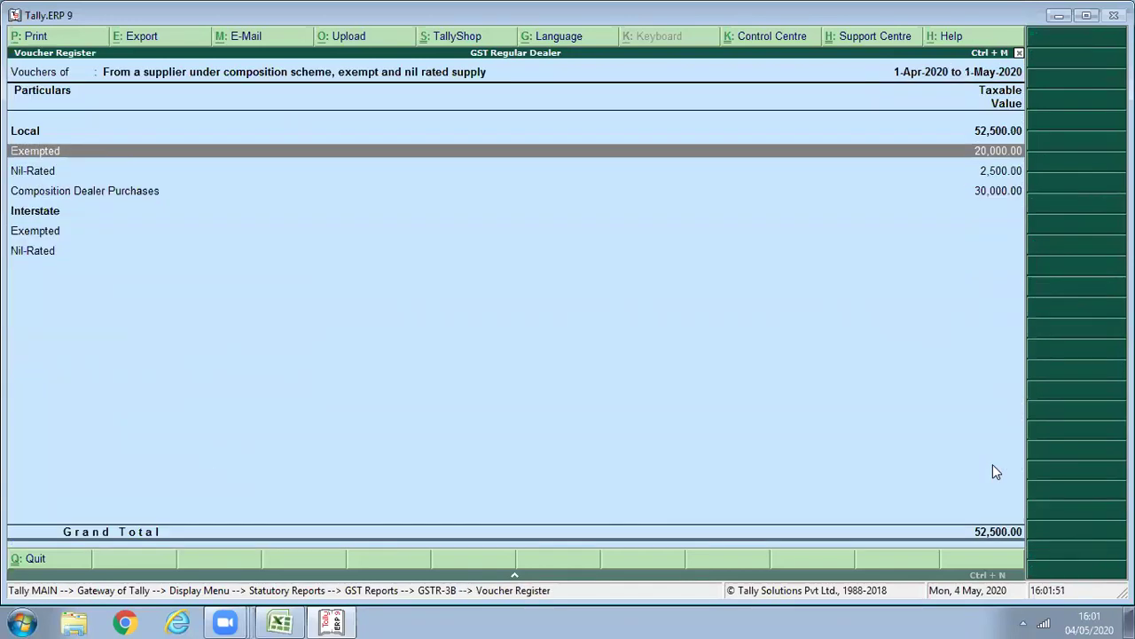
{"action": "key", "text": "Down"}
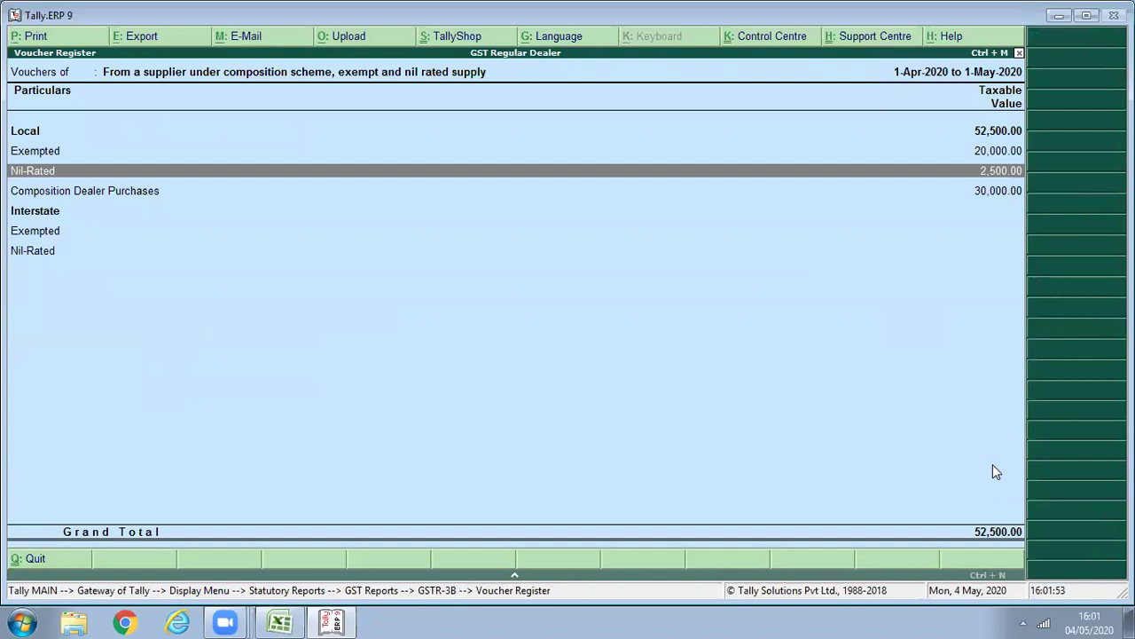
{"action": "key", "text": "Down"}
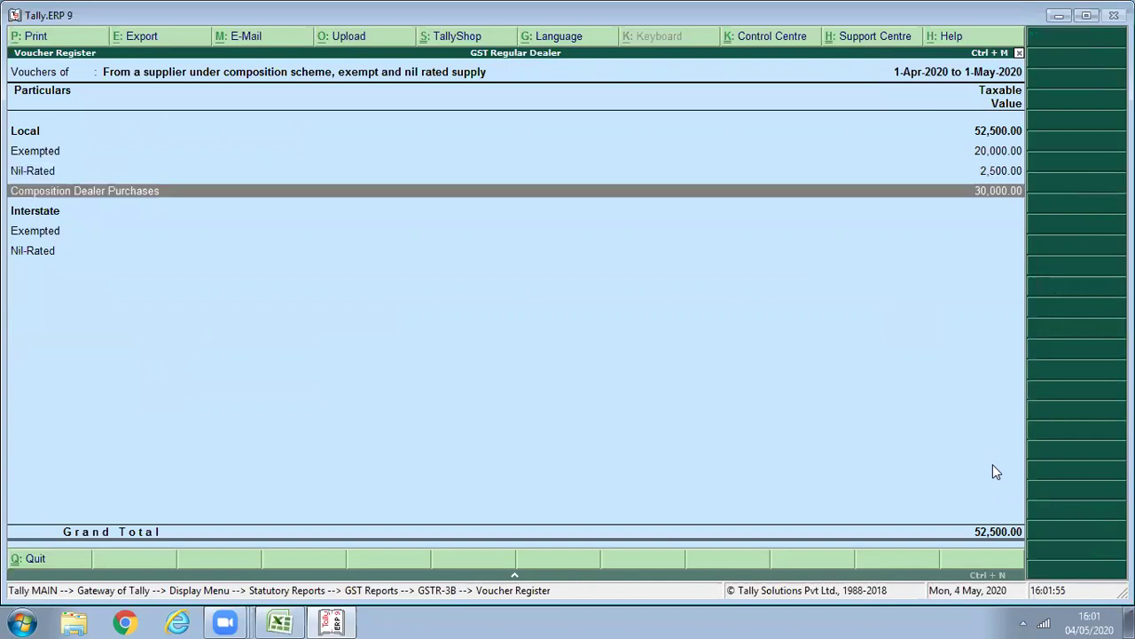
{"action": "key", "text": "Down"}
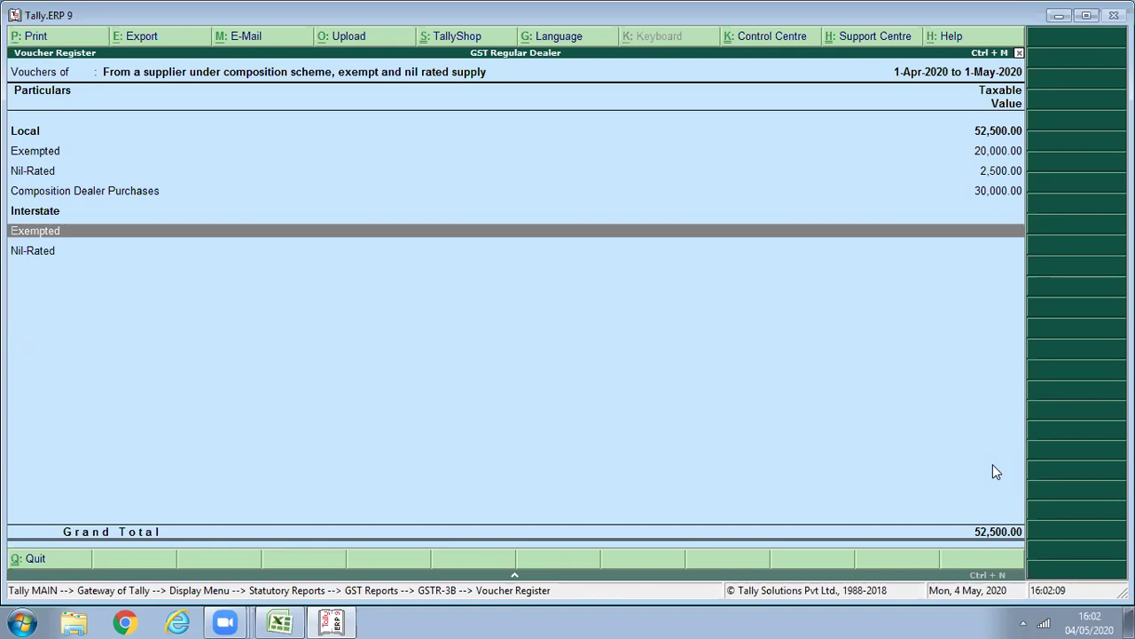
{"action": "key", "text": "Escape"}
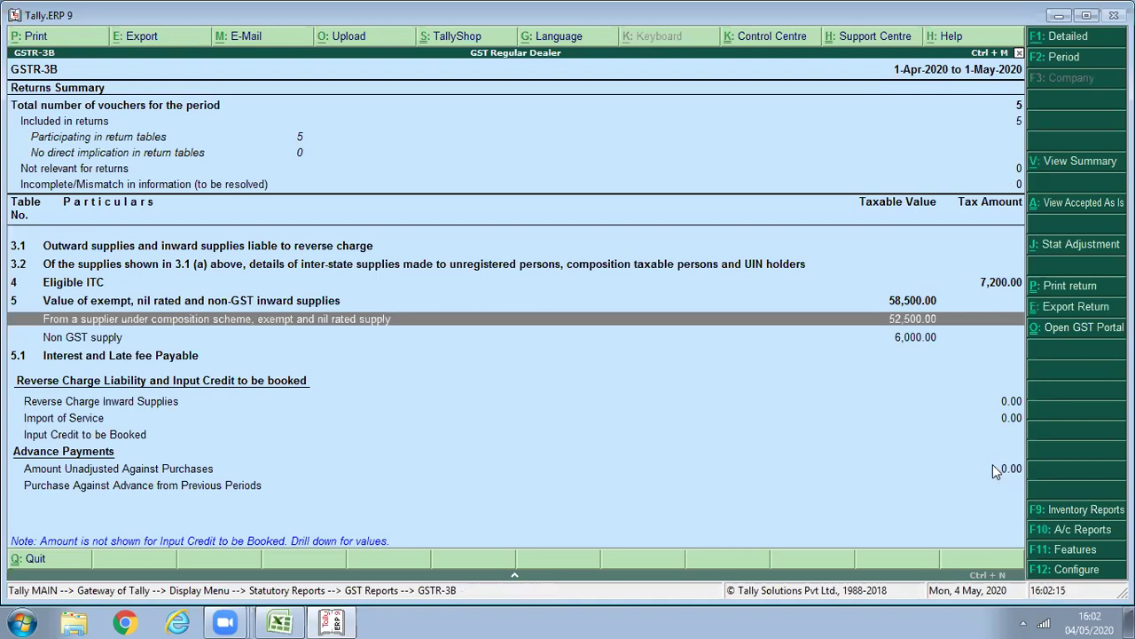
{"action": "key", "text": "Escape"}
Open GSTR-2 for the period 1-4-2020 to 1-5-2020.
{"action": "key", "text": "2"}
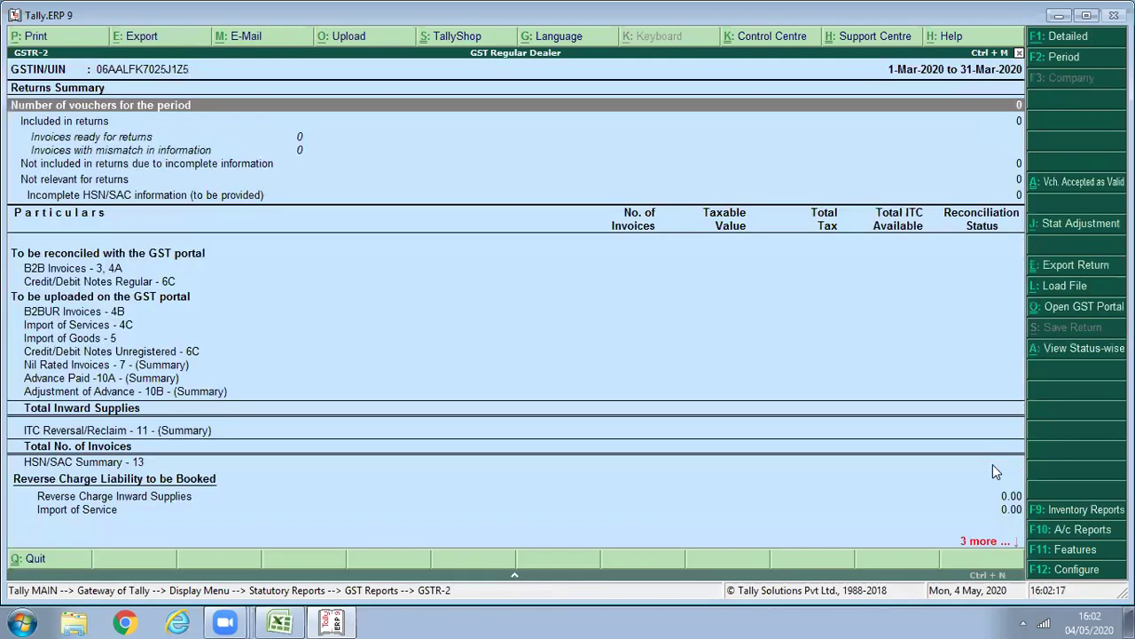
{"action": "key", "text": "F2"}
{"action": "type", "text": "1/4"}
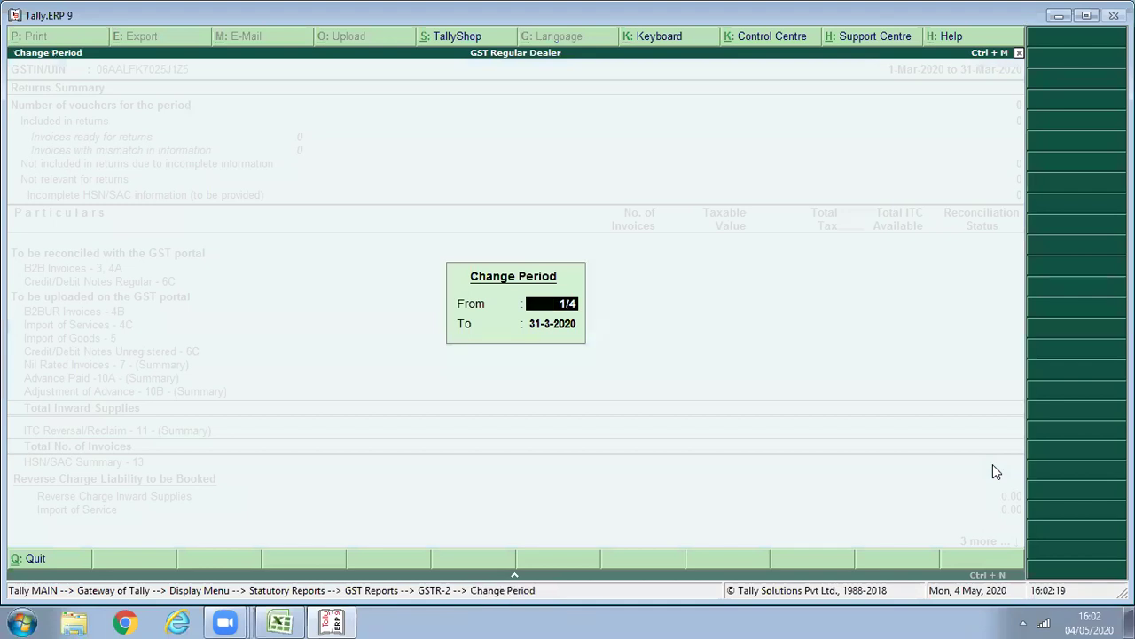
{"action": "key", "text": "Return"}
{"action": "type", "text": "1/5"}
{"action": "key", "text": "Return"}
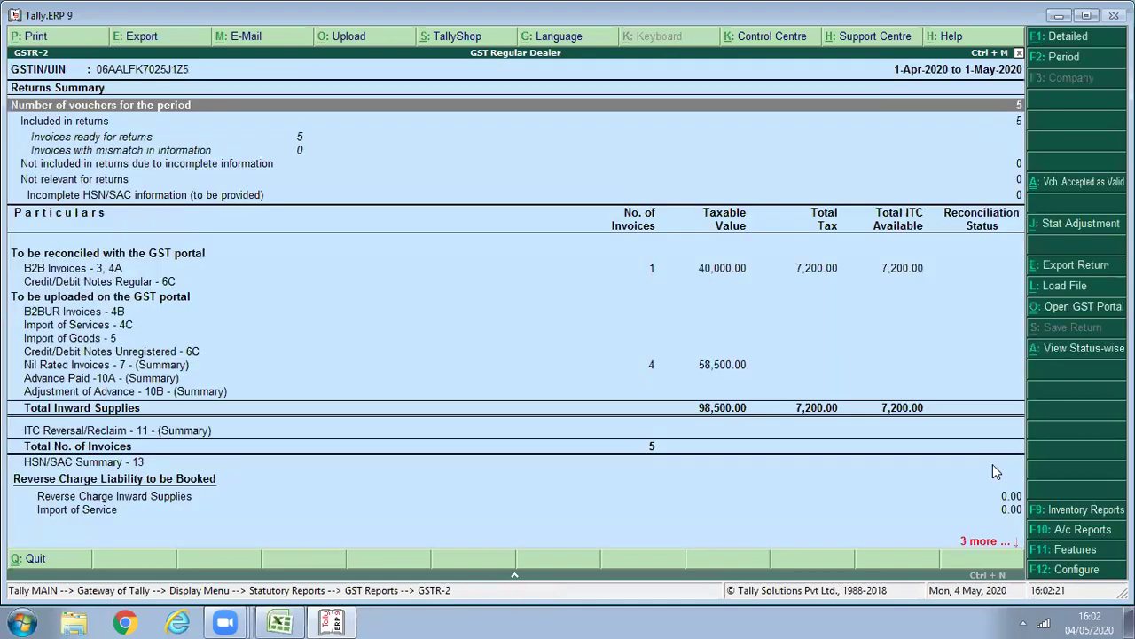
Review the B2BUR and Nil Rated Invoices rows (58,500), then exit to the Display Menu.
{"action": "key", "text": "Down"}
{"action": "key", "text": "Down"}
{"action": "key", "text": "Down"}
{"action": "key", "text": "Down"}
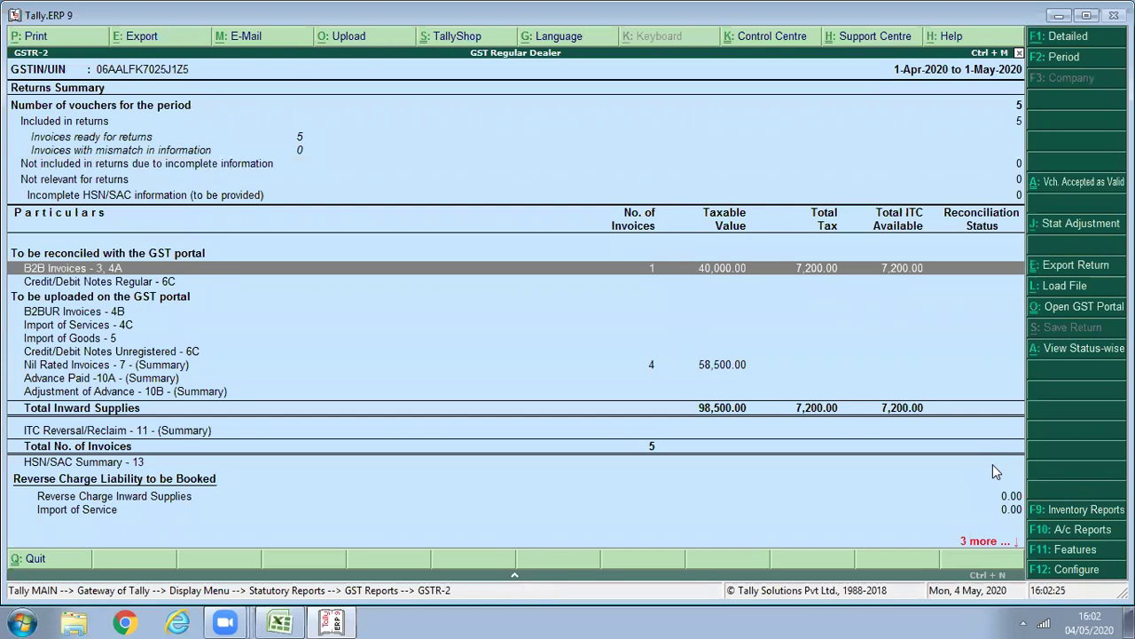
{"action": "key", "text": "Down"}
{"action": "key", "text": "Down"}
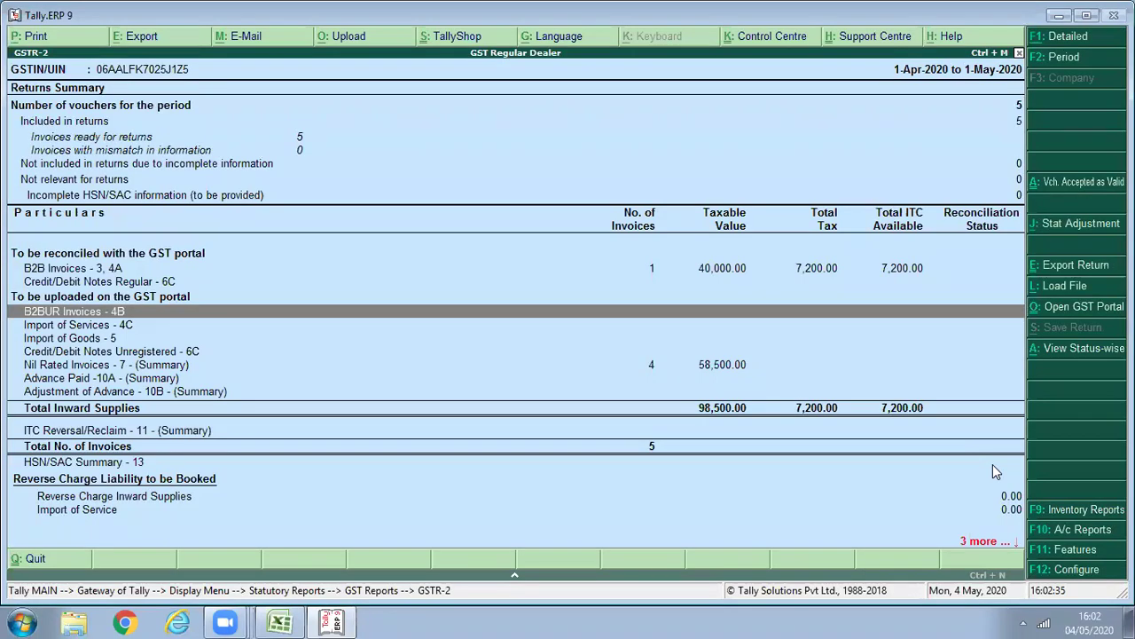
{"action": "key", "text": "Down"}
{"action": "key", "text": "Down"}
{"action": "key", "text": "Down"}
{"action": "key", "text": "Down"}
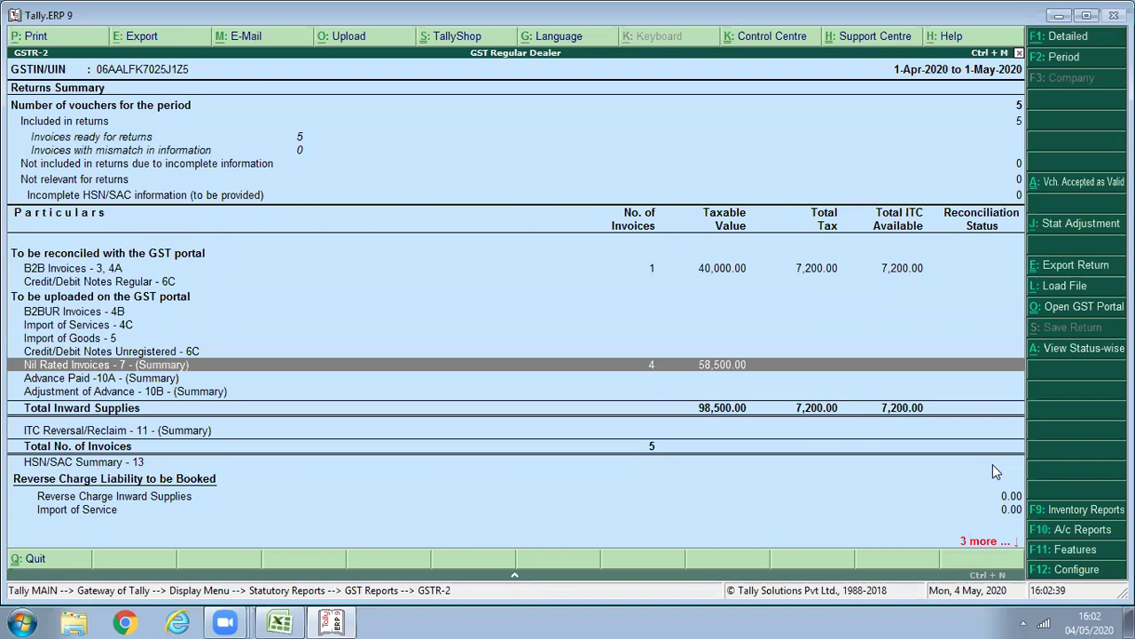
{"action": "key", "text": "Up"}
{"action": "key", "text": "Up"}
{"action": "key", "text": "Up"}
{"action": "key", "text": "Escape"}
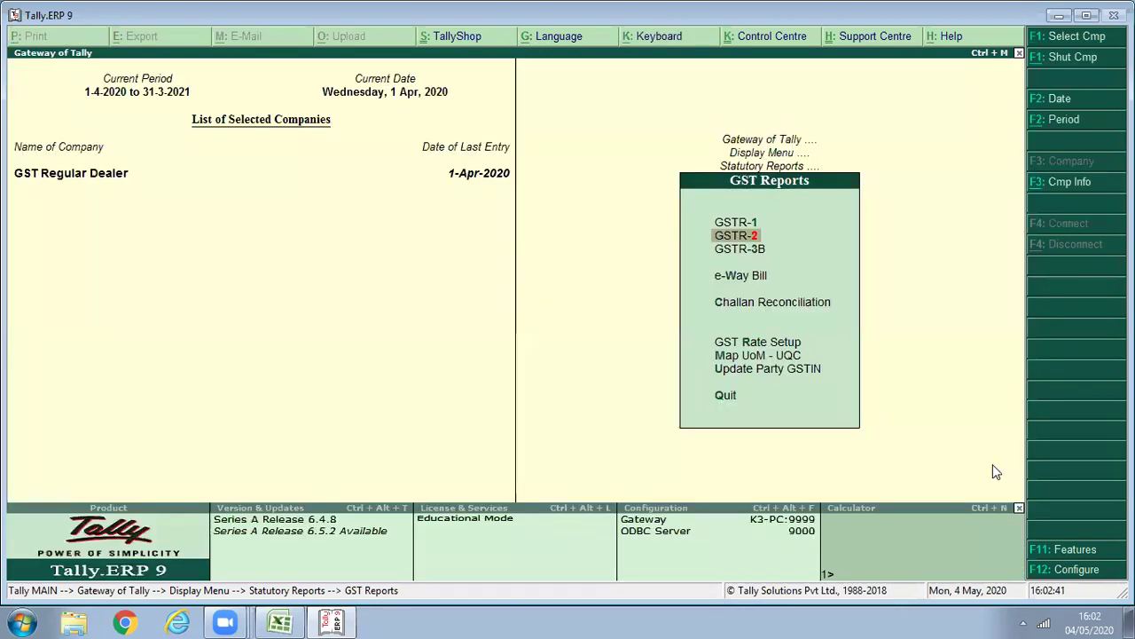
{"action": "key", "text": "Escape"}
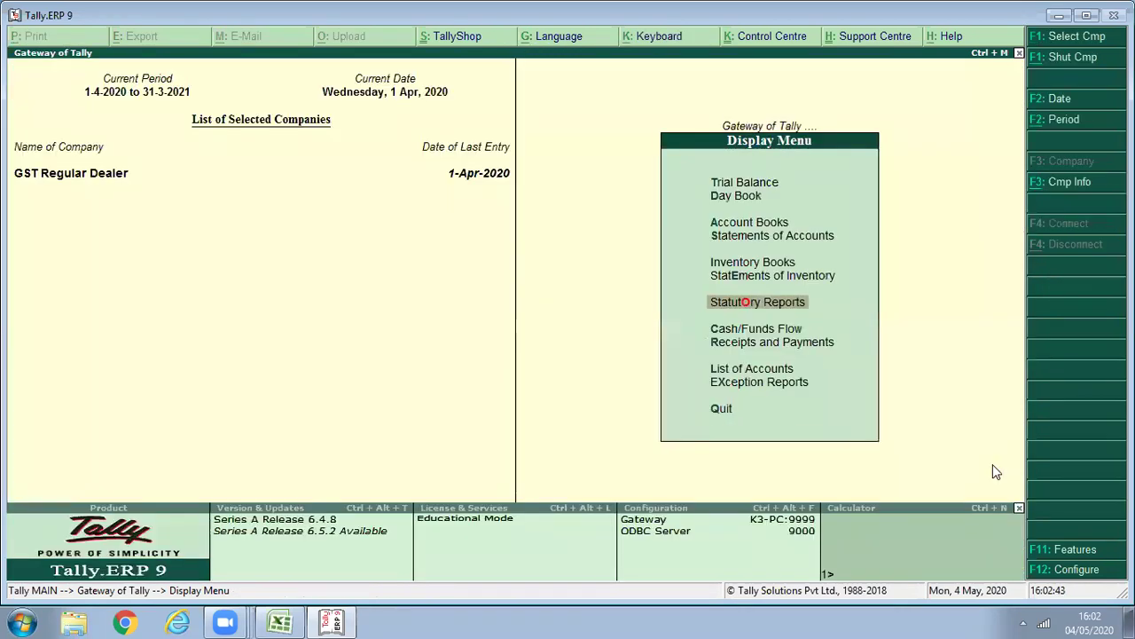
{"action": "key", "text": "Escape"}
Start purchase voucher 6 with invoice 006, Cash party, state Haryana and the Purchase ledger.
{"action": "key", "text": "v"}
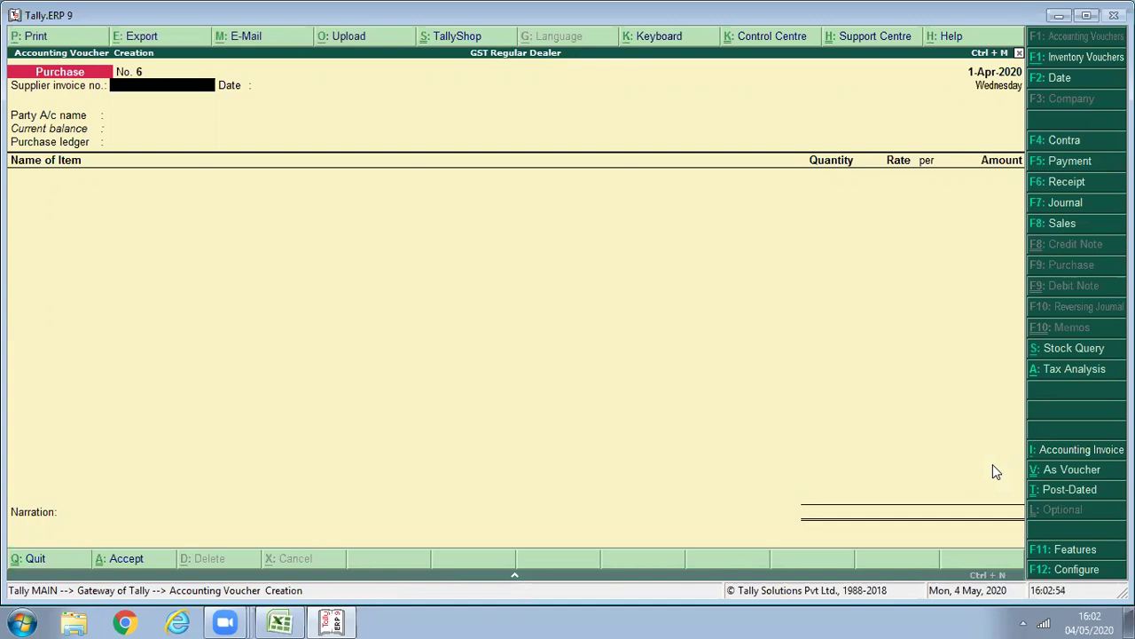
{"action": "type", "text": "006"}
{"action": "key", "text": "Return"}
{"action": "key", "text": "Return"}
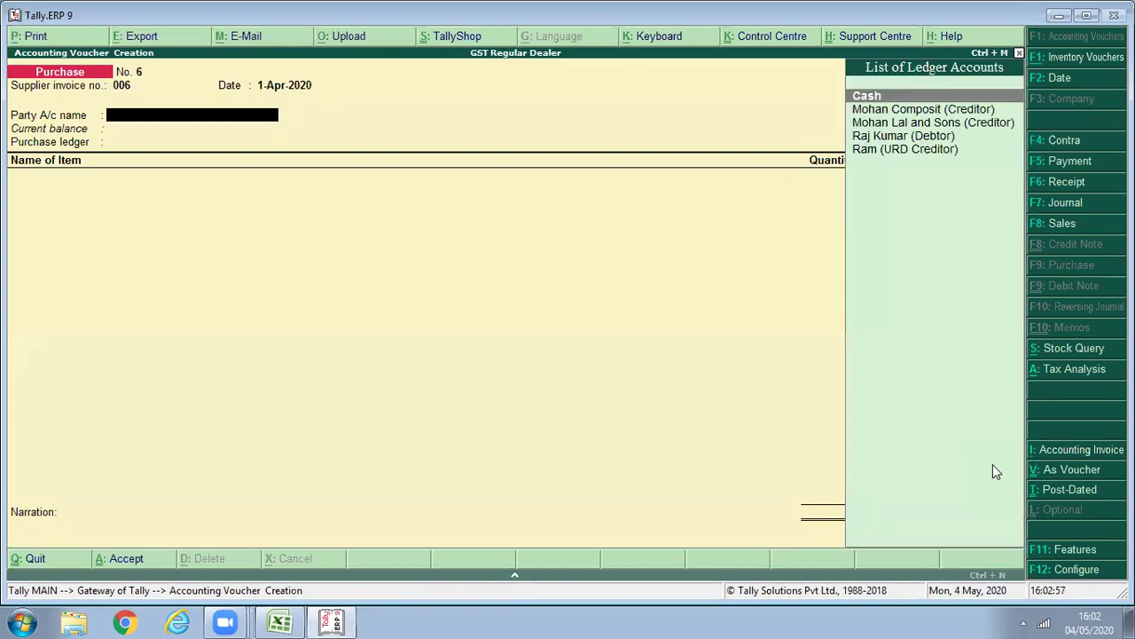
{"action": "key", "text": "Return"}
{"action": "key", "text": "Return"}
{"action": "key", "text": "Return"}
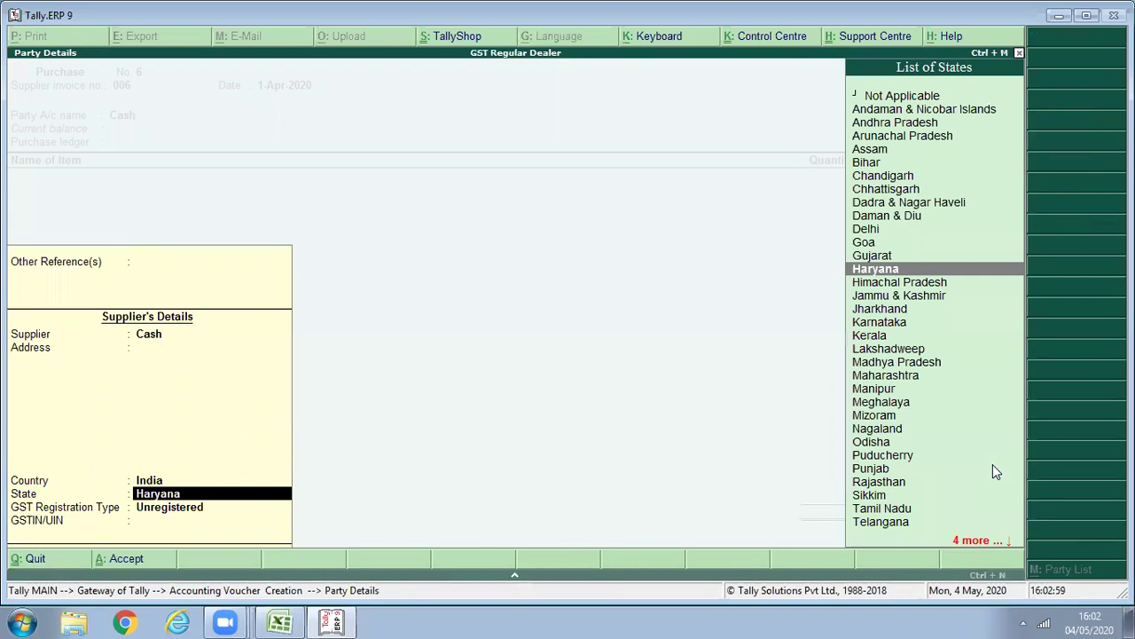
{"action": "key", "text": "Return"}
{"action": "key", "text": "Return"}
{"action": "key", "text": "Return"}
{"action": "key", "text": "Return"}
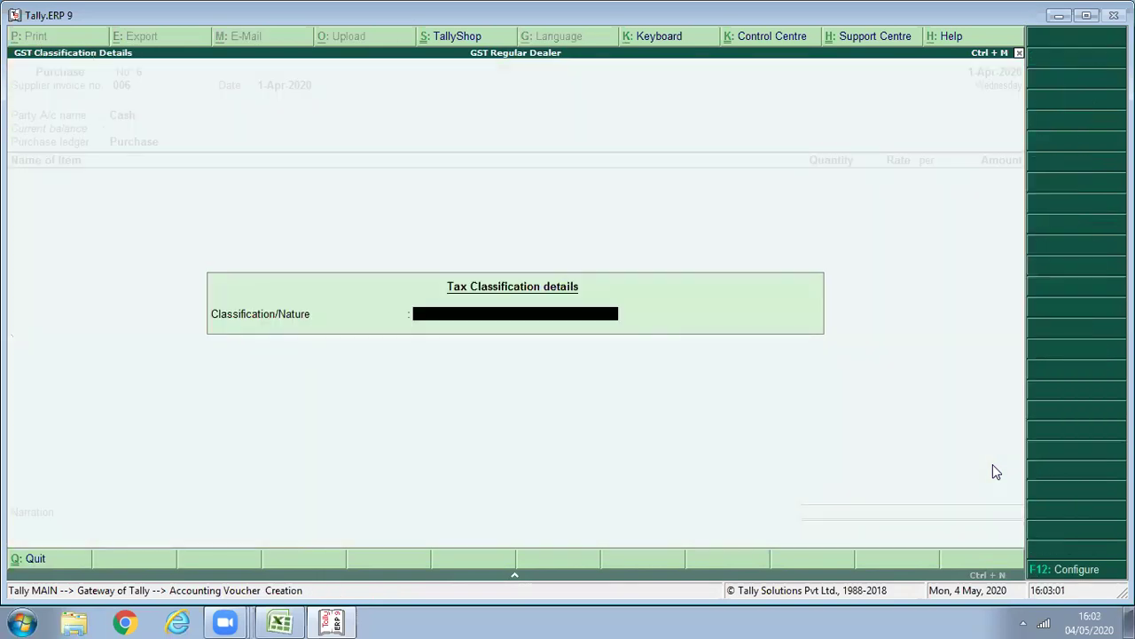
{"action": "key", "text": "Return"}
Add 2 Pcs of Samsung Mobile Guru M110 at 800.00, totalling 1,600.00.
{"action": "type", "text": "S"}
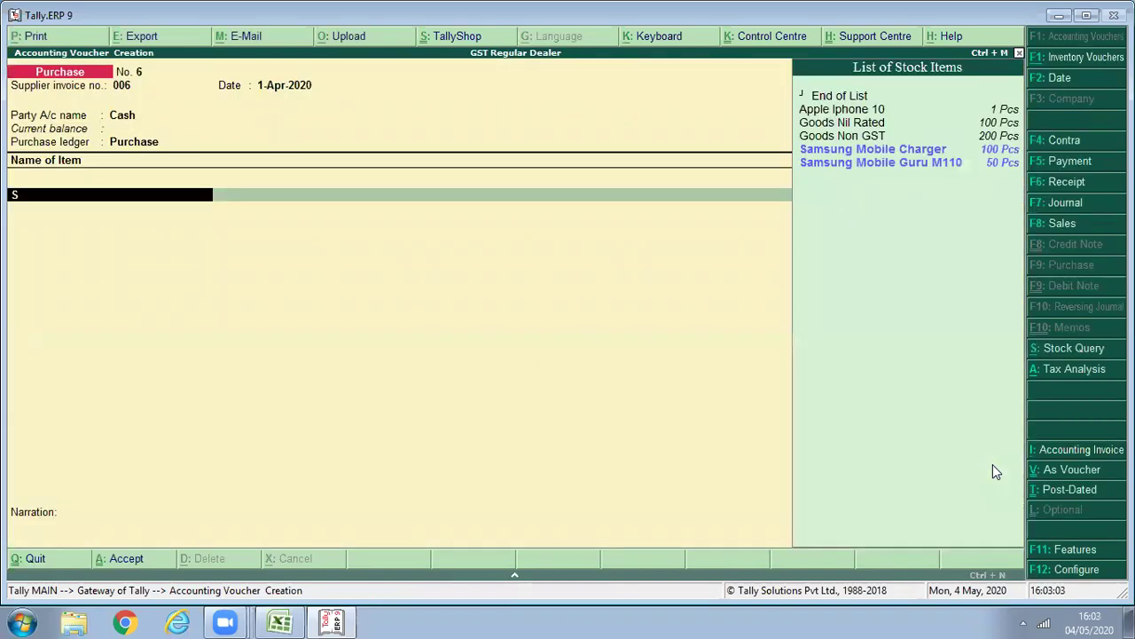
{"action": "key", "text": "Down"}
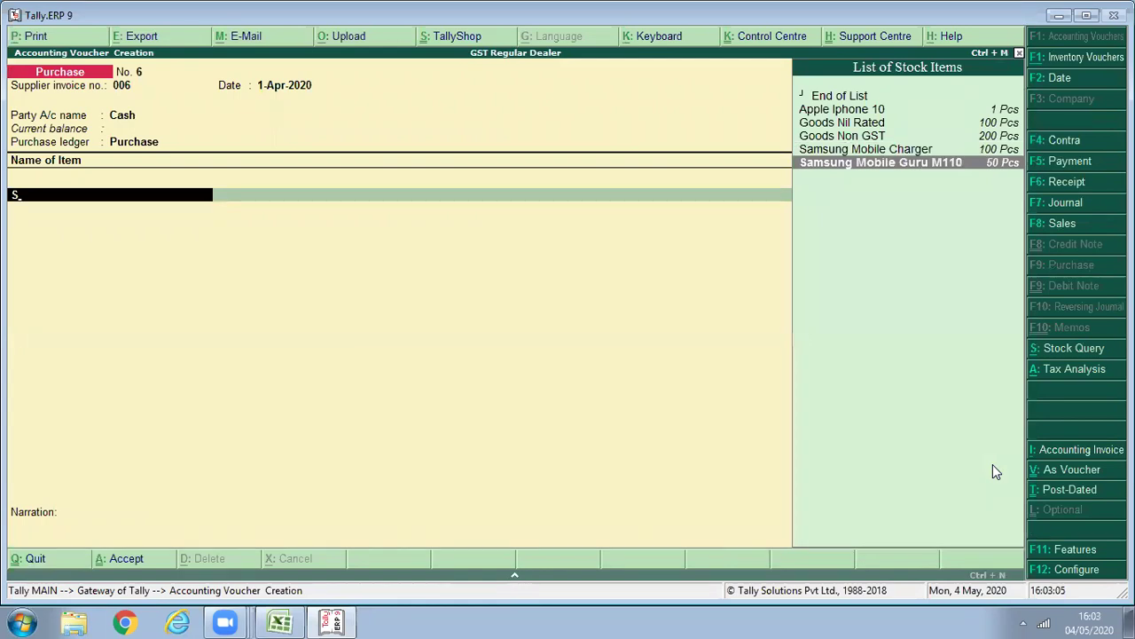
{"action": "key", "text": "Return"}
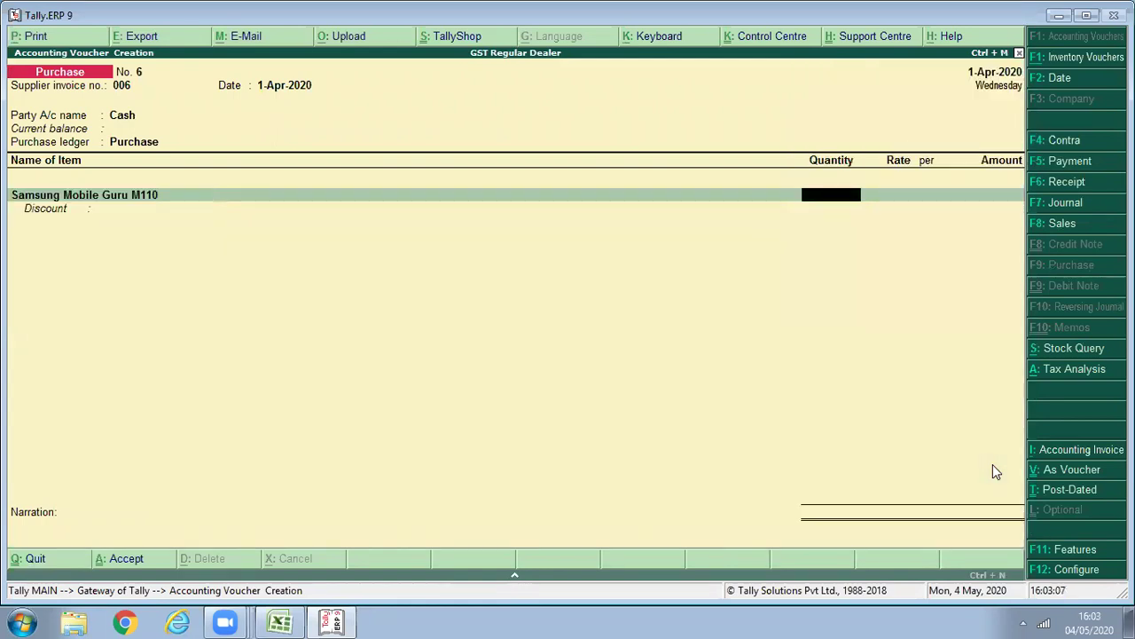
{"action": "type", "text": "2"}
{"action": "key", "text": "Return"}
{"action": "key", "text": "Return"}
{"action": "key", "text": "Return"}
{"action": "key", "text": "Return"}
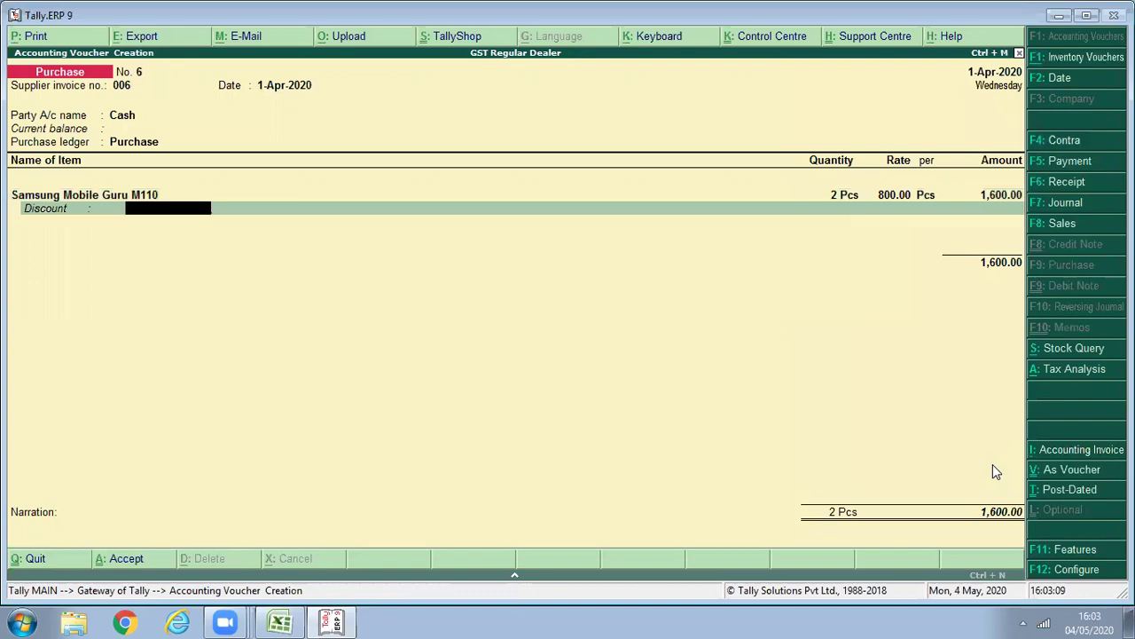
{"action": "key", "text": "Return"}
{"action": "key", "text": "Return"}
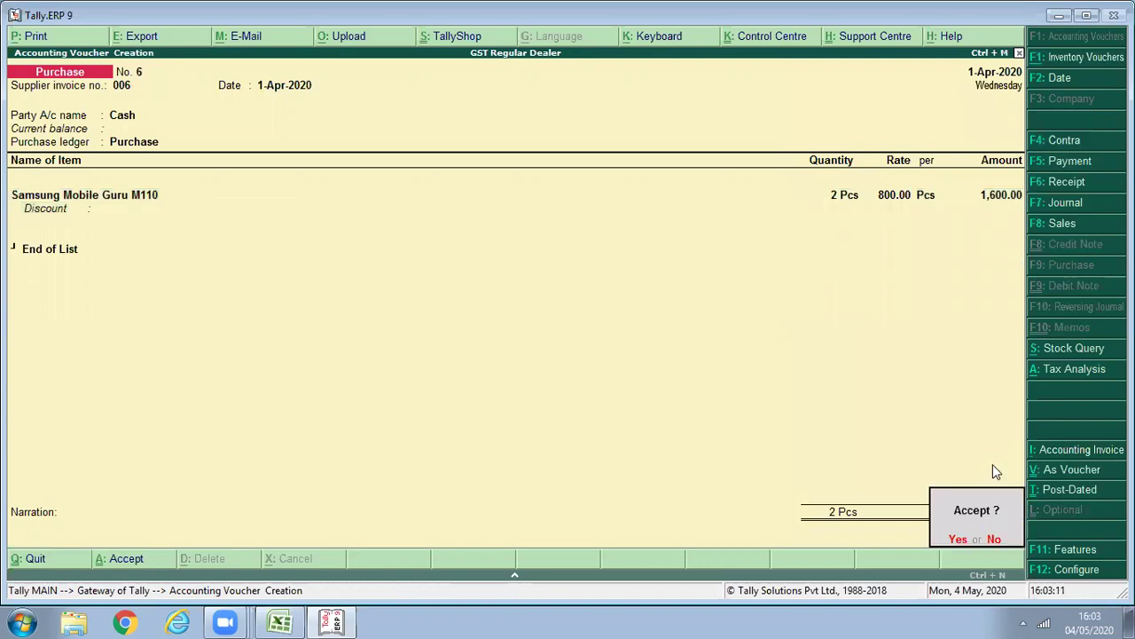
Save purchase voucher 6 and show GSTR-2 for 1-4-2020 to 1-5-2020.
{"action": "key", "text": "y"}
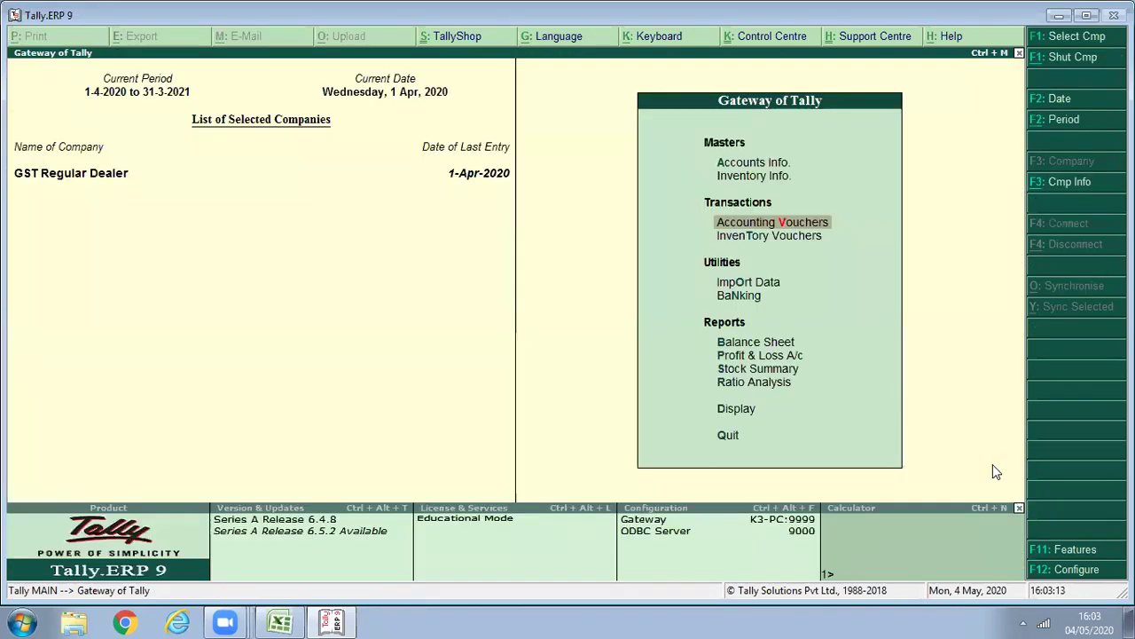
{"action": "key", "text": "d"}
{"action": "key", "text": "o"}
{"action": "key", "text": "g"}
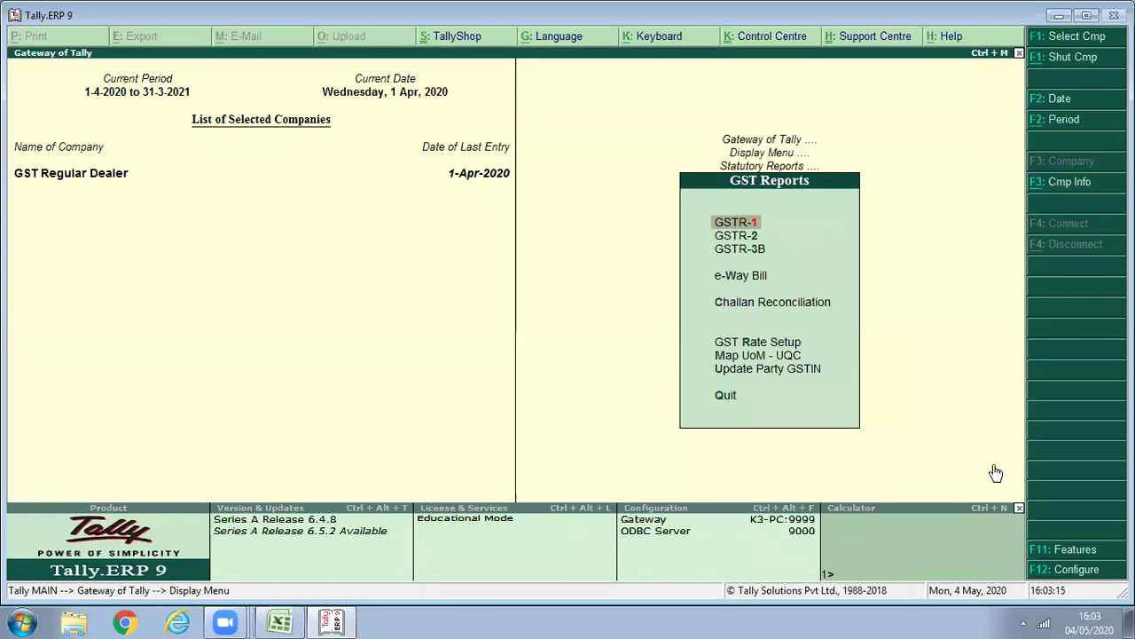
{"action": "key", "text": "Down"}
{"action": "key", "text": "Return"}
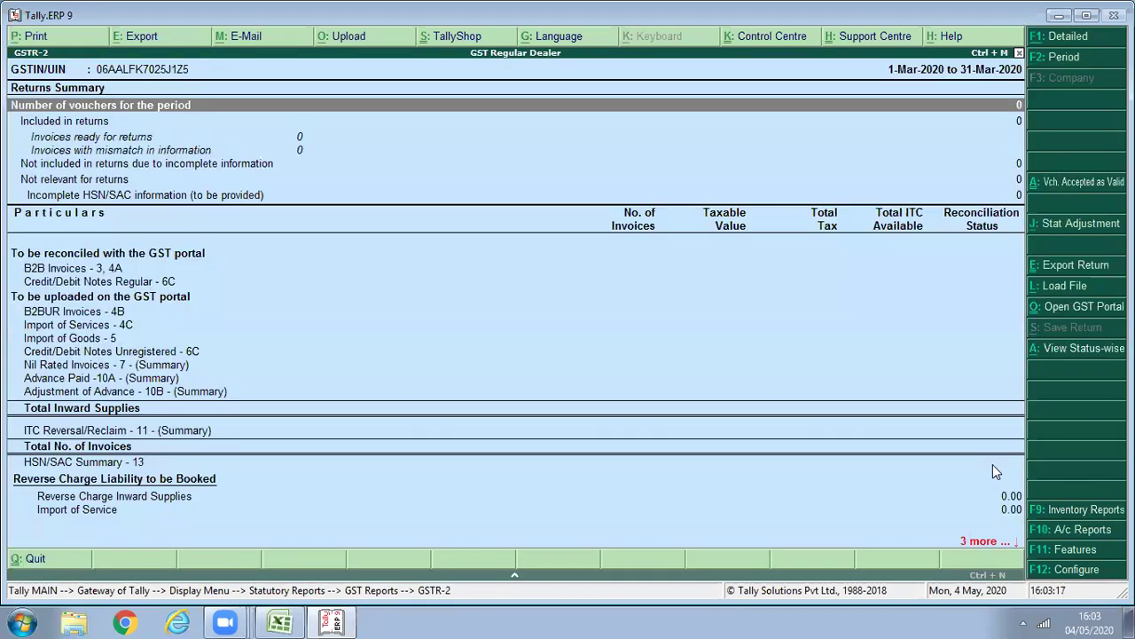
{"action": "key", "text": "F2"}
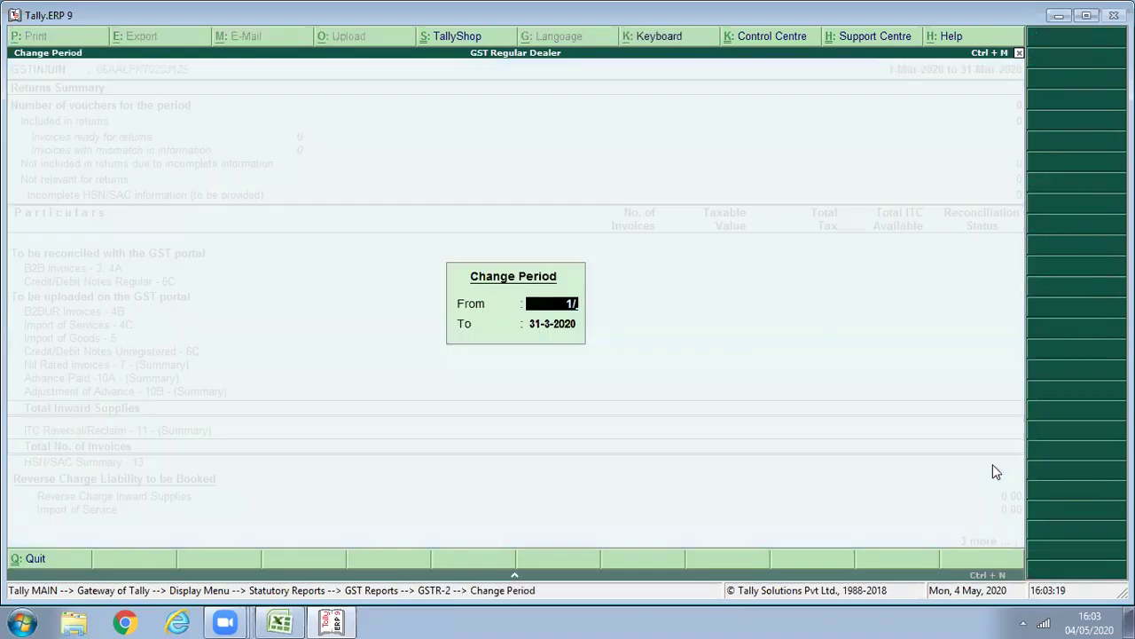
{"action": "key", "text": "Return"}
{"action": "type", "text": "1/5"}
{"action": "key", "text": "Return"}
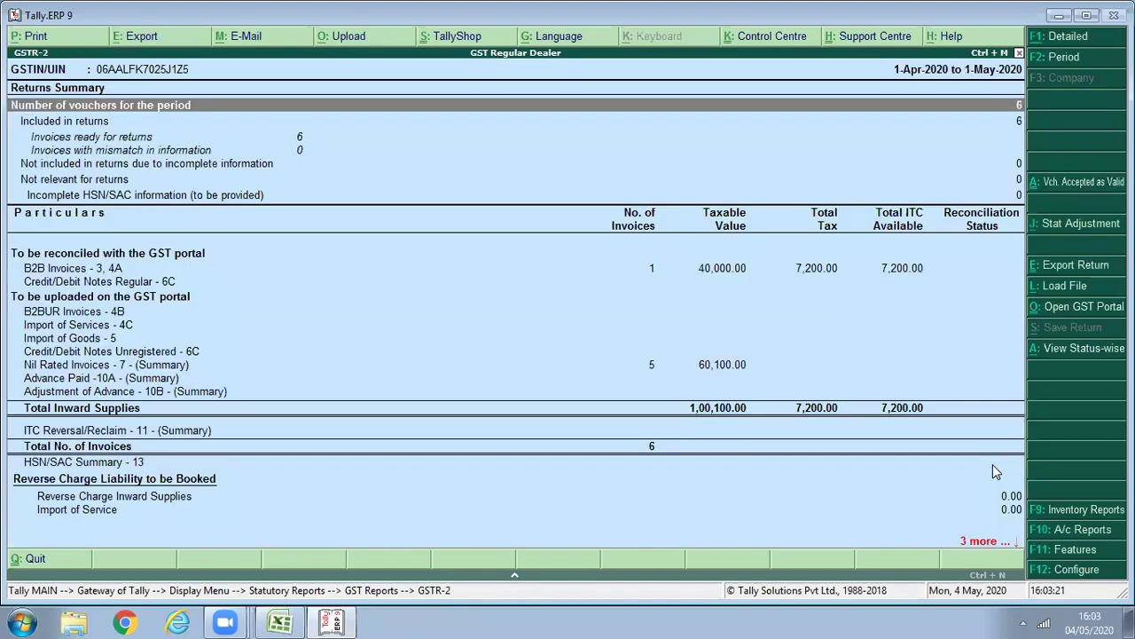
Drill into Nil Rated Invoices' intrastate exempt vouchers to confirm cash invoice 006 for 1,600.
{"action": "key", "text": "Down"}
{"action": "key", "text": "Down"}
{"action": "key", "text": "Down"}
{"action": "key", "text": "Down"}
{"action": "key", "text": "Down"}
{"action": "key", "text": "Down"}
{"action": "key", "text": "Down"}
{"action": "key", "text": "Down"}
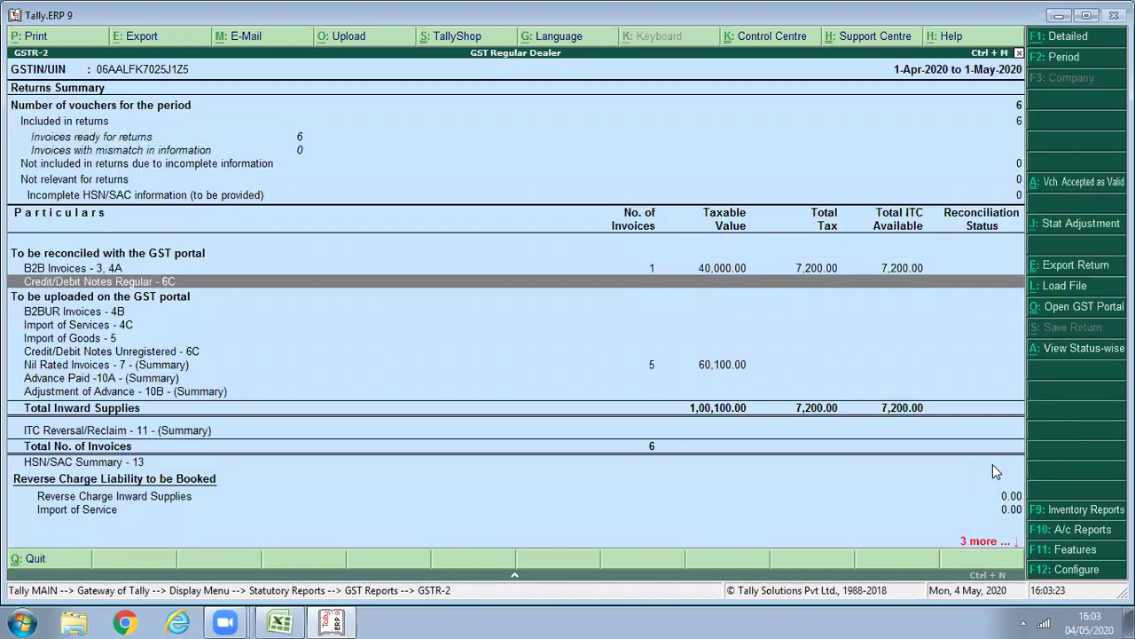
{"action": "key", "text": "Down"}
{"action": "key", "text": "Down"}
{"action": "key", "text": "Down"}
{"action": "key", "text": "Down"}
{"action": "key", "text": "Down"}
{"action": "key", "text": "Return"}
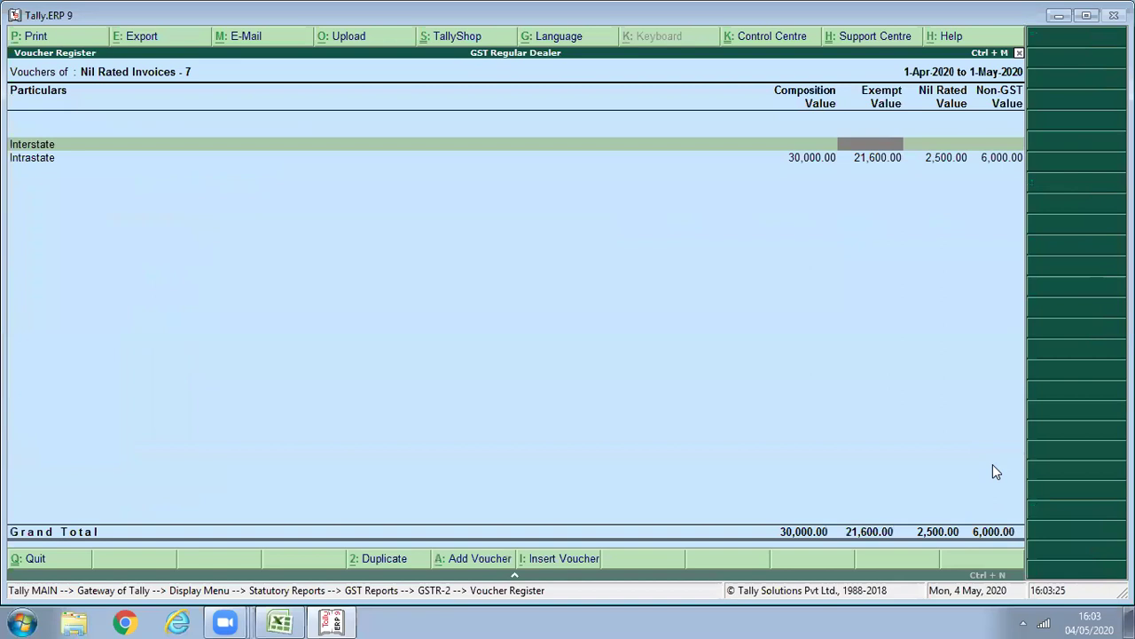
{"action": "key", "text": "Down"}
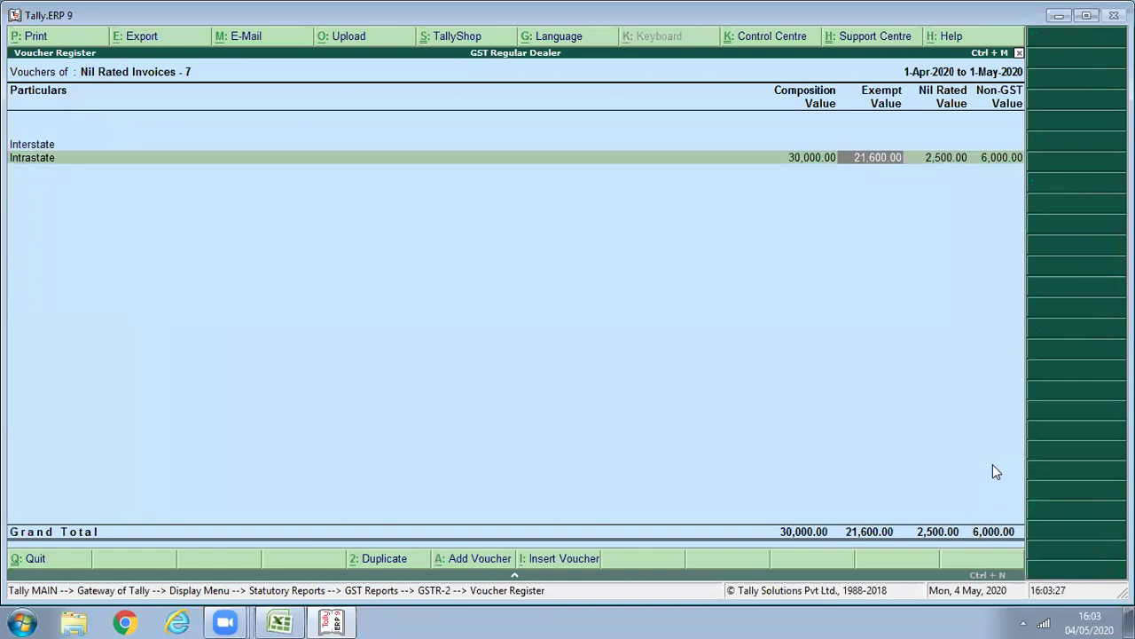
{"action": "key", "text": "Return"}
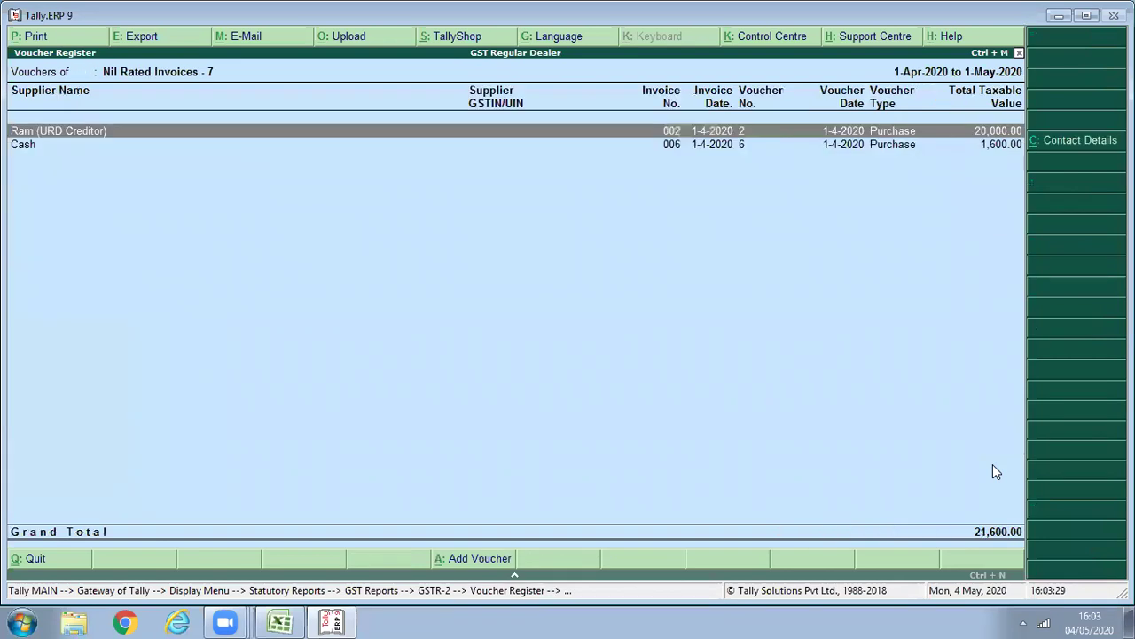
{"action": "key", "text": "Down"}
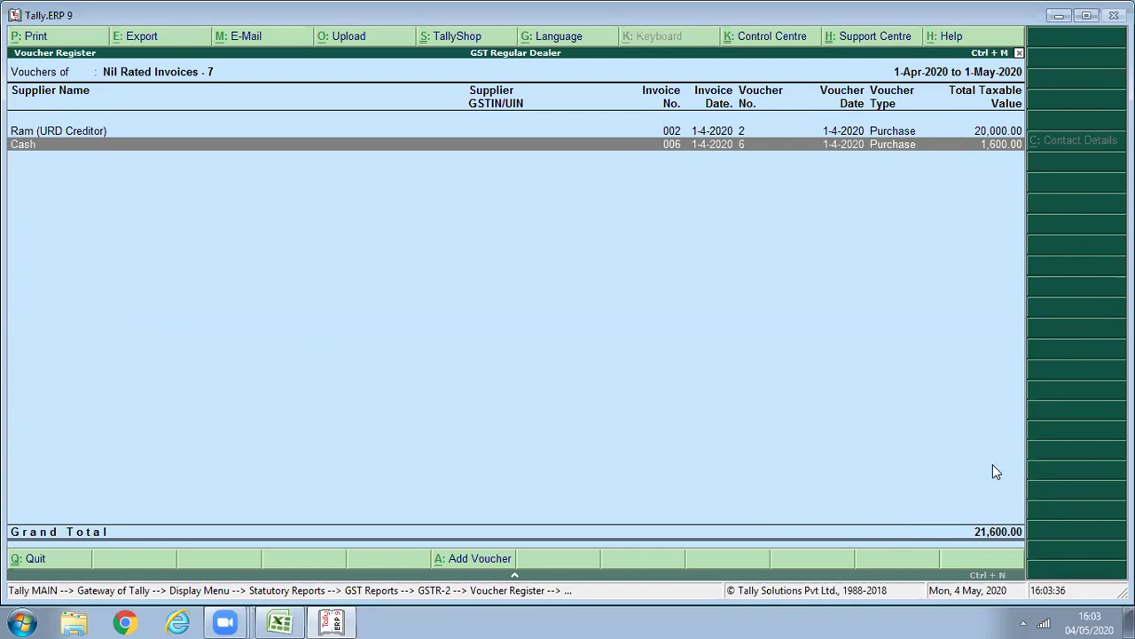
{"action": "key", "text": "Escape"}
{"action": "key", "text": "Escape"}
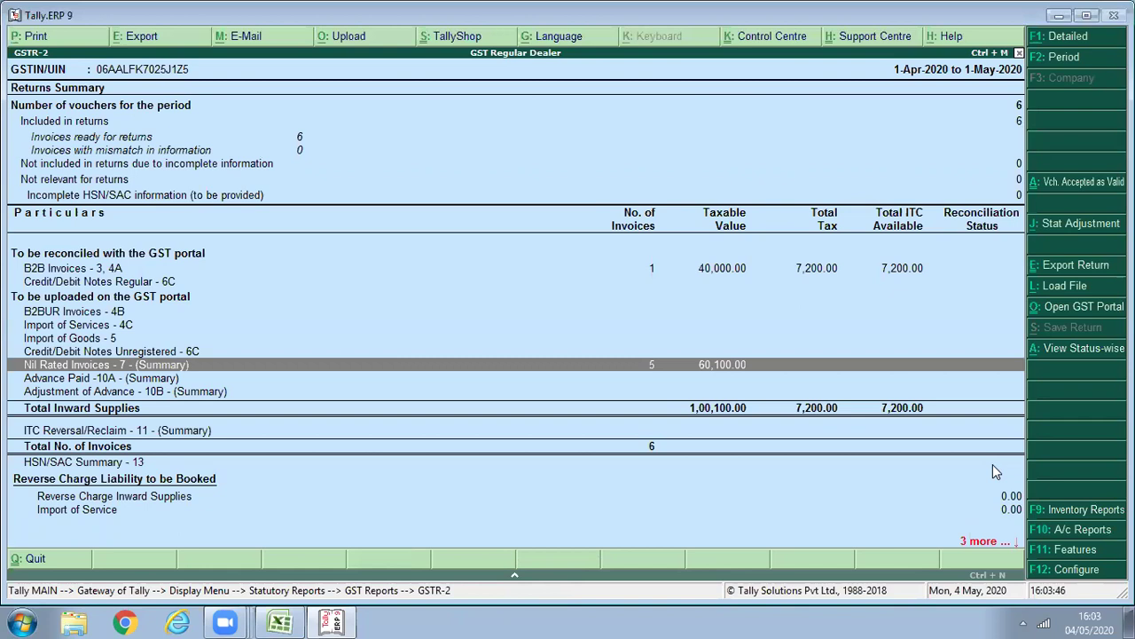
{"action": "key", "text": "Escape"}
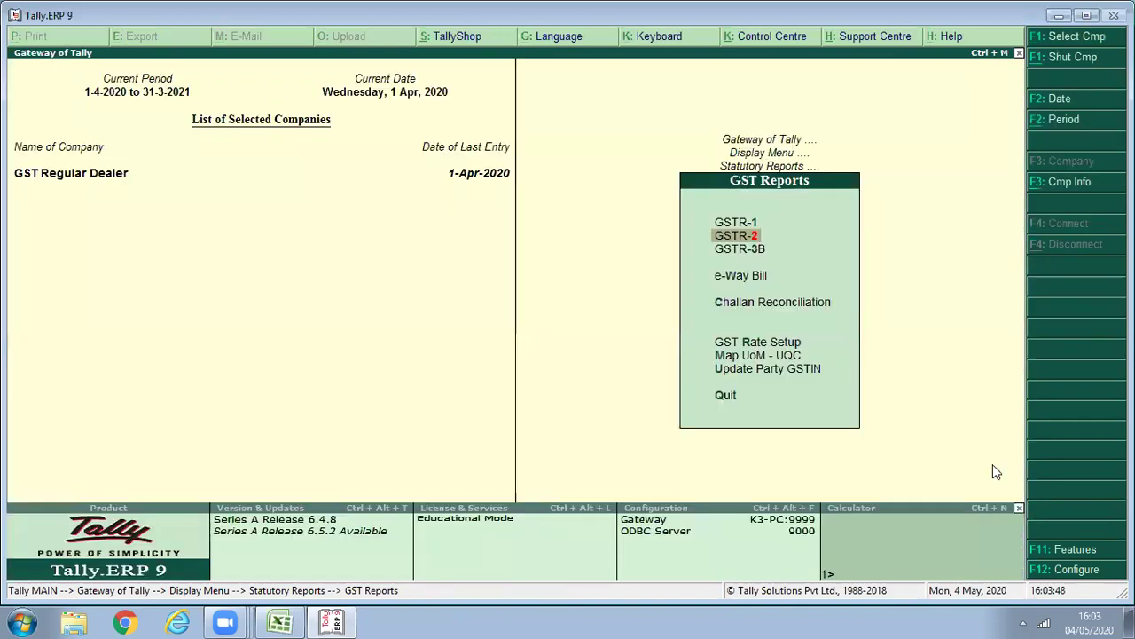
In the F11 accounting features, set Use debit and credit notes to Yes with invoice mode for both.
{"action": "key", "text": "Escape"}
{"action": "key", "text": "Escape"}
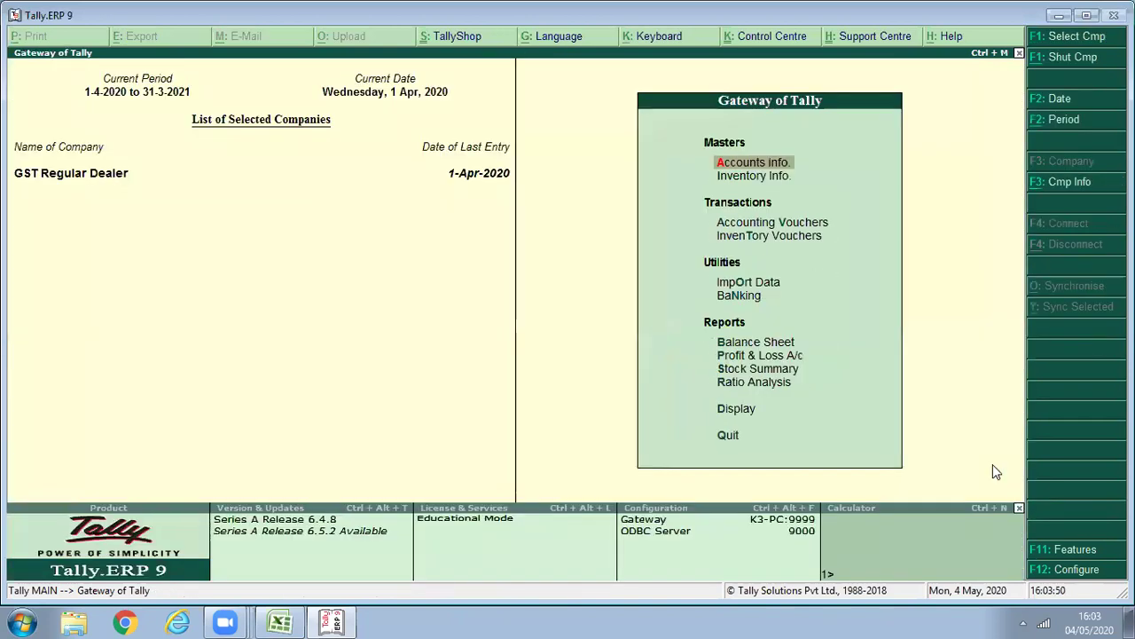
{"action": "key", "text": "v"}
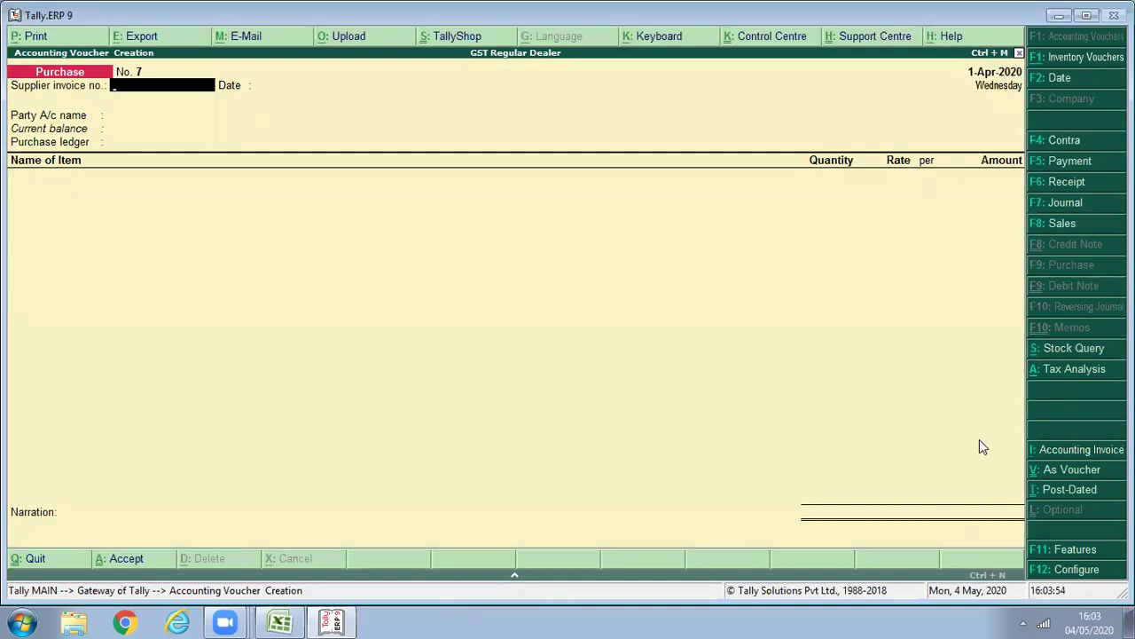
{"action": "key", "text": "F11"}
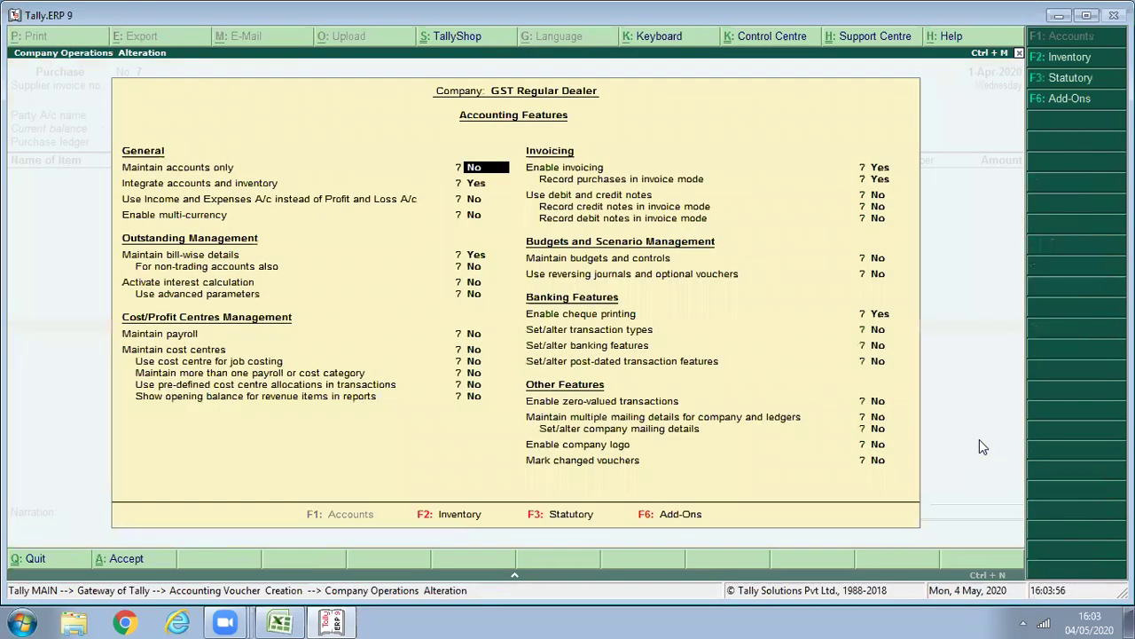
{"action": "key", "text": "Return"}
{"action": "key", "text": "Return"}
{"action": "key", "text": "Return"}
{"action": "key", "text": "Return"}
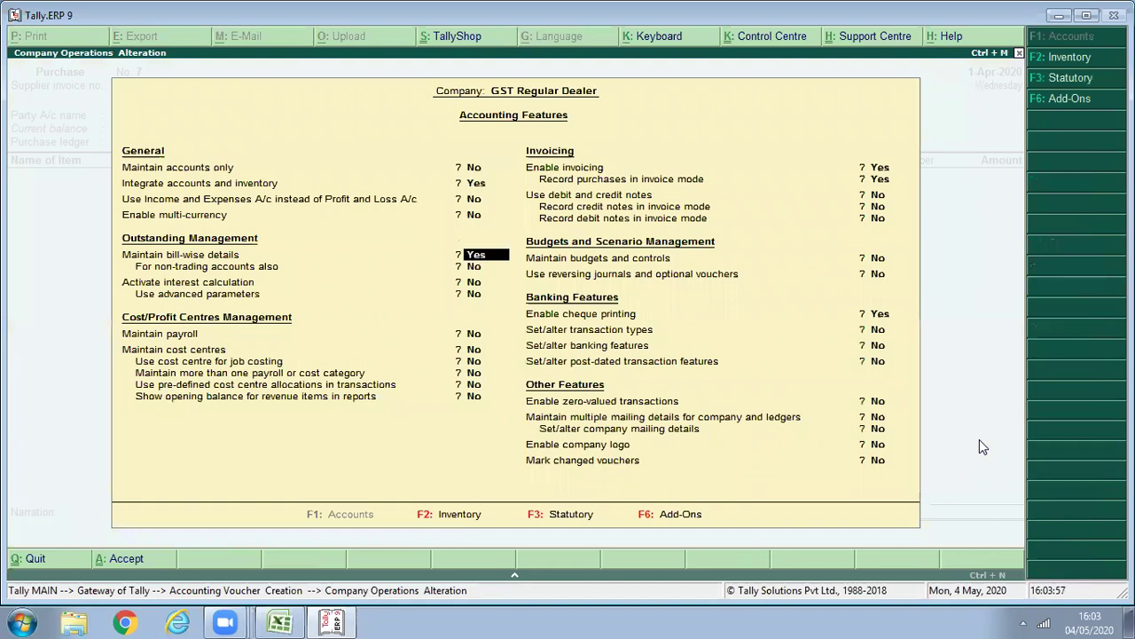
{"action": "key", "text": "Return"}
{"action": "key", "text": "Return"}
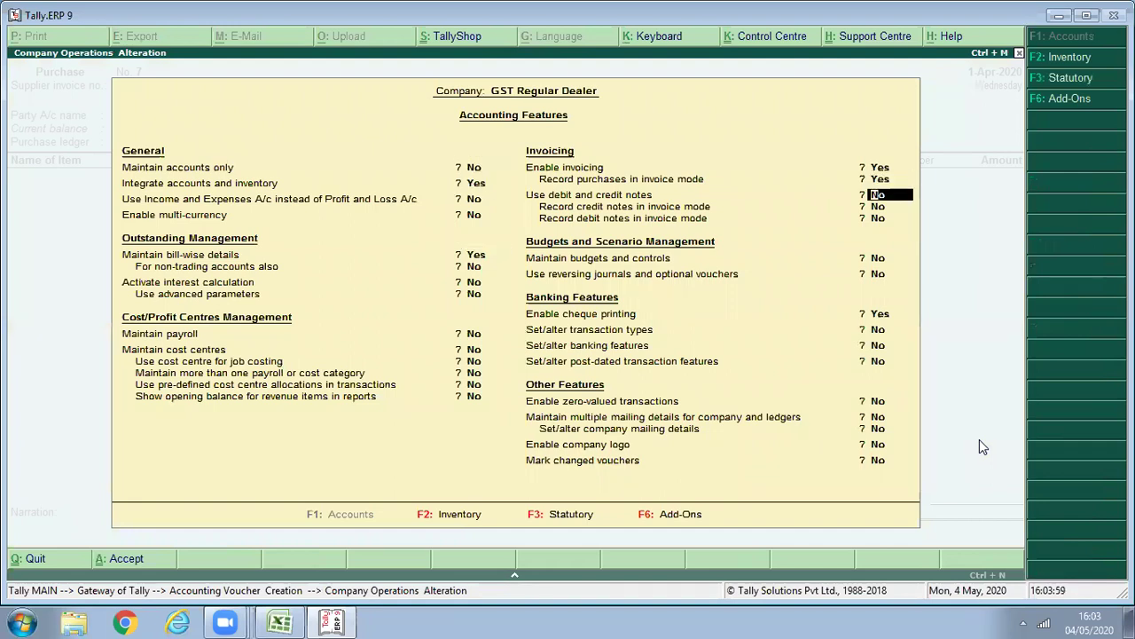
{"action": "type", "text": "y"}
{"action": "key", "text": "Return"}
{"action": "type", "text": "y"}
{"action": "key", "text": "Return"}
{"action": "type", "text": "y"}
{"action": "key", "text": "Return"}
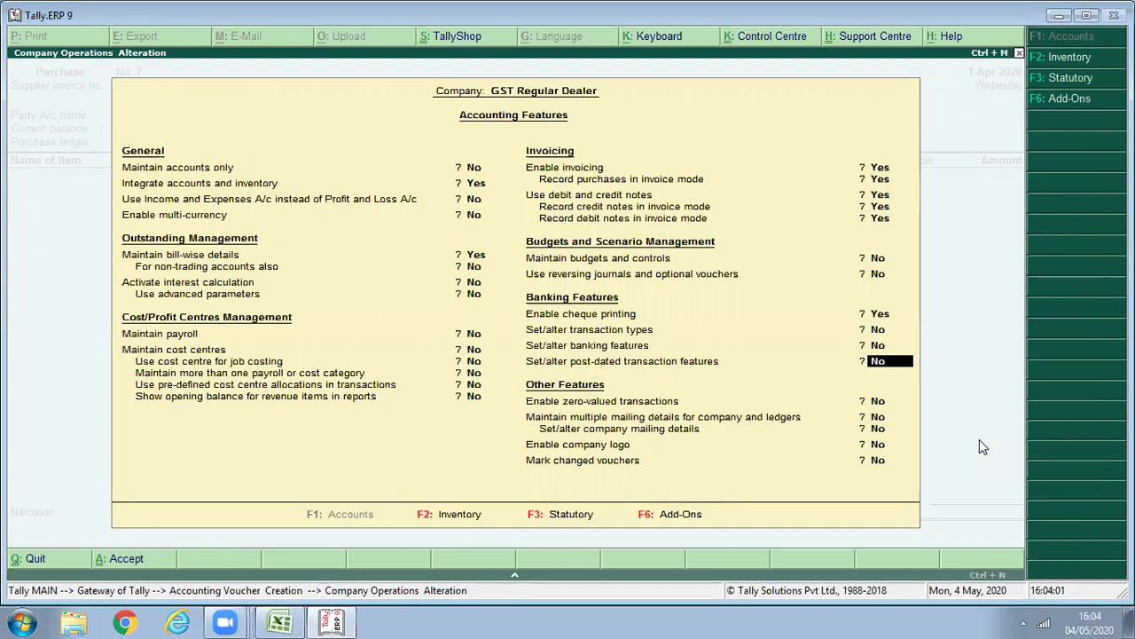
{"action": "key", "text": "ctrl+a"}
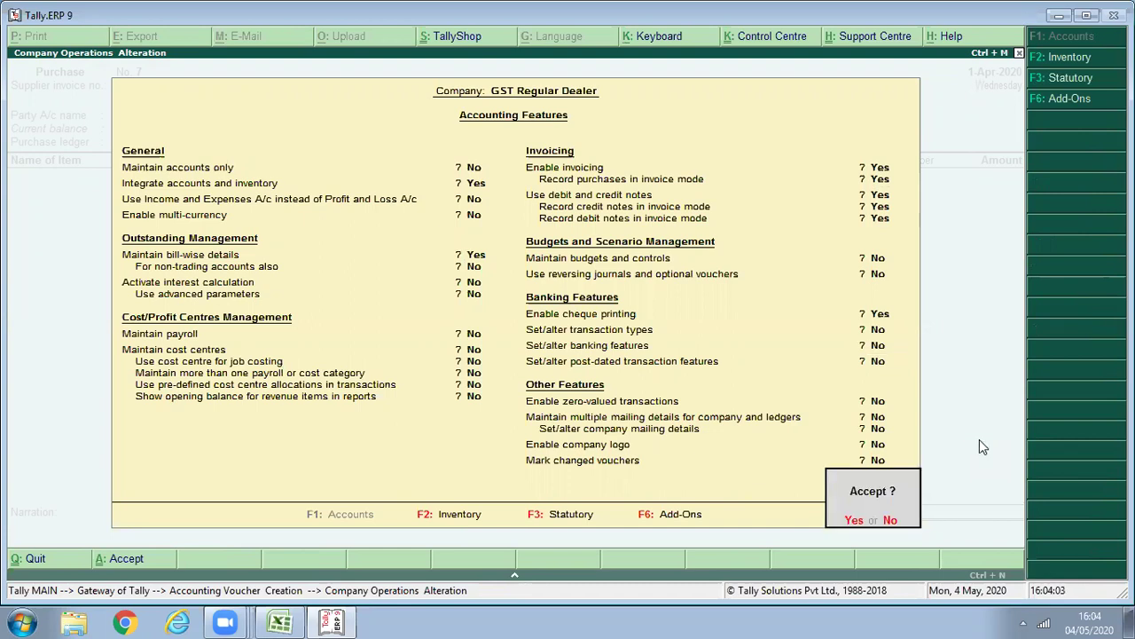
{"action": "key", "text": "Return"}
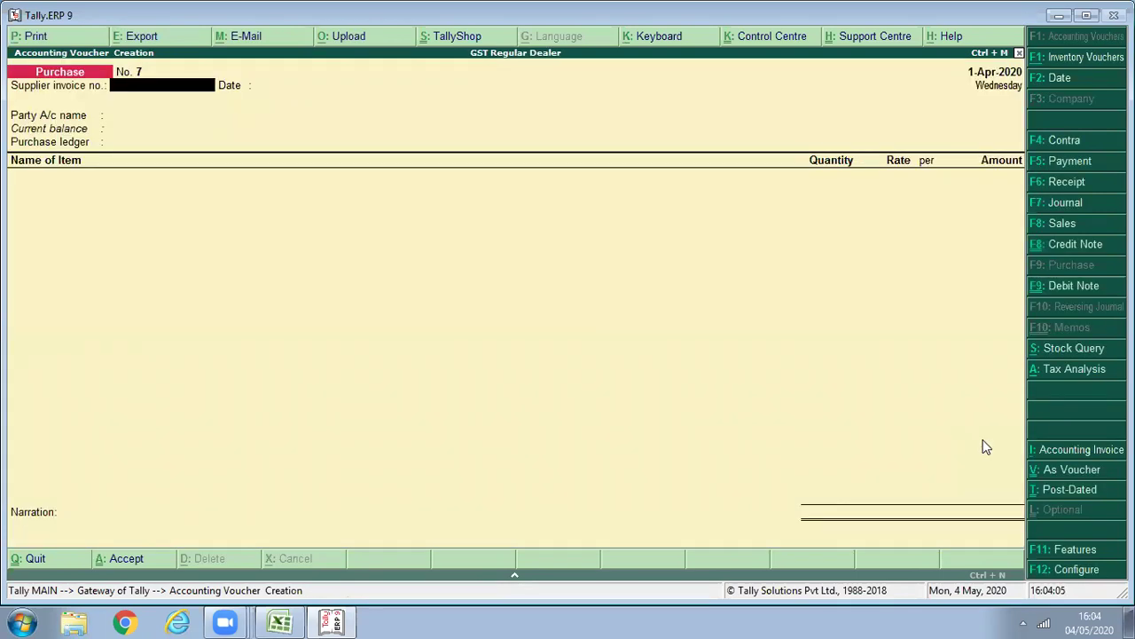
Switch to a debit note against original invoice 001 for party Mohan Lal and Sons.
{"action": "left_click", "coordinate": [1062, 286]}
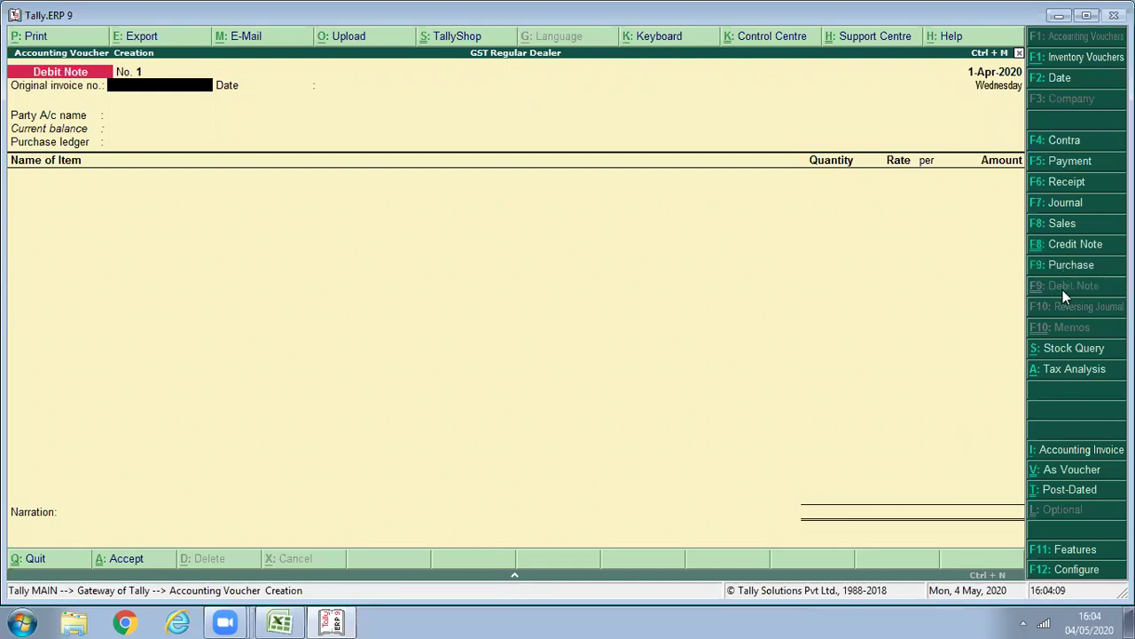
{"action": "type", "text": "001"}
{"action": "key", "text": "Return"}
{"action": "key", "text": "Return"}
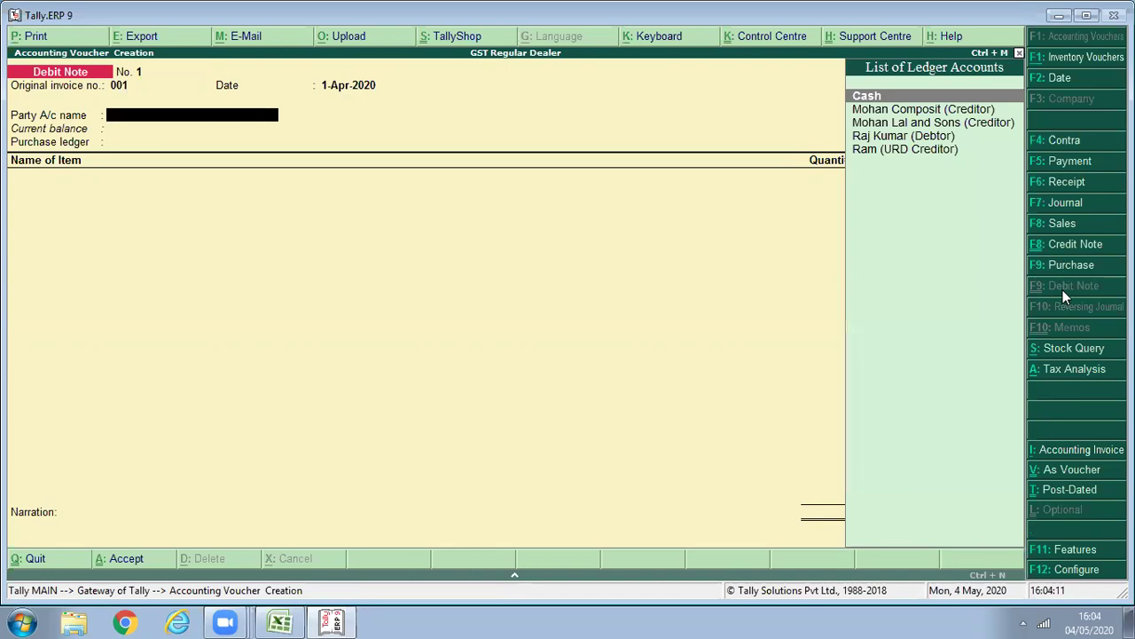
{"action": "key", "text": "Down"}
{"action": "key", "text": "Return"}
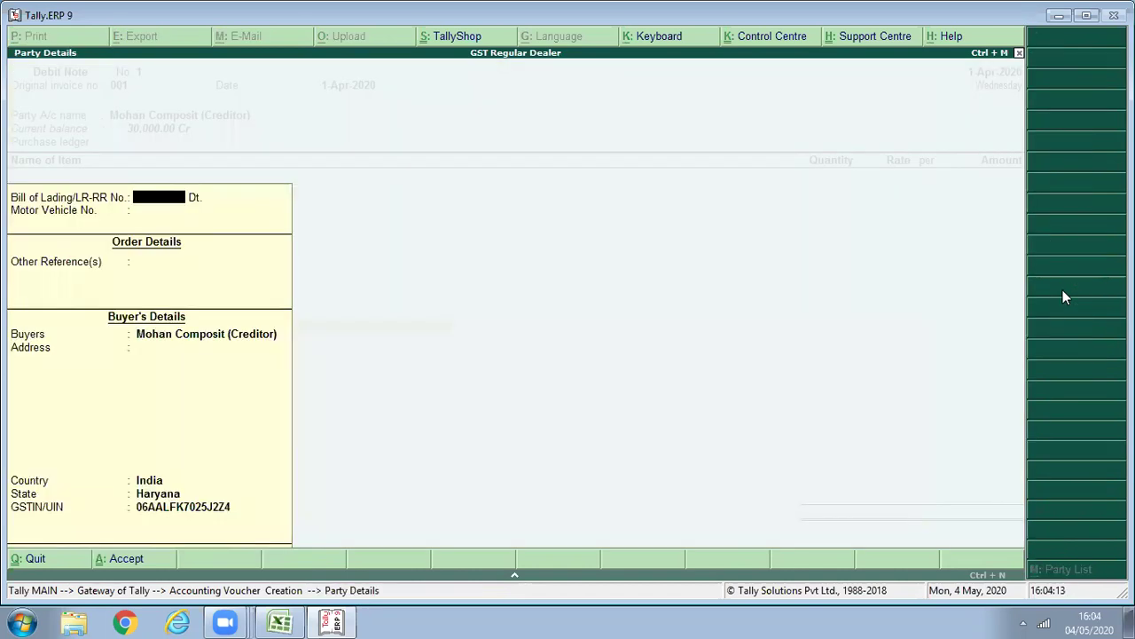
{"action": "key", "text": "Escape"}
{"action": "key", "text": "Down"}
{"action": "key", "text": "Down"}
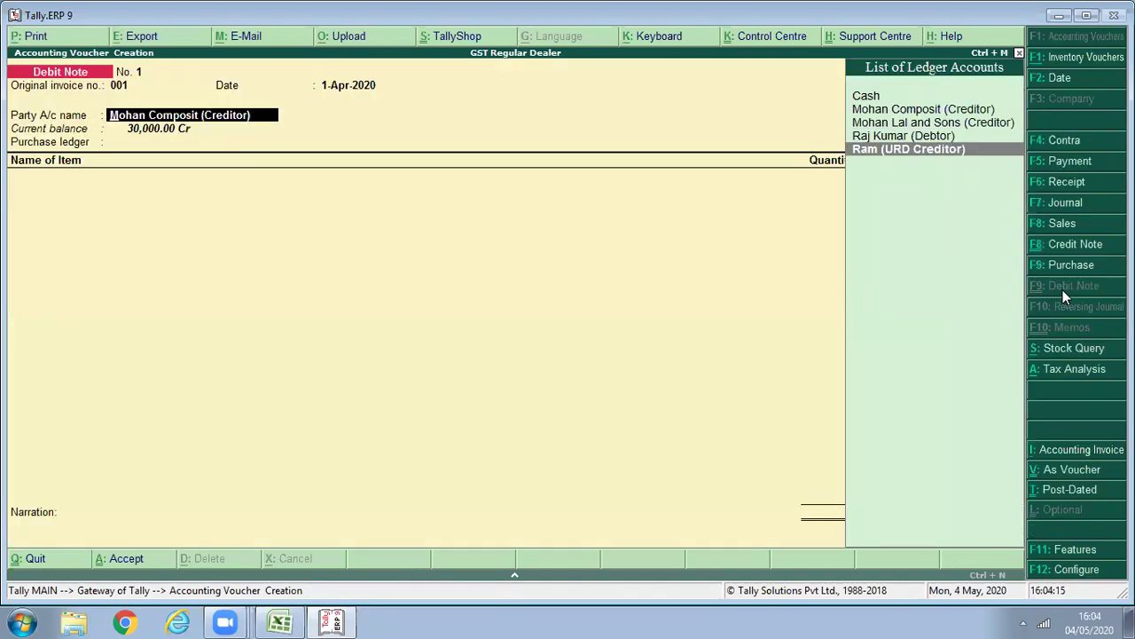
{"action": "key", "text": "Up"}
{"action": "key", "text": "Up"}
{"action": "key", "text": "Return"}
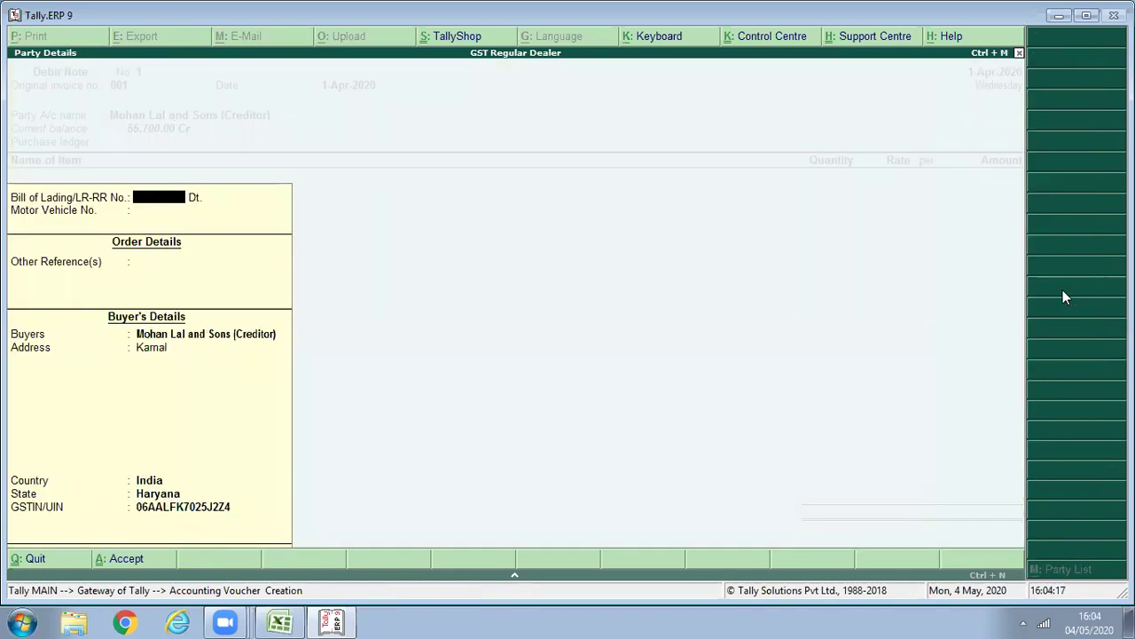
{"action": "key", "text": "Return"}
{"action": "key", "text": "Return"}
{"action": "key", "text": "Return"}
Choose the Purchase Return ledger and add 5 Pcs of Samsung Mobile Guru M110 at 800.
{"action": "key", "text": "Return"}
{"action": "key", "text": "Return"}
{"action": "key", "text": "Return"}
{"action": "key", "text": "Return"}
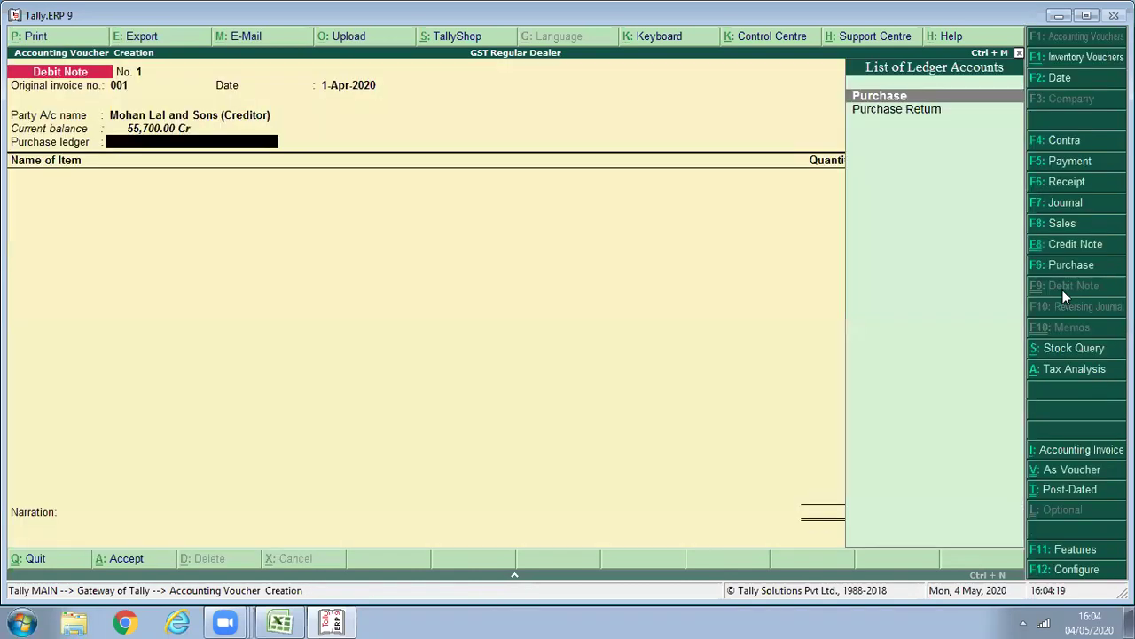
{"action": "key", "text": "Down"}
{"action": "key", "text": "Return"}
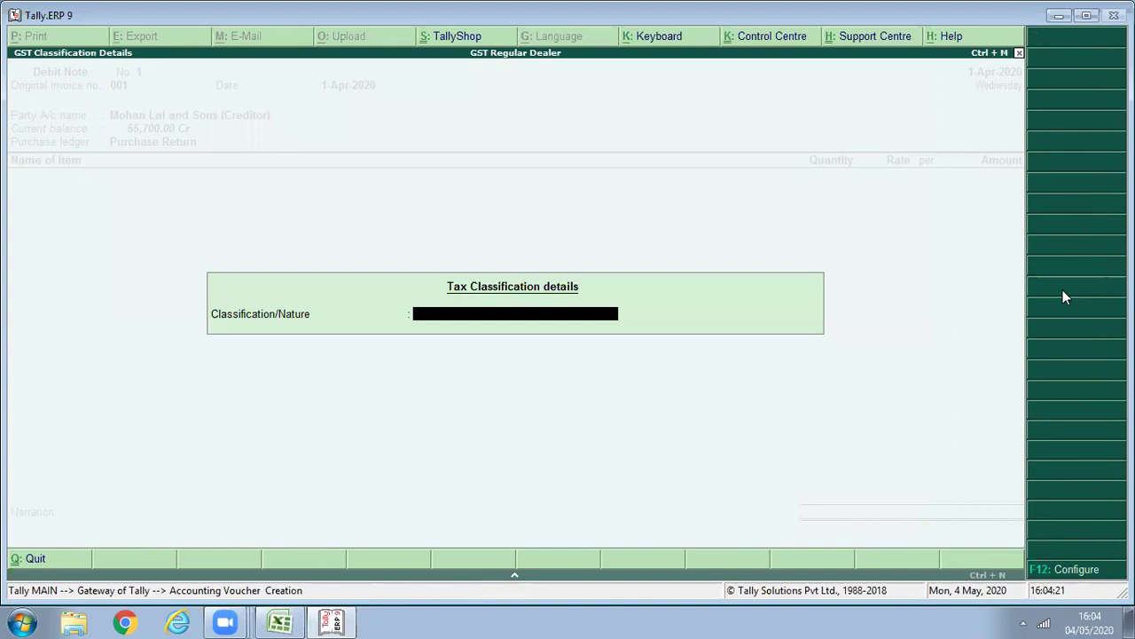
{"action": "key", "text": "Return"}
{"action": "type", "text": "S"}
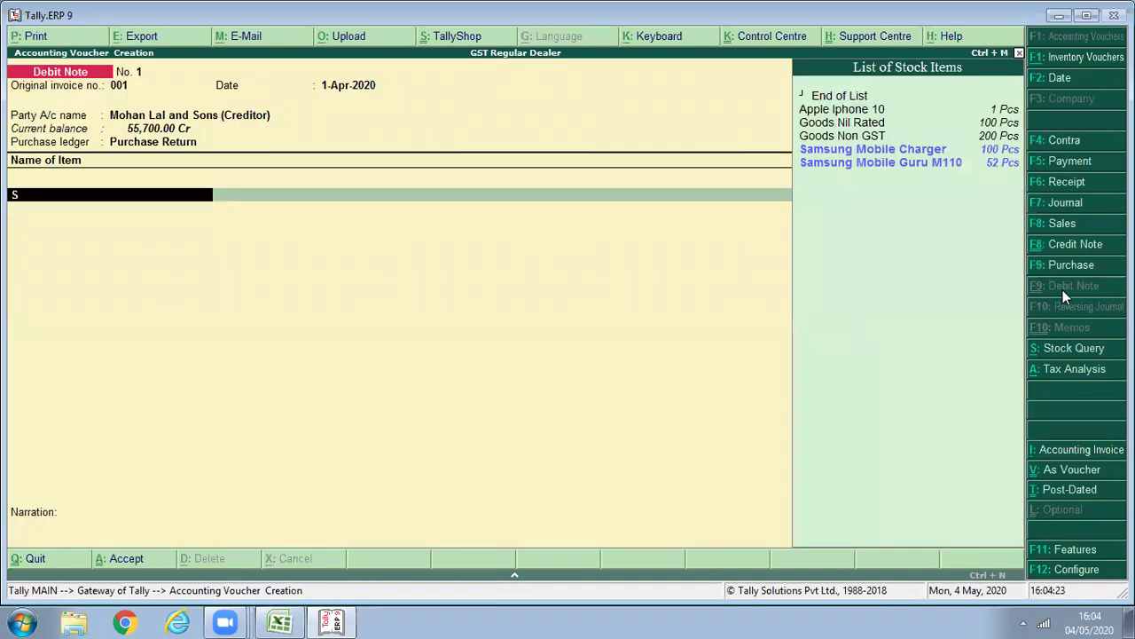
{"action": "key", "text": "Down"}
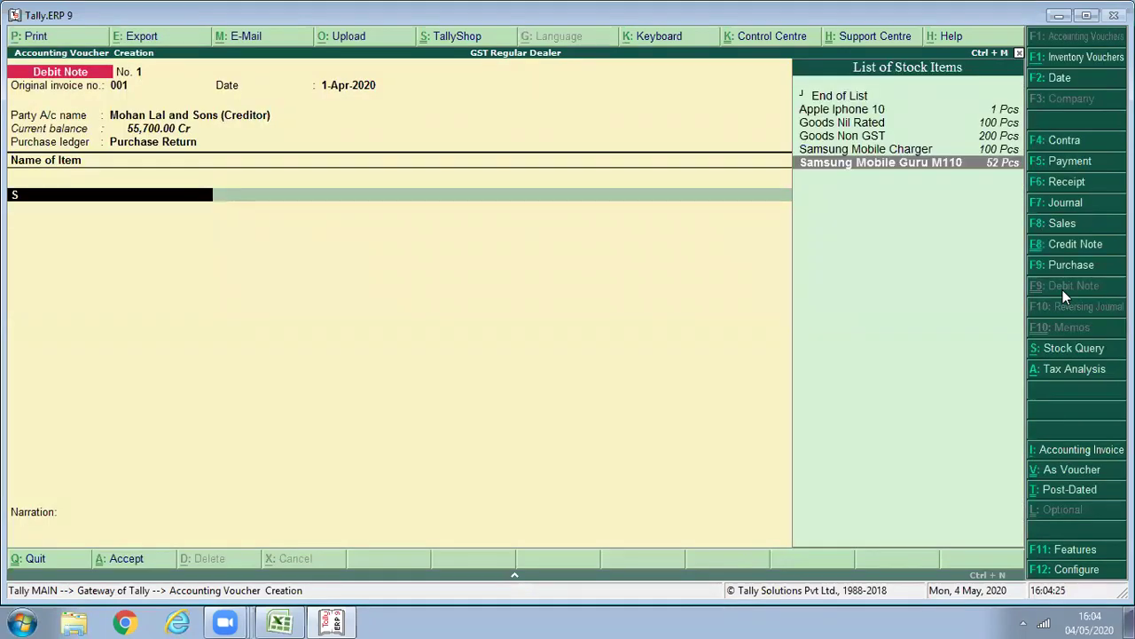
{"action": "key", "text": "Return"}
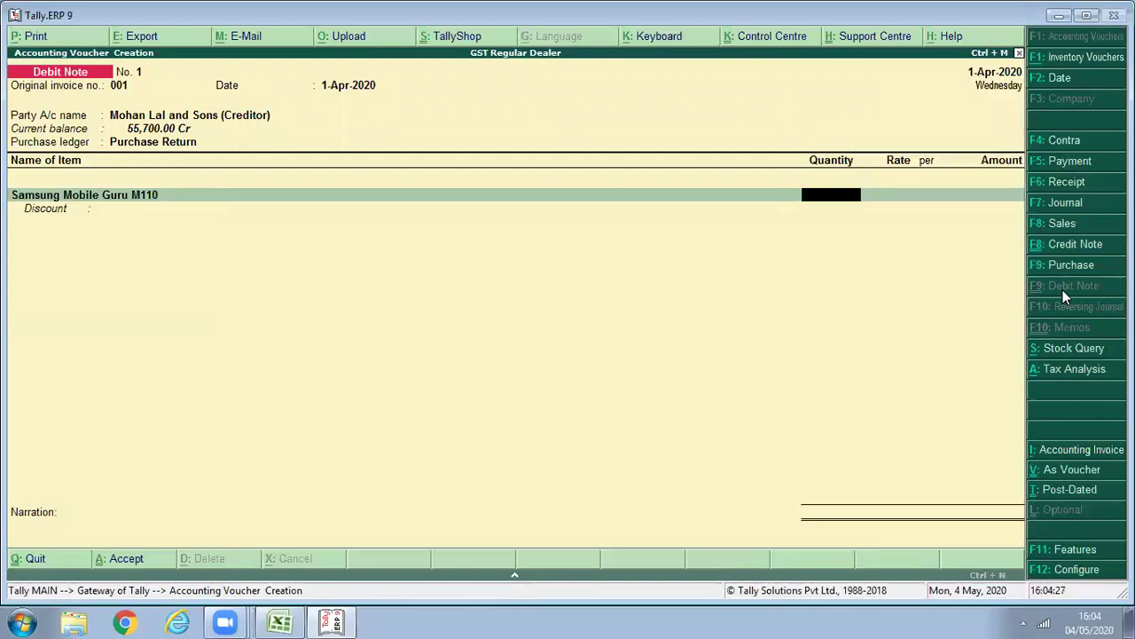
{"action": "type", "text": "5"}
{"action": "key", "text": "Return"}
{"action": "key", "text": "Return"}
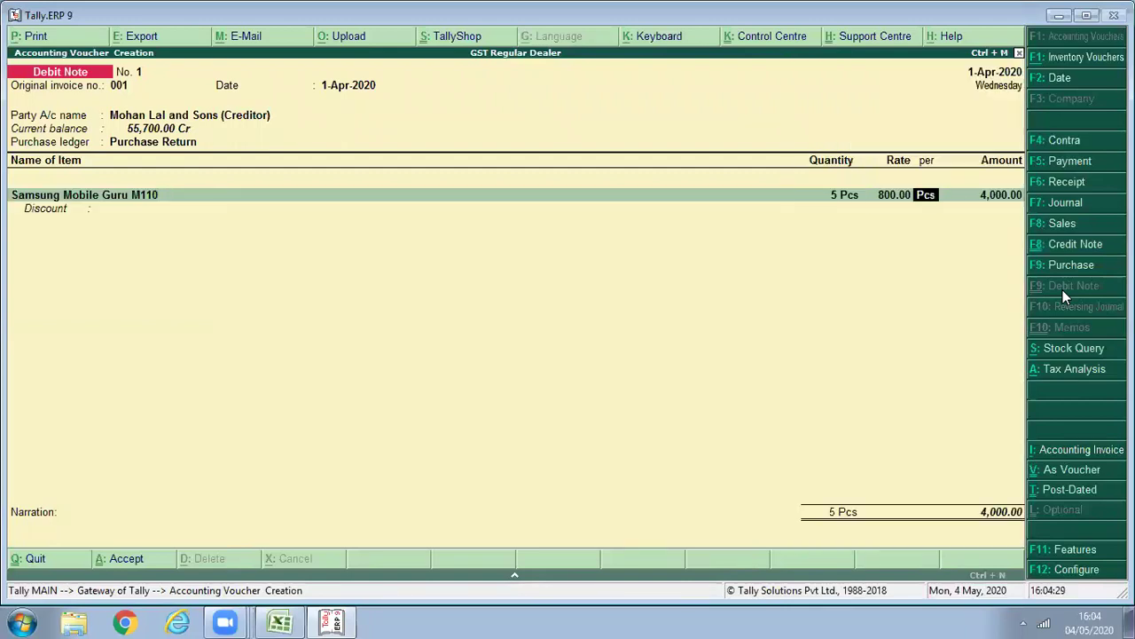
{"action": "key", "text": "Return"}
Add CGST and SGST of 360 each, bringing the debit note to 4,720.
{"action": "key", "text": "Return"}
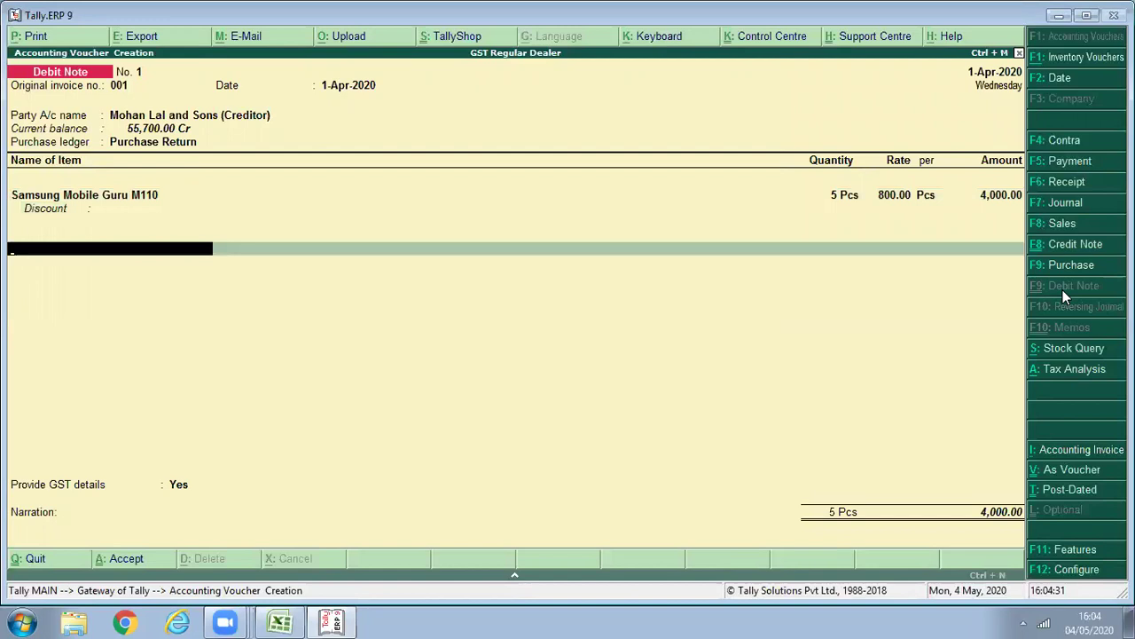
{"action": "type", "text": "cg"}
{"action": "key", "text": "Return"}
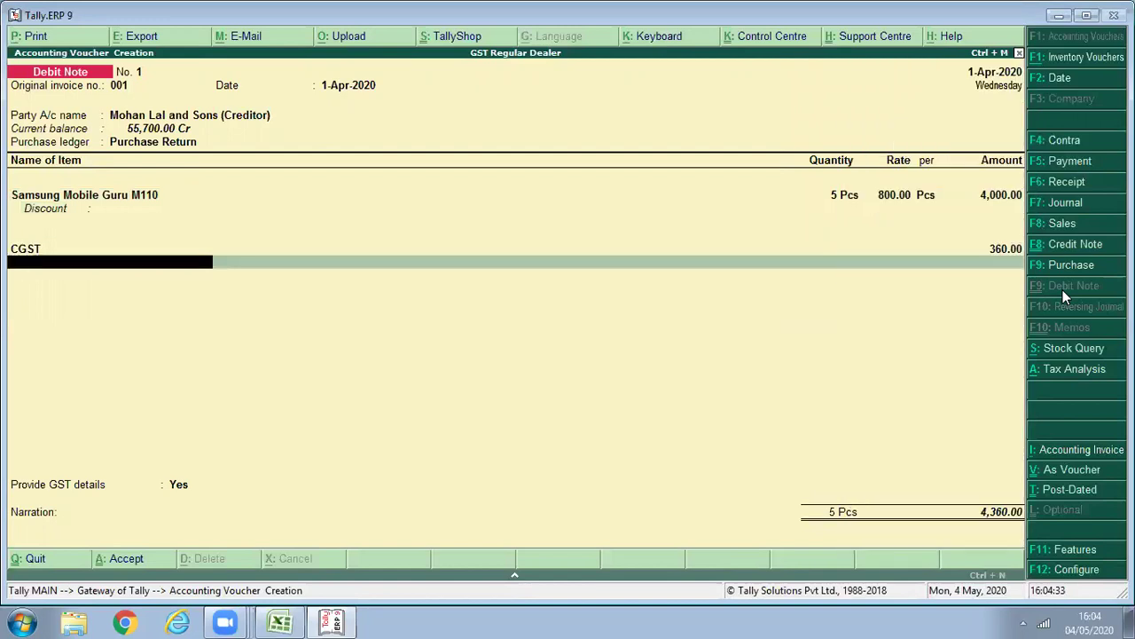
{"action": "type", "text": "sg"}
{"action": "key", "text": "Return"}
{"action": "key", "text": "Return"}
{"action": "key", "text": "Return"}
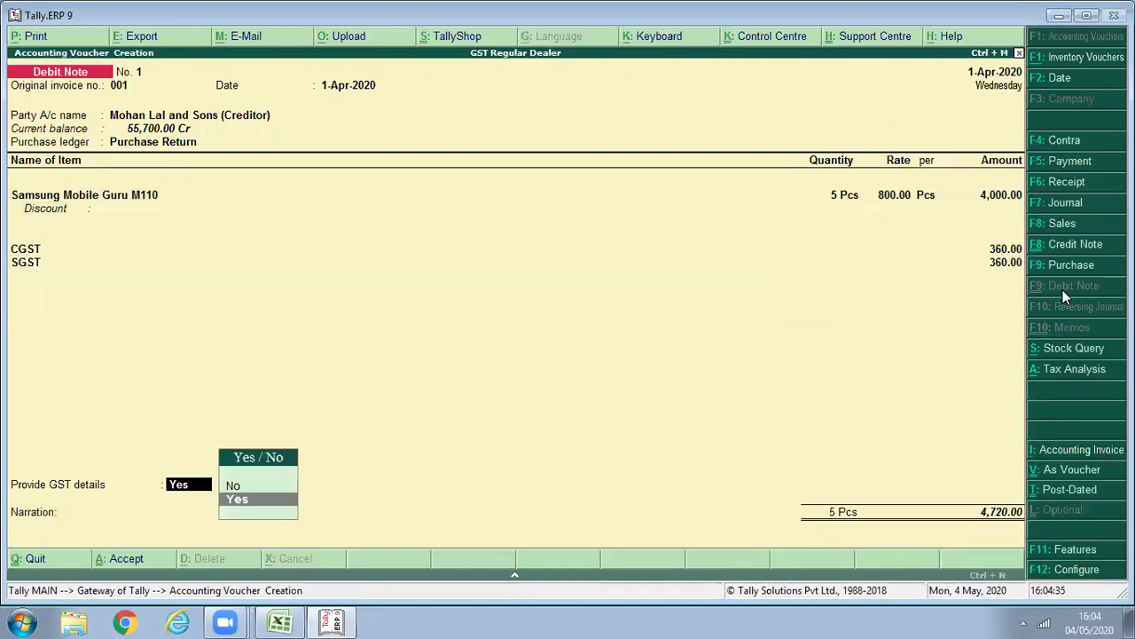
{"action": "key", "text": "Return"}
{"action": "key", "text": "Down"}
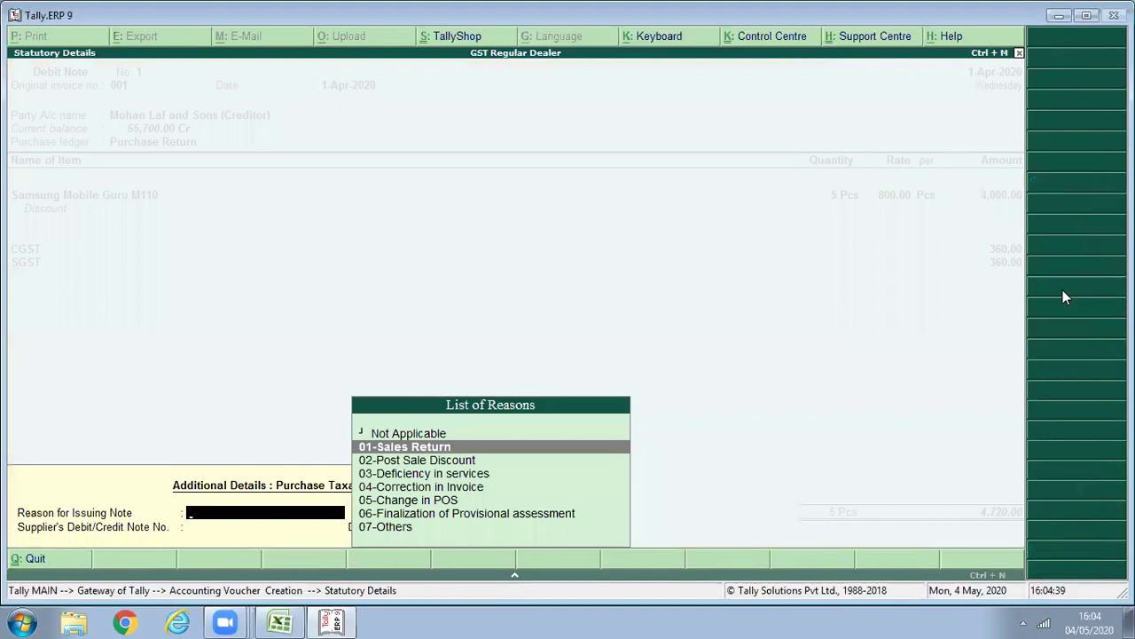
Set the debit note reason to 07-Others and supplier note number 123456.
{"action": "key", "text": "Down"}
{"action": "key", "text": "Down"}
{"action": "key", "text": "Down"}
{"action": "key", "text": "Down"}
{"action": "key", "text": "Down"}
{"action": "key", "text": "Down"}
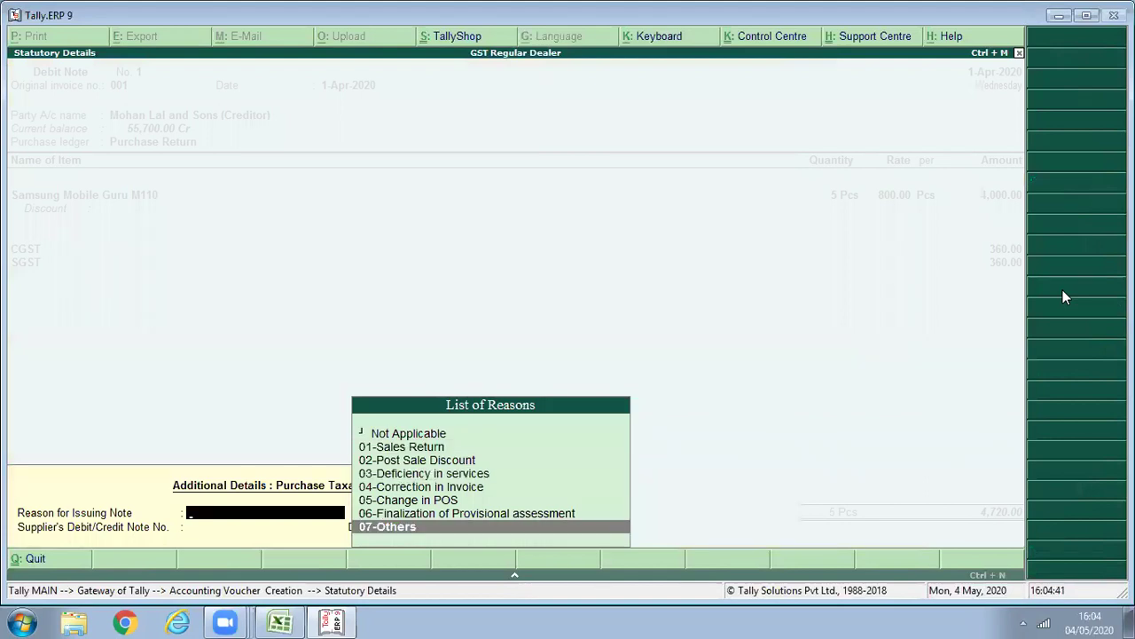
{"action": "key", "text": "Return"}
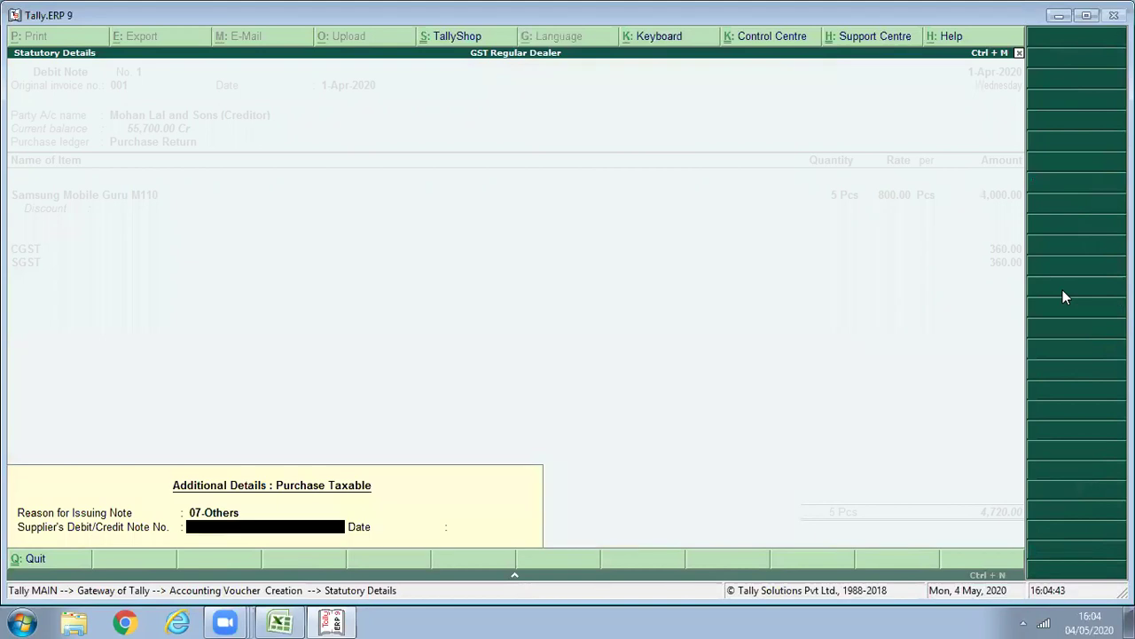
{"action": "key", "text": "Return"}
{"action": "key", "text": "BackSpace"}
{"action": "type", "text": "123456"}
{"action": "key", "text": "Return"}
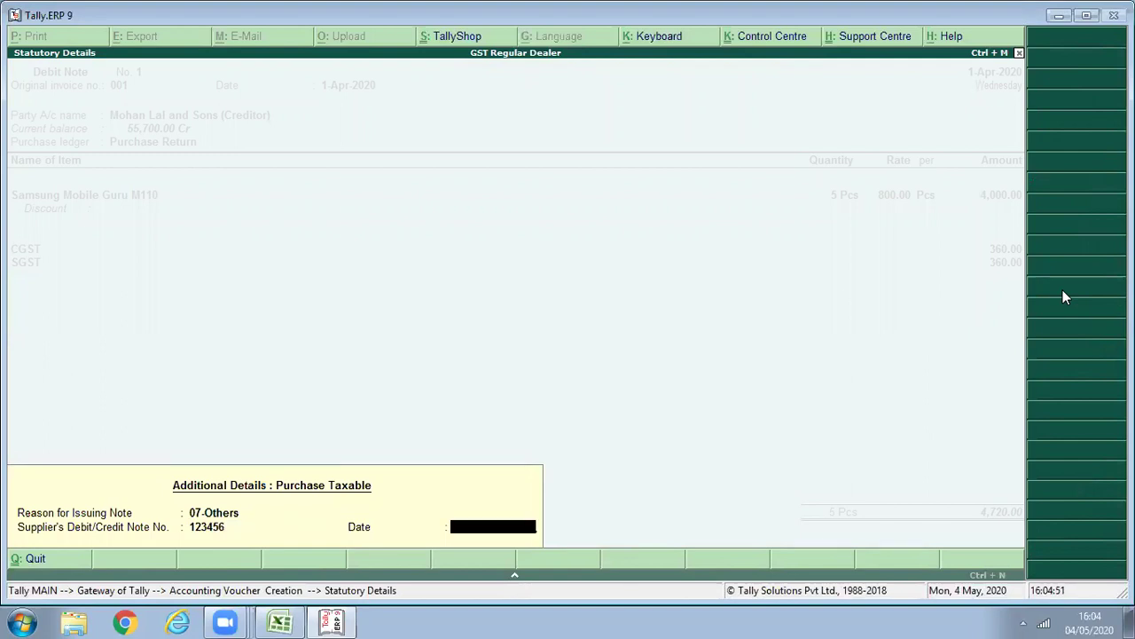
Finish and save debit note 1, then leave voucher entry.
{"action": "key", "text": "Return"}
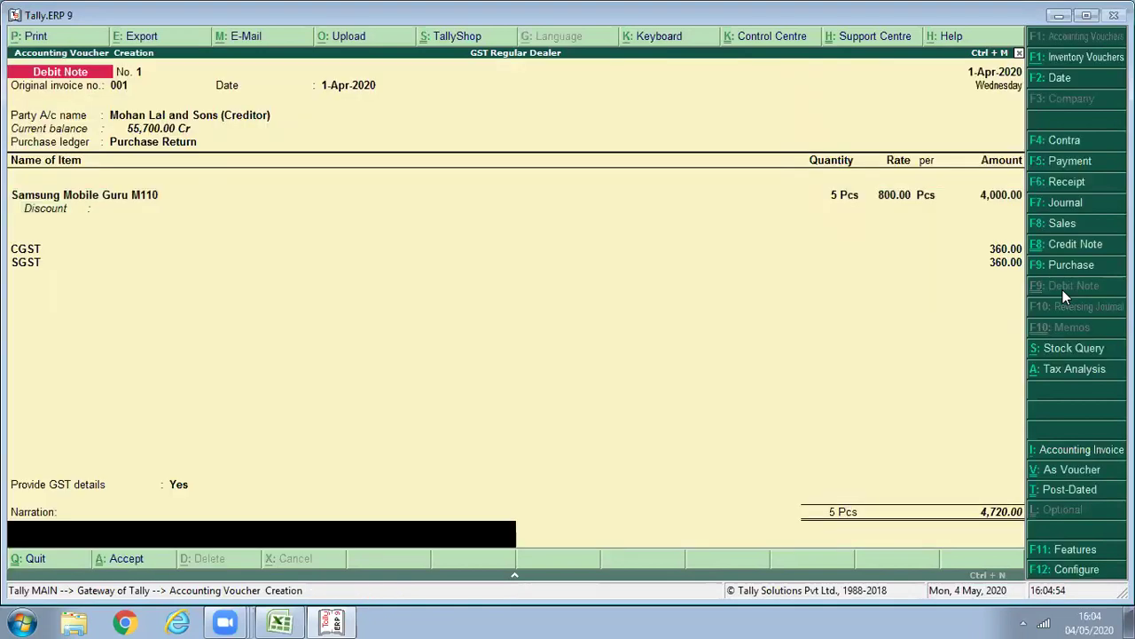
{"action": "key", "text": "Return"}
{"action": "key", "text": "y"}
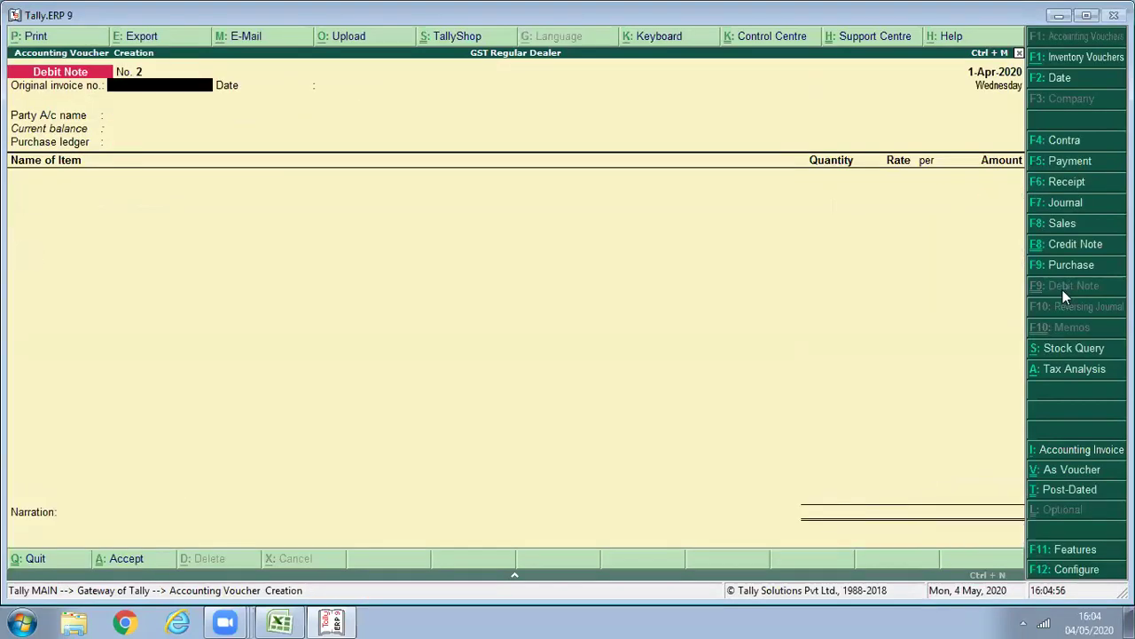
{"action": "key", "text": "Escape"}
Open GSTR-2 for the period 1-4-2020 to 1-5-2020.
{"action": "key", "text": "p"}
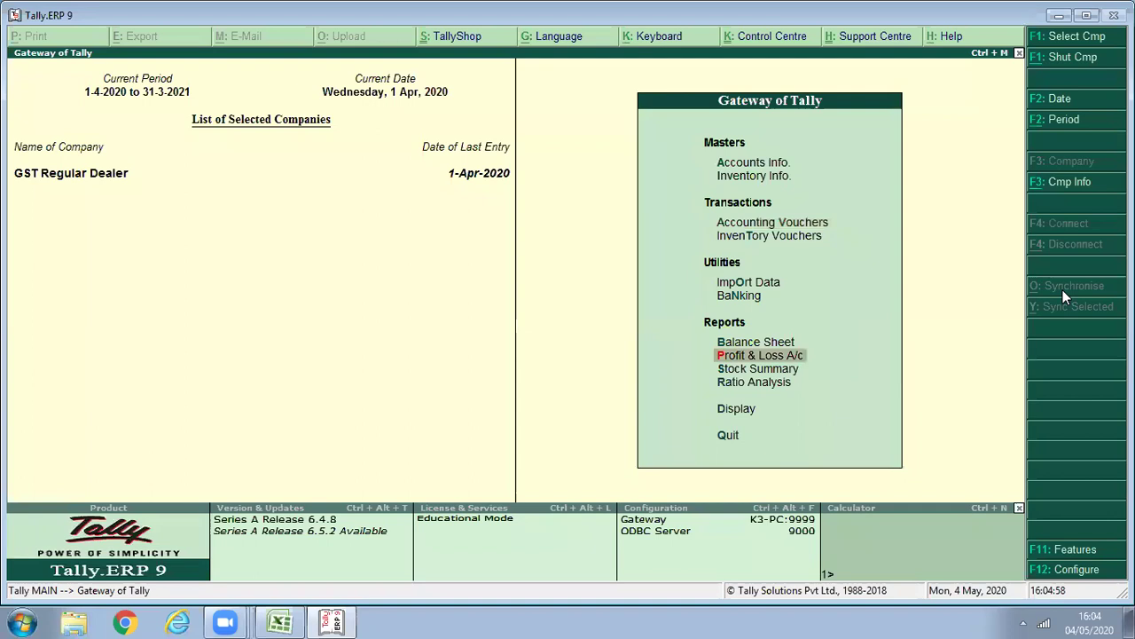
{"action": "key", "text": "d"}
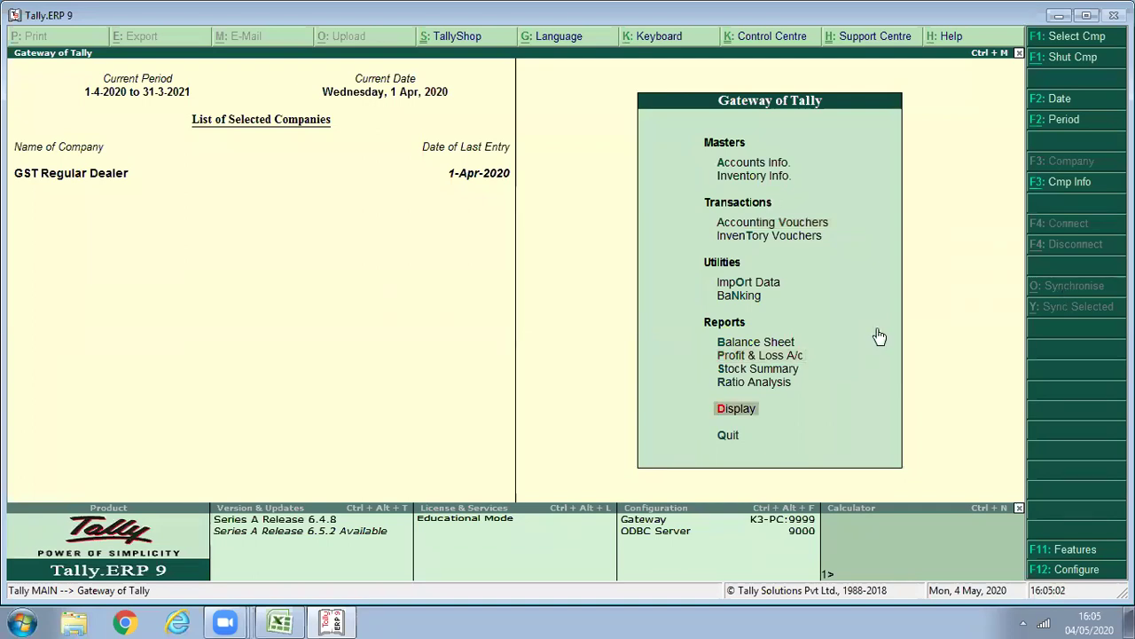
{"action": "key", "text": "Return"}
{"action": "key", "text": "s"}
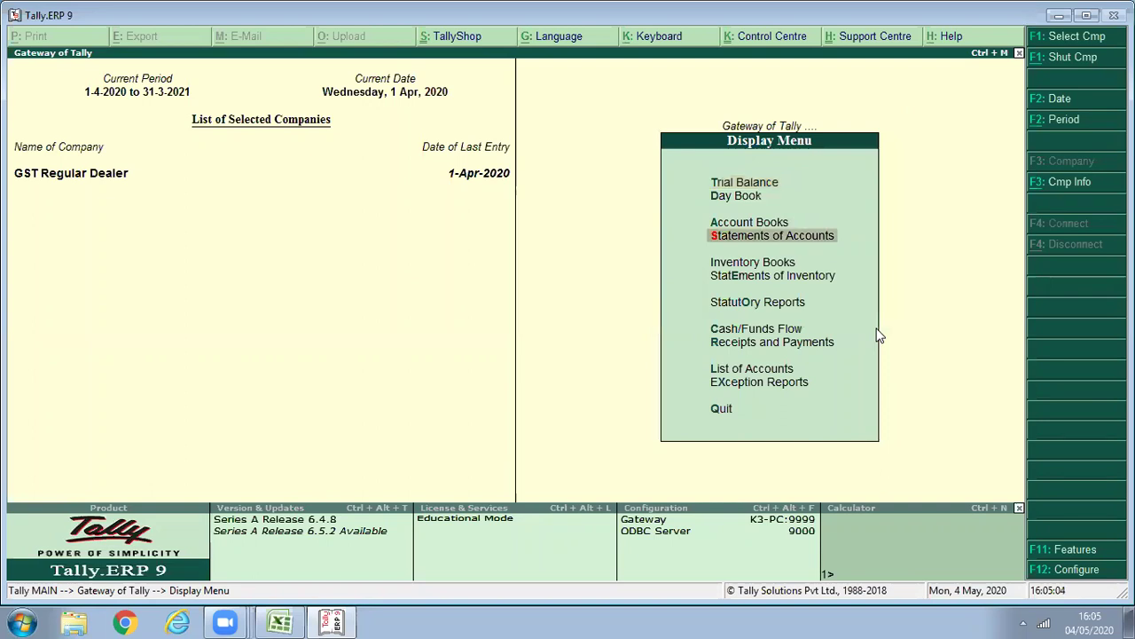
{"action": "key", "text": "o"}
{"action": "key", "text": "Return"}
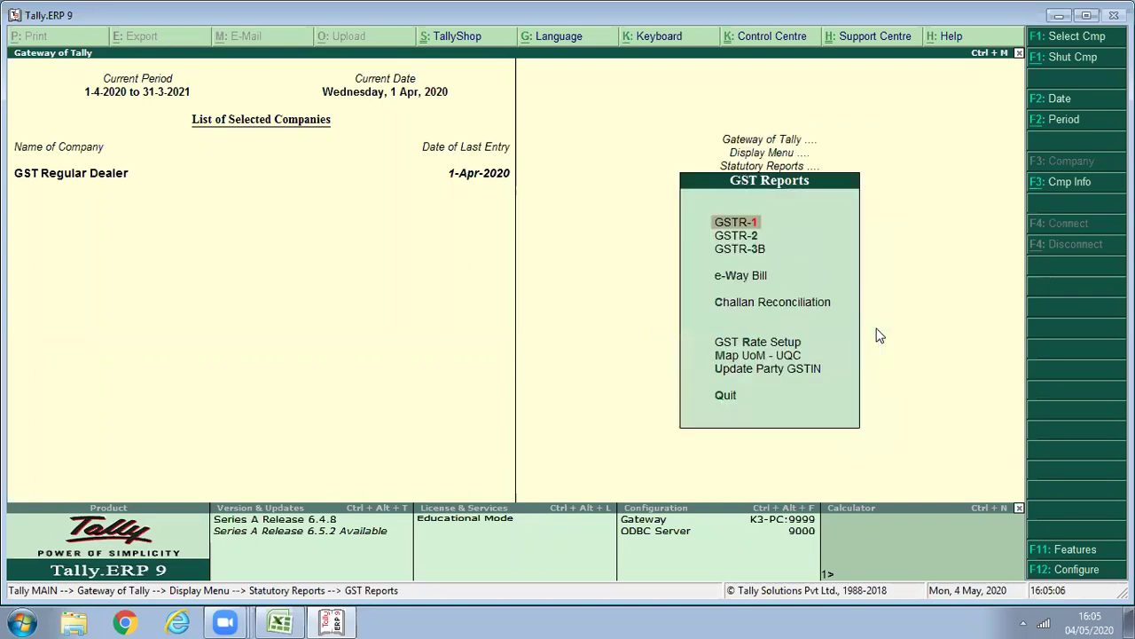
{"action": "key", "text": "2"}
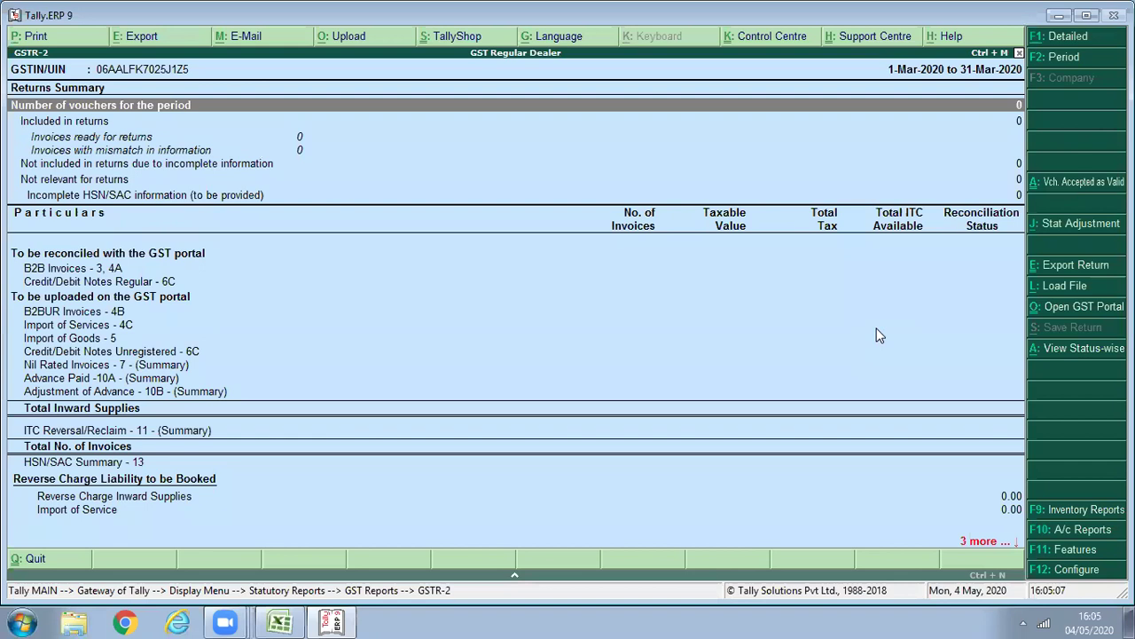
{"action": "key", "text": "F2"}
{"action": "type", "text": "1/4"}
{"action": "key", "text": "Return"}
{"action": "type", "text": "1"}
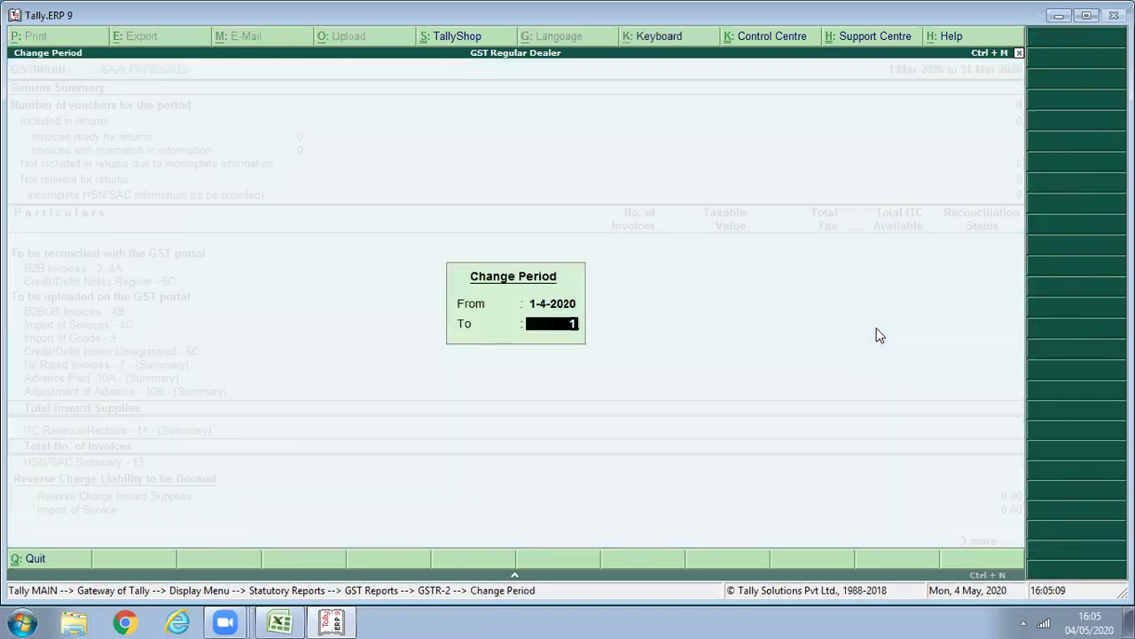
{"action": "key", "text": "Return"}
Check Credit/Debit Notes Regular - 6C shows (-)4,000 taxable and (-)720 tax, then review other rows.
{"action": "key", "text": "Down"}
{"action": "key", "text": "Down"}
{"action": "key", "text": "Down"}
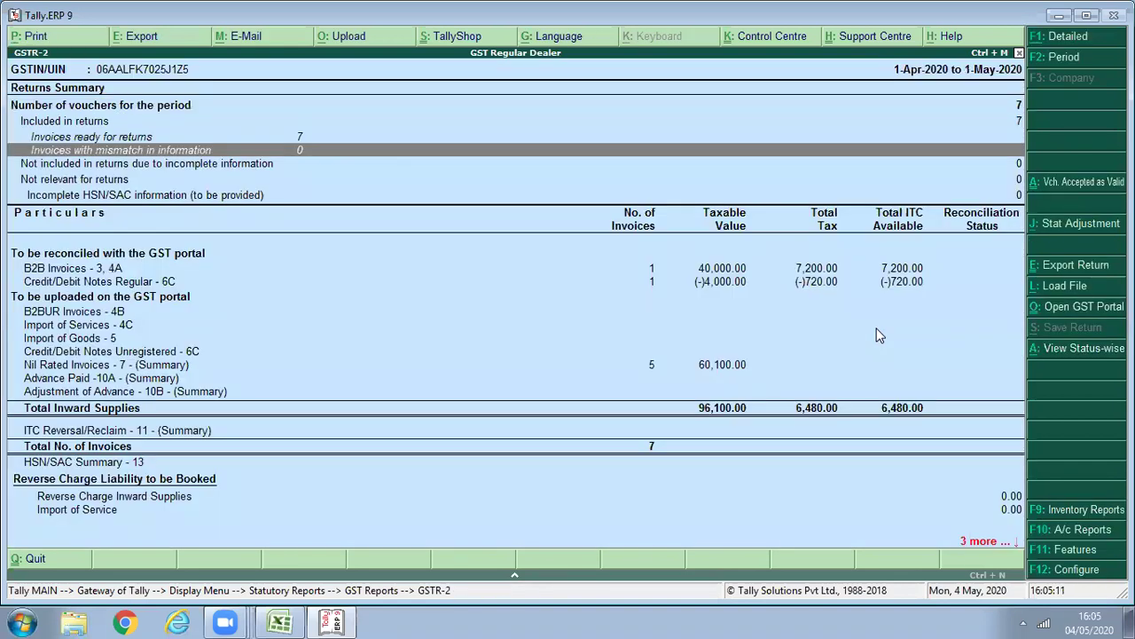
{"action": "key", "text": "Down"}
{"action": "key", "text": "Down"}
{"action": "key", "text": "Down"}
{"action": "key", "text": "Down"}
{"action": "key", "text": "Down"}
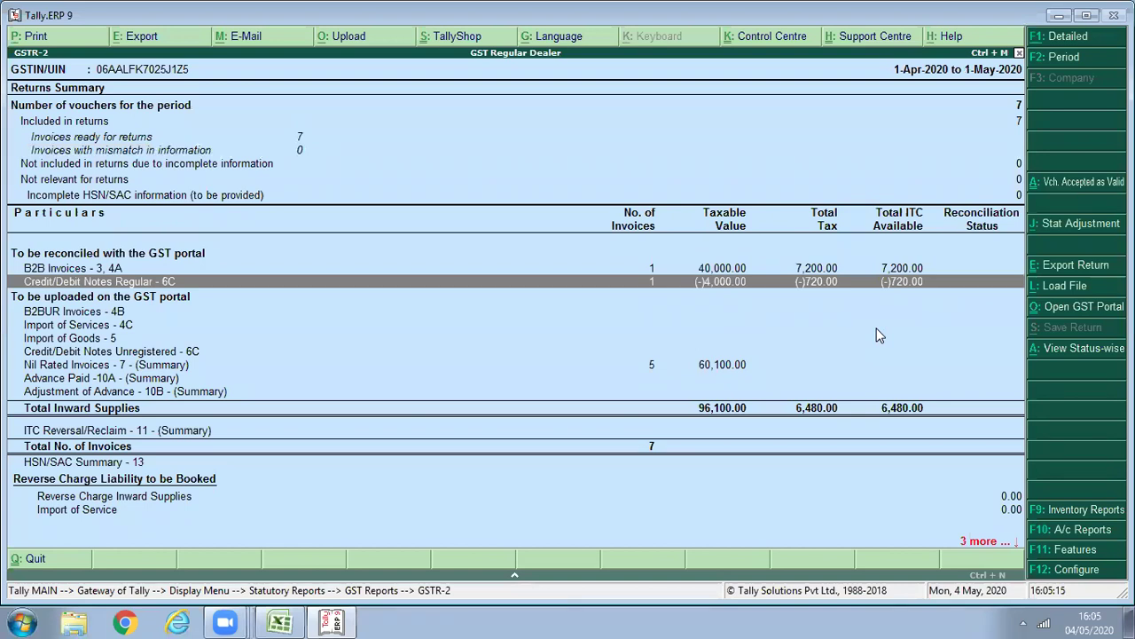
{"action": "key", "text": "Return"}
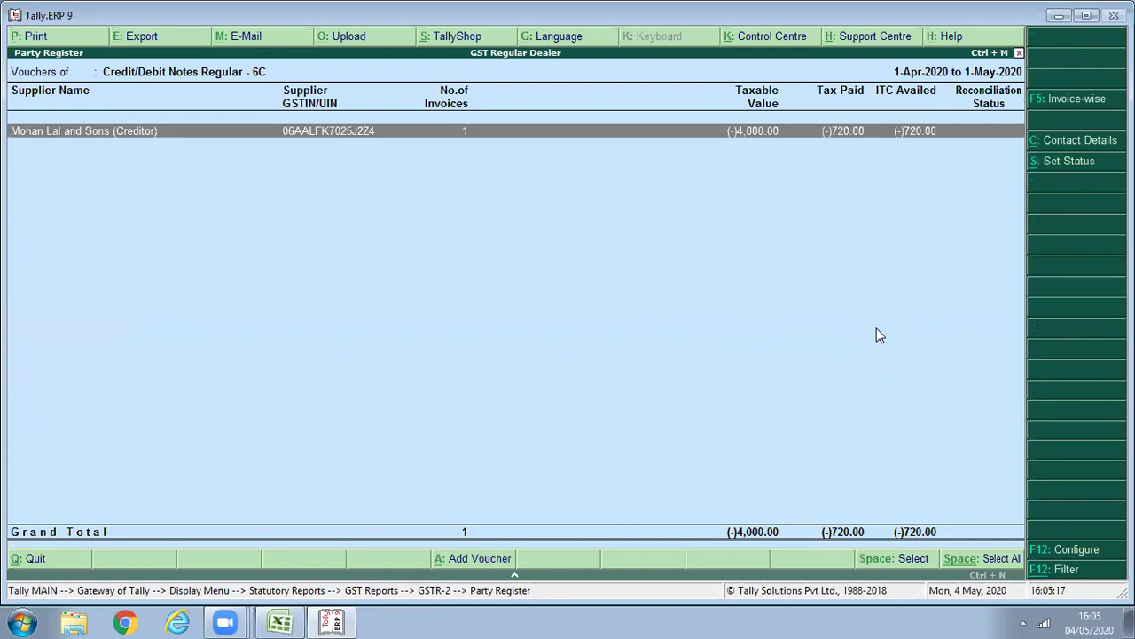
{"action": "key", "text": "Escape"}
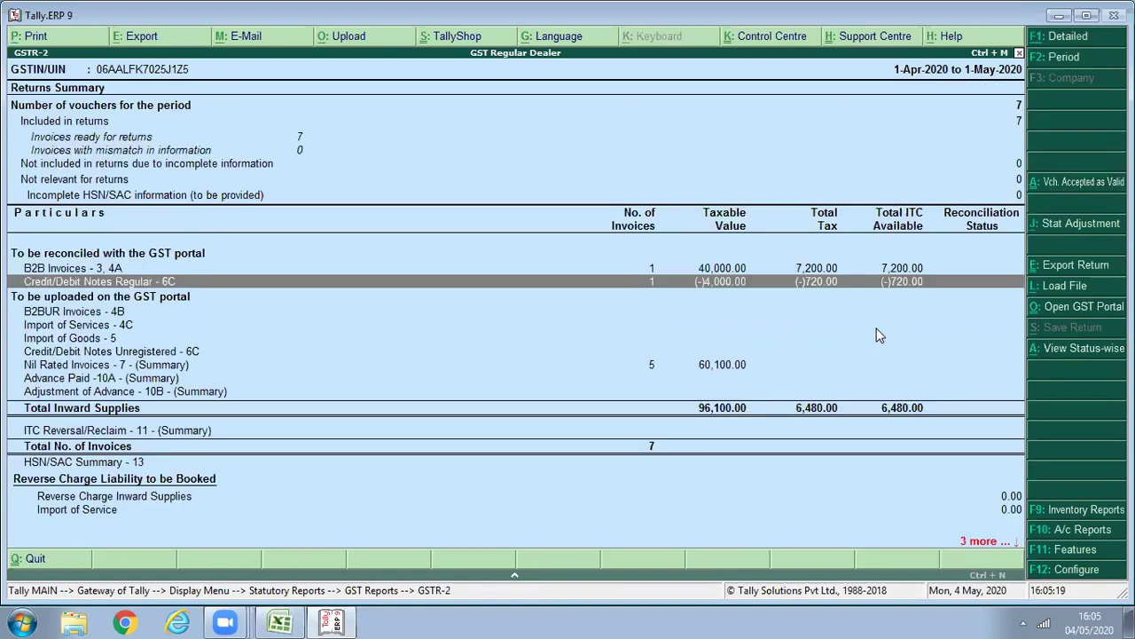
{"action": "key", "text": "Up"}
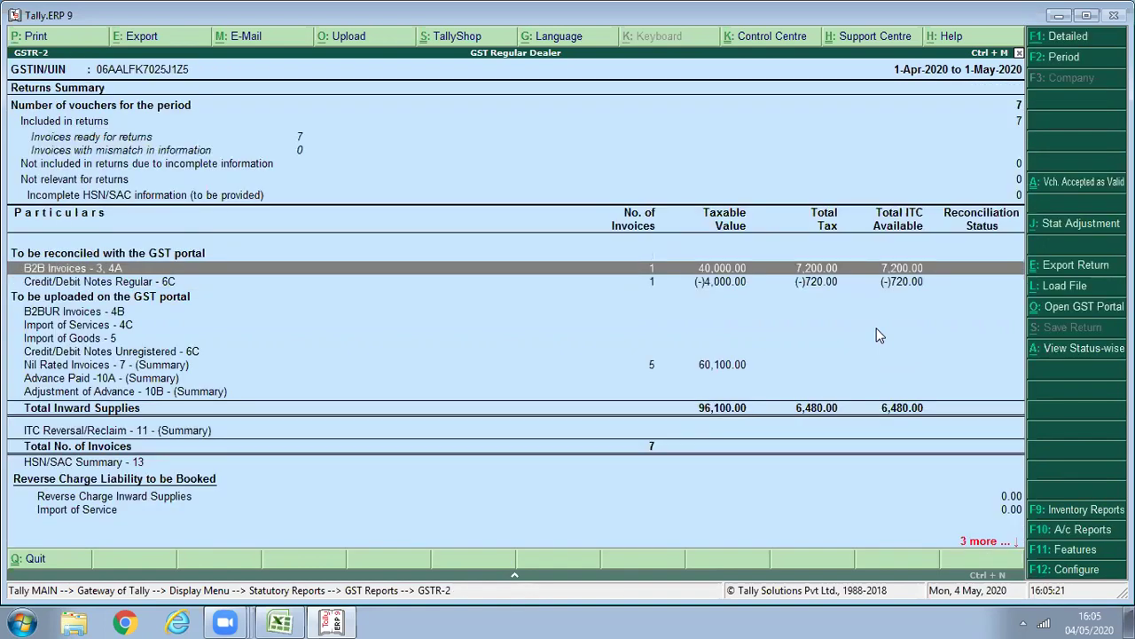
{"action": "key", "text": "Down"}
{"action": "key", "text": "Down"}
{"action": "key", "text": "Down"}
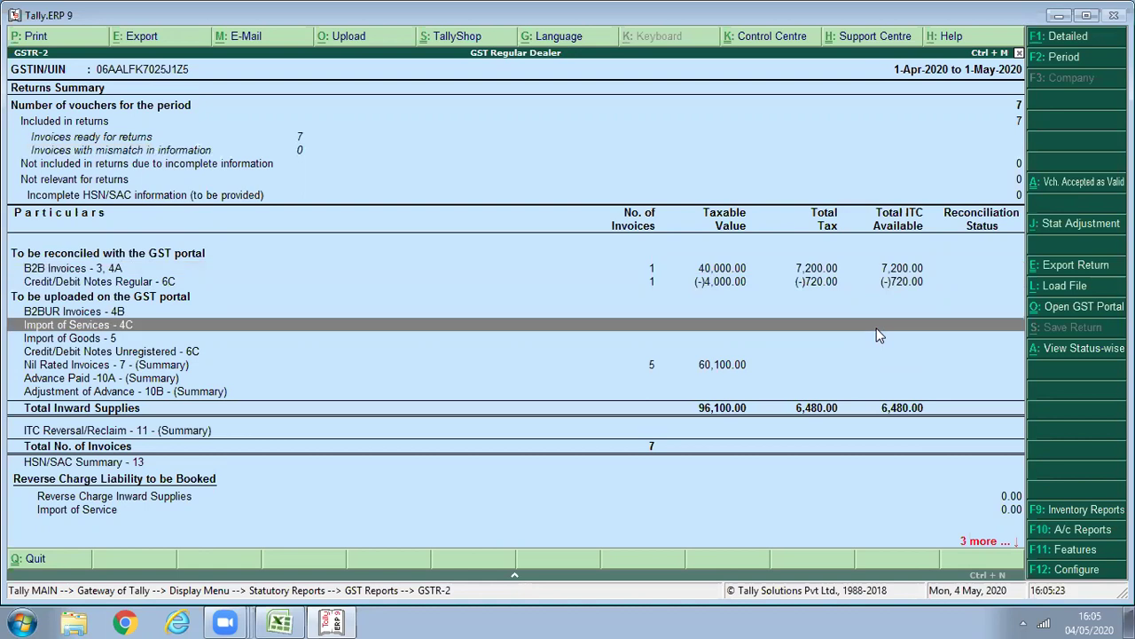
{"action": "key", "text": "Down"}
{"action": "key", "text": "Down"}
{"action": "key", "text": "Down"}
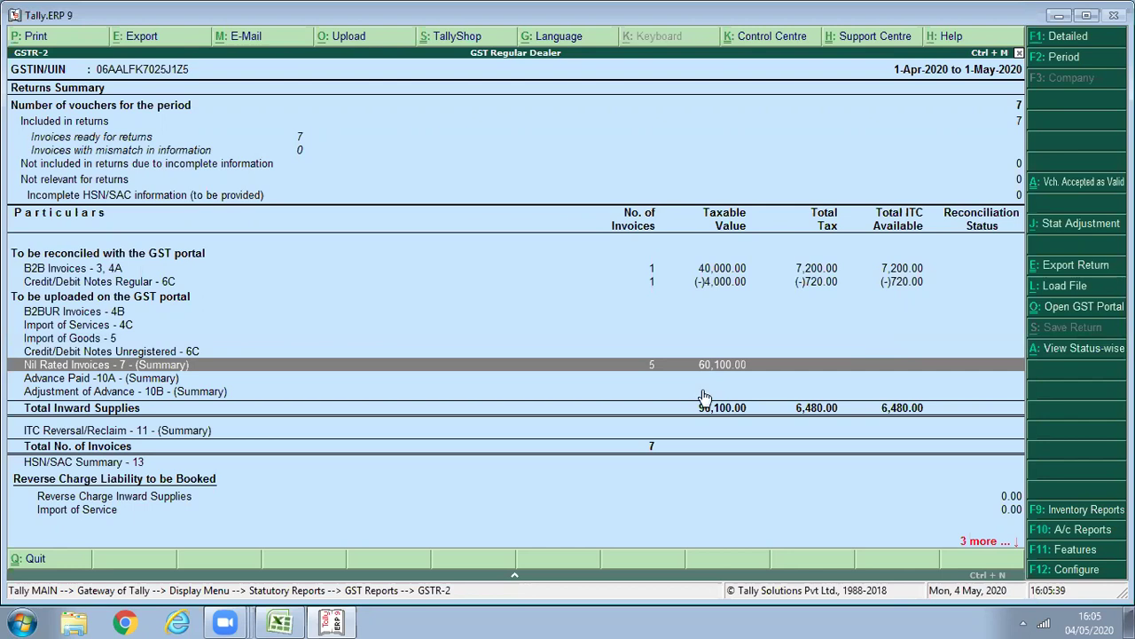
Close GSTR-2, discard the briefly opened debit note and return to Gateway of Tally.
{"action": "key", "text": "Escape"}
{"action": "key", "text": "Escape"}
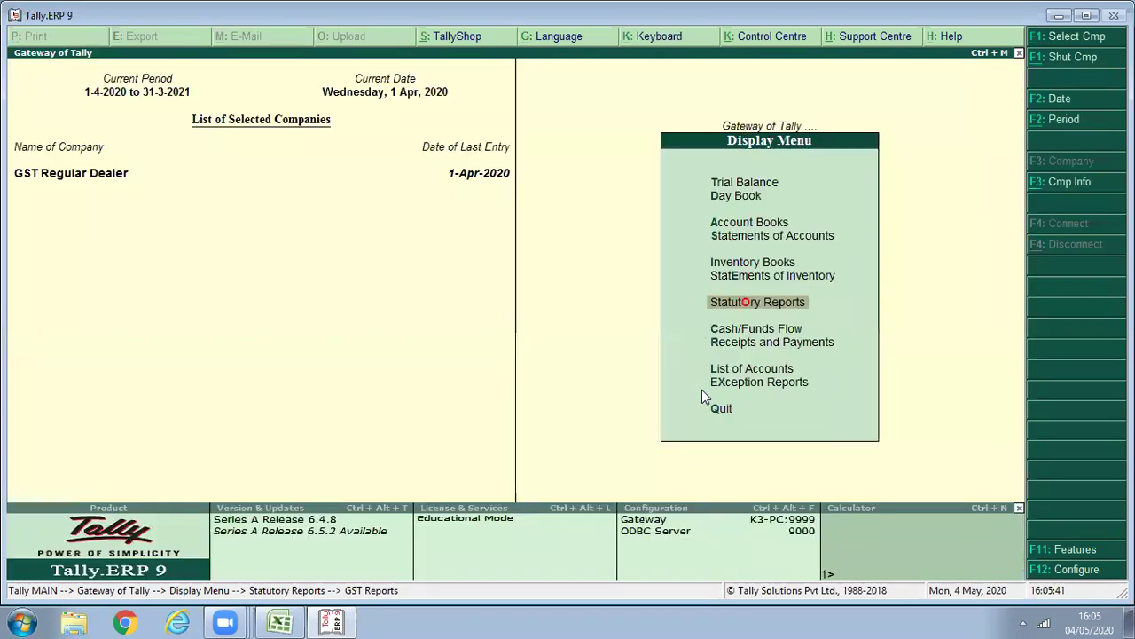
{"action": "key", "text": "Escape"}
{"action": "key", "text": "v"}
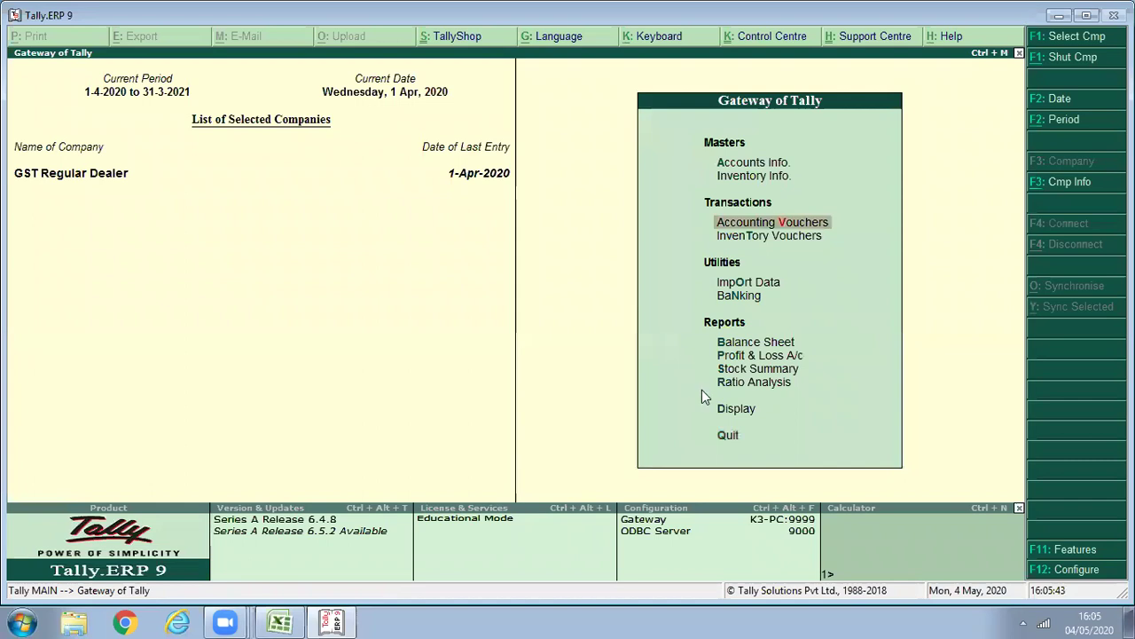
{"action": "type", "text": "0"}
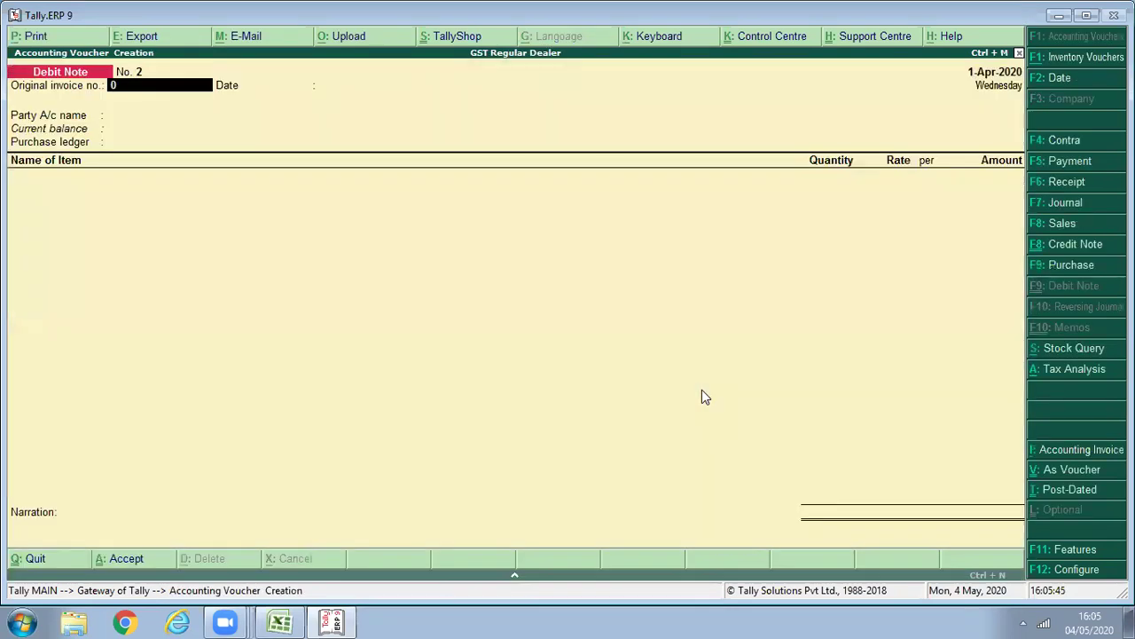
{"action": "key", "text": "Escape"}
{"action": "key", "text": "y"}
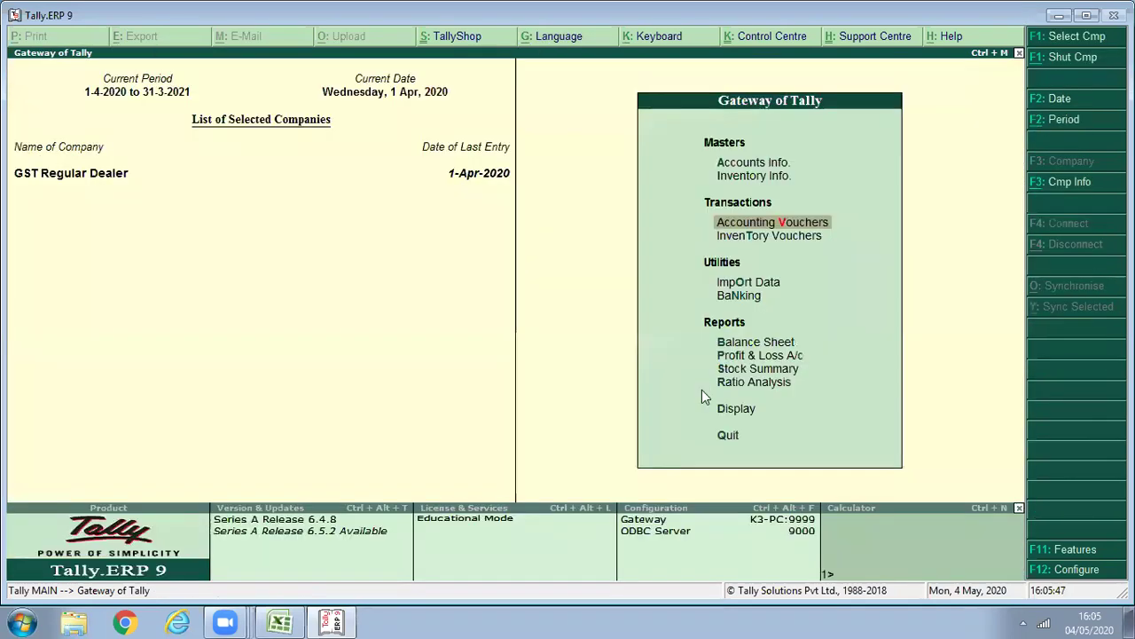
{"action": "key", "text": "d"}
{"action": "key", "text": "d"}
{"action": "key", "text": "Down"}
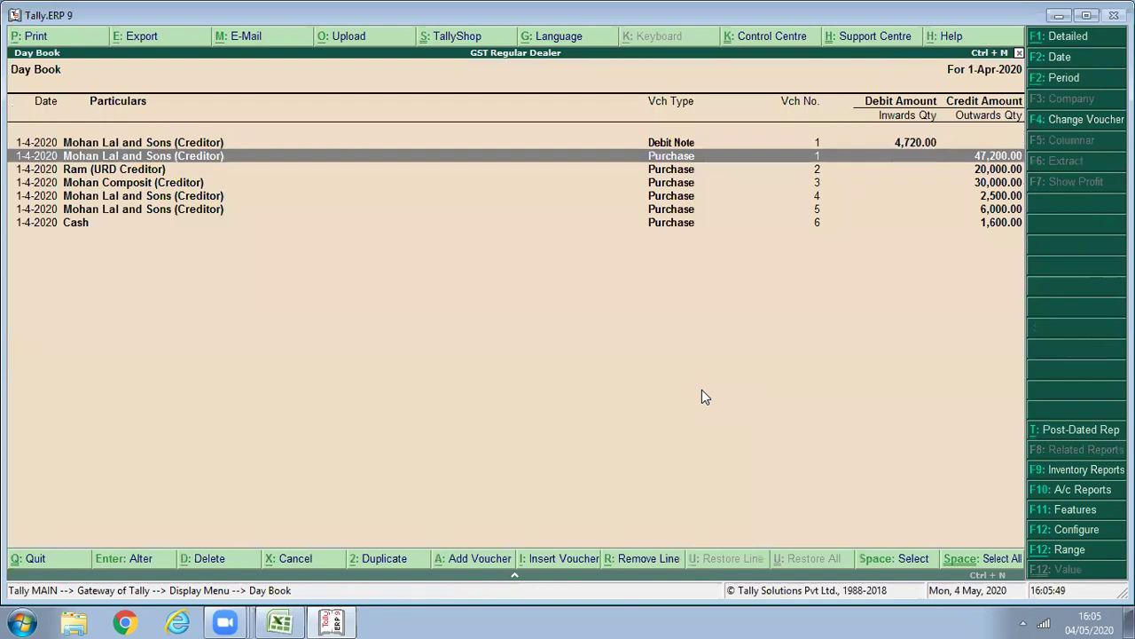
{"action": "key", "text": "Down"}
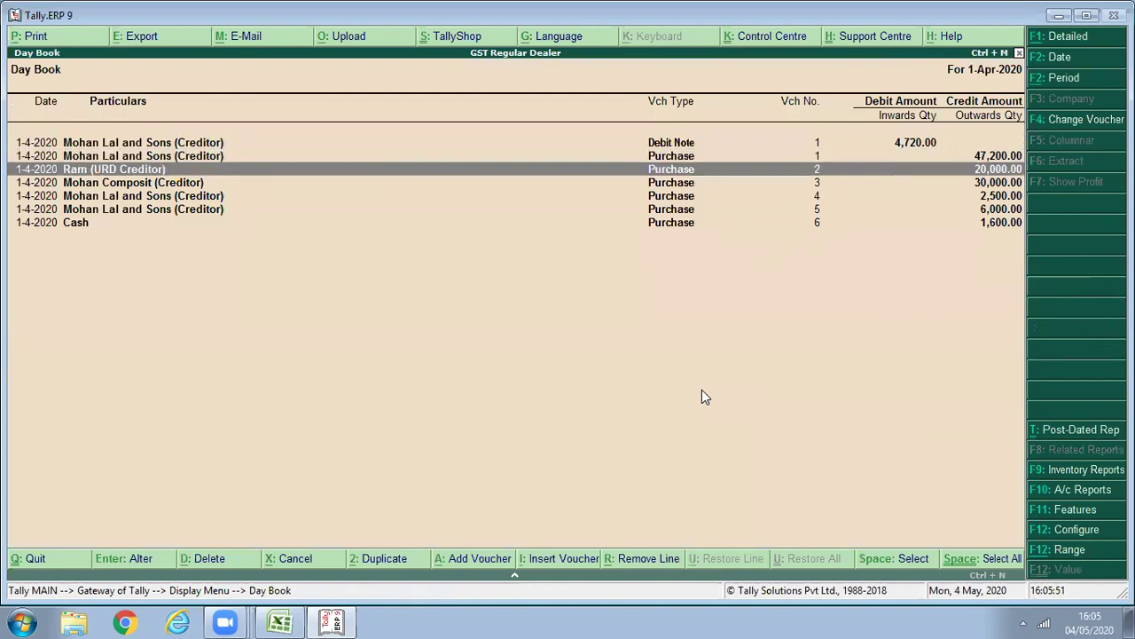
{"action": "key", "text": "Return"}
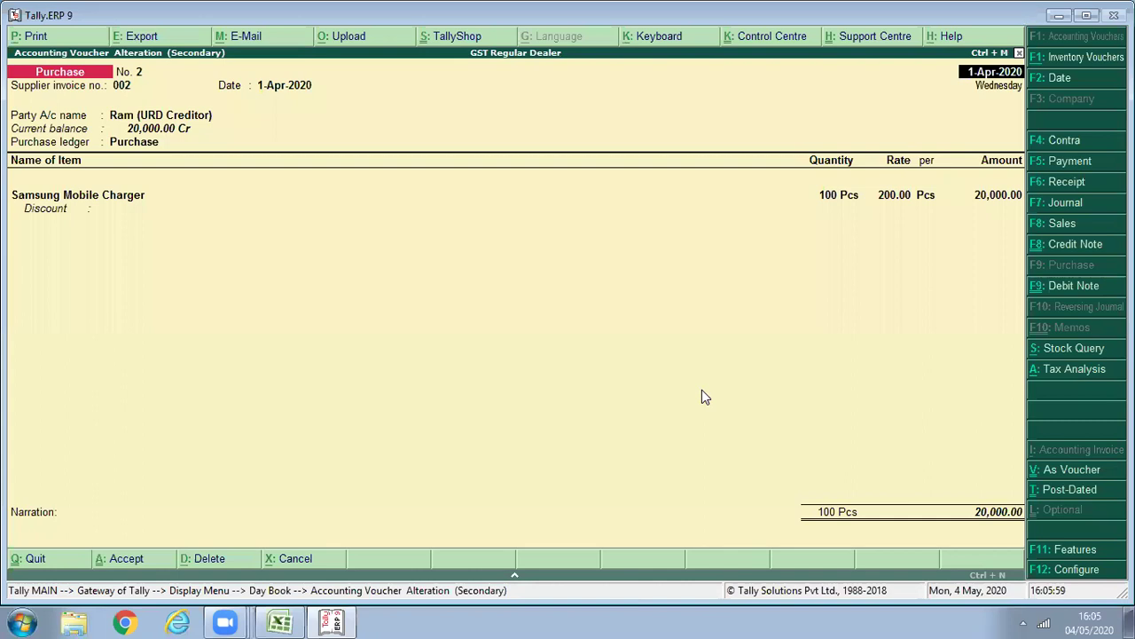
{"action": "key", "text": "Escape"}
{"action": "key", "text": "Escape"}
{"action": "key", "text": "Escape"}
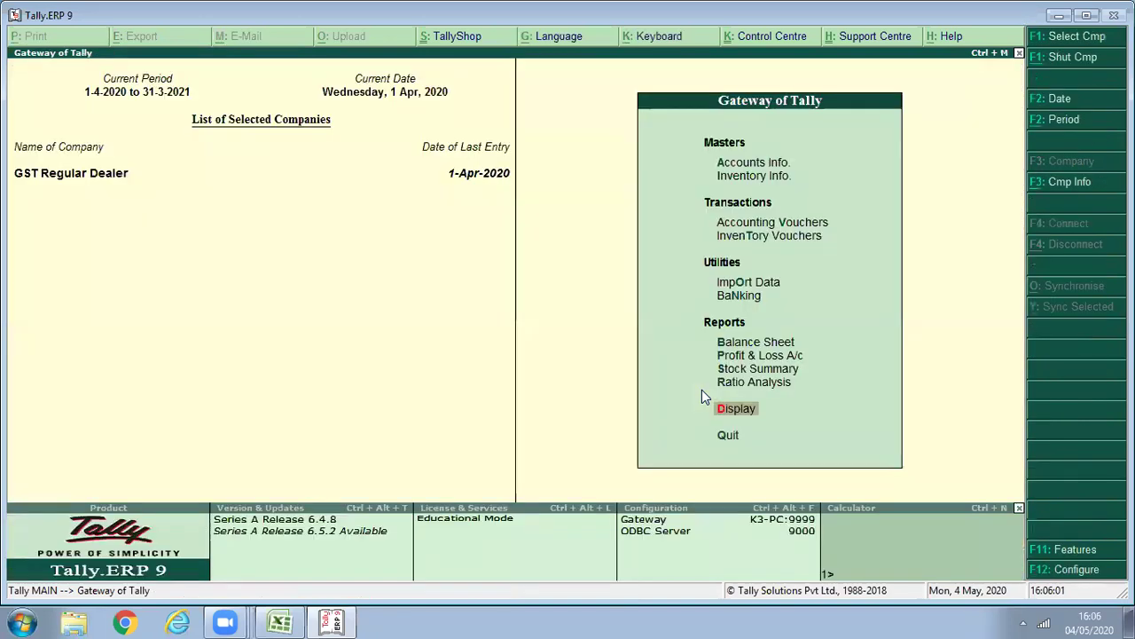
Start a debit note against invoice 002 for the unregistered creditor with Purchase Return ledger.
{"action": "key", "text": "v"}
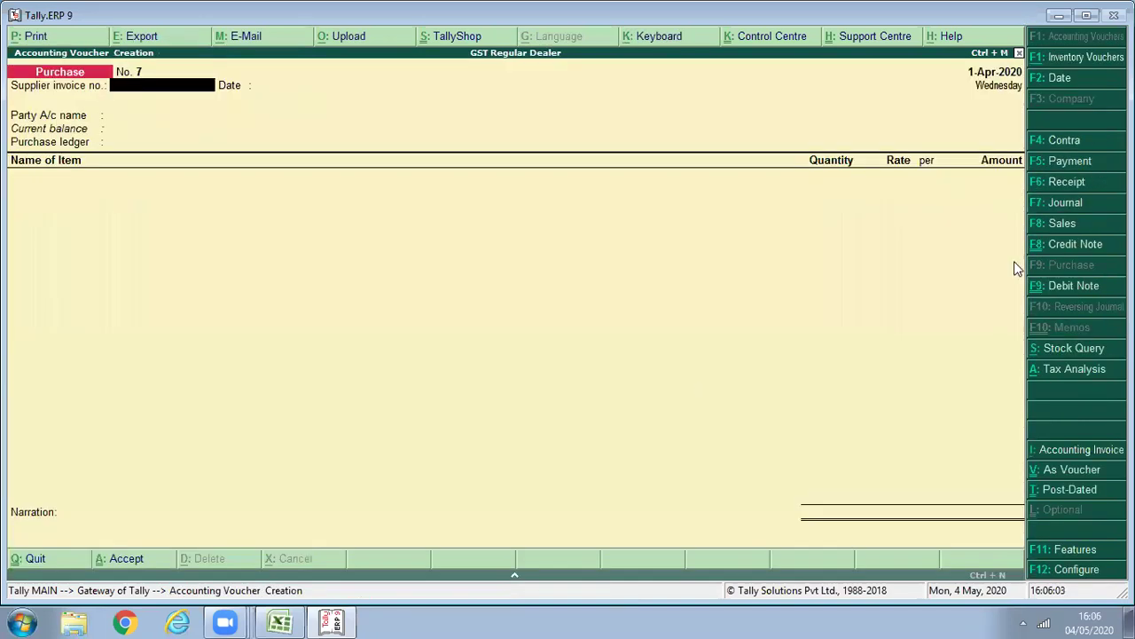
{"action": "left_click", "coordinate": [1061, 285]}
{"action": "type", "text": "00"}
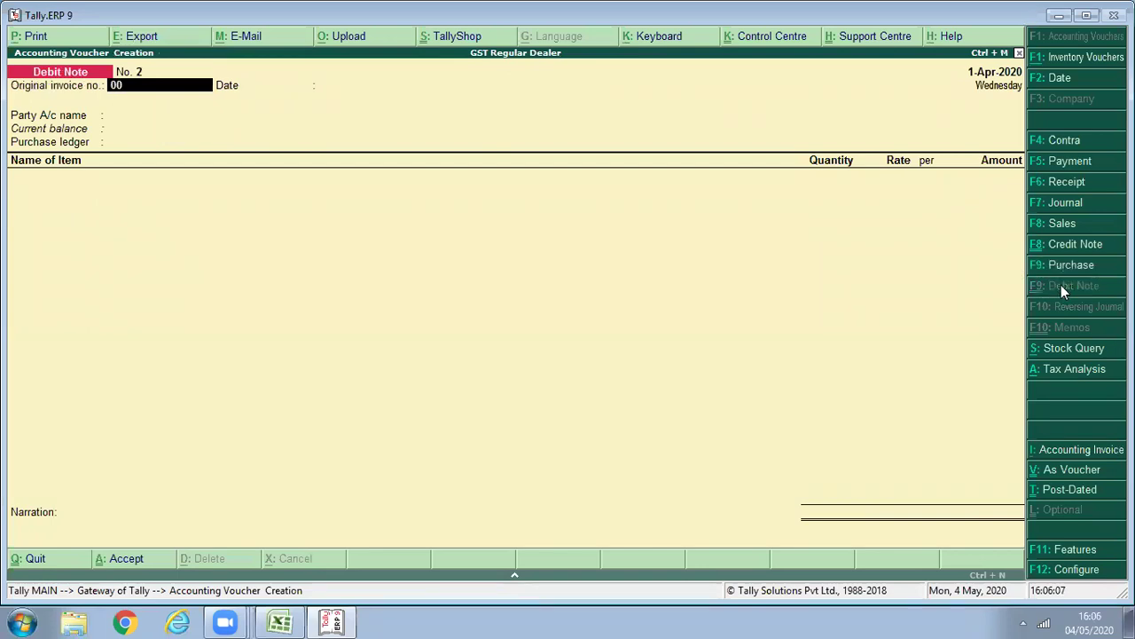
{"action": "type", "text": "2"}
{"action": "key", "text": "Return"}
{"action": "key", "text": "Return"}
{"action": "key", "text": "Down"}
{"action": "key", "text": "Down"}
{"action": "key", "text": "Down"}
{"action": "key", "text": "Down"}
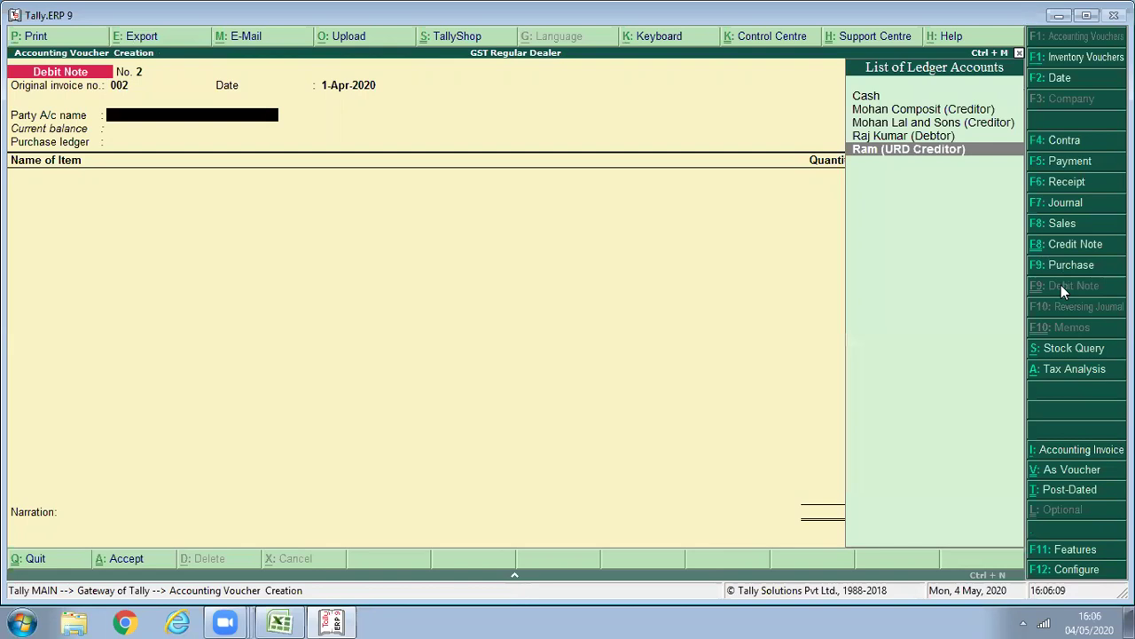
{"action": "key", "text": "Return"}
{"action": "key", "text": "Return"}
{"action": "key", "text": "Return"}
{"action": "key", "text": "Return"}
{"action": "key", "text": "Return"}
{"action": "key", "text": "Return"}
{"action": "key", "text": "Return"}
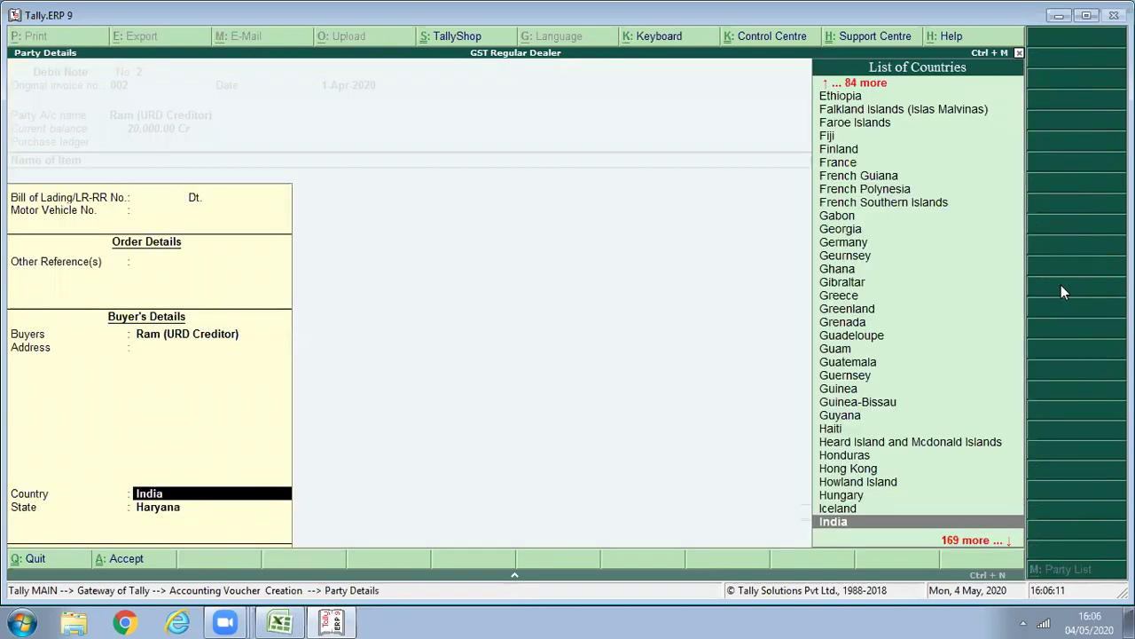
{"action": "key", "text": "Return"}
{"action": "key", "text": "Return"}
{"action": "key", "text": "Return"}
{"action": "key", "text": "Down"}
{"action": "key", "text": "Return"}
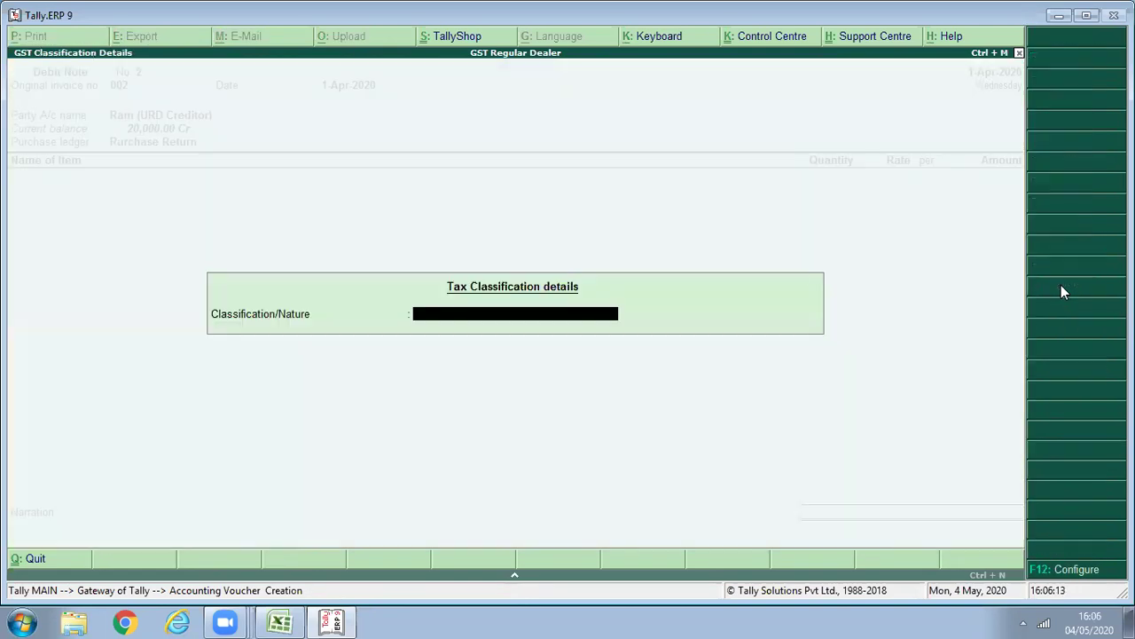
{"action": "key", "text": "Return"}
Add 10 Pcs of Samsung Mobile Charger worth 2,000.00 and a CGST ledger line.
{"action": "type", "text": "Sa"}
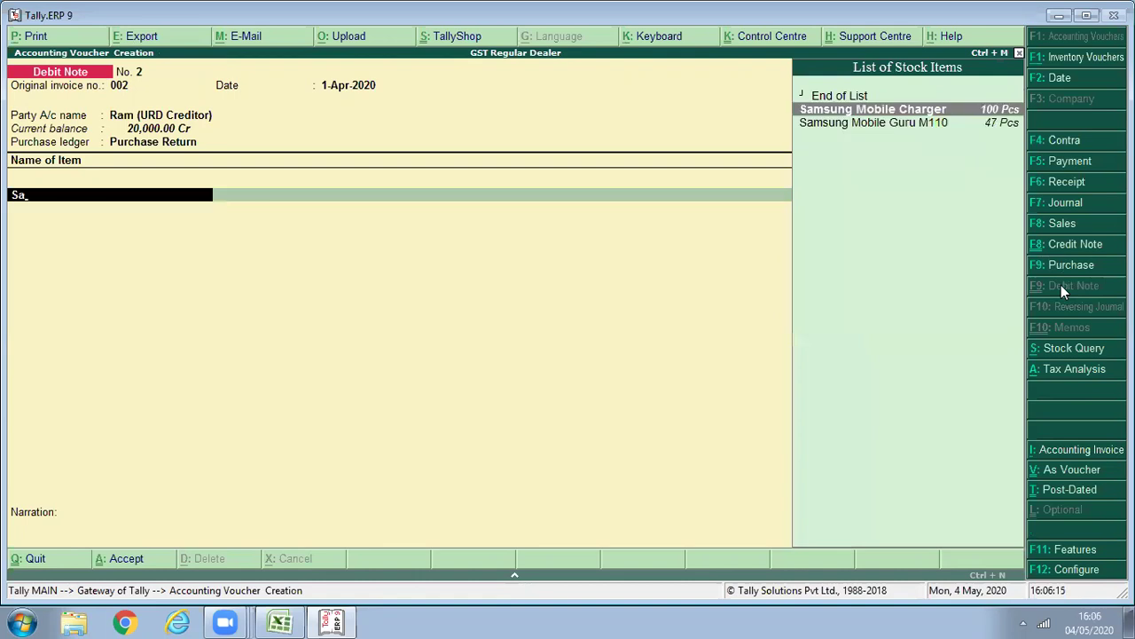
{"action": "key", "text": "Return"}
{"action": "type", "text": "10"}
{"action": "key", "text": "Return"}
{"action": "key", "text": "Return"}
{"action": "key", "text": "Return"}
{"action": "key", "text": "Return"}
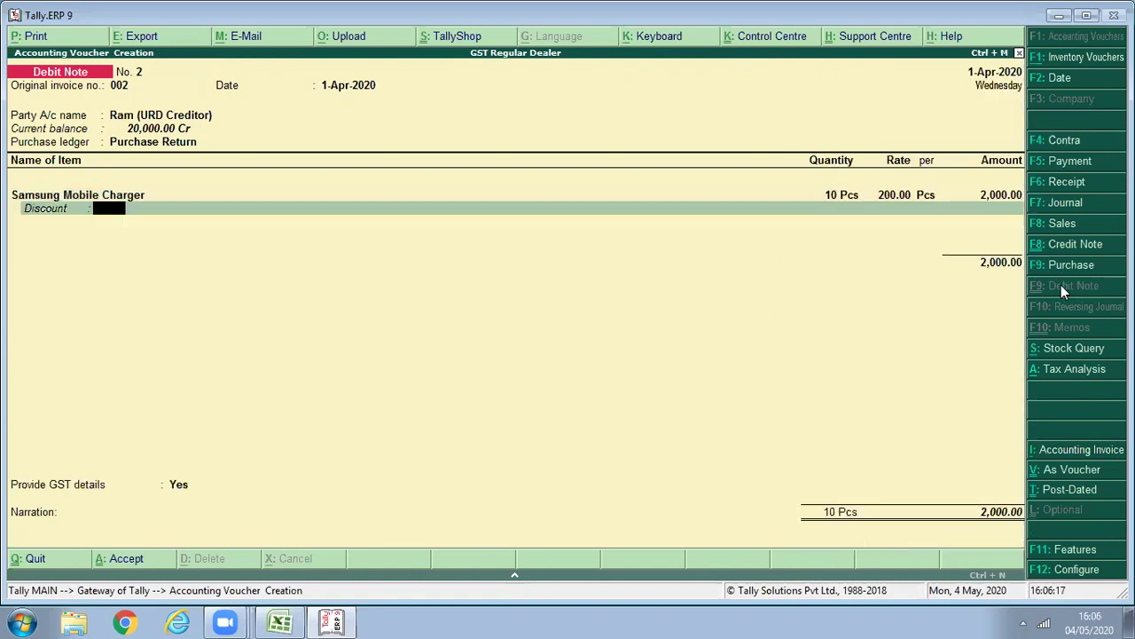
{"action": "key", "text": "Return"}
{"action": "key", "text": "Return"}
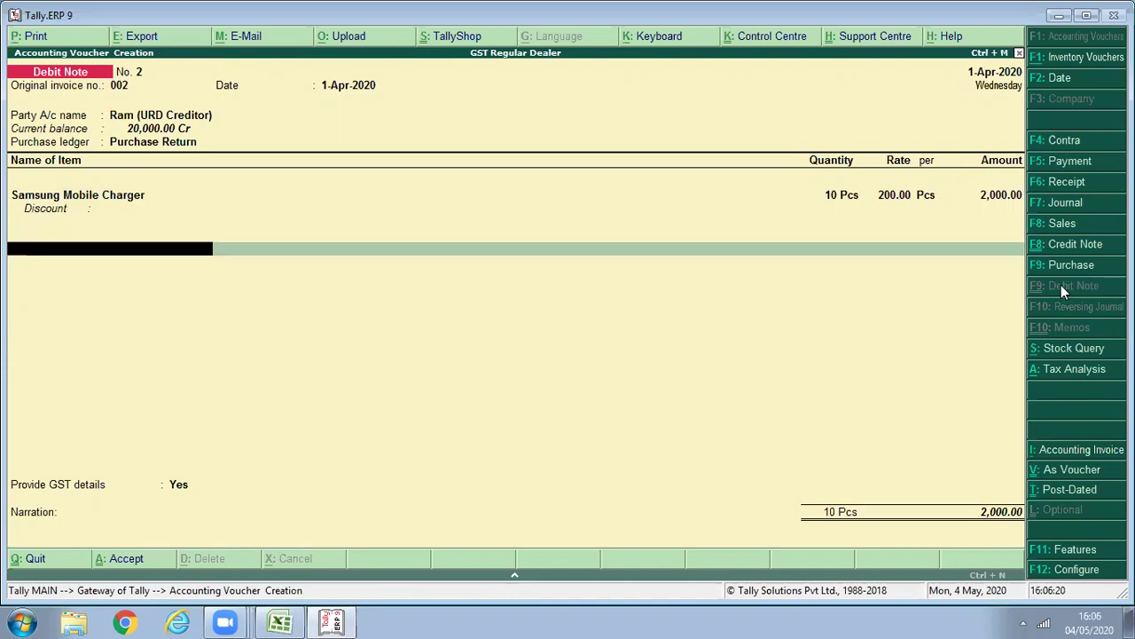
{"action": "type", "text": "cg"}
{"action": "key", "text": "Return"}
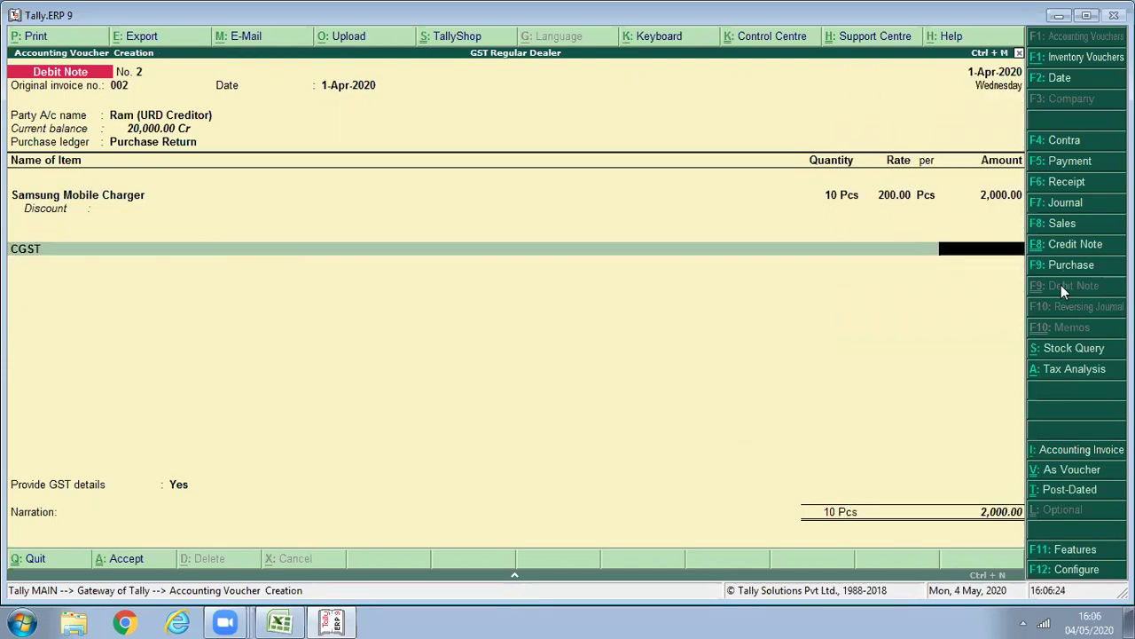
{"action": "key", "text": "Return"}
{"action": "key", "text": "Return"}
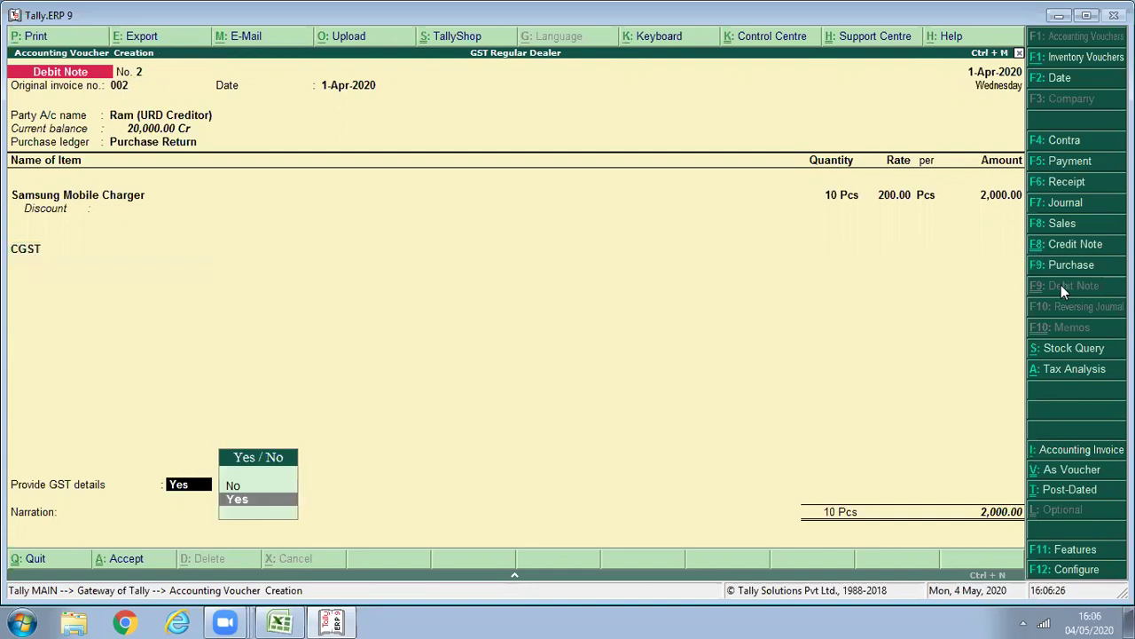
{"action": "key", "text": "Return"}
Set reason 07-Others with supplier note 147896 dated 1-4, then save the debit note.
{"action": "key", "text": "Down"}
{"action": "key", "text": "Down"}
{"action": "key", "text": "Down"}
{"action": "key", "text": "Down"}
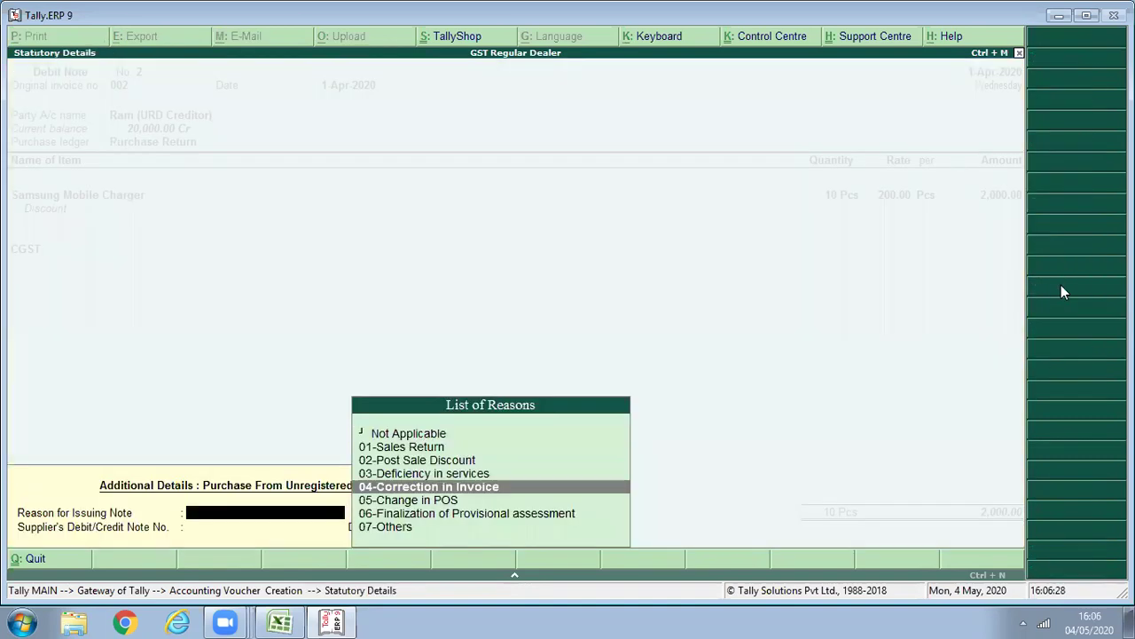
{"action": "key", "text": "Down"}
{"action": "key", "text": "Down"}
{"action": "key", "text": "Down"}
{"action": "key", "text": "Return"}
{"action": "type", "text": "147896"}
{"action": "key", "text": "Return"}
{"action": "type", "text": "1-4"}
{"action": "key", "text": "Return"}
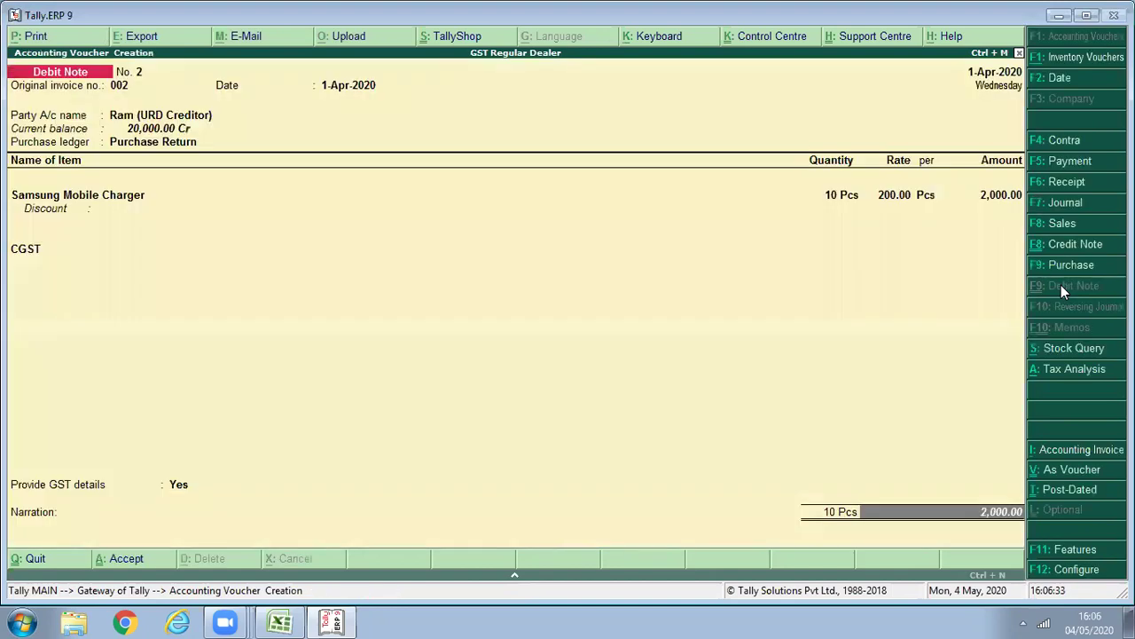
{"action": "key", "text": "Return"}
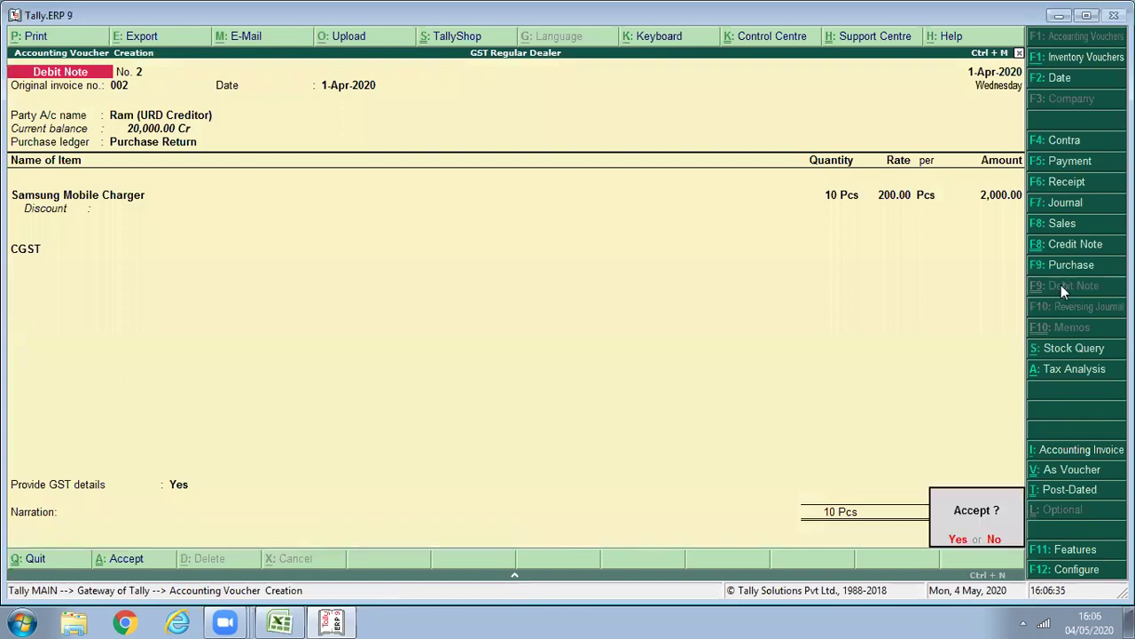
{"action": "key", "text": "Return"}
{"action": "key", "text": "Escape"}
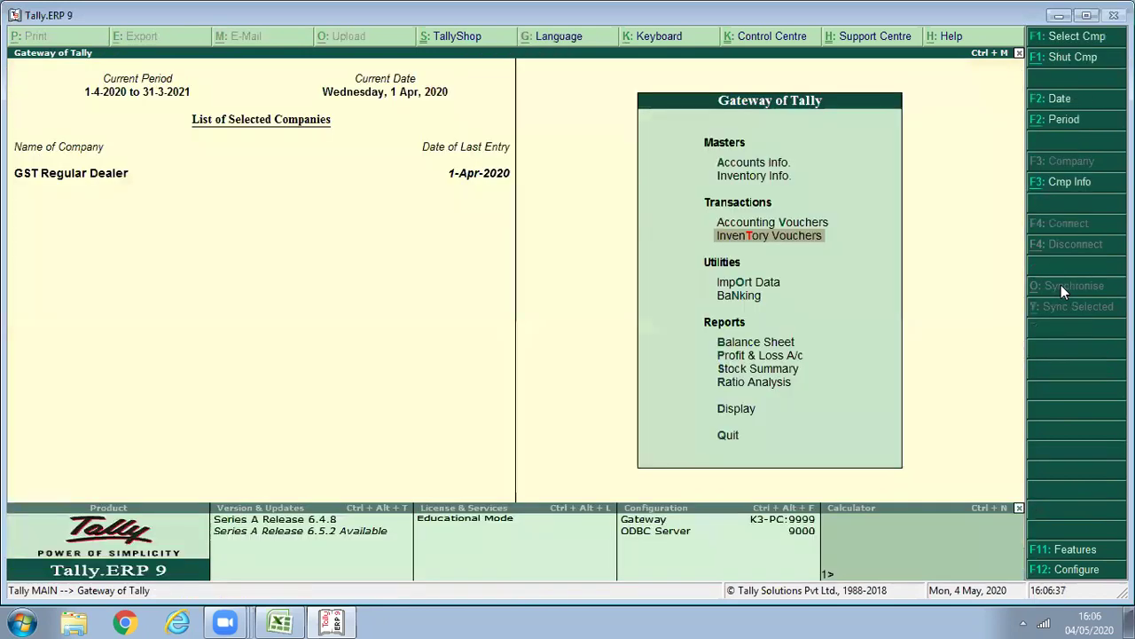
Open GSTR-2 for the period 1-4-2020 to 1-5-2020.
{"action": "key", "text": "Down"}
{"action": "key", "text": "Down"}
{"action": "key", "text": "Down"}
{"action": "key", "text": "Down"}
{"action": "key", "text": "Down"}
{"action": "key", "text": "d"}
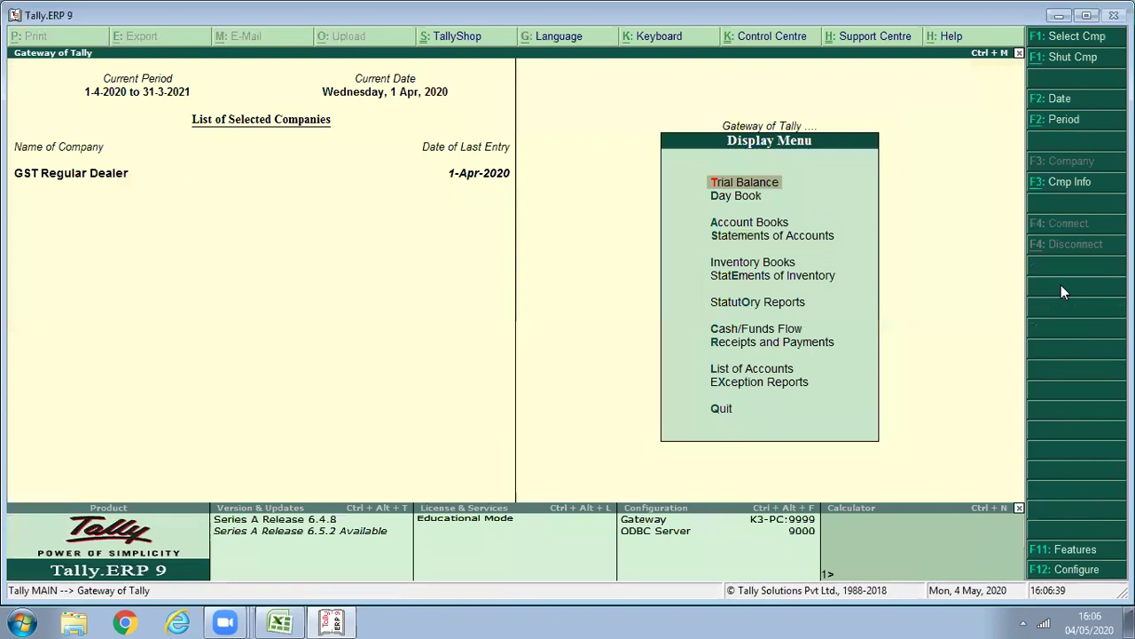
{"action": "key", "text": "e"}
{"action": "key", "text": "o"}
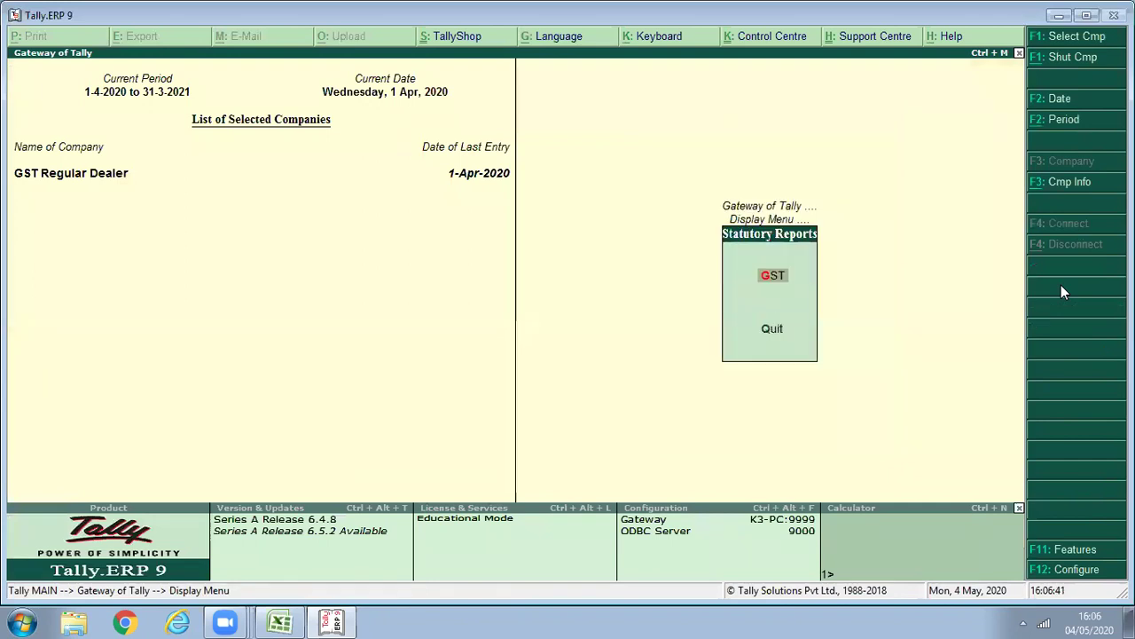
{"action": "key", "text": "g"}
{"action": "key", "text": "Down"}
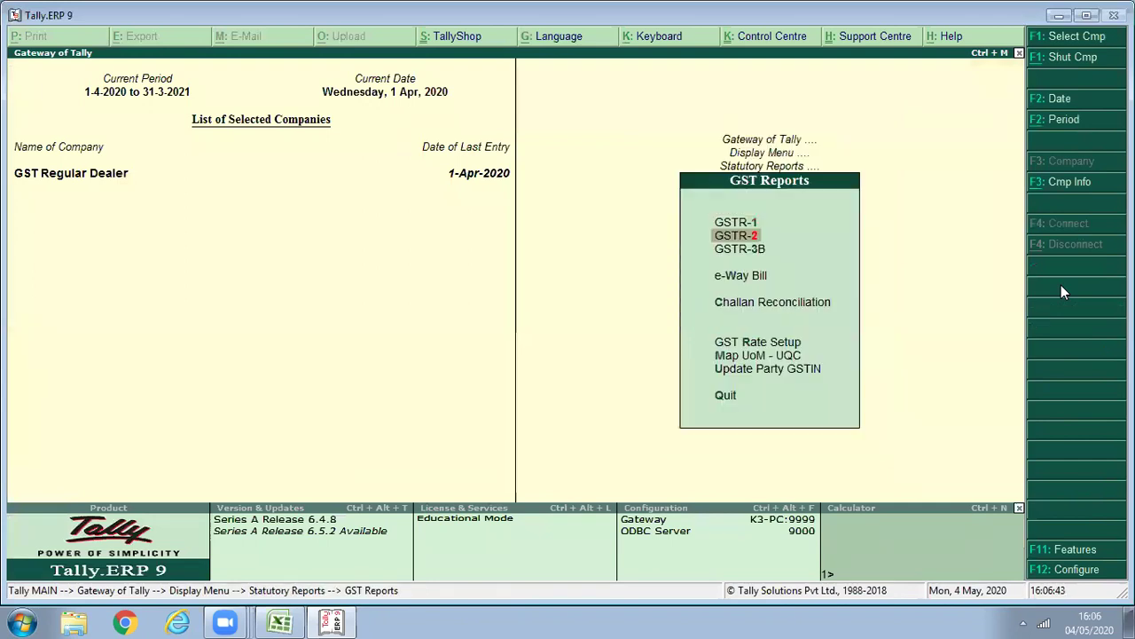
{"action": "key", "text": "Return"}
{"action": "key", "text": "F2"}
{"action": "type", "text": "1/4"}
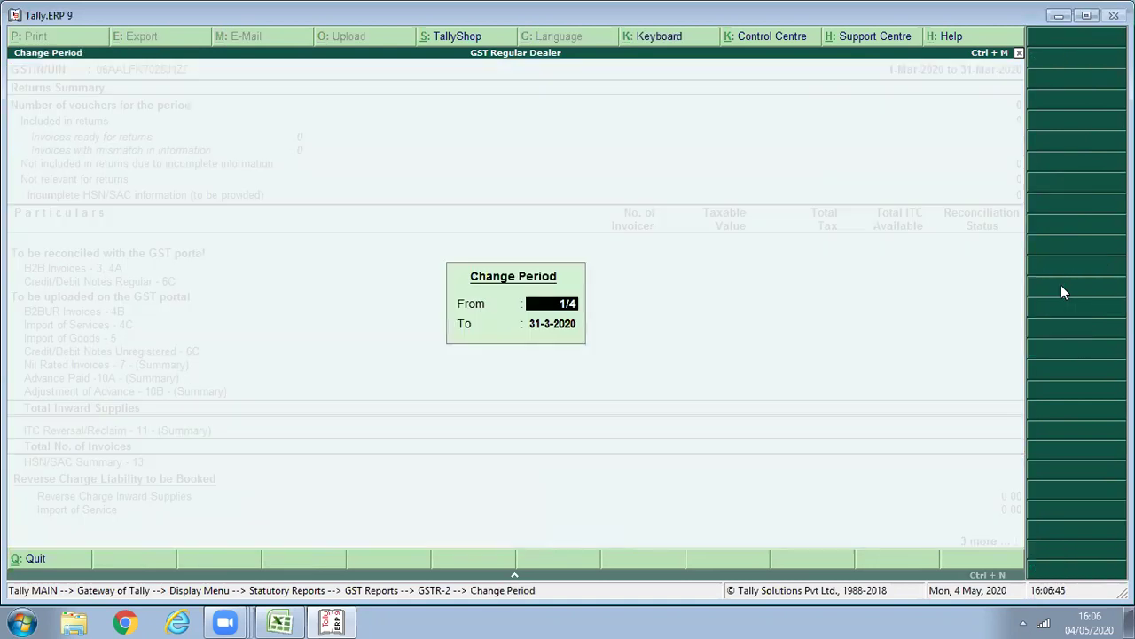
{"action": "key", "text": "Return"}
{"action": "type", "text": "1/5"}
{"action": "key", "text": "Return"}
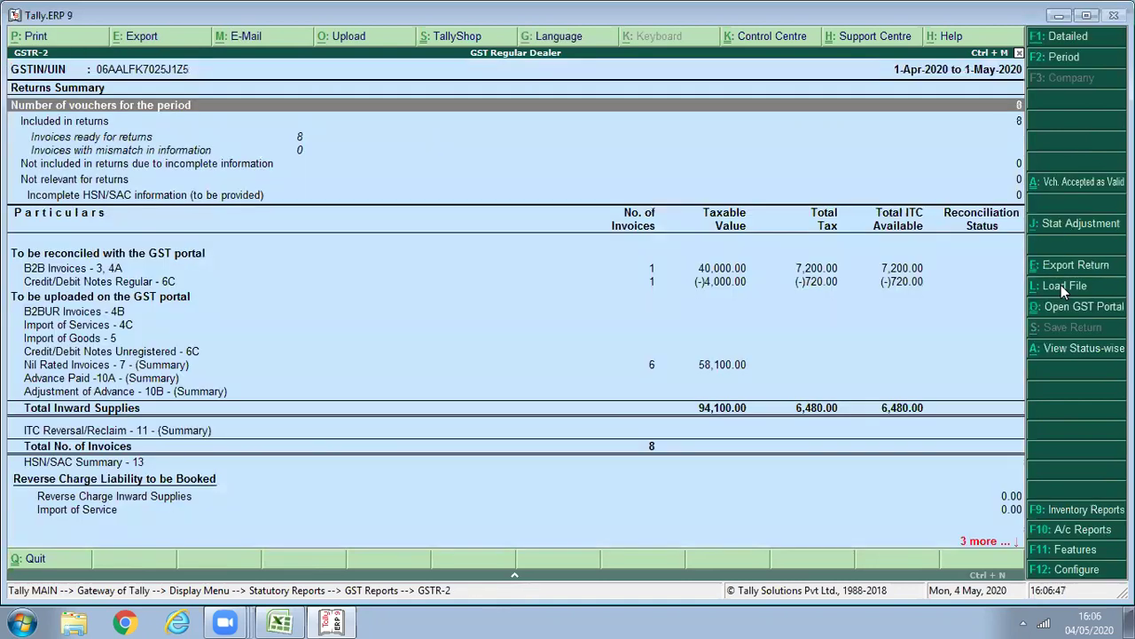
Review the Nil Rated intrastate exempt vouchers, now 19,600.00 after the (-)2,000.00 debit note.
{"action": "key", "text": "Down"}
{"action": "key", "text": "Down"}
{"action": "key", "text": "Down"}
{"action": "key", "text": "Down"}
{"action": "key", "text": "Down"}
{"action": "key", "text": "Down"}
{"action": "key", "text": "Down"}
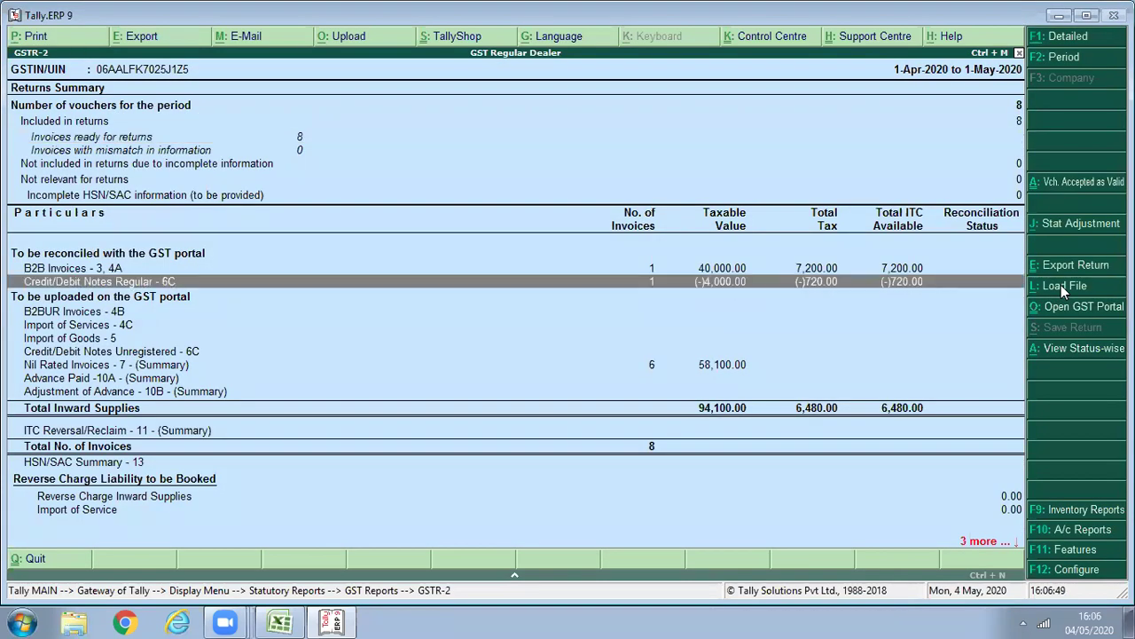
{"action": "key", "text": "Down"}
{"action": "key", "text": "Down"}
{"action": "key", "text": "Down"}
{"action": "key", "text": "Down"}
{"action": "key", "text": "Down"}
{"action": "key", "text": "Return"}
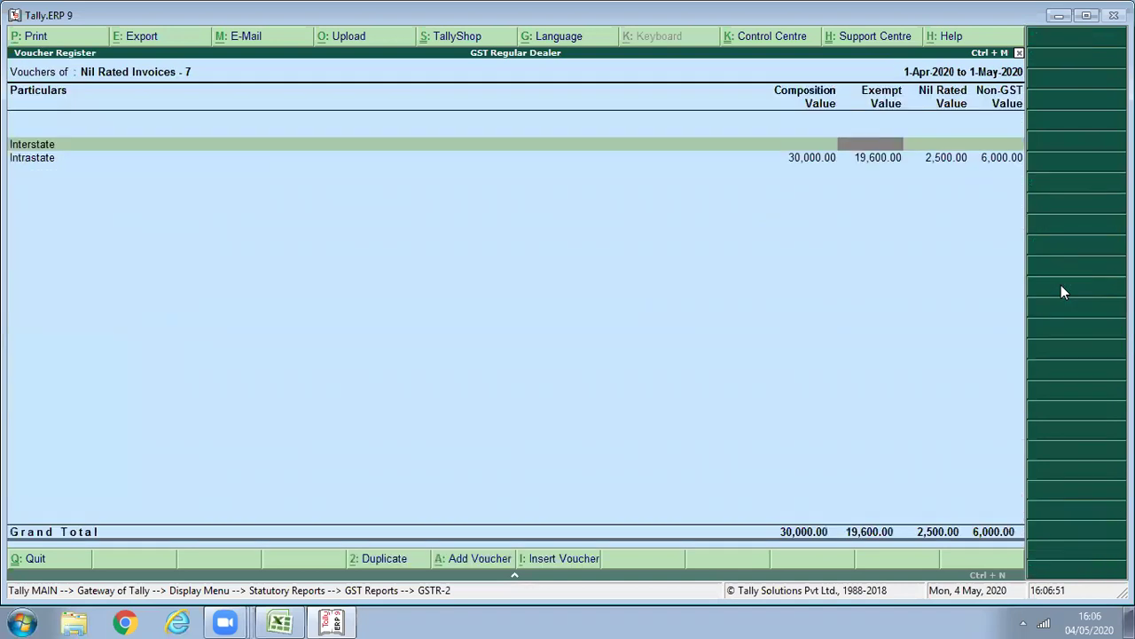
{"action": "key", "text": "Down"}
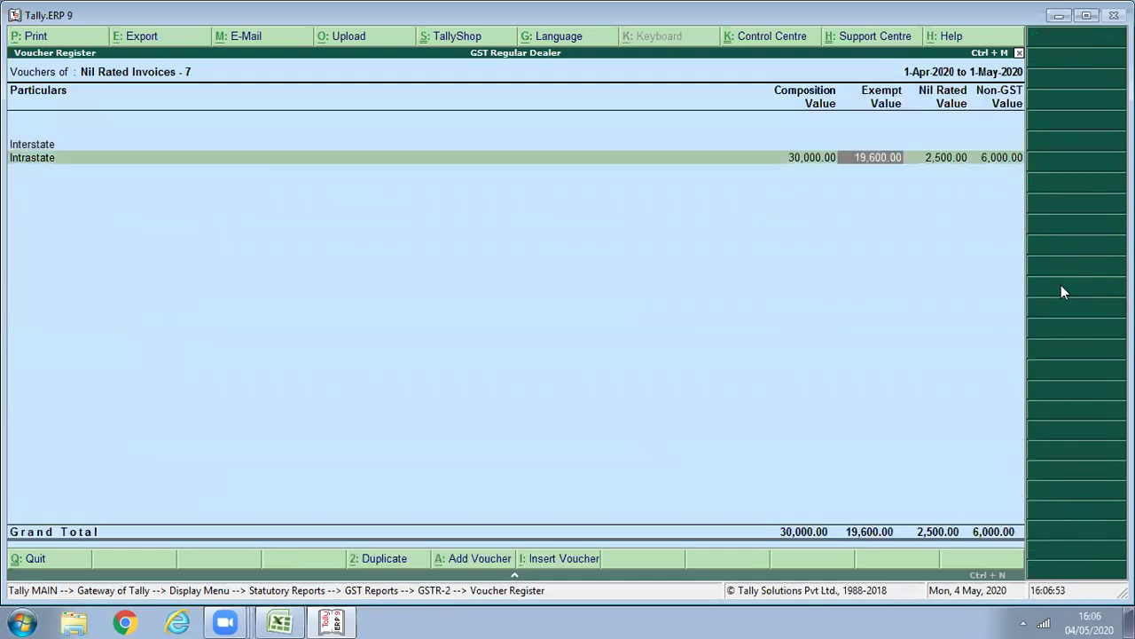
{"action": "key", "text": "Return"}
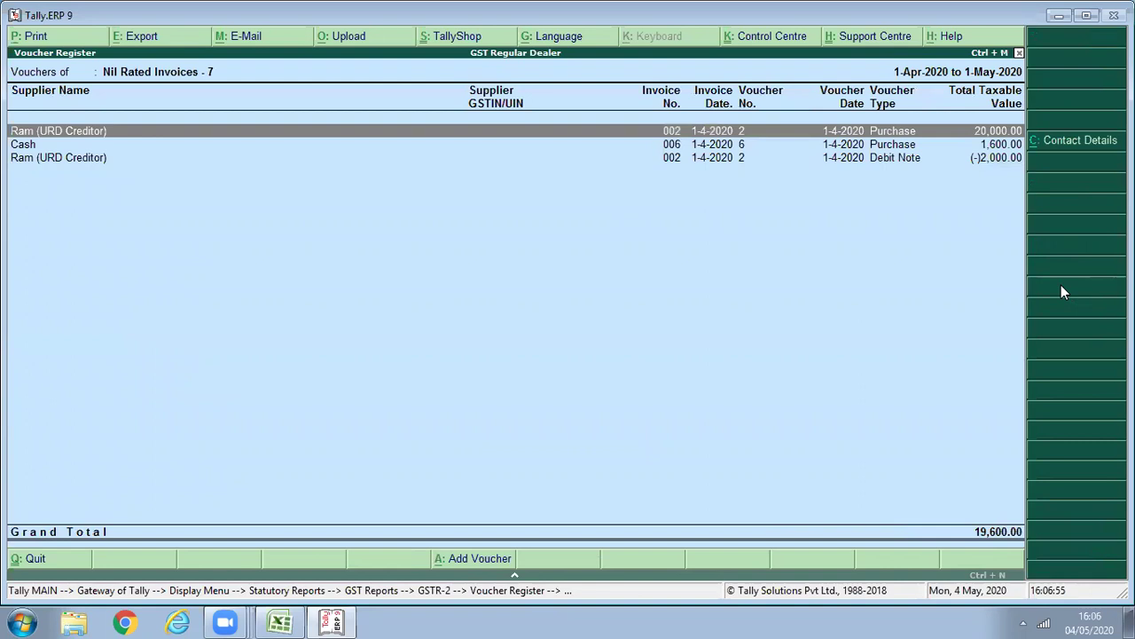
{"action": "key", "text": "Down"}
{"action": "key", "text": "Down"}
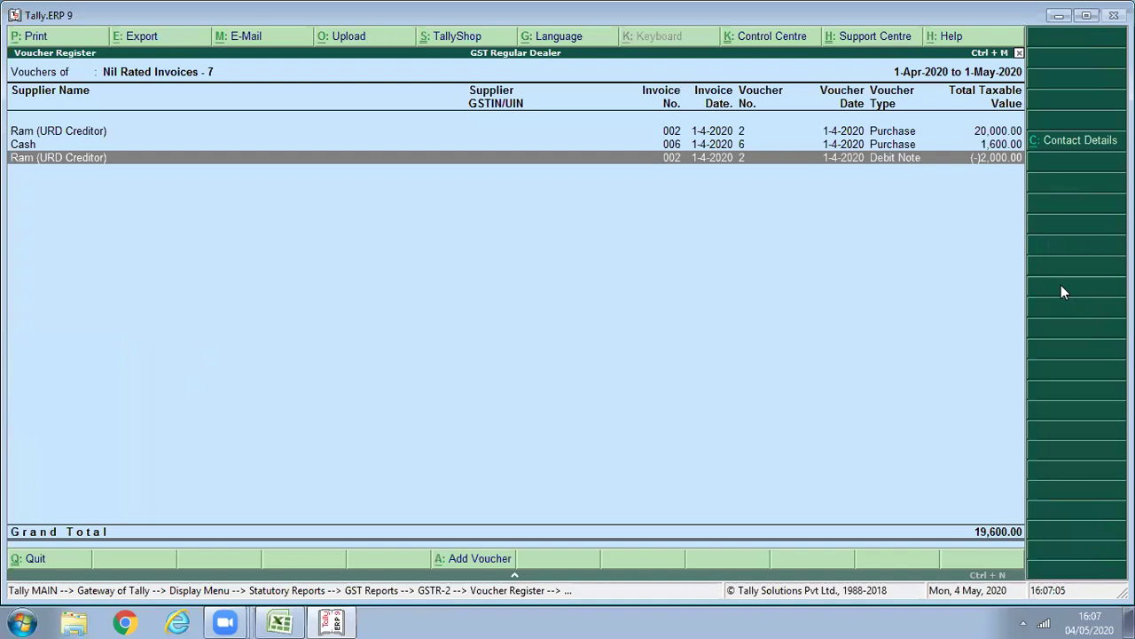
{"action": "key", "text": "Escape"}
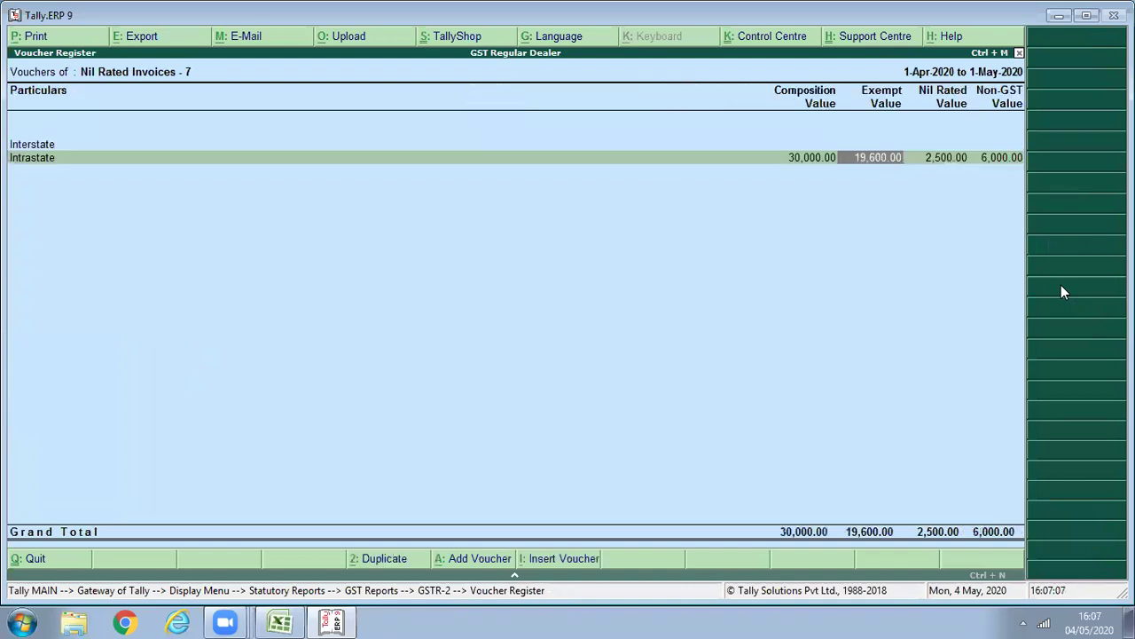
{"action": "key", "text": "Escape"}
{"action": "key", "text": "Escape"}
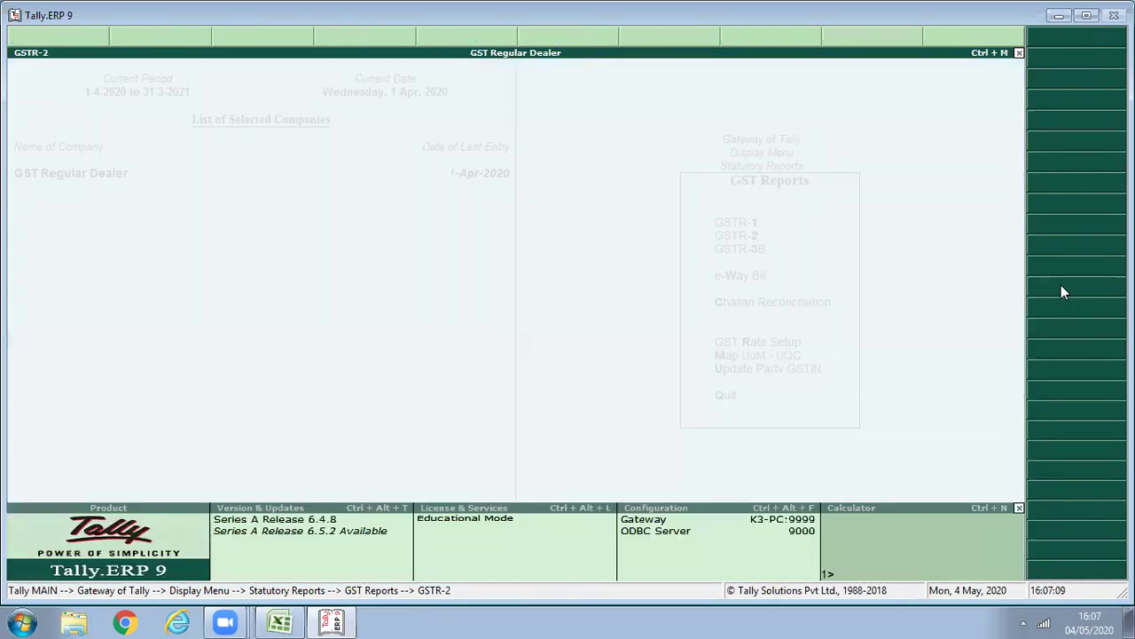
Open GSTR-3B for the period 1-4-2020 to 1-5-2020.
{"action": "key", "text": "Return"}
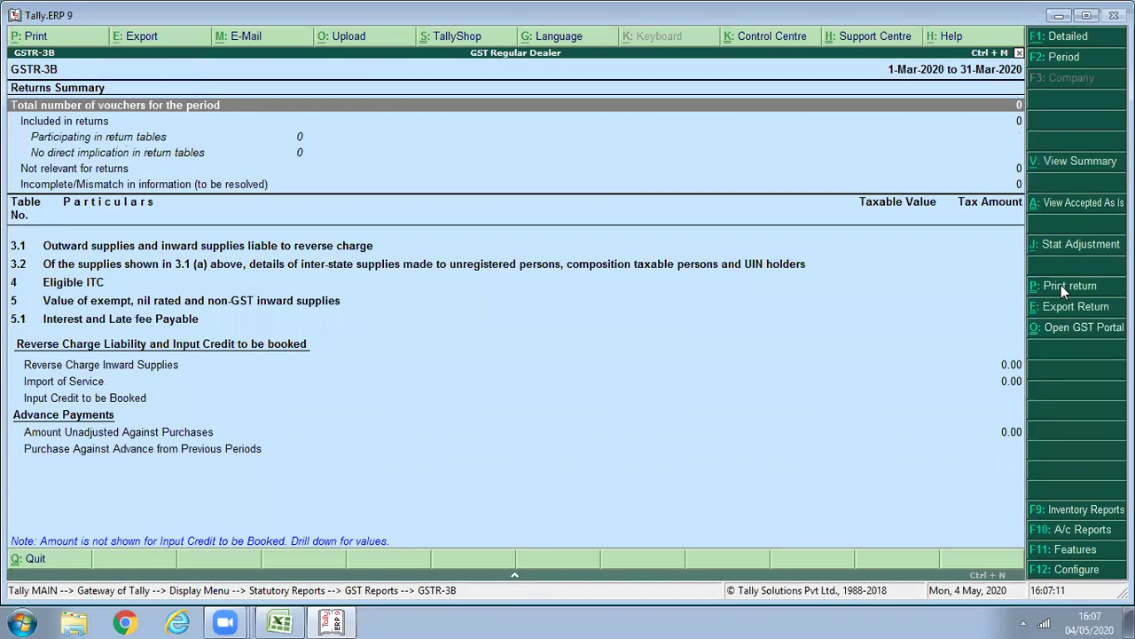
{"action": "key", "text": "F2"}
{"action": "type", "text": "1/4"}
{"action": "key", "text": "Return"}
{"action": "type", "text": "1/5"}
{"action": "key", "text": "Return"}
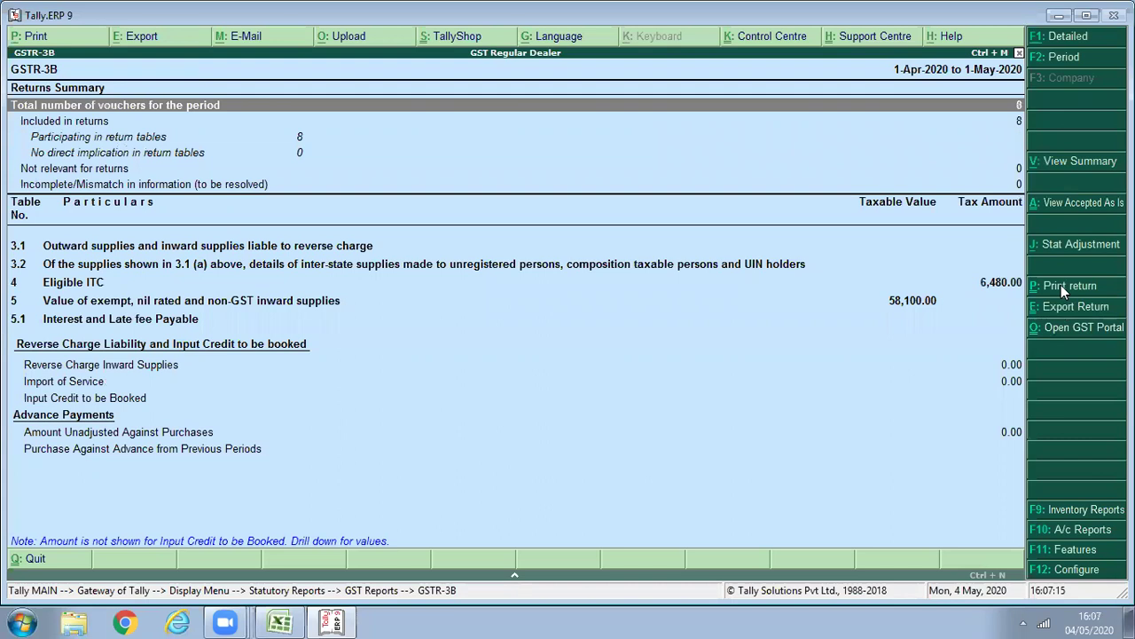
{"action": "key", "text": "Down"}
{"action": "key", "text": "Down"}
{"action": "key", "text": "Down"}
{"action": "key", "text": "Down"}
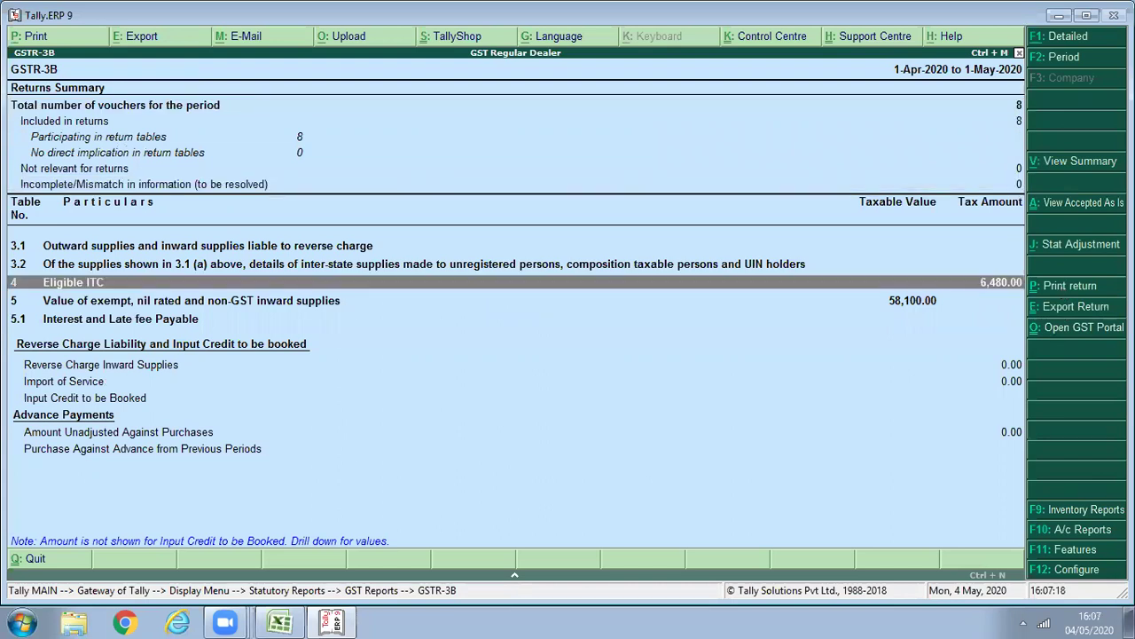
Switch to the detailed view and review the vouchers behind (5) All other ITC.
{"action": "left_click", "coordinate": [1068, 37]}
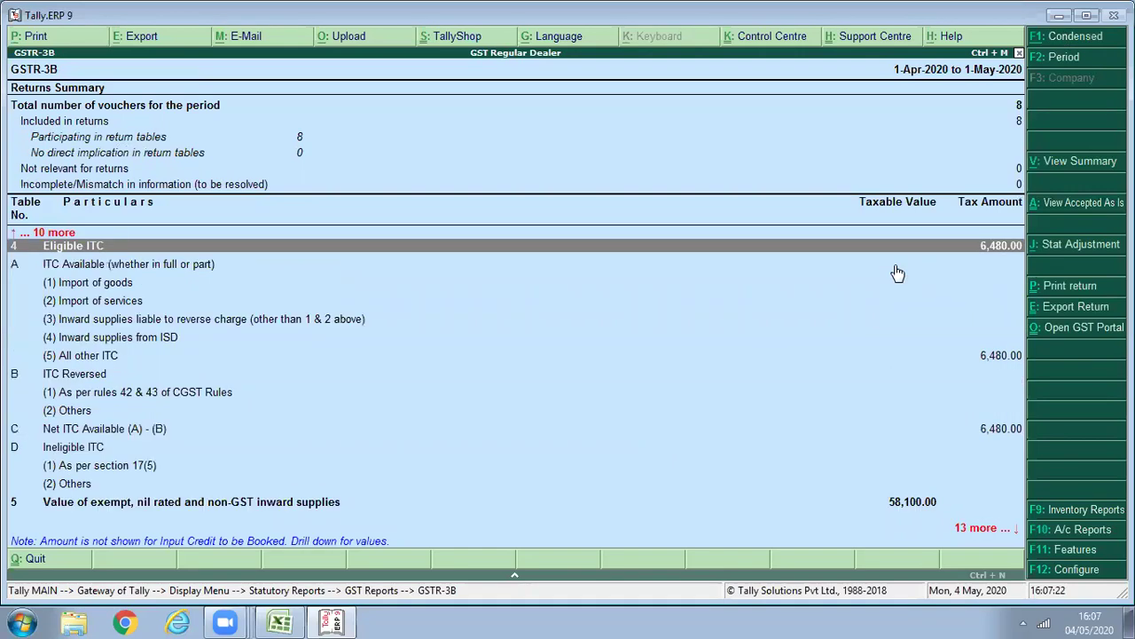
{"action": "key", "text": "Down"}
{"action": "key", "text": "Down"}
{"action": "key", "text": "Down"}
{"action": "key", "text": "Down"}
{"action": "key", "text": "Down"}
{"action": "key", "text": "Down"}
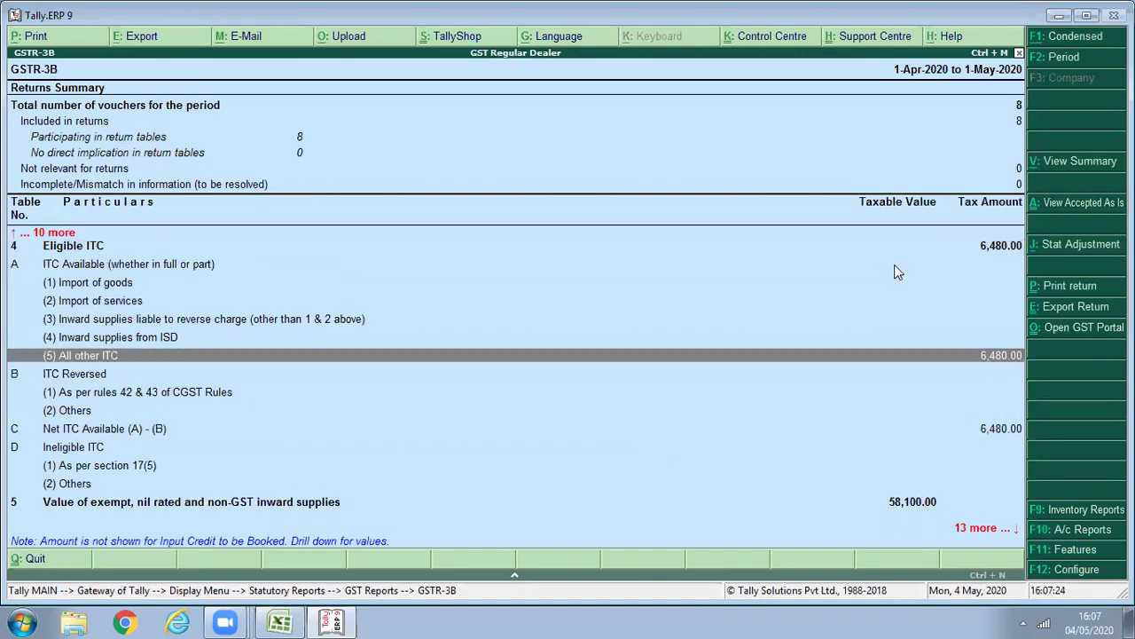
{"action": "key", "text": "Return"}
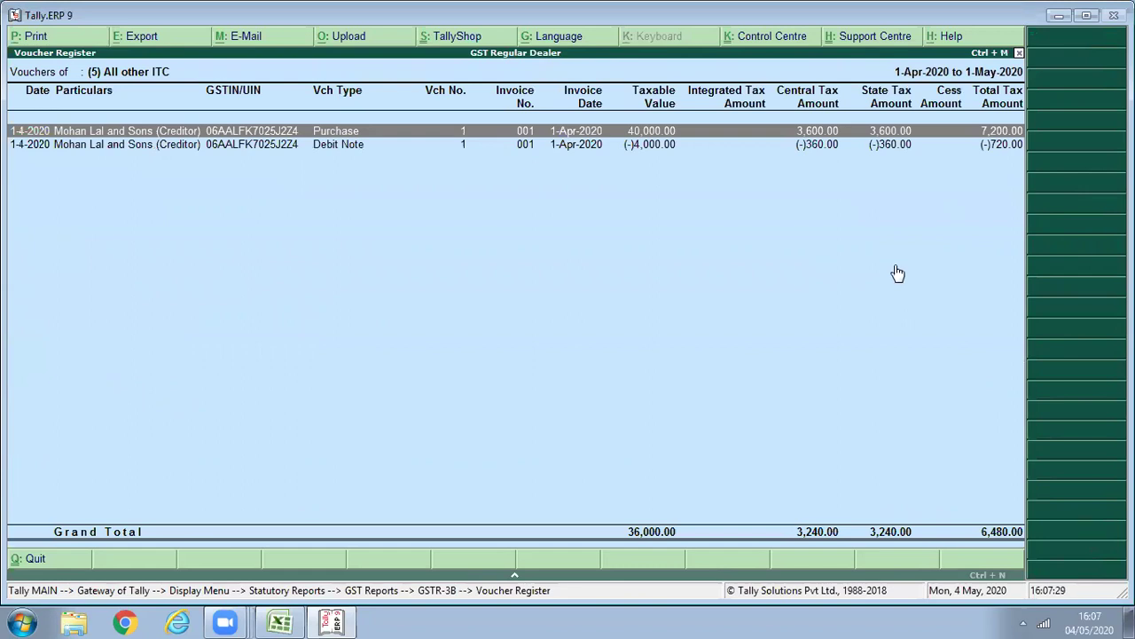
{"action": "key", "text": "Escape"}
Expand row 5 and show Exempted 19,600, Nil-Rated 2,500, Composition 30,000 purchases.
{"action": "key", "text": "Down"}
{"action": "key", "text": "Down"}
{"action": "key", "text": "Down"}
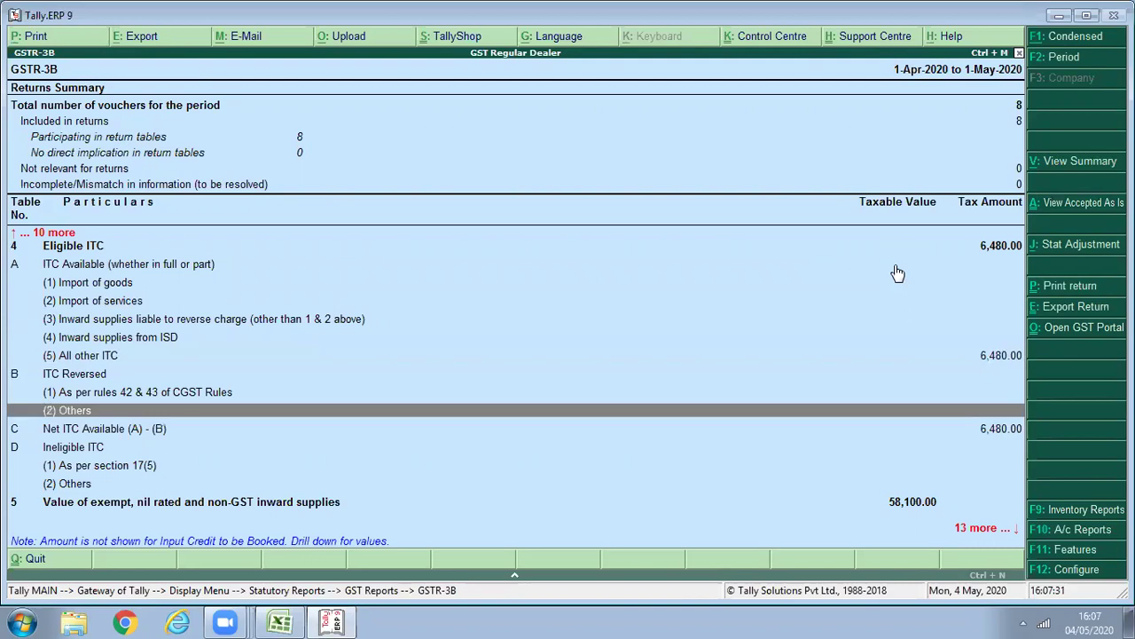
{"action": "key", "text": "Down"}
{"action": "key", "text": "Down"}
{"action": "key", "text": "Down"}
{"action": "key", "text": "Down"}
{"action": "key", "text": "Down"}
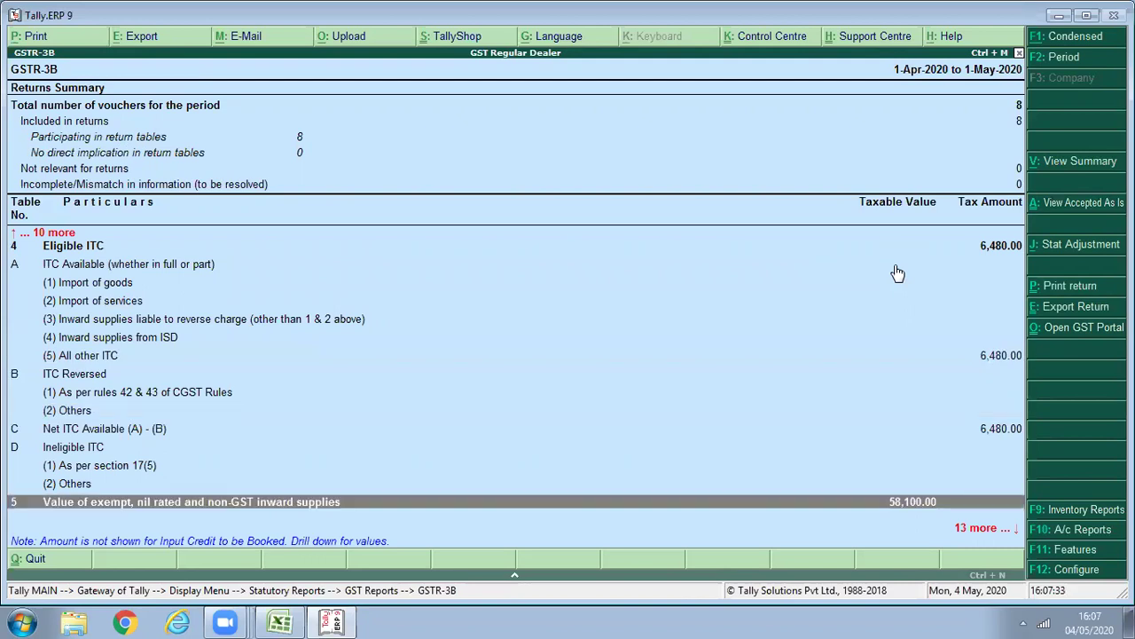
{"action": "key", "text": "Down"}
{"action": "key", "text": "Down"}
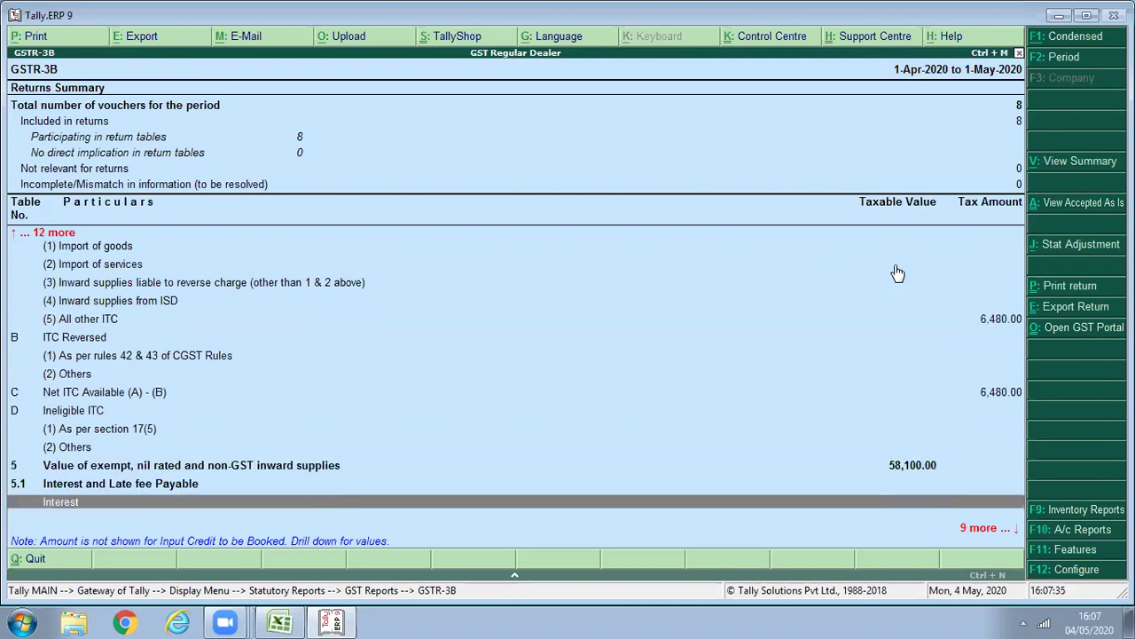
{"action": "key", "text": "Down"}
{"action": "key", "text": "Down"}
{"action": "key", "text": "Down"}
{"action": "key", "text": "Down"}
{"action": "key", "text": "Down"}
{"action": "key", "text": "Down"}
{"action": "key", "text": "Up"}
{"action": "key", "text": "Up"}
{"action": "key", "text": "Up"}
{"action": "key", "text": "Up"}
{"action": "key", "text": "Up"}
{"action": "key", "text": "Up"}
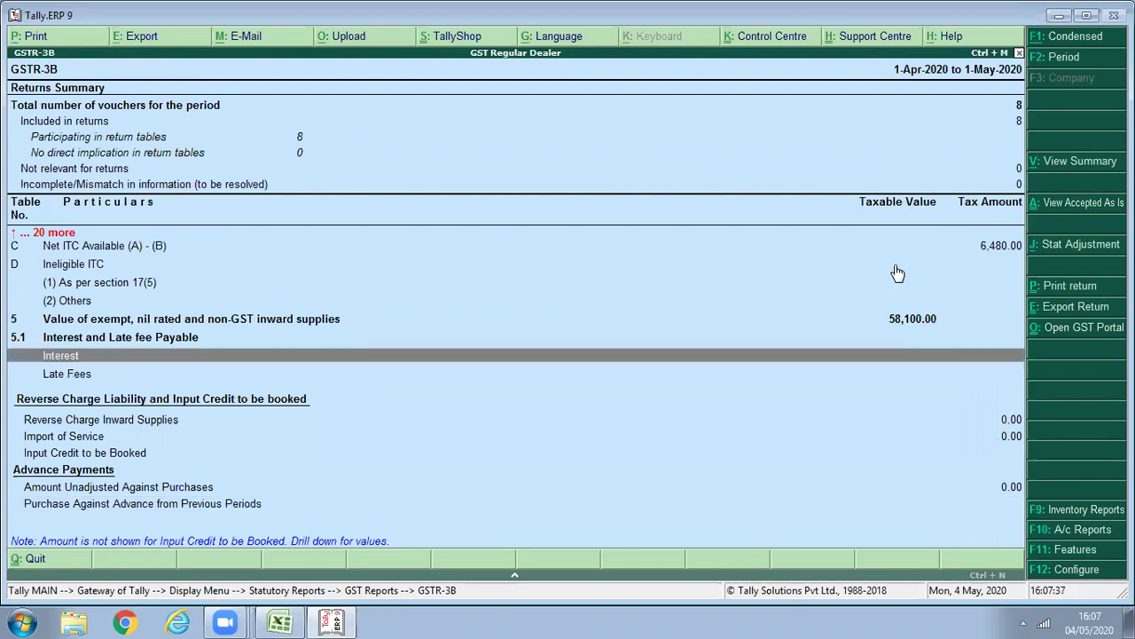
{"action": "key", "text": "Up"}
{"action": "key", "text": "Up"}
{"action": "key", "text": "shift+Return"}
{"action": "key", "text": "Down"}
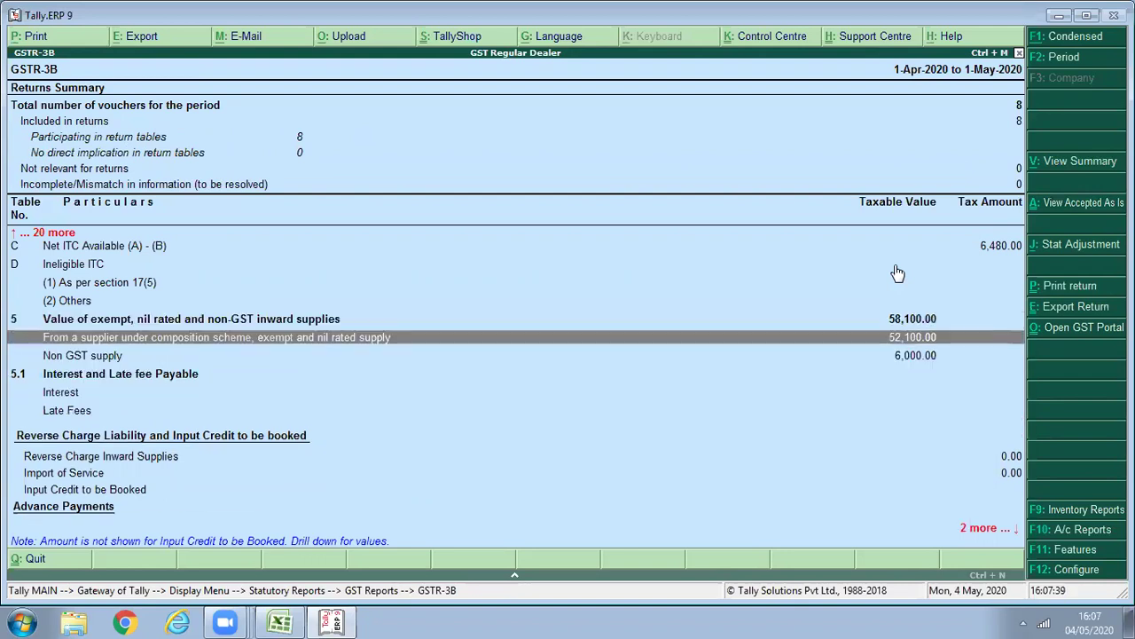
{"action": "key", "text": "Down"}
{"action": "key", "text": "Up"}
{"action": "key", "text": "Return"}
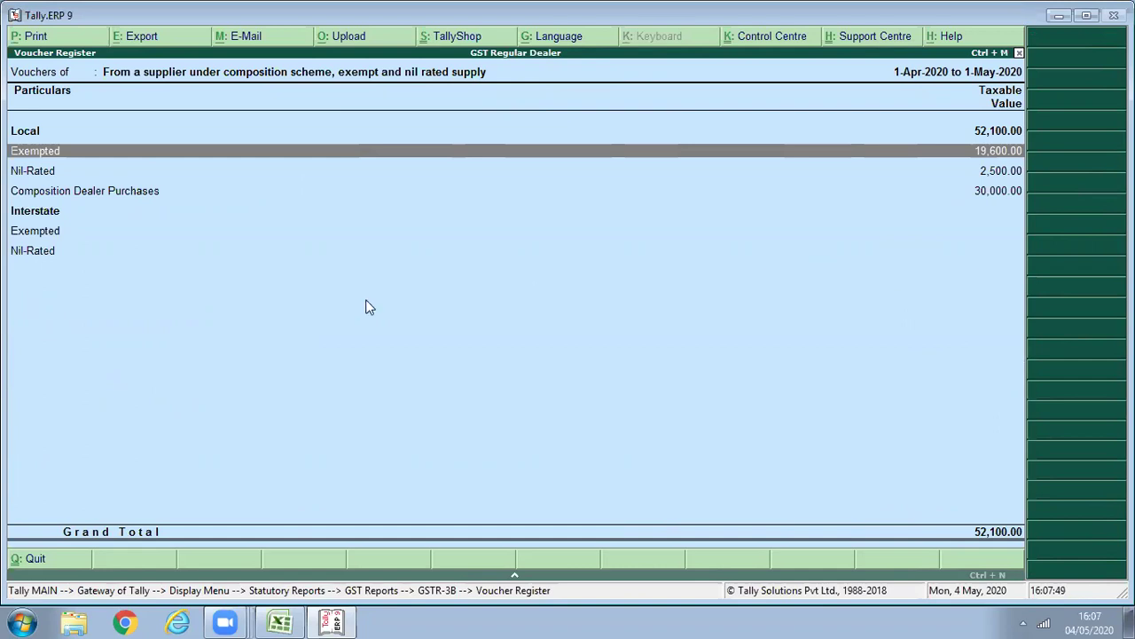
Return to Gateway and begin Purchase voucher No. 7 with supplier invoice 006.
{"action": "key", "text": "Escape"}
{"action": "key", "text": "Escape"}
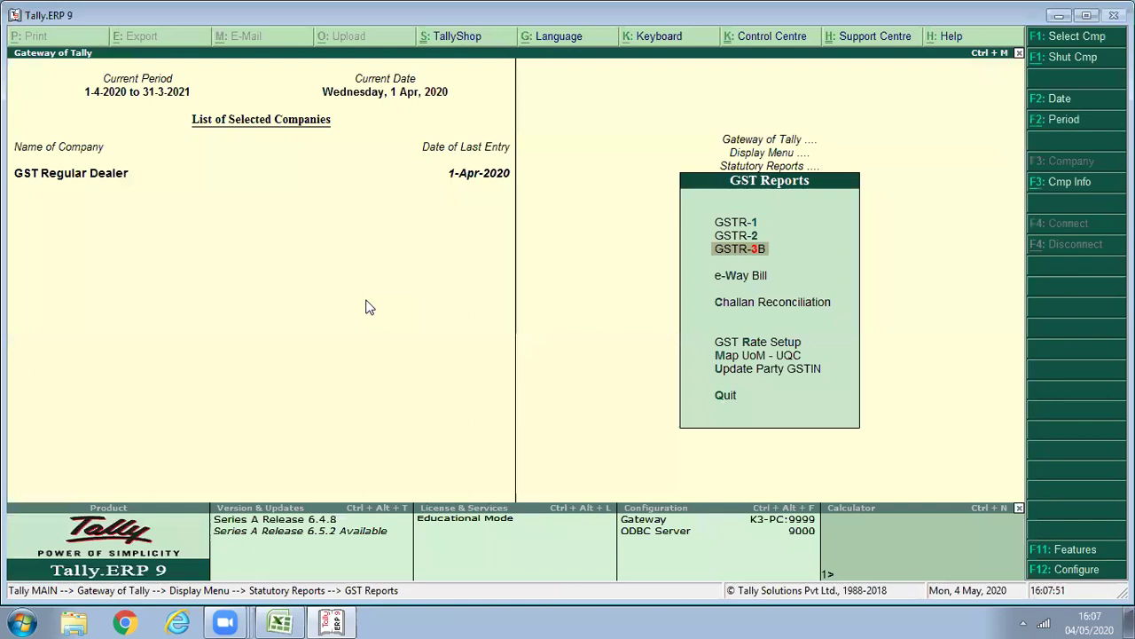
{"action": "key", "text": "Escape"}
{"action": "key", "text": "Escape"}
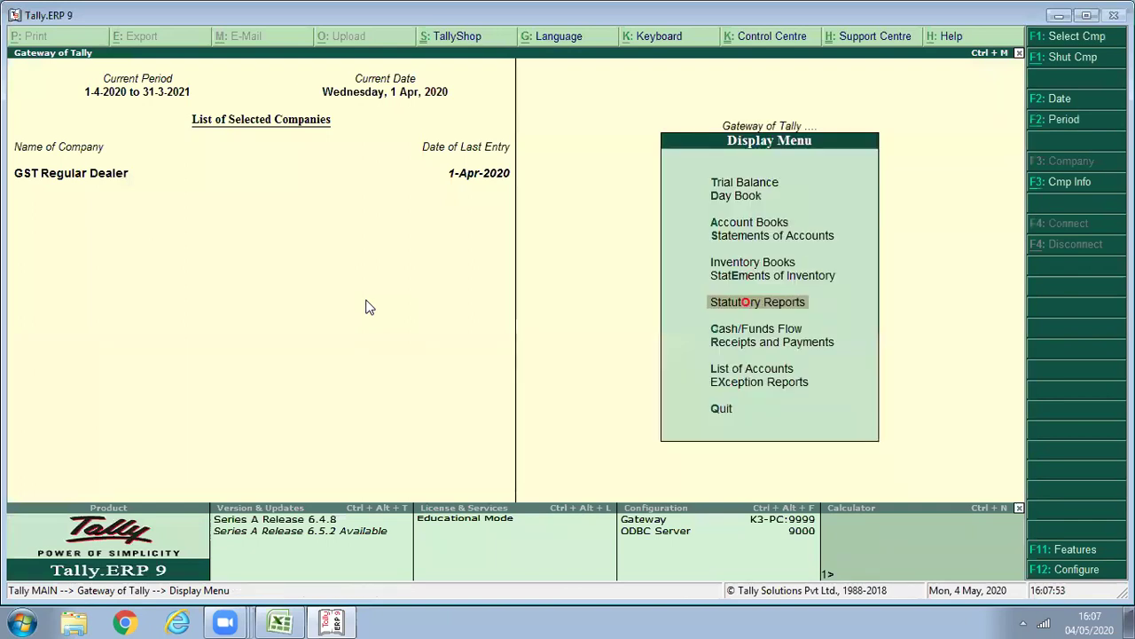
{"action": "key", "text": "Escape"}
{"action": "key", "text": "ctrl+F9"}
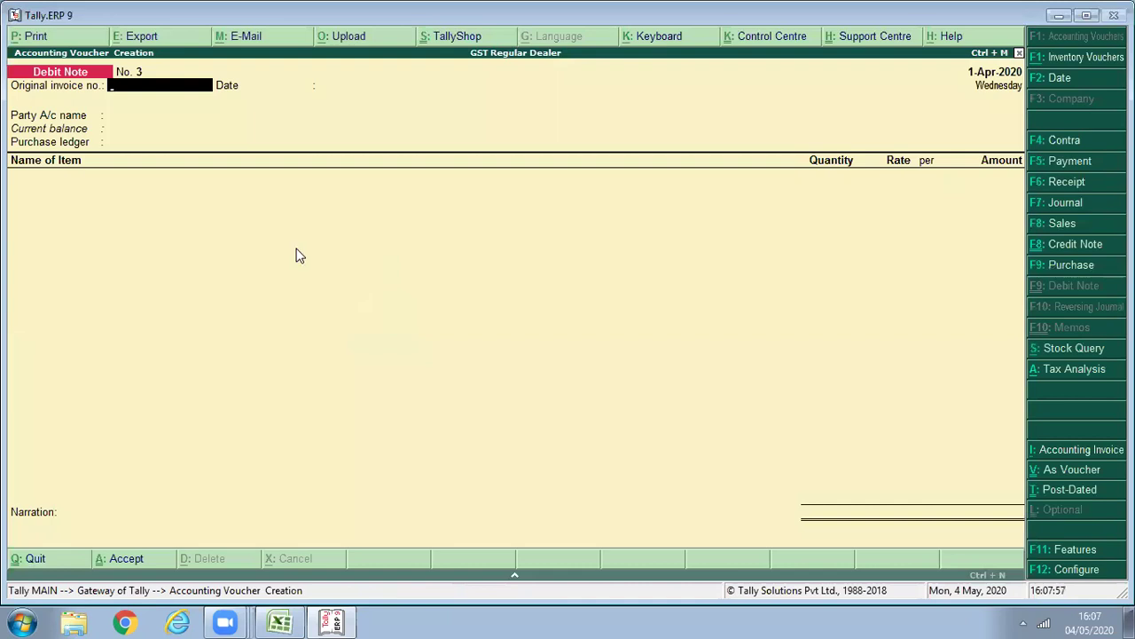
{"action": "key", "text": "F9"}
{"action": "type", "text": "006"}
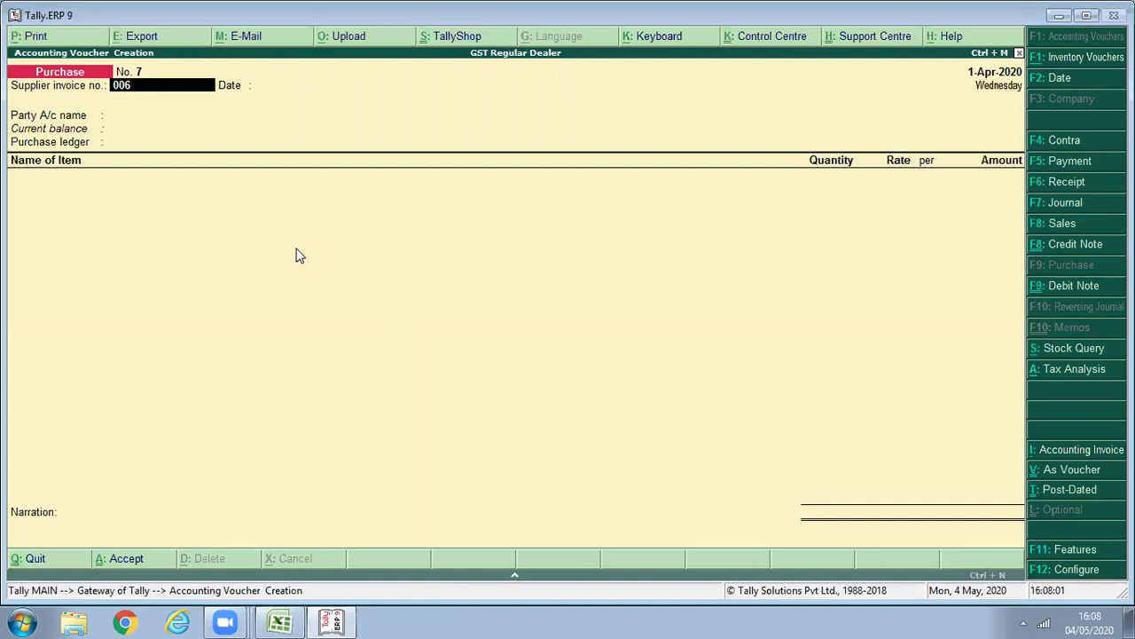
{"action": "key", "text": "Return"}
{"action": "key", "text": "Return"}
{"action": "key", "text": "alt+c"}
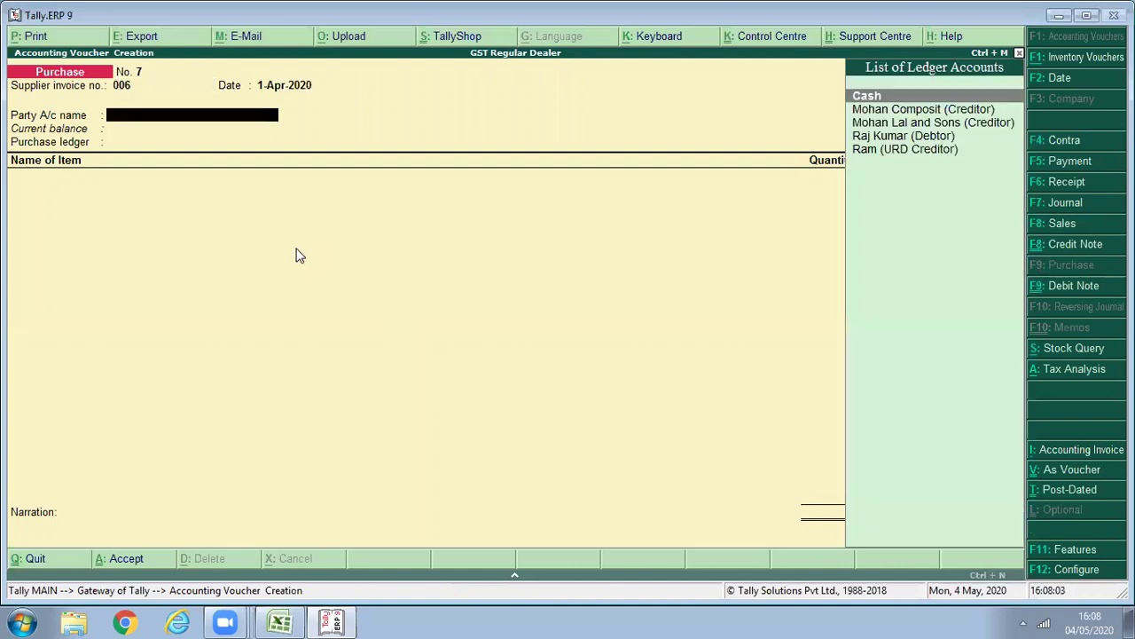
Create ledger 'Zing Zong Creditor (Import)' with country Hong Kong and accept it.
{"action": "type", "text": "Zing Zong"}
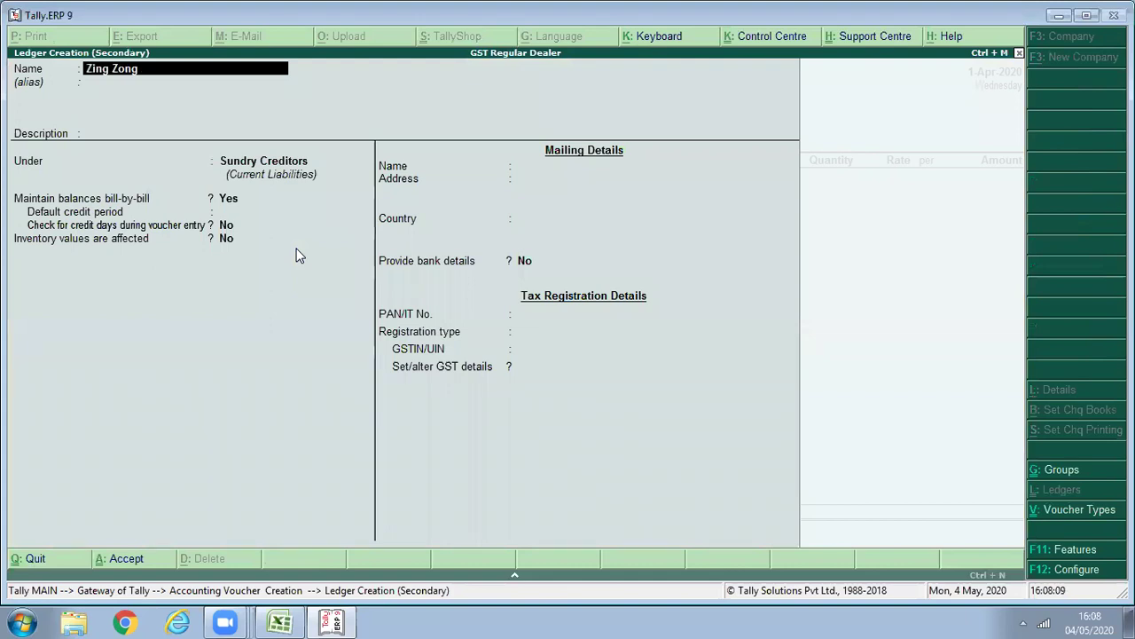
{"action": "type", "text": " Creditor (Import)"}
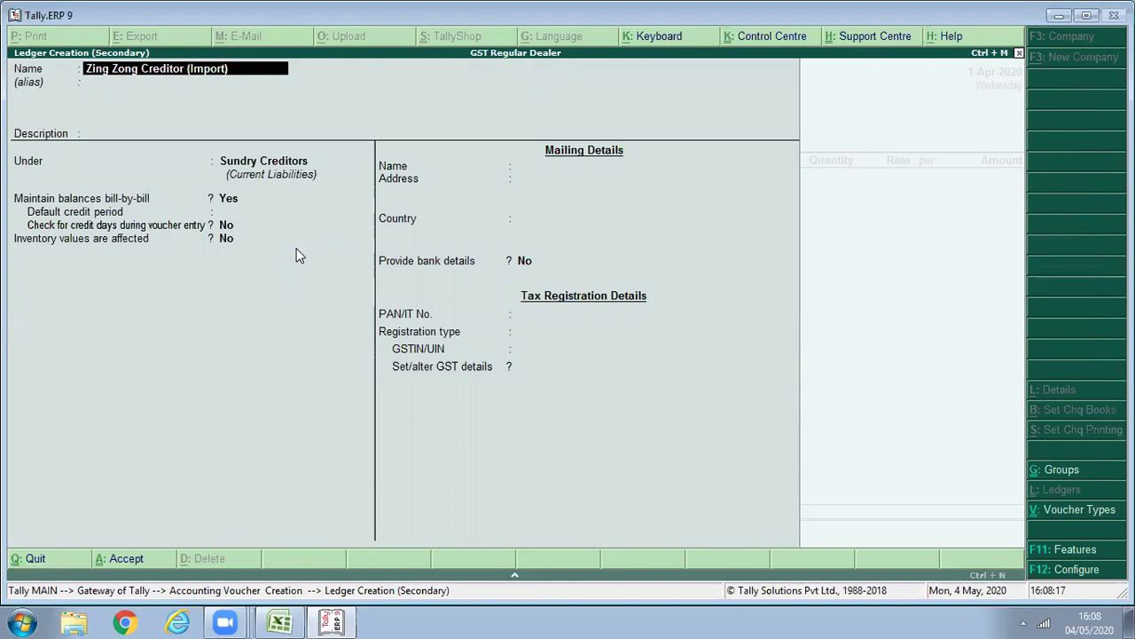
{"action": "key", "text": "Return"}
{"action": "key", "text": "Return"}
{"action": "key", "text": "Return"}
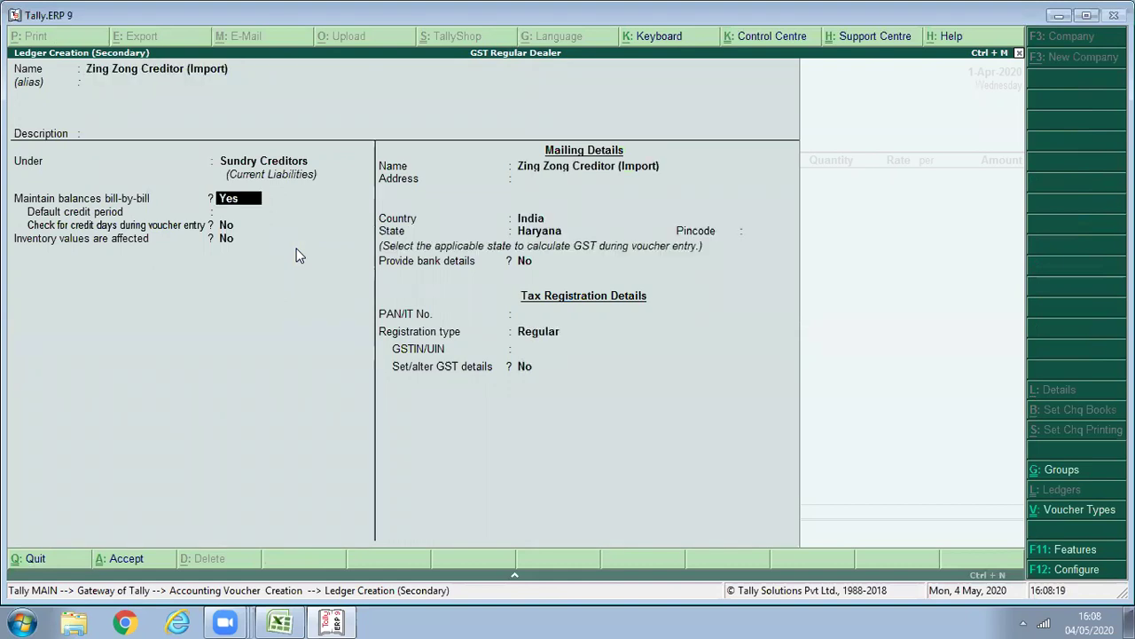
{"action": "key", "text": "Return"}
{"action": "key", "text": "Return"}
{"action": "key", "text": "Return"}
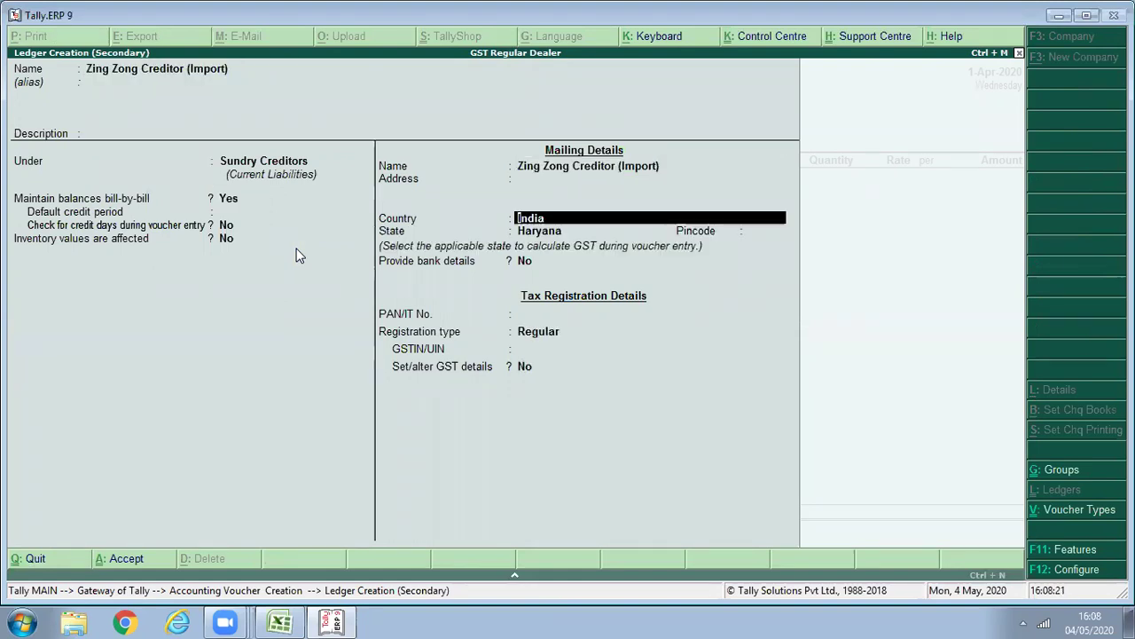
{"action": "type", "text": "Ho"}
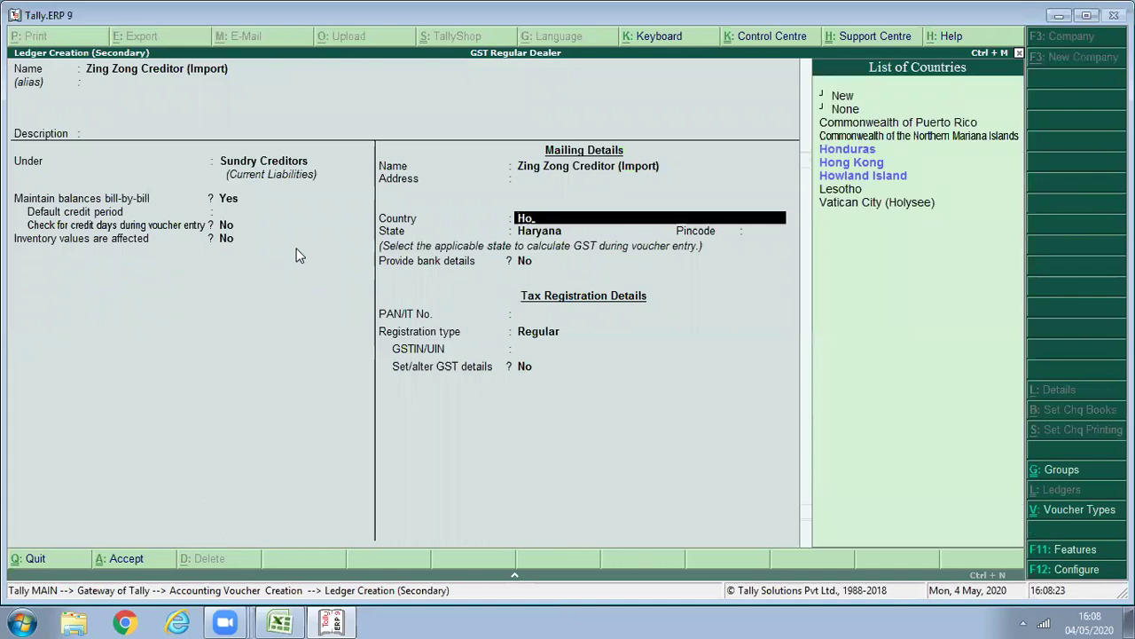
{"action": "key", "text": "Down"}
{"action": "key", "text": "Return"}
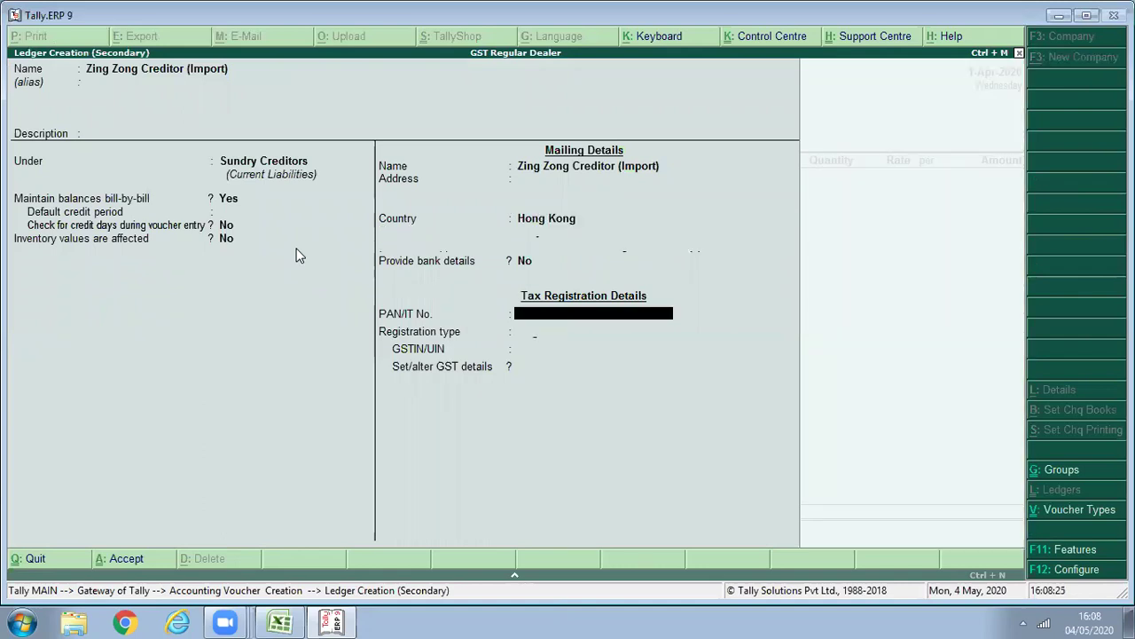
{"action": "key", "text": "ctrl+a"}
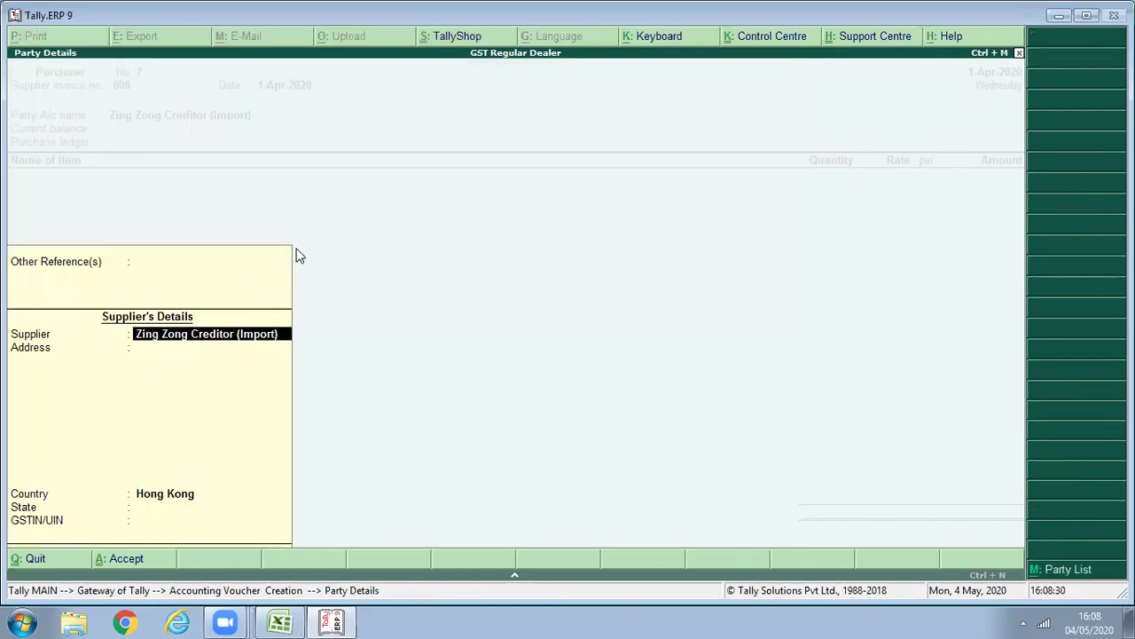
{"action": "key", "text": "Return"}
{"action": "key", "text": "Return"}
Enter 1 Pcs of Apple Iphone 10 at 30,000.00 and view its tax analysis.
{"action": "key", "text": "Return"}
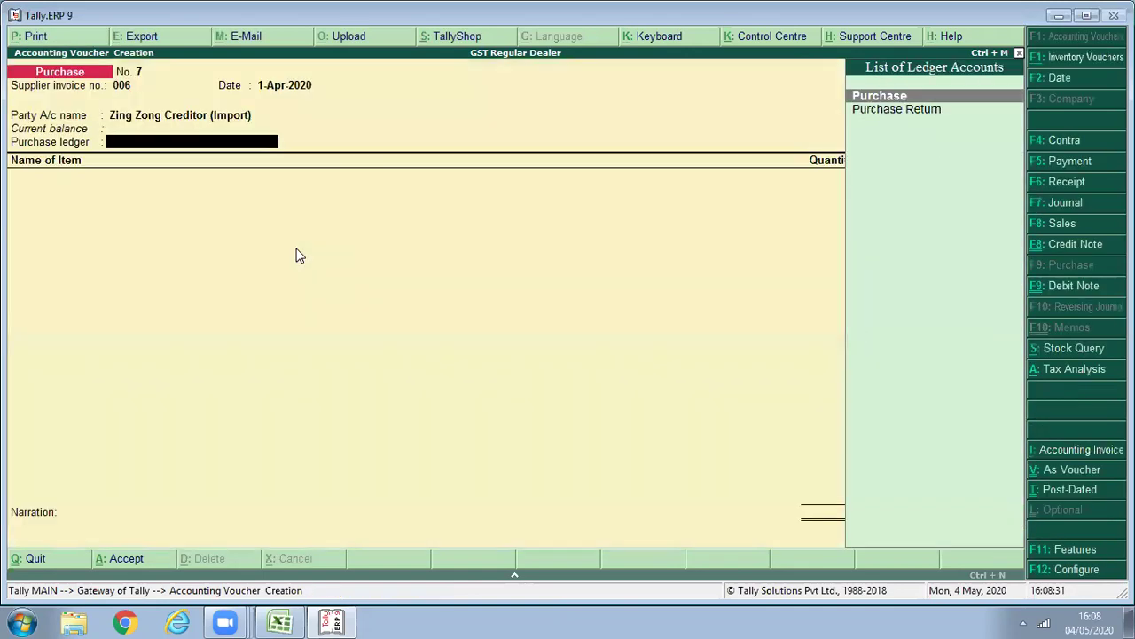
{"action": "key", "text": "Return"}
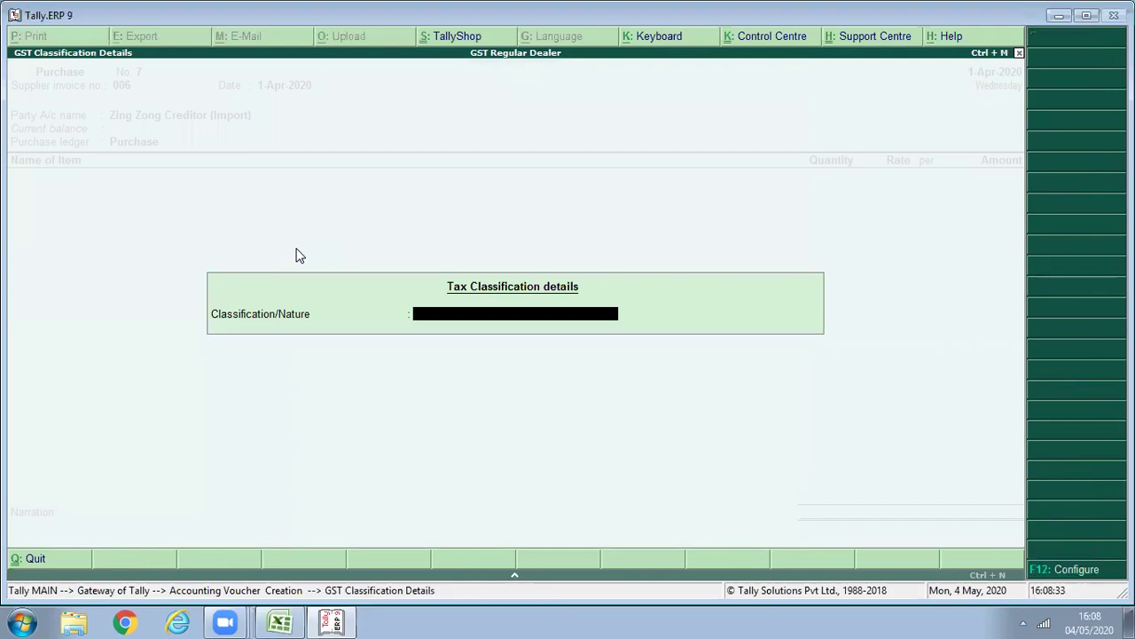
{"action": "key", "text": "Return"}
{"action": "type", "text": "Sa"}
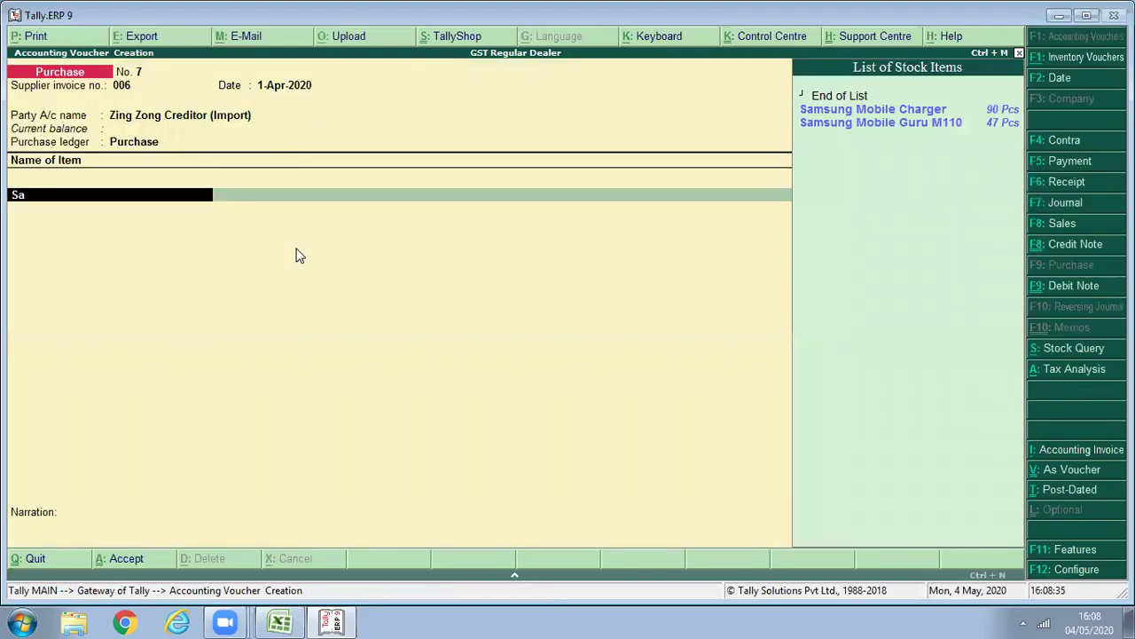
{"action": "key", "text": "BackSpace"}
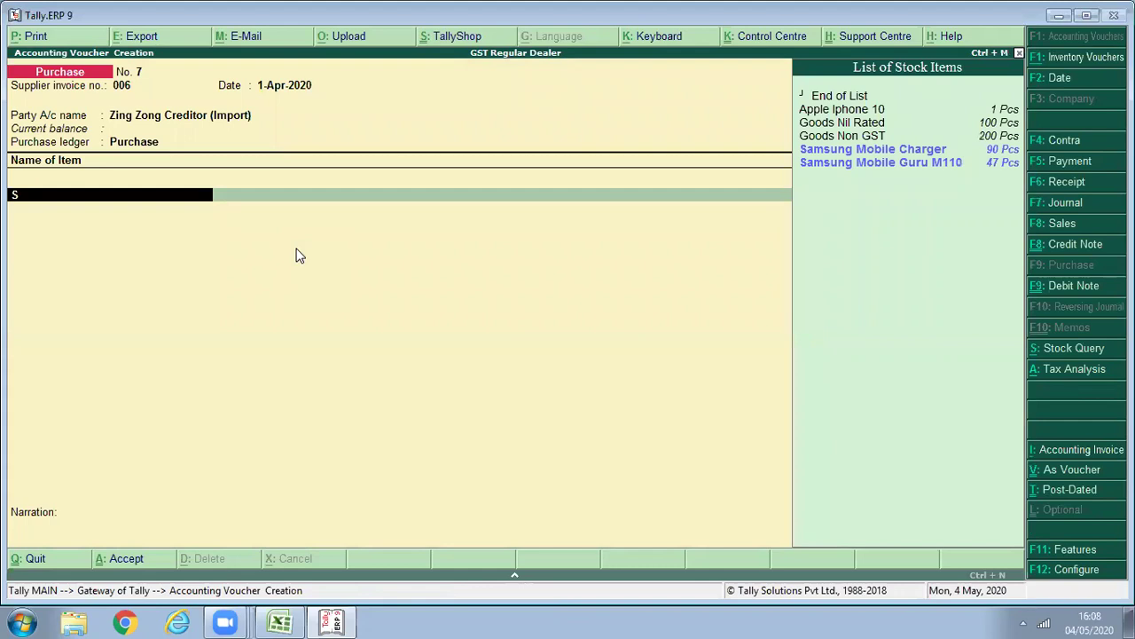
{"action": "key", "text": "BackSpace"}
{"action": "type", "text": "Apple Iphone 10"}
{"action": "key", "text": "Return"}
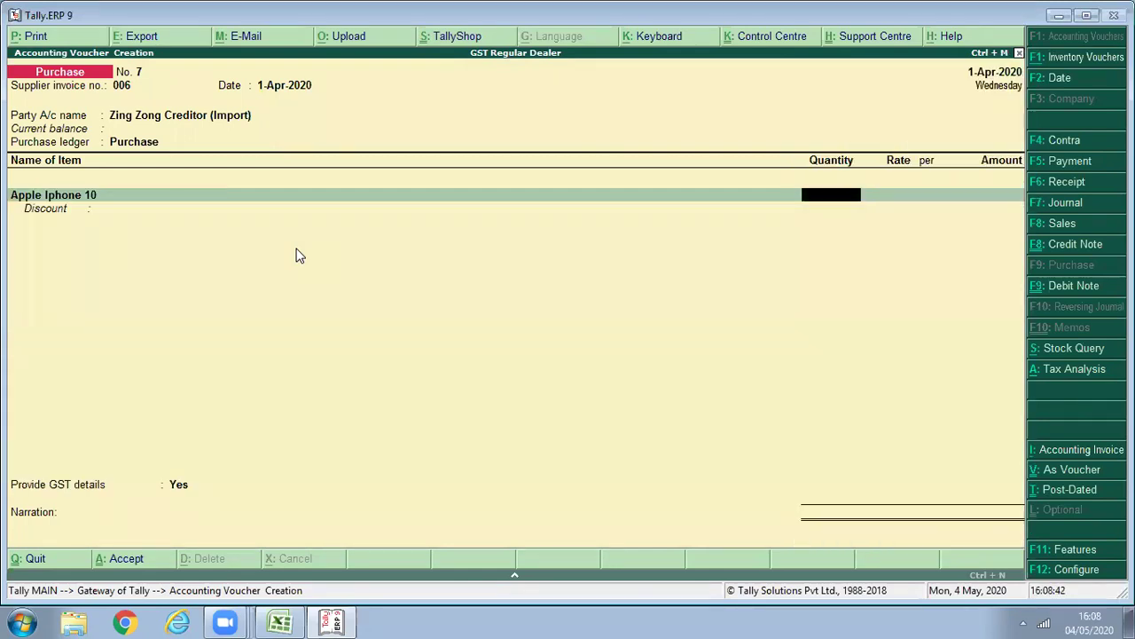
{"action": "type", "text": "1"}
{"action": "key", "text": "Return"}
{"action": "key", "text": "Return"}
{"action": "key", "text": "Return"}
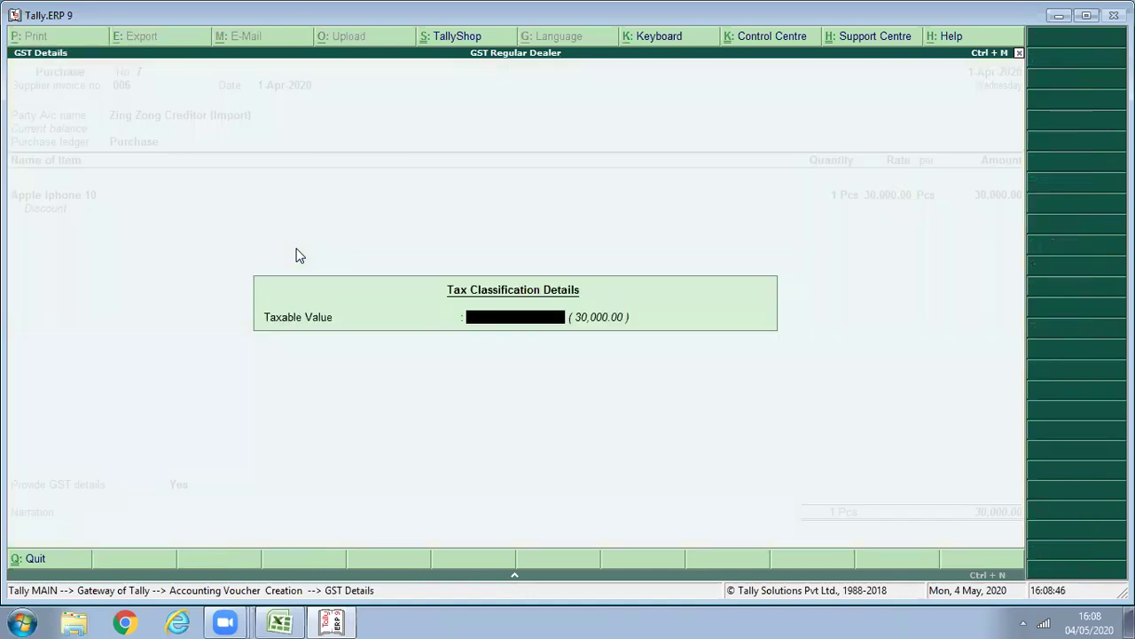
{"action": "key", "text": "Return"}
{"action": "key", "text": "Return"}
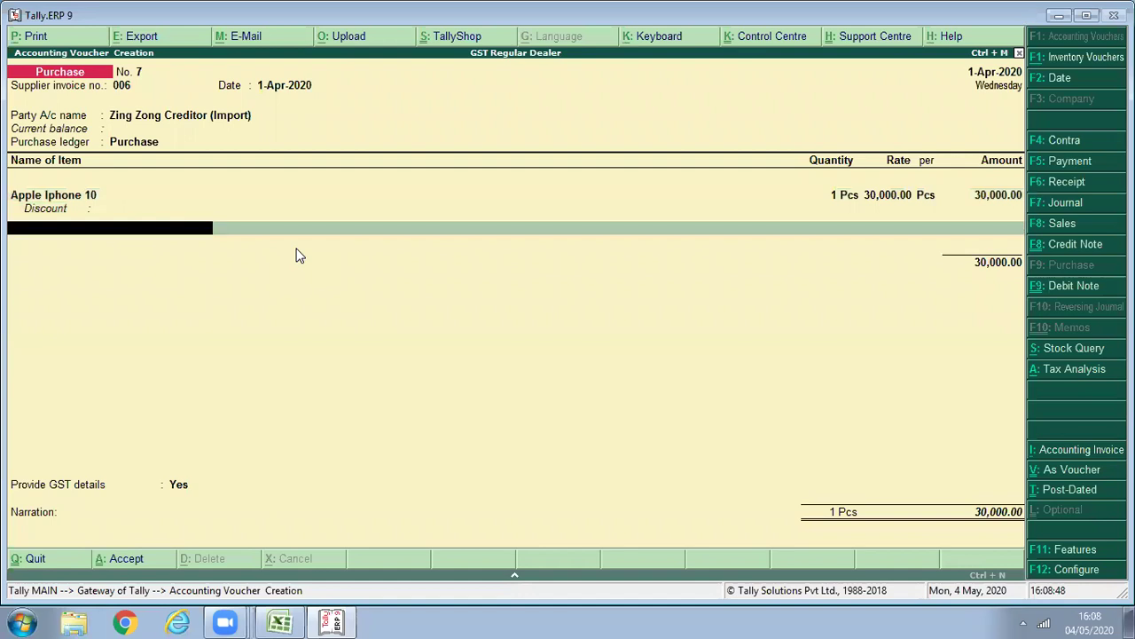
{"action": "left_click", "coordinate": [1086, 381]}
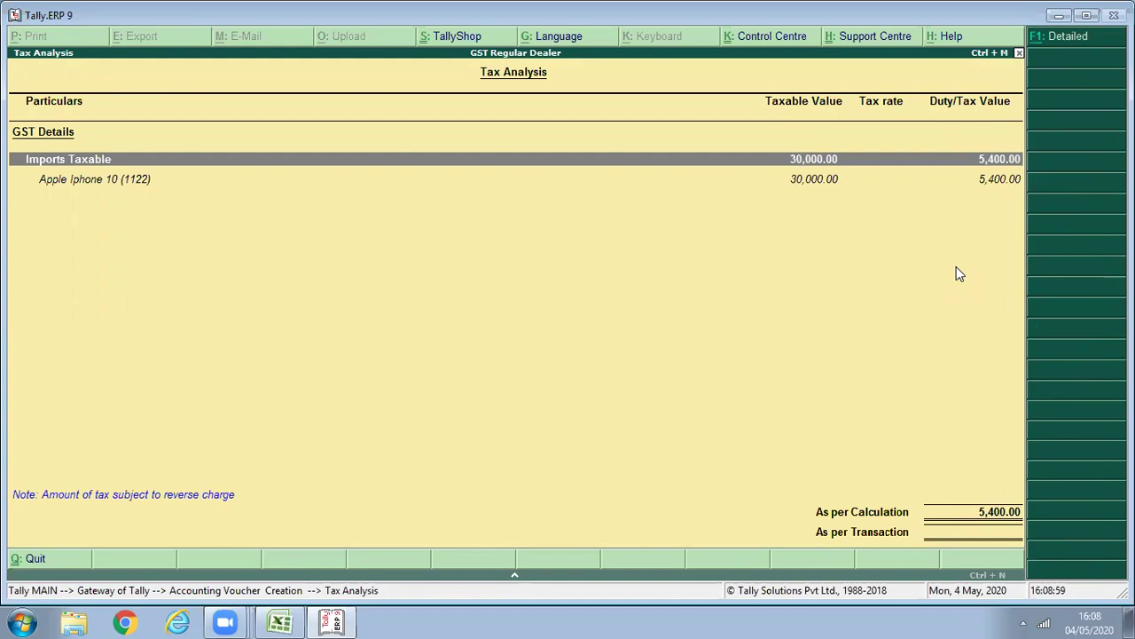
Add an IGST ledger line of 5,400.00, bringing the voucher total to 35,400.00.
{"action": "key", "text": "Escape"}
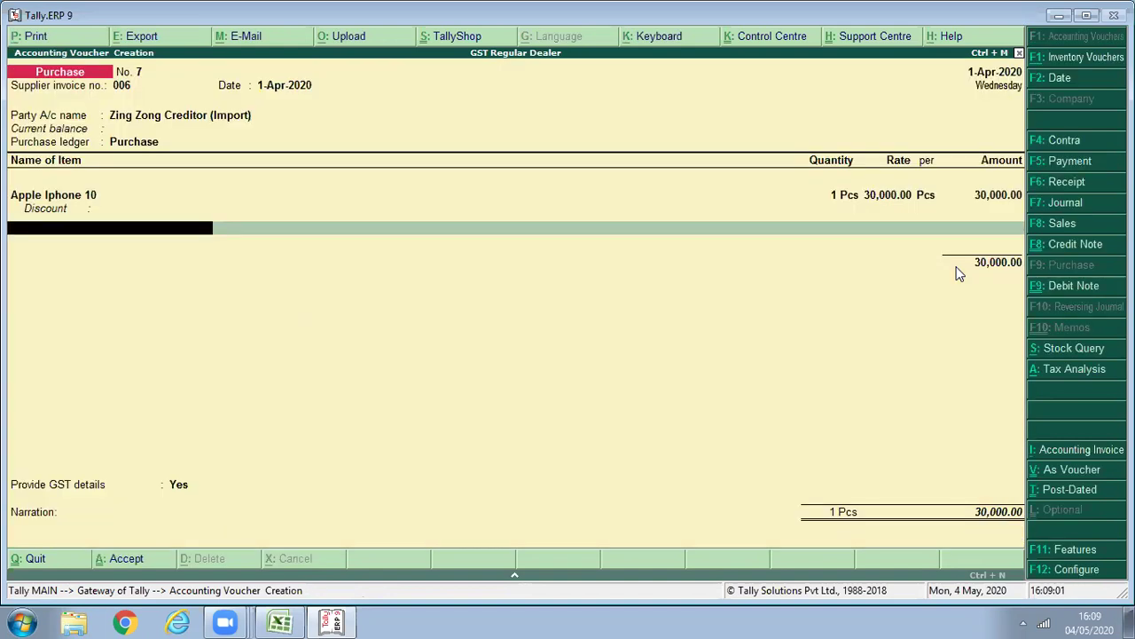
{"action": "key", "text": "Return"}
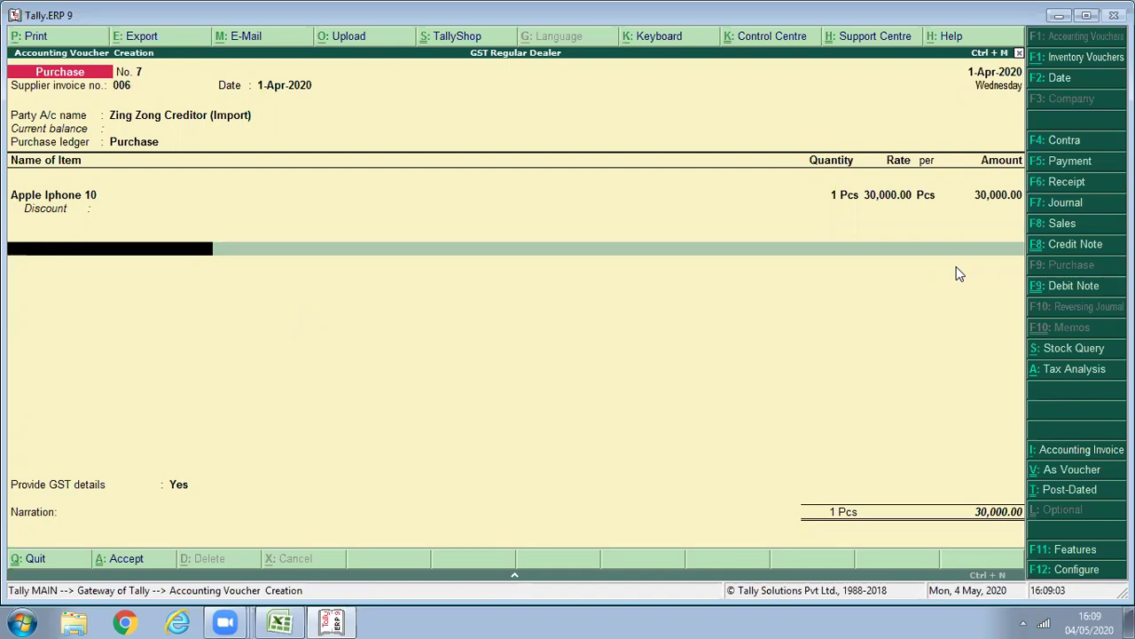
{"action": "type", "text": "I"}
{"action": "key", "text": "Return"}
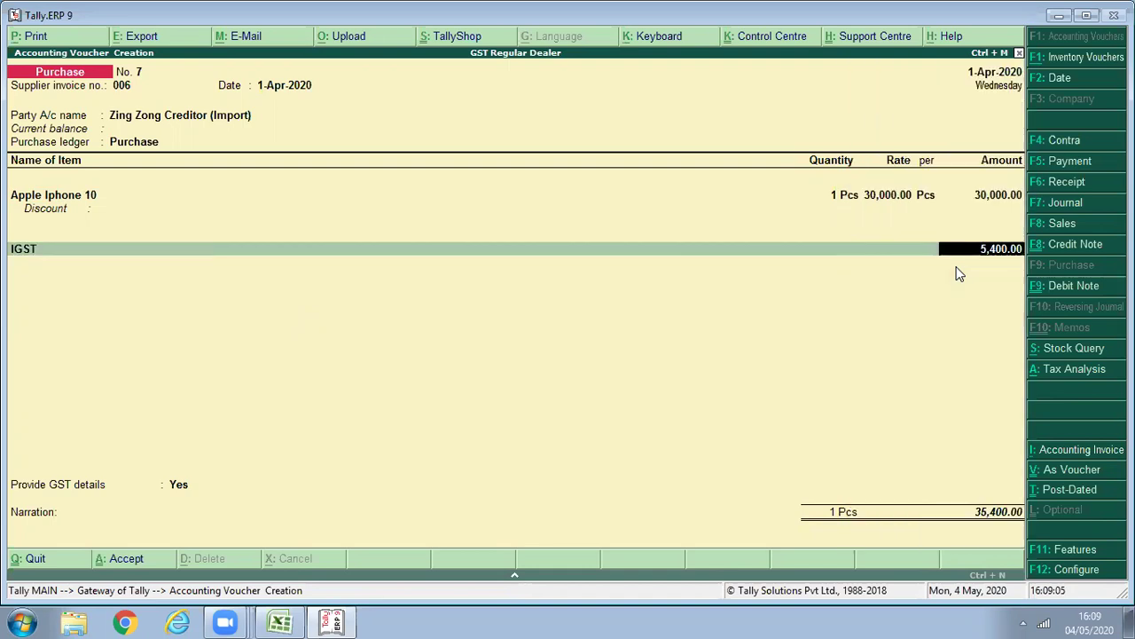
{"action": "key", "text": "Return"}
{"action": "key", "text": "Return"}
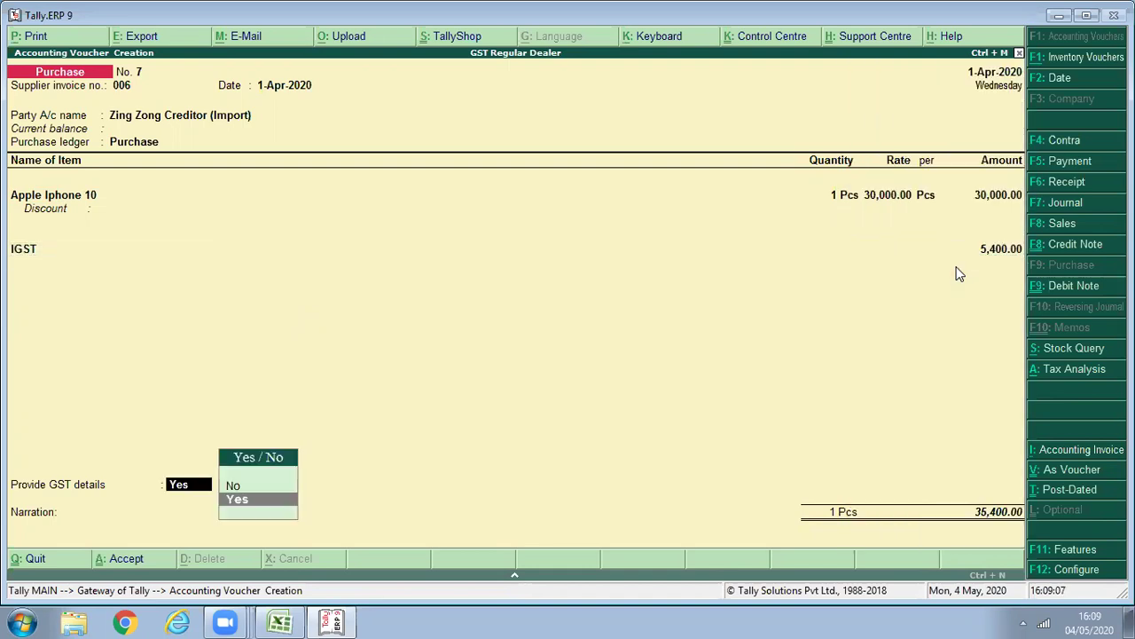
{"action": "key", "text": "Return"}
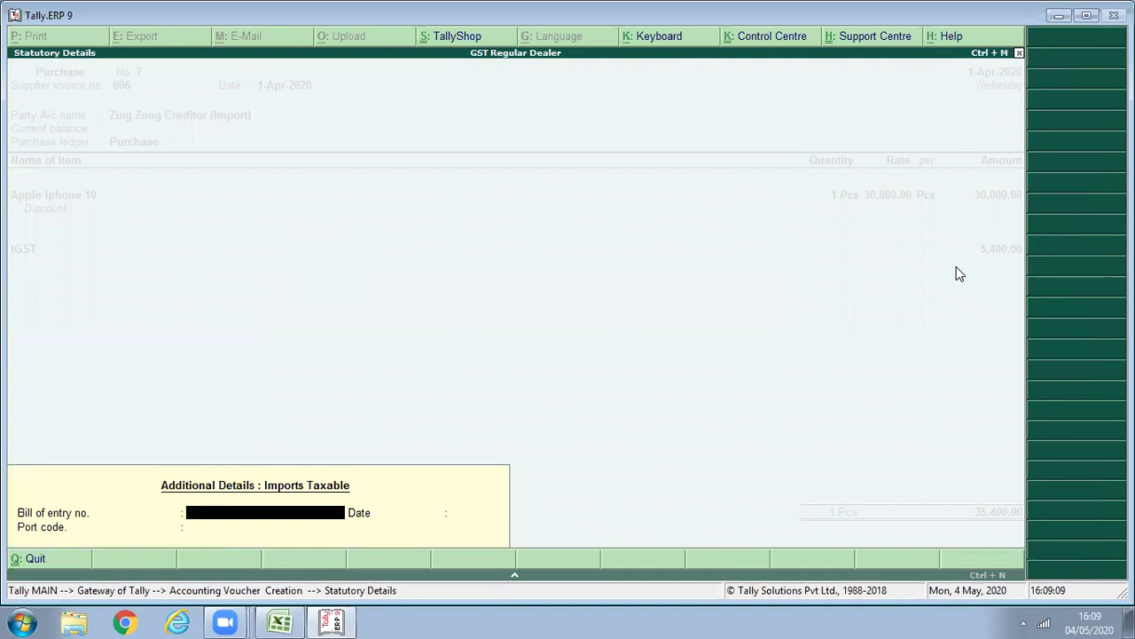
Enter bill of entry 125487, date 1-Apr-2020, port code 122254, and save the voucher.
{"action": "type", "text": "125487"}
{"action": "key", "text": "Return"}
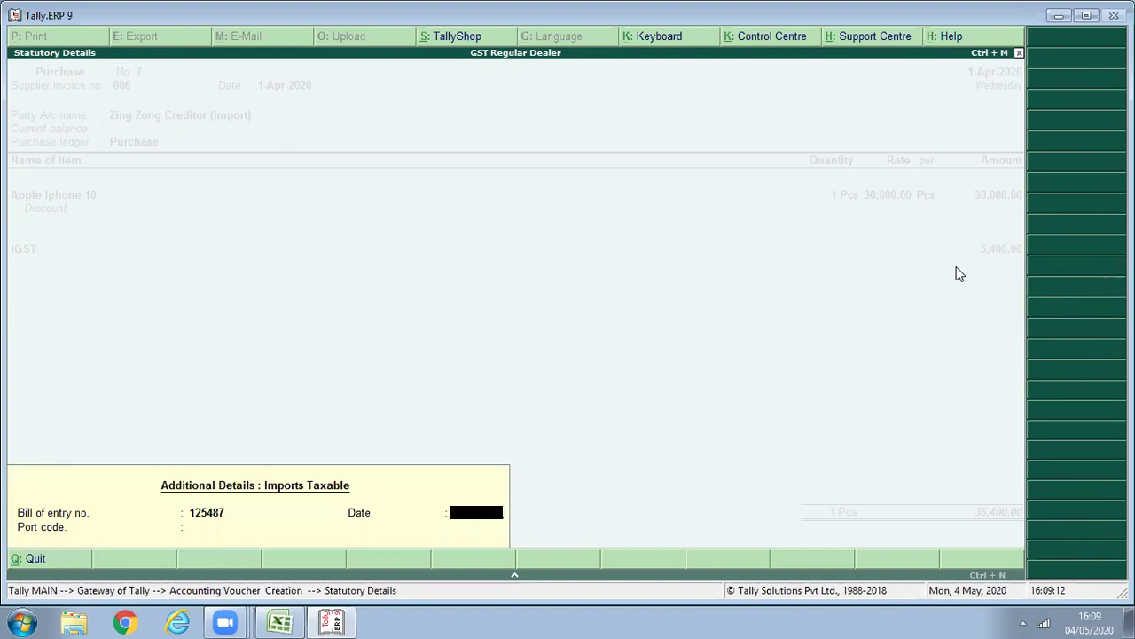
{"action": "key", "text": "Return"}
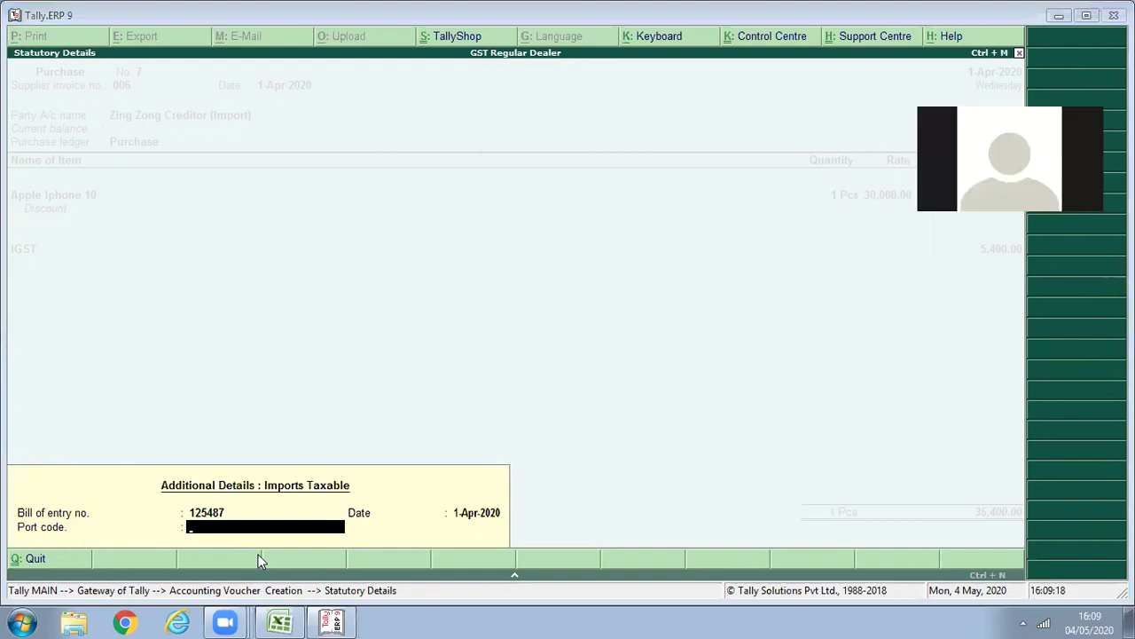
{"action": "type", "text": "122254"}
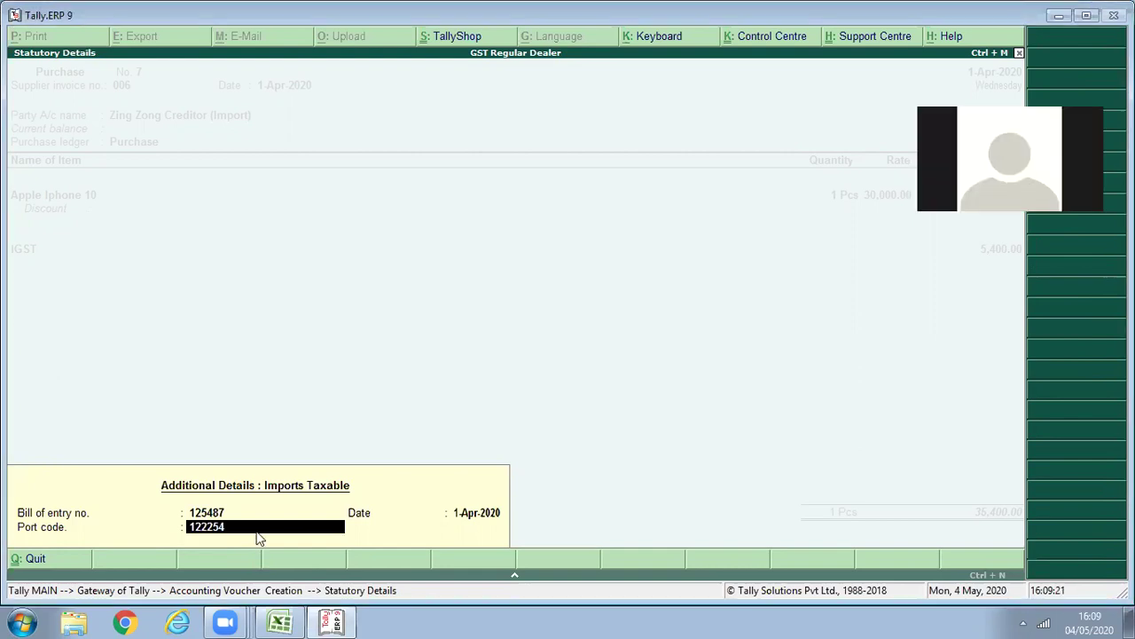
{"action": "key", "text": "Return"}
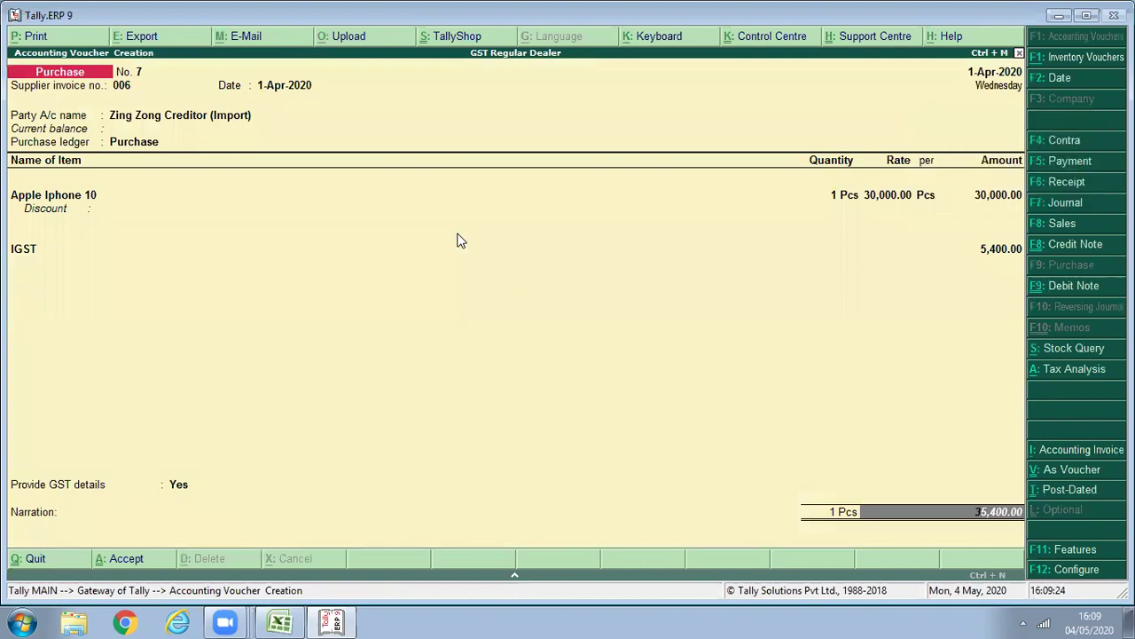
{"action": "key", "text": "Return"}
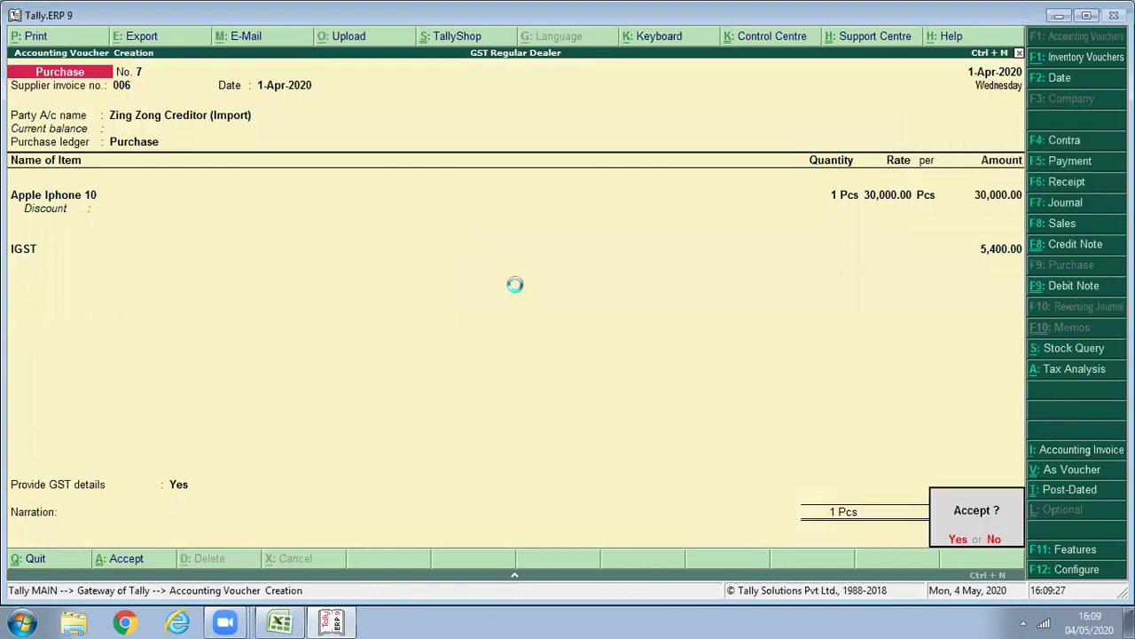
{"action": "key", "text": "Return"}
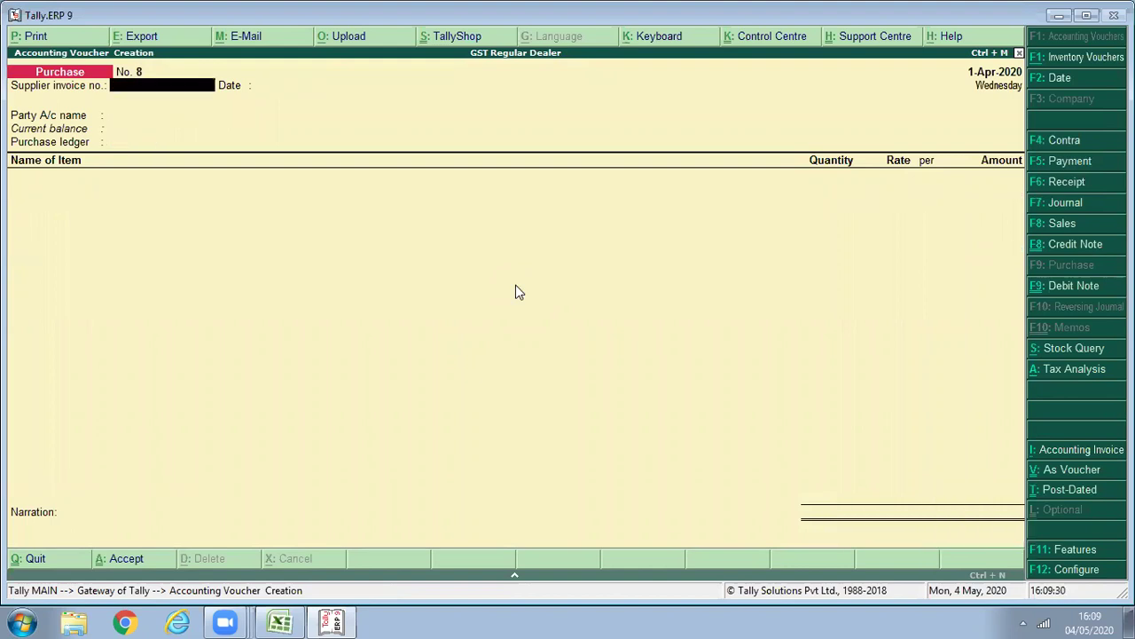
Open GSTR-2 for the period 1-Apr-2020 to 1-Mar-2021.
{"action": "key", "text": "Escape"}
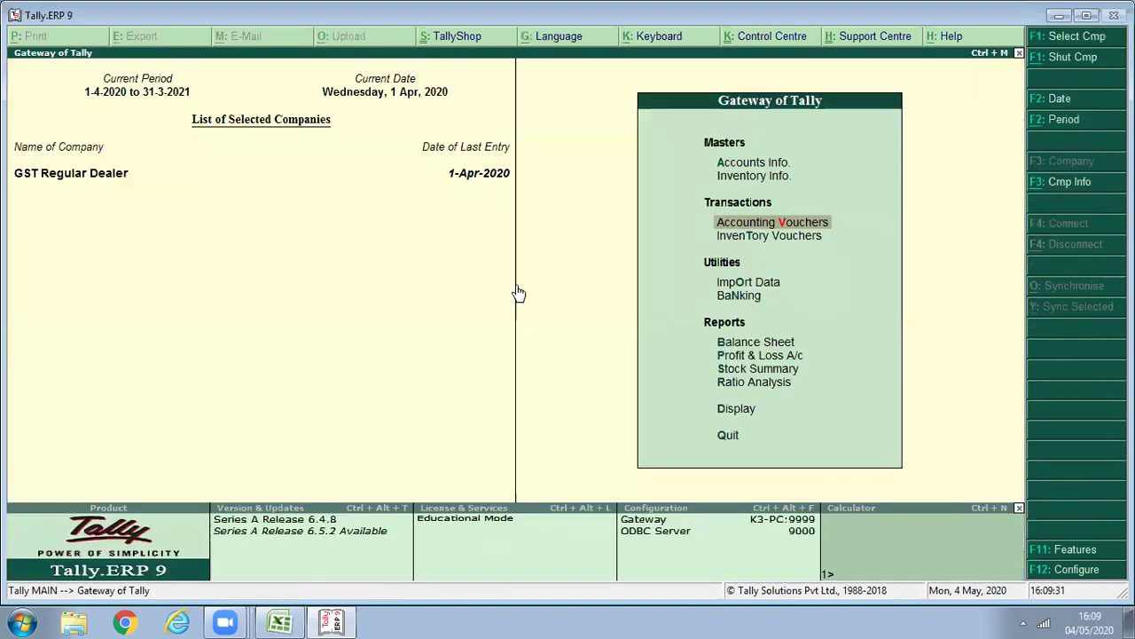
{"action": "key", "text": "d"}
{"action": "key", "text": "u"}
{"action": "key", "text": "g"}
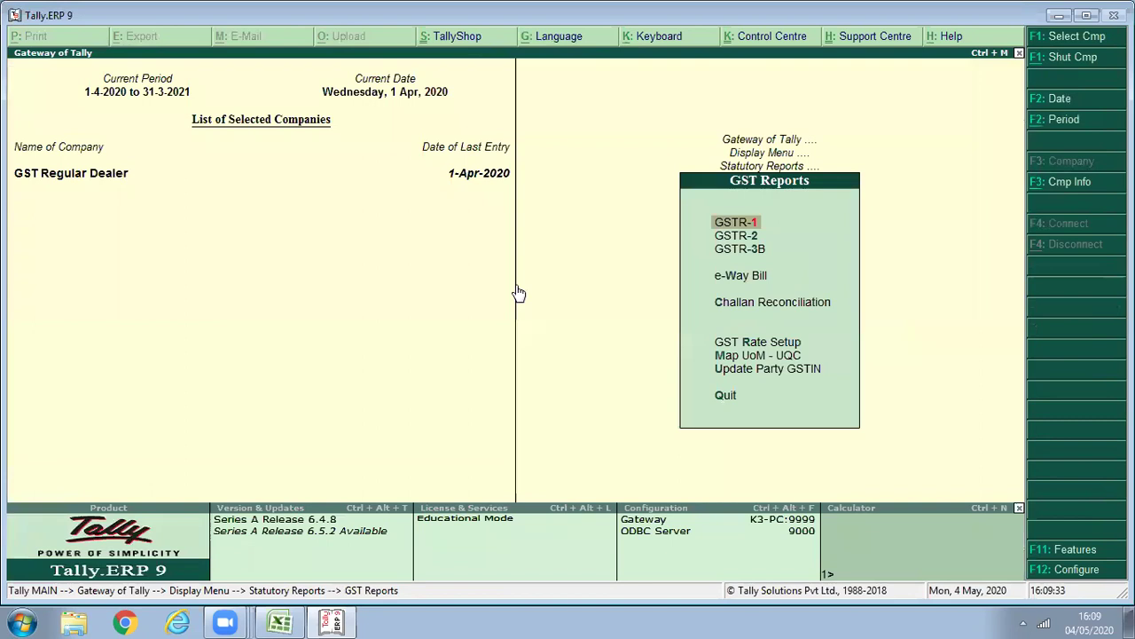
{"action": "key", "text": "2"}
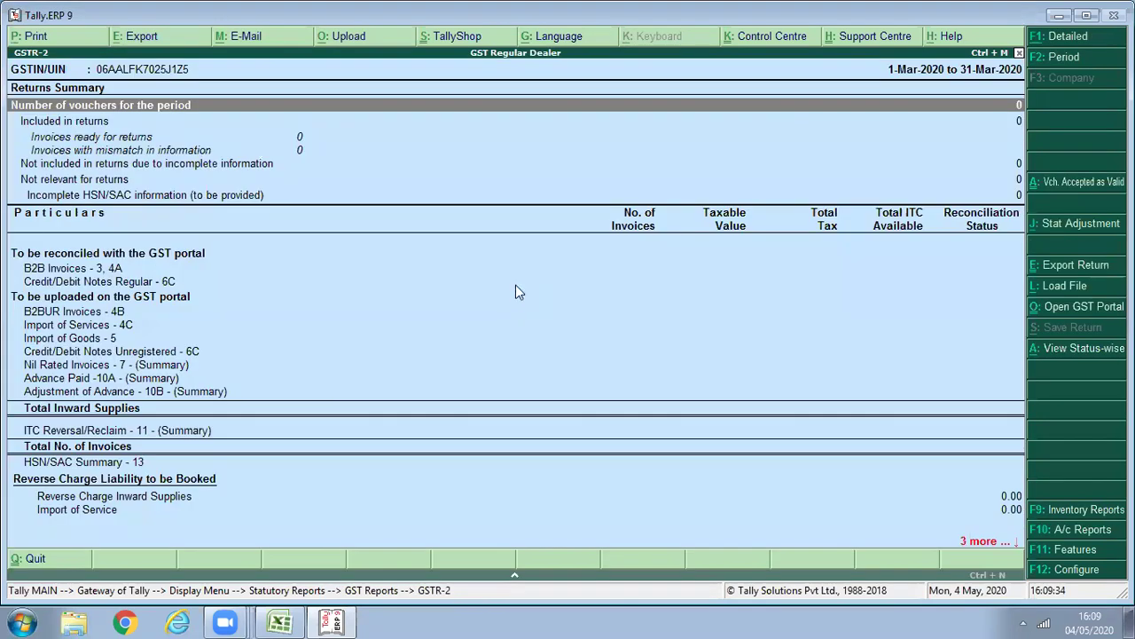
{"action": "key", "text": "F2"}
{"action": "type", "text": "1-3"}
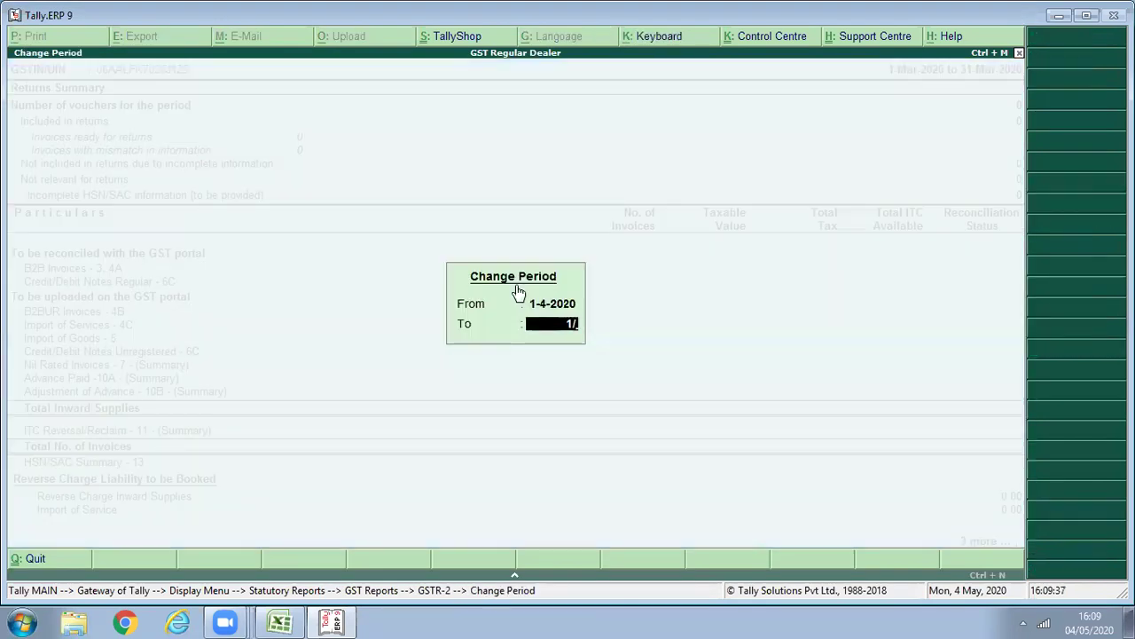
{"action": "key", "text": "Return"}
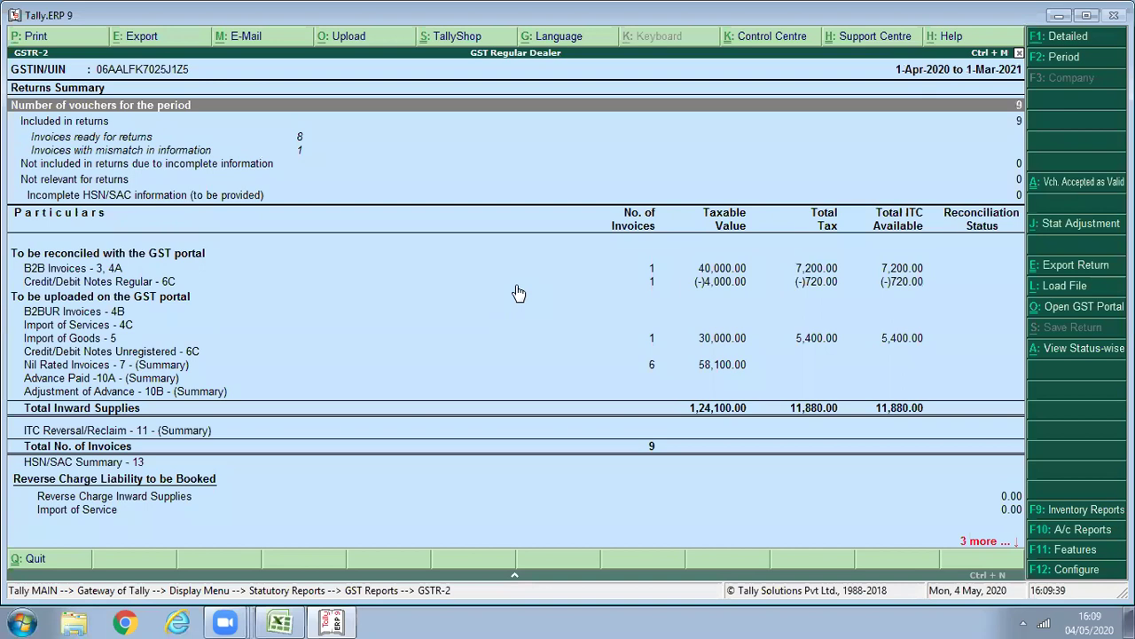
Review the summary rows and select 'Invoices with mismatch in information'.
{"action": "key", "text": "Down"}
{"action": "key", "text": "Down"}
{"action": "key", "text": "Down"}
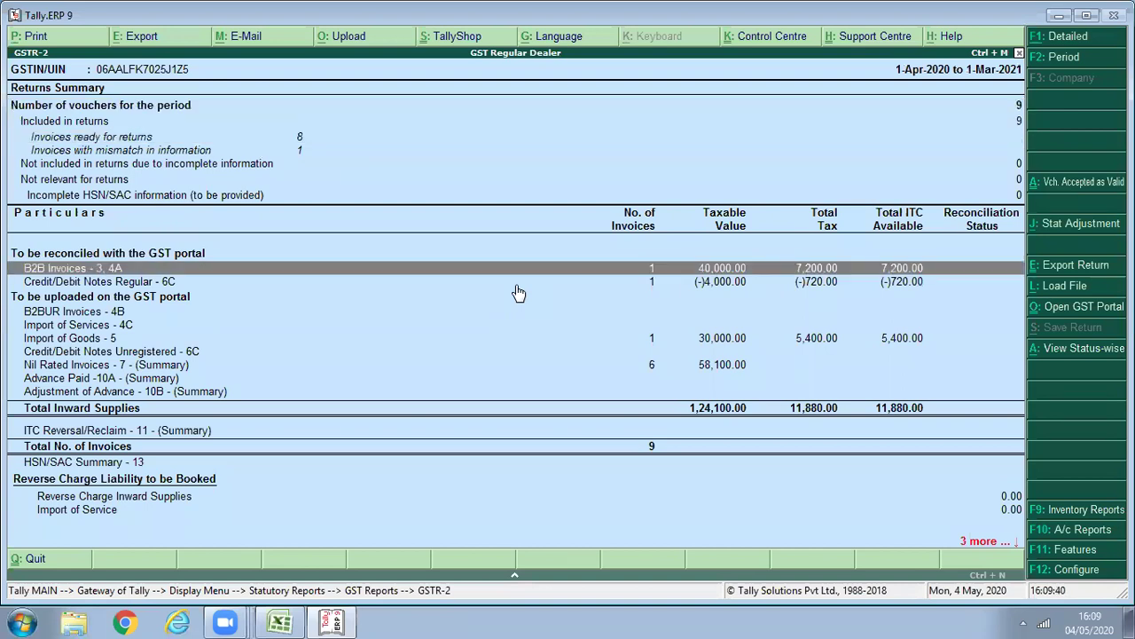
{"action": "key", "text": "Down"}
{"action": "key", "text": "Down"}
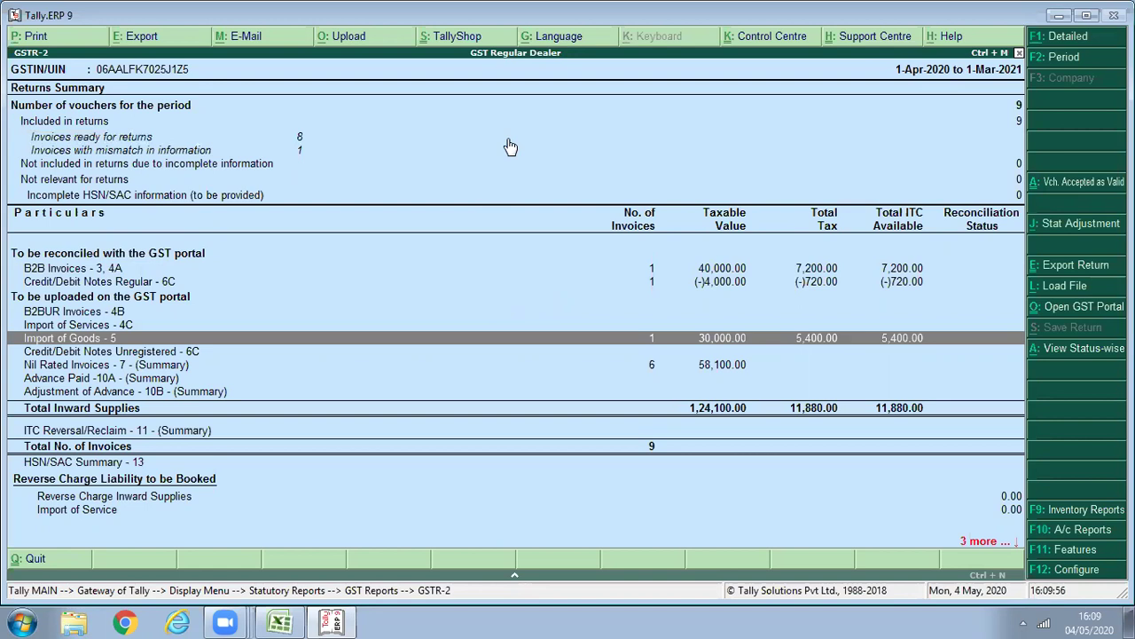
{"action": "key", "text": "Down"}
{"action": "key", "text": "Home"}
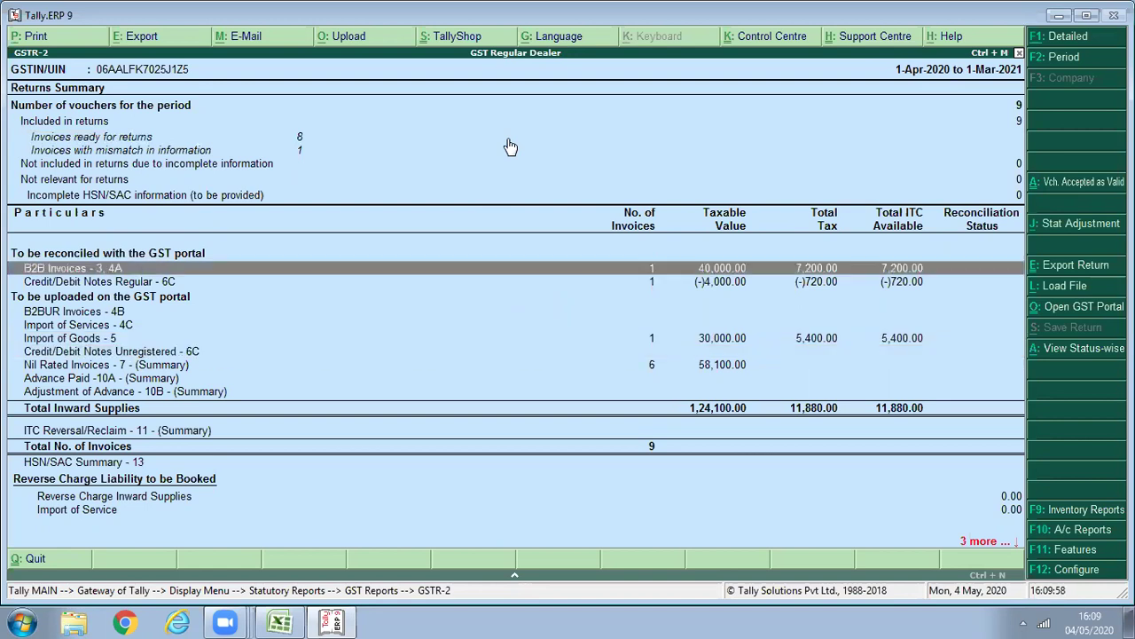
{"action": "left_click", "coordinate": [510, 146]}
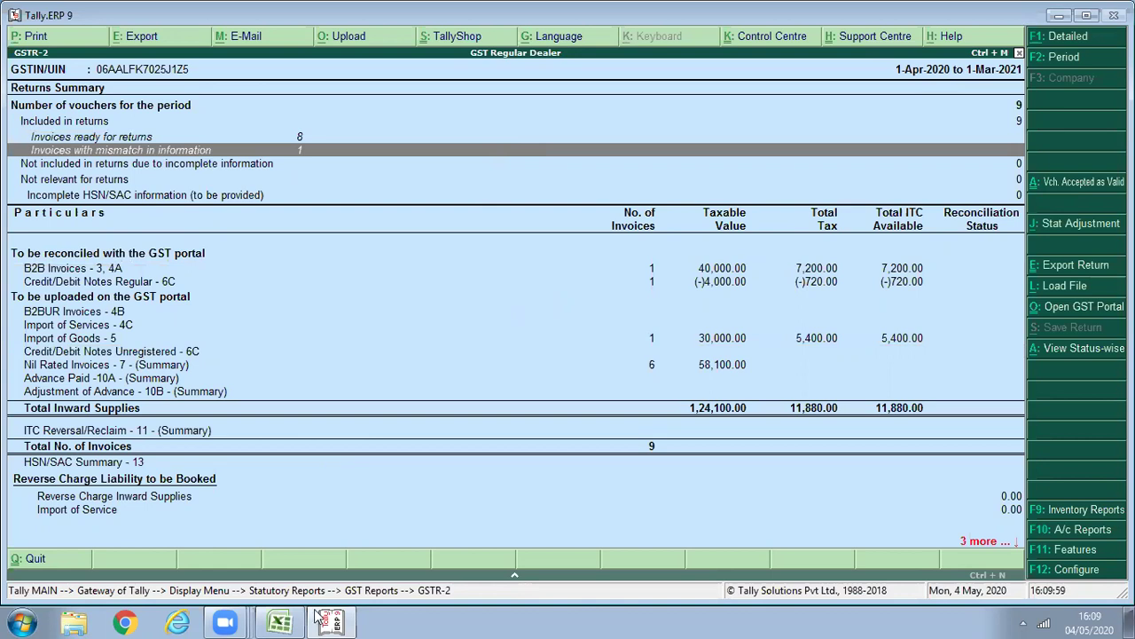
Give the import voucher Bill of Entry No. 1254789 dated 1-4-2020 in the mismatch exception.
{"action": "key", "text": "Return"}
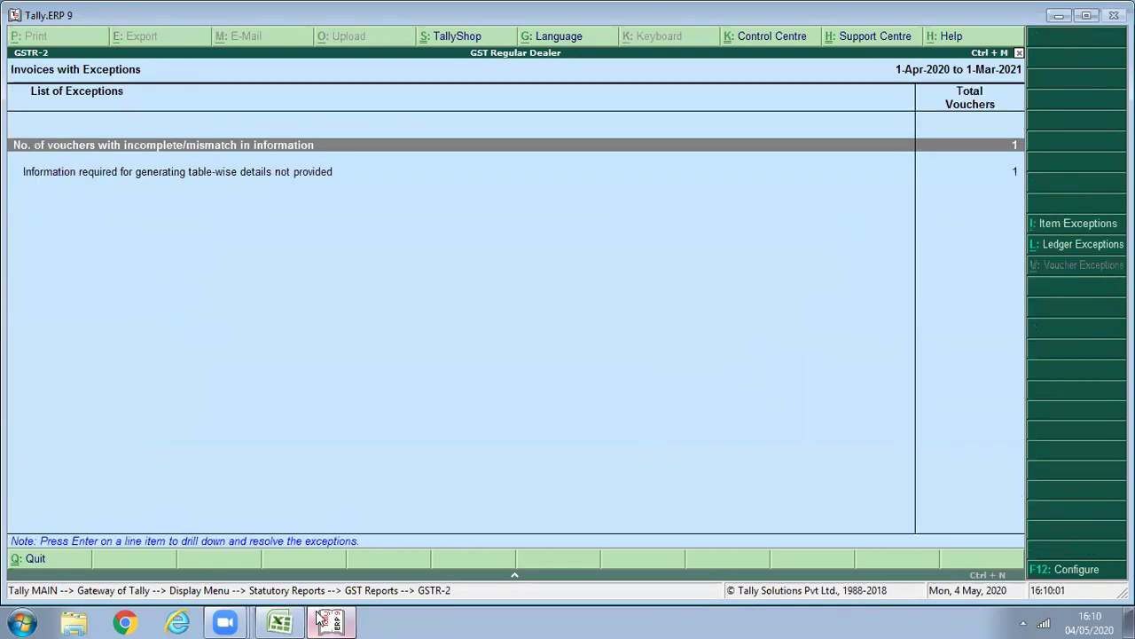
{"action": "key", "text": "Down"}
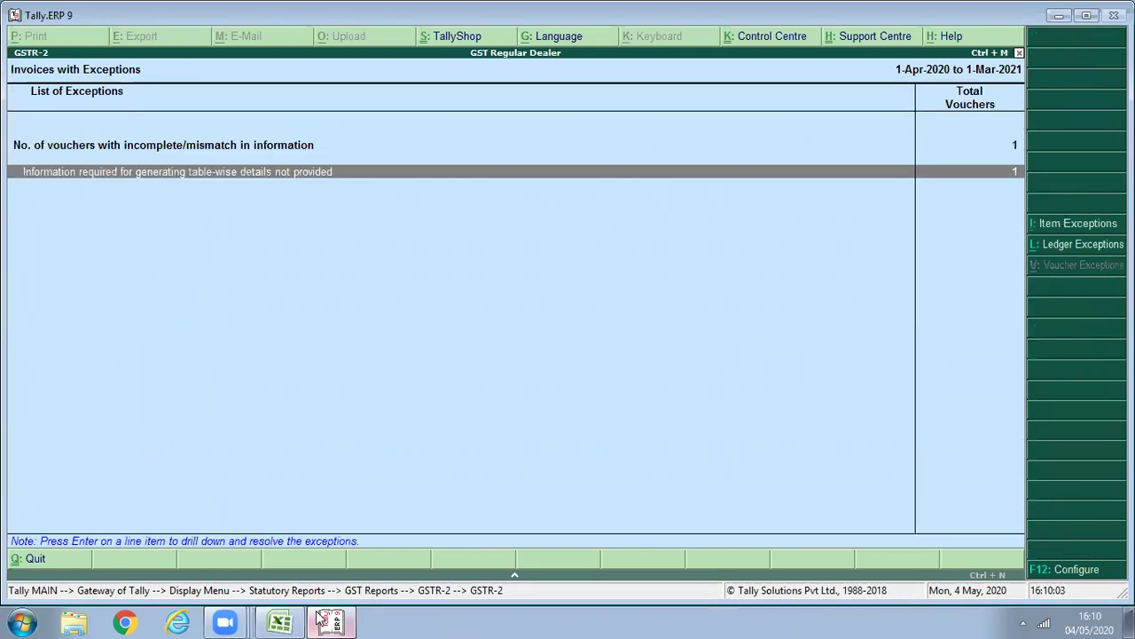
{"action": "key", "text": "Return"}
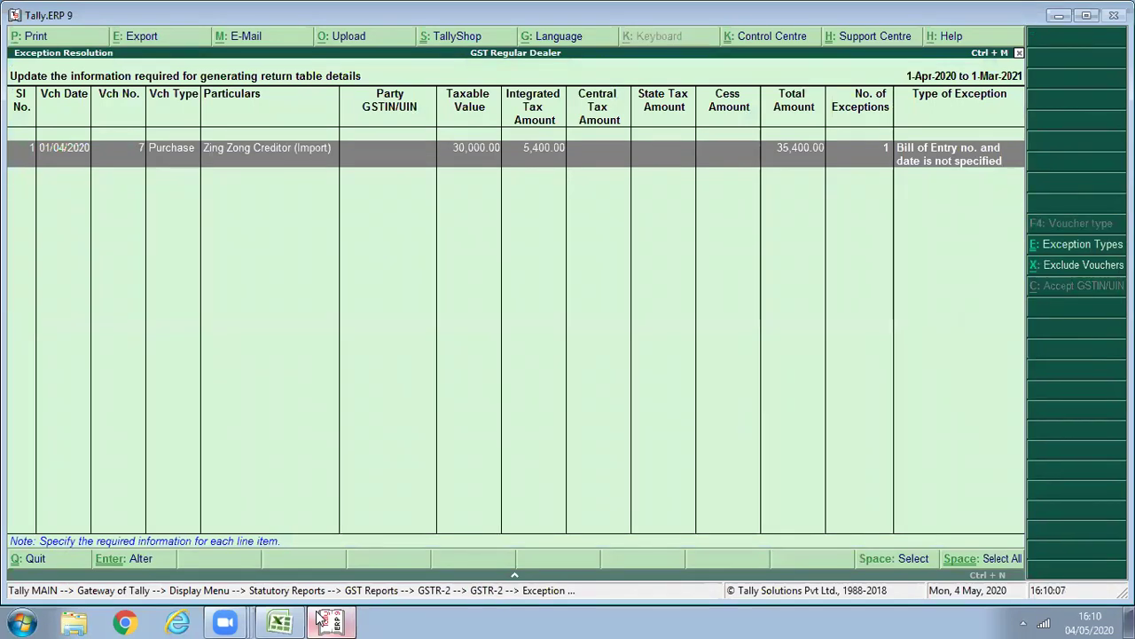
{"action": "key", "text": "Return"}
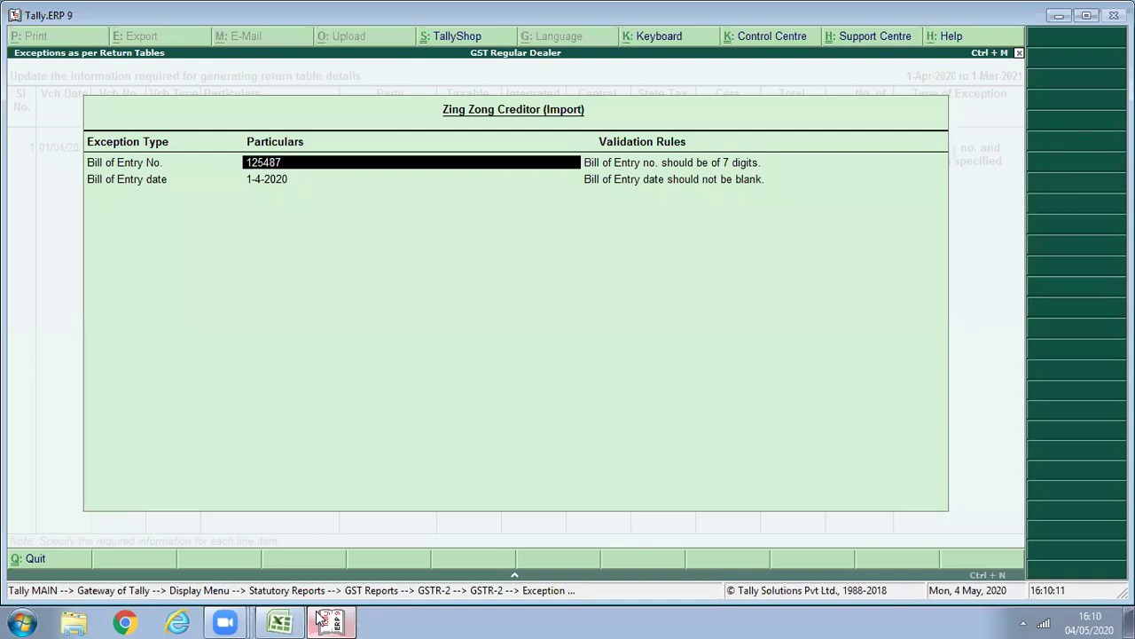
{"action": "type", "text": "1254789"}
{"action": "key", "text": "Return"}
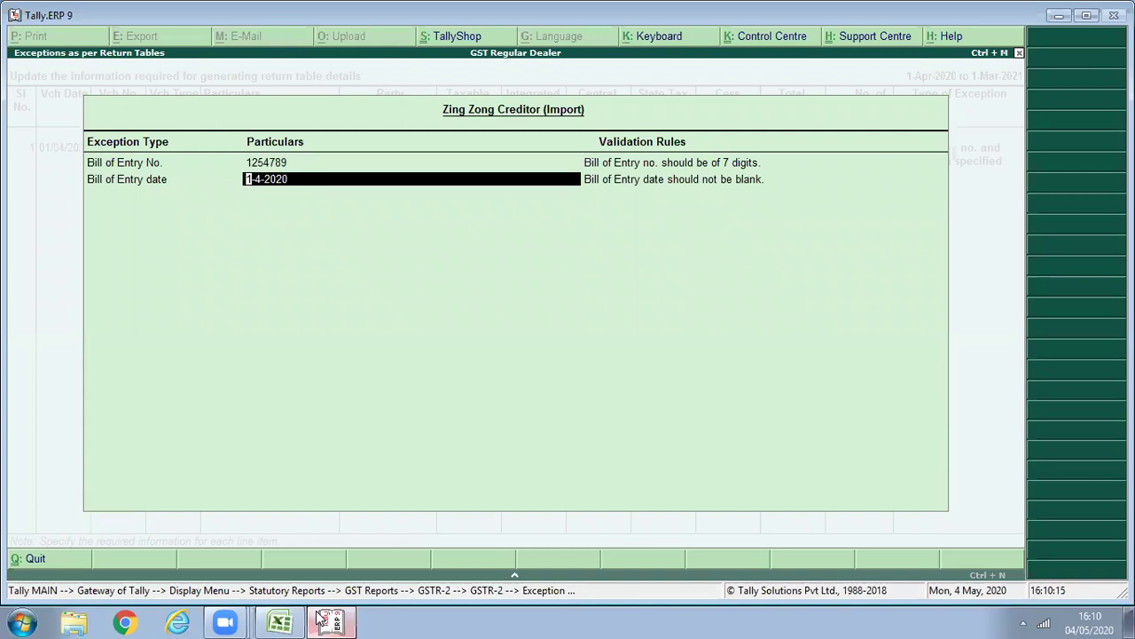
{"action": "type", "text": "1"}
{"action": "type", "text": "/4"}
{"action": "type", "text": "/2020"}
{"action": "key", "text": "Return"}
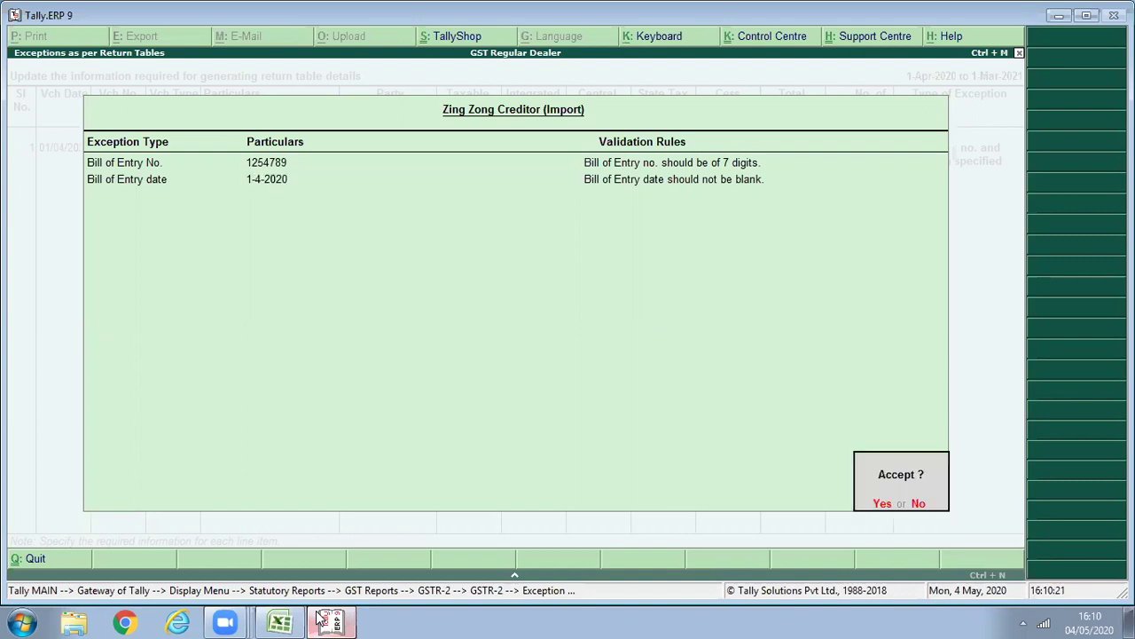
{"action": "key", "text": "Return"}
Confirm all 9 GSTR-2 invoices are ready for returns and go back to GST Reports.
{"action": "key", "text": "Escape"}
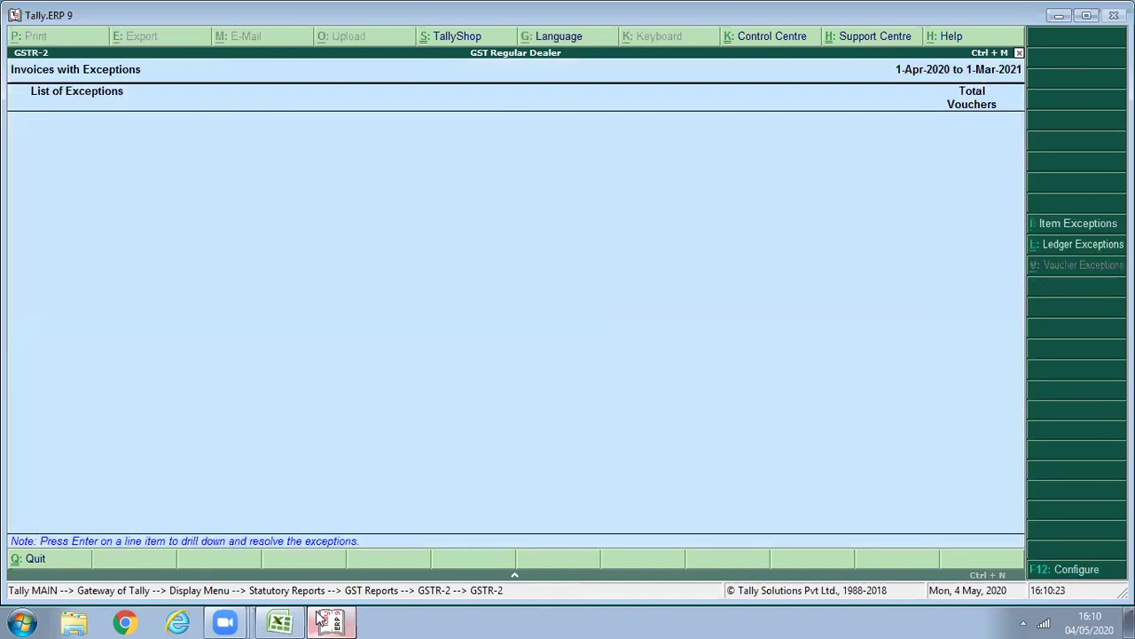
{"action": "key", "text": "Escape"}
{"action": "key", "text": "Down"}
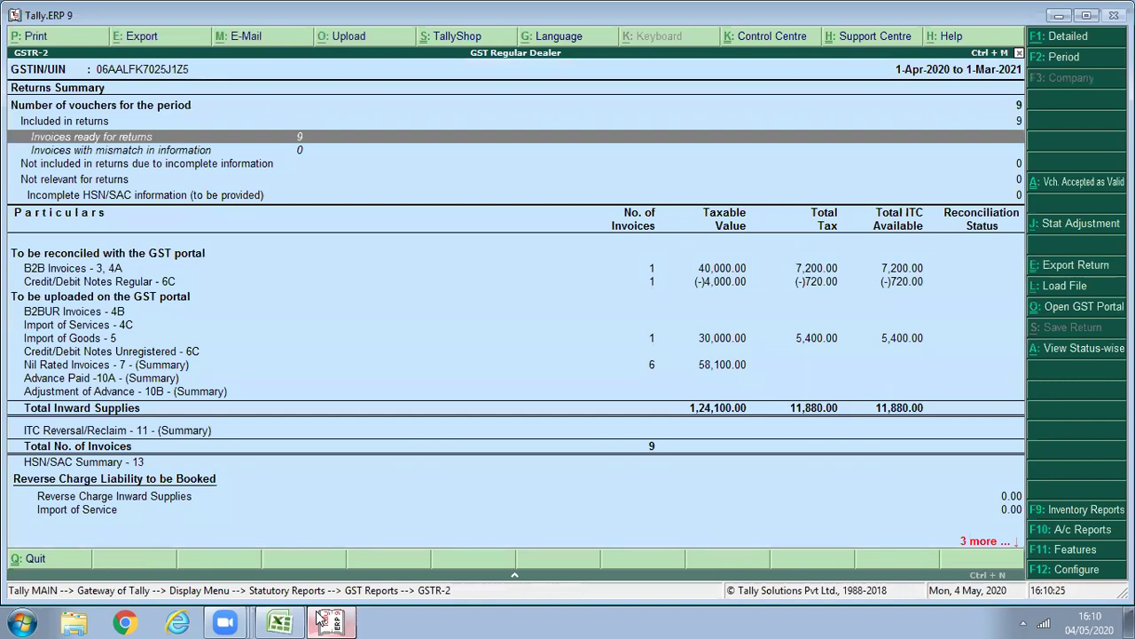
{"action": "key", "text": "Down"}
{"action": "key", "text": "Down"}
{"action": "key", "text": "Down"}
{"action": "key", "text": "Down"}
{"action": "key", "text": "Down"}
{"action": "key", "text": "Down"}
{"action": "key", "text": "Down"}
{"action": "key", "text": "Down"}
{"action": "key", "text": "Down"}
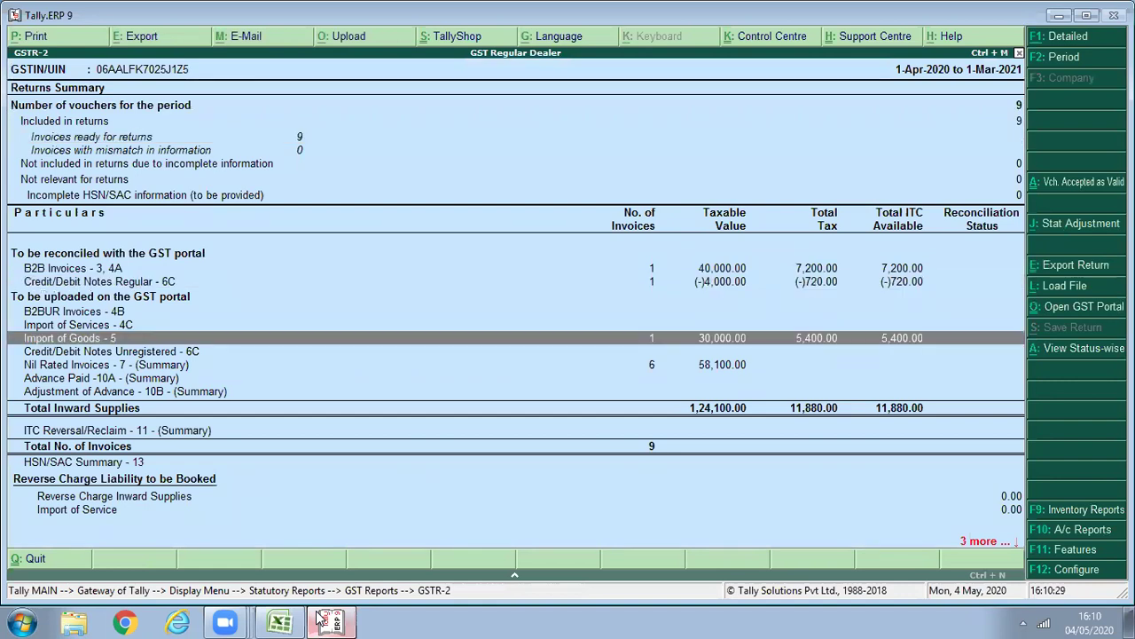
{"action": "key", "text": "Escape"}
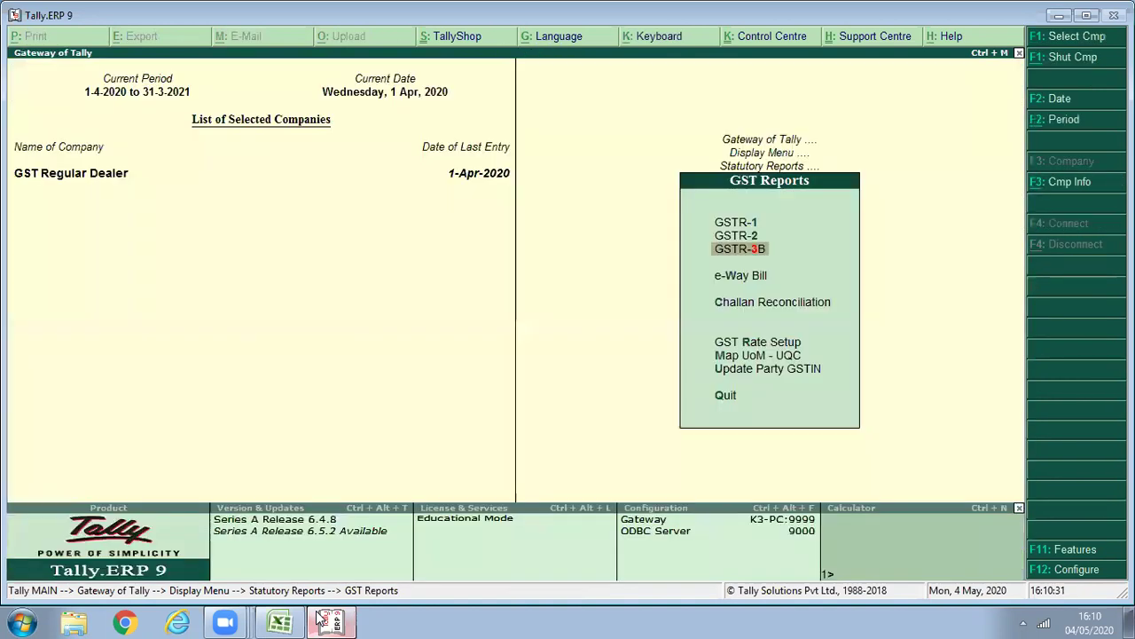
Show GSTR-3B for 1-4-2020 to 1-5-2020 in detailed view.
{"action": "key", "text": "Return"}
{"action": "key", "text": "F2"}
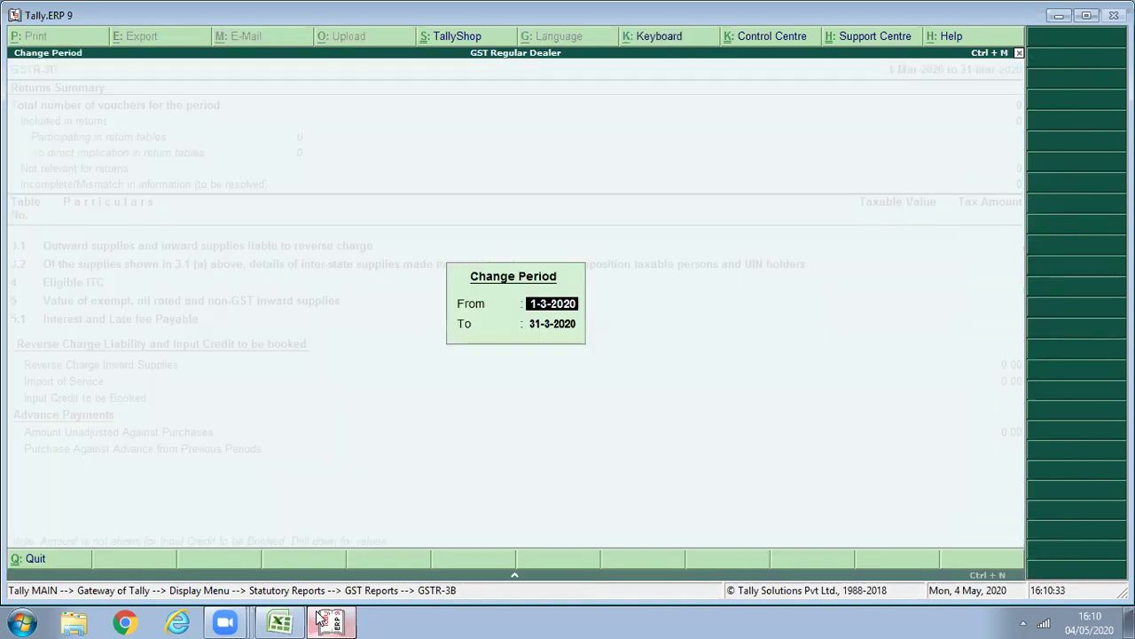
{"action": "type", "text": "1/4"}
{"action": "key", "text": "Return"}
{"action": "type", "text": "1/5"}
{"action": "key", "text": "Return"}
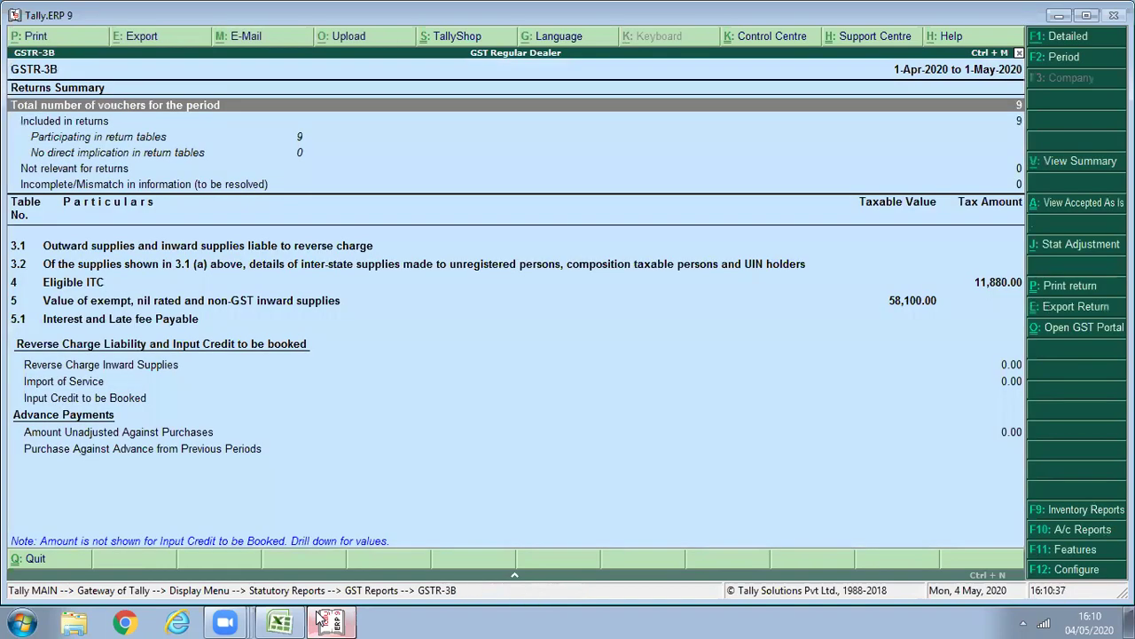
{"action": "key", "text": "Down"}
{"action": "key", "text": "Down"}
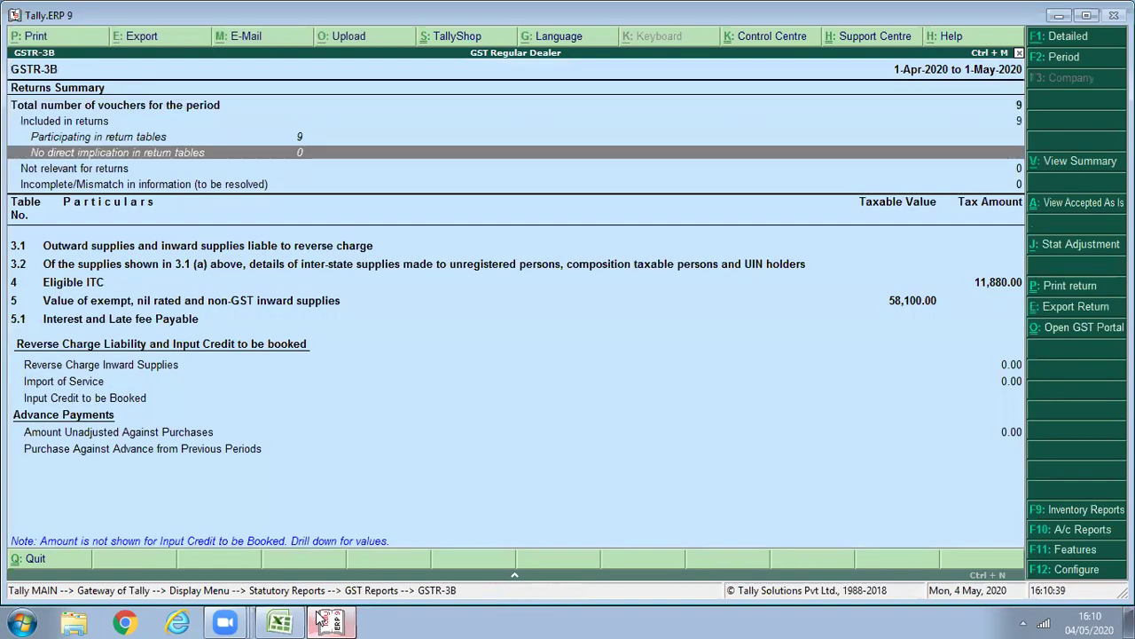
{"action": "key", "text": "Down"}
{"action": "key", "text": "Down"}
{"action": "key", "text": "alt+F1"}
Review the GSTR-3B rows, checking Eligible ITC, Interest, Non GST and reverse charge supplies.
{"action": "key", "text": "Down"}
{"action": "key", "text": "Down"}
{"action": "key", "text": "Down"}
{"action": "key", "text": "Down"}
{"action": "key", "text": "Down"}
{"action": "key", "text": "Down"}
{"action": "key", "text": "Down"}
{"action": "key", "text": "Down"}
{"action": "key", "text": "Down"}
{"action": "key", "text": "Down"}
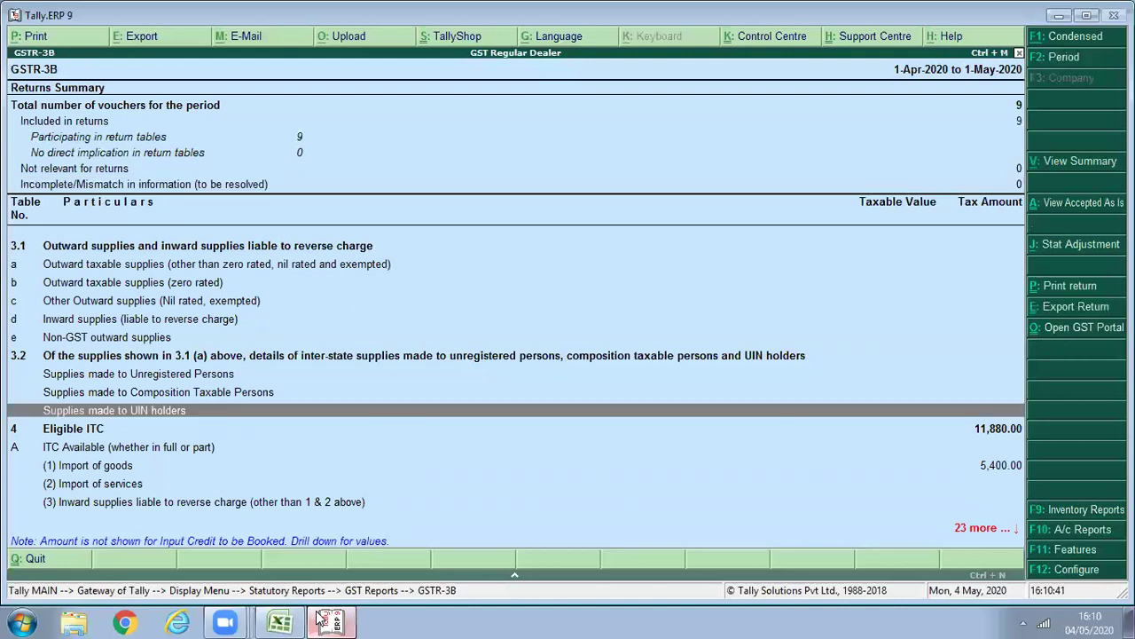
{"action": "key", "text": "Down"}
{"action": "key", "text": "Down"}
{"action": "key", "text": "Down"}
{"action": "key", "text": "Down"}
{"action": "key", "text": "Down"}
{"action": "key", "text": "Down"}
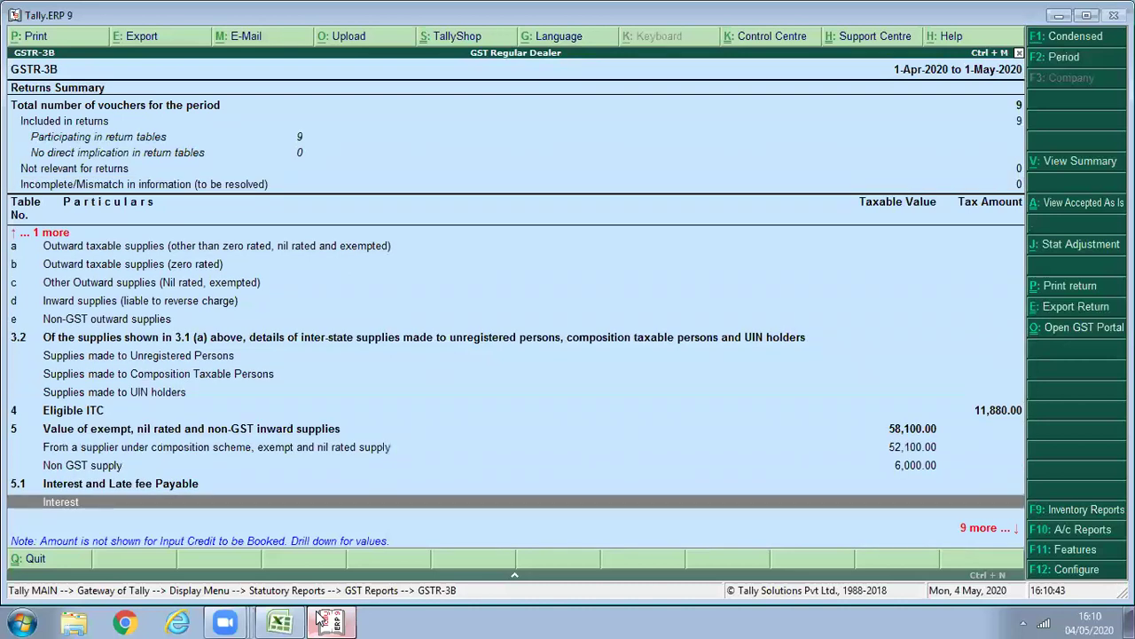
{"action": "key", "text": "Down"}
{"action": "key", "text": "Down"}
{"action": "key", "text": "Down"}
{"action": "key", "text": "Down"}
{"action": "key", "text": "Up"}
{"action": "key", "text": "Up"}
{"action": "key", "text": "Up"}
{"action": "key", "text": "Up"}
{"action": "key", "text": "Up"}
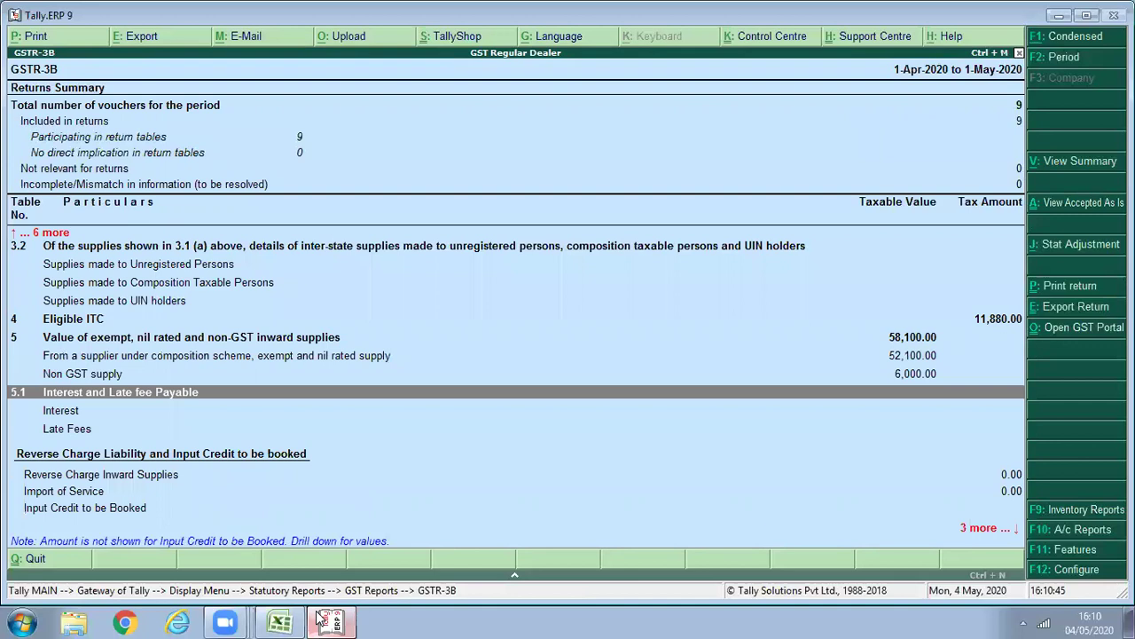
{"action": "key", "text": "Up"}
{"action": "key", "text": "Up"}
{"action": "key", "text": "Up"}
{"action": "key", "text": "Up"}
{"action": "key", "text": "Down"}
{"action": "key", "text": "Down"}
{"action": "key", "text": "Down"}
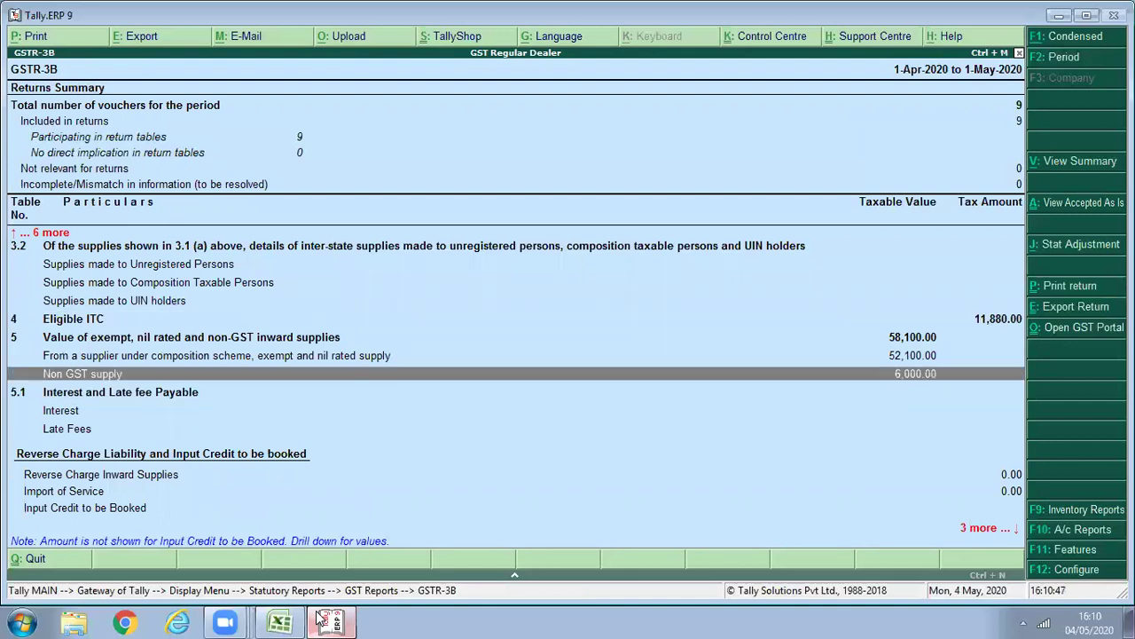
{"action": "key", "text": "Down"}
{"action": "key", "text": "Down"}
{"action": "key", "text": "Down"}
{"action": "key", "text": "Down"}
{"action": "key", "text": "Down"}
{"action": "key", "text": "Down"}
{"action": "key", "text": "Down"}
{"action": "key", "text": "Down"}
{"action": "key", "text": "Up"}
{"action": "key", "text": "Up"}
{"action": "key", "text": "Up"}
{"action": "key", "text": "Up"}
{"action": "key", "text": "Up"}
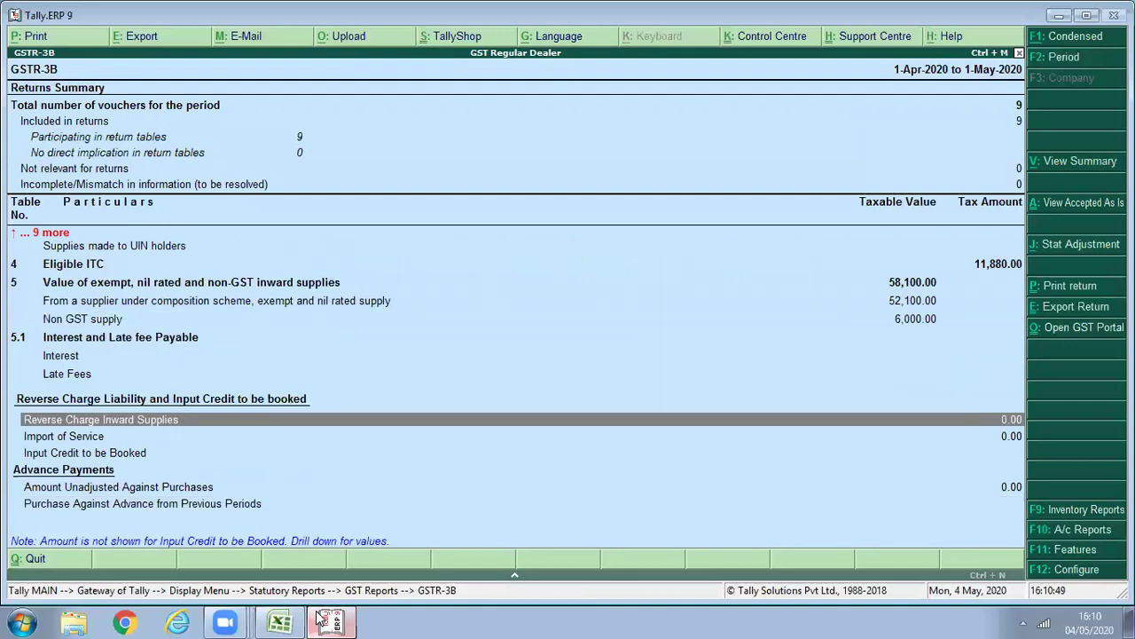
{"action": "key", "text": "Up"}
{"action": "key", "text": "Up"}
{"action": "key", "text": "Up"}
{"action": "key", "text": "Up"}
{"action": "key", "text": "Up"}
{"action": "key", "text": "Up"}
{"action": "key", "text": "Up"}
{"action": "key", "text": "Up"}
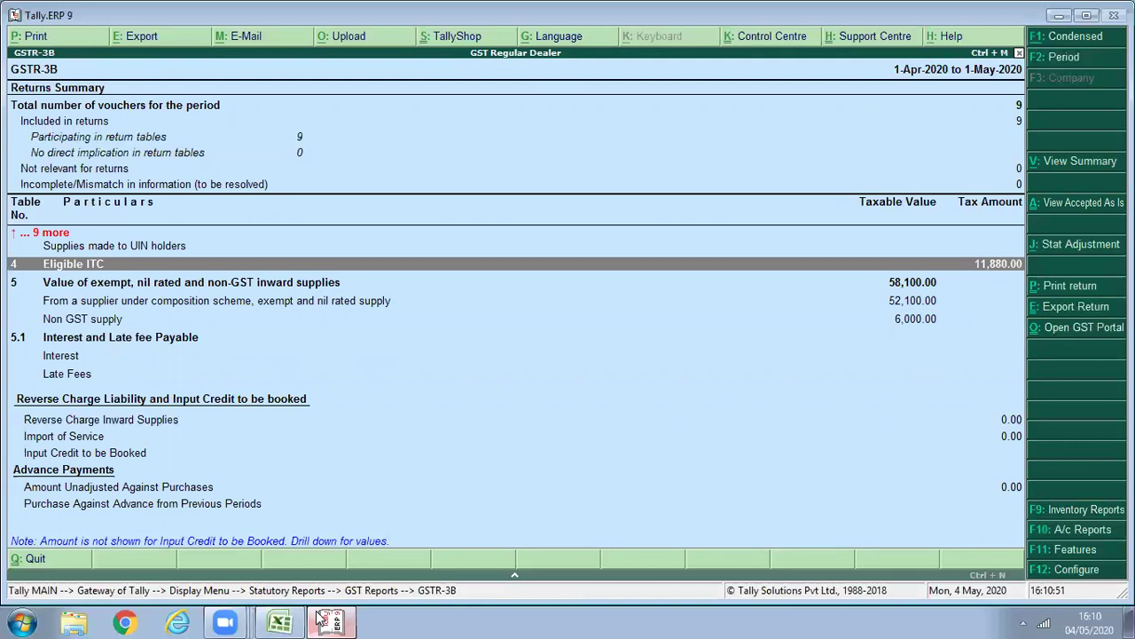
Expand Eligible ITC to verify 11,880 total with 5,400 on imported goods, then close GSTR-3B.
{"action": "key", "text": "shift+Return"}
{"action": "key", "text": "Down"}
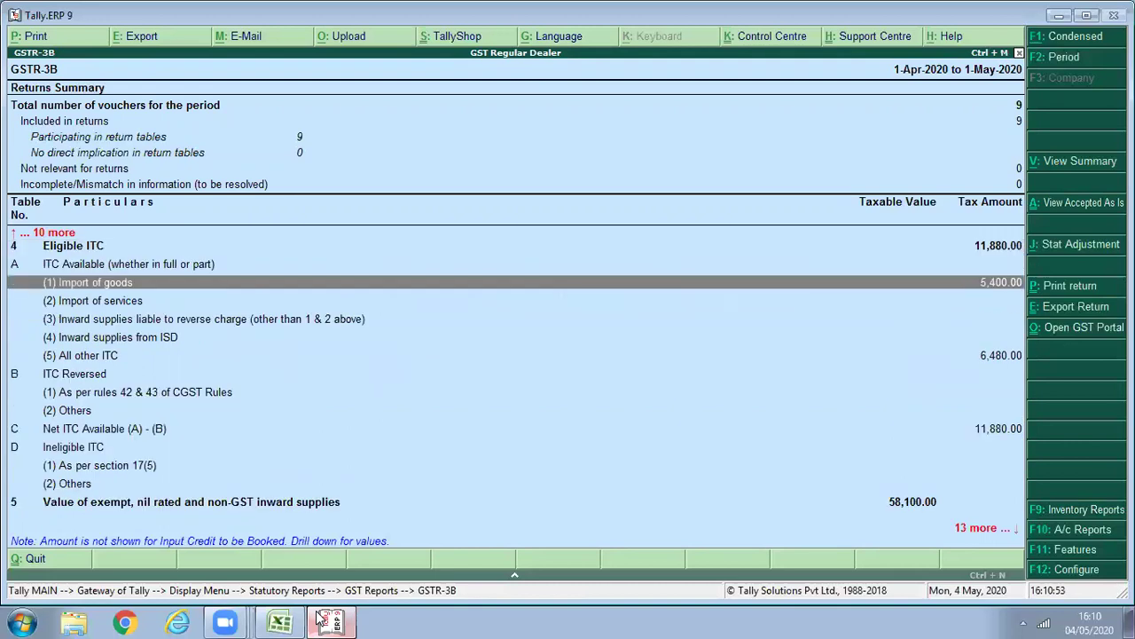
{"action": "key", "text": "Down"}
{"action": "key", "text": "Down"}
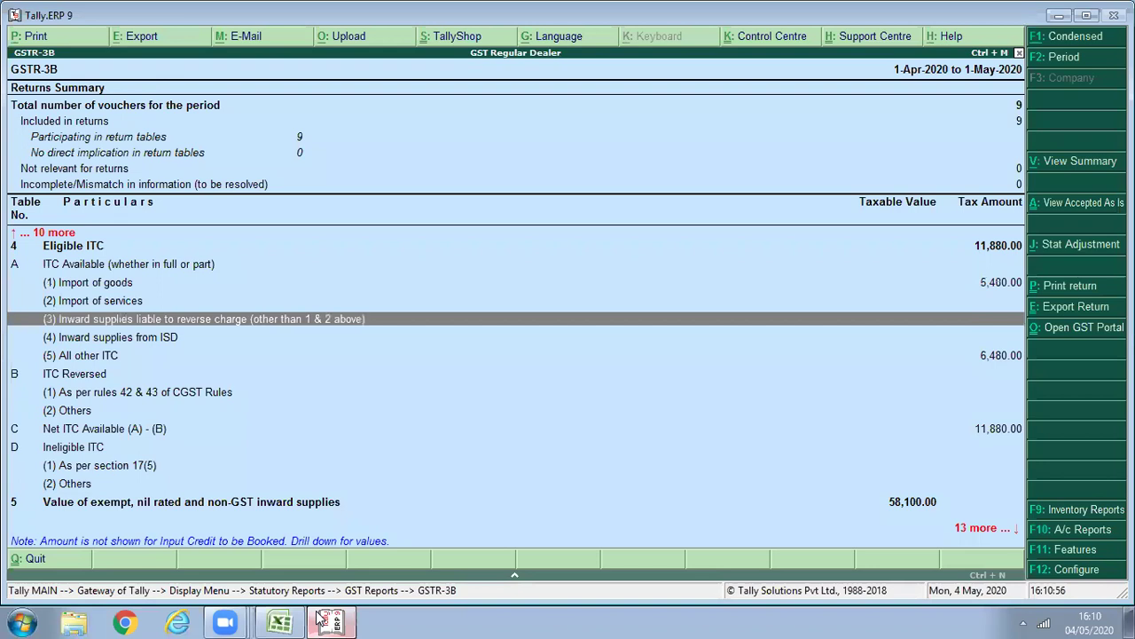
{"action": "key", "text": "Down"}
{"action": "key", "text": "Down"}
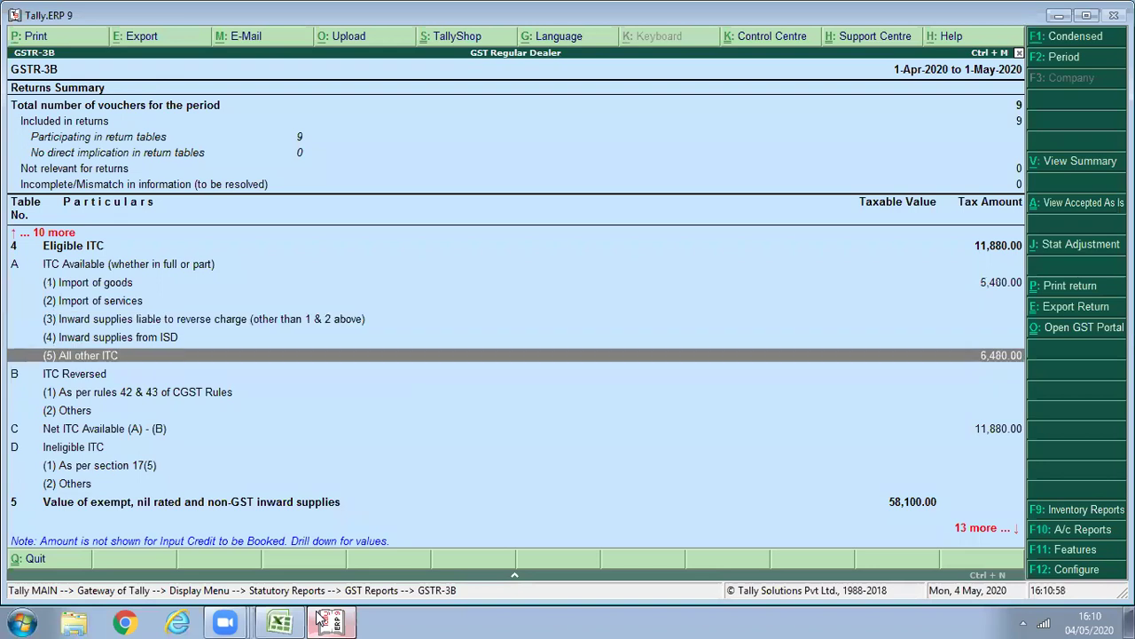
{"action": "key", "text": "Down"}
{"action": "key", "text": "Down"}
{"action": "key", "text": "Down"}
{"action": "key", "text": "Down"}
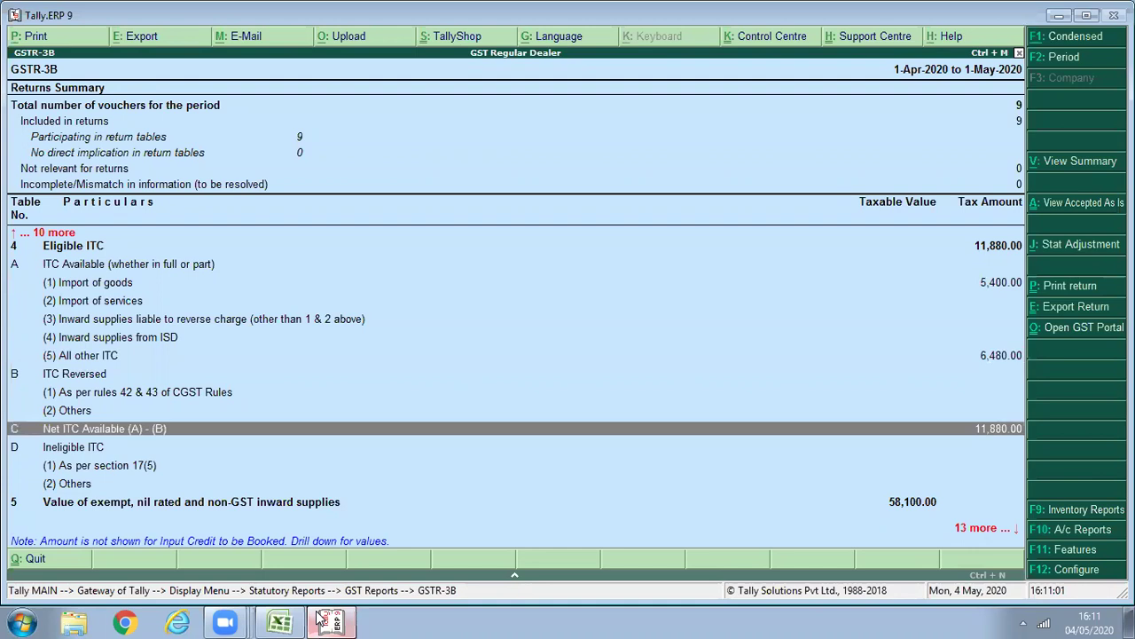
{"action": "key", "text": "Up"}
{"action": "key", "text": "Escape"}
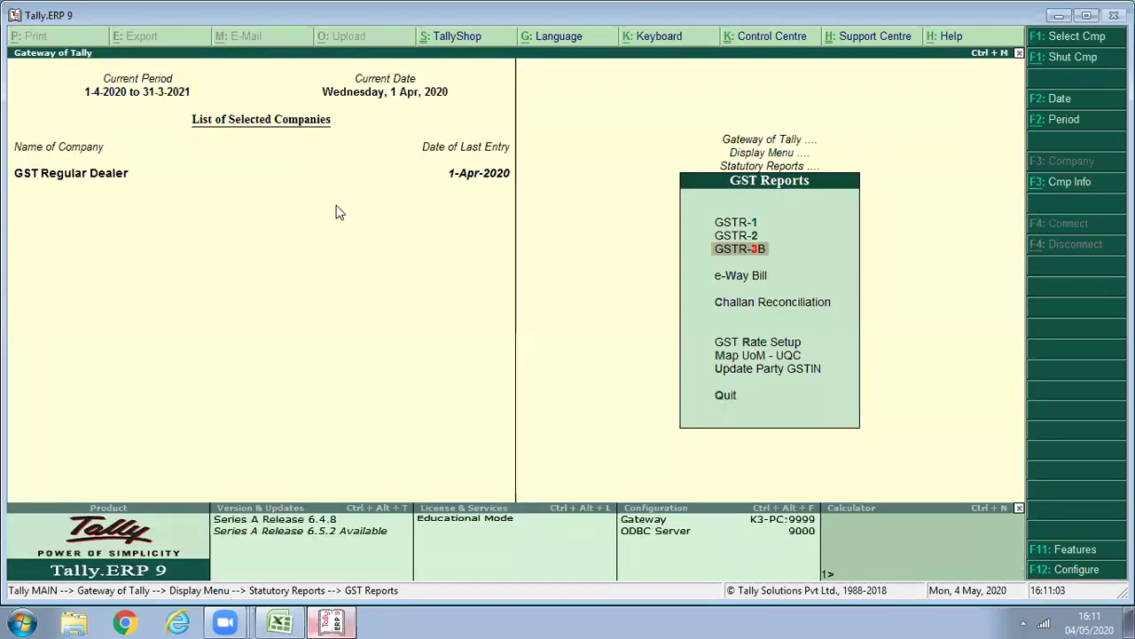